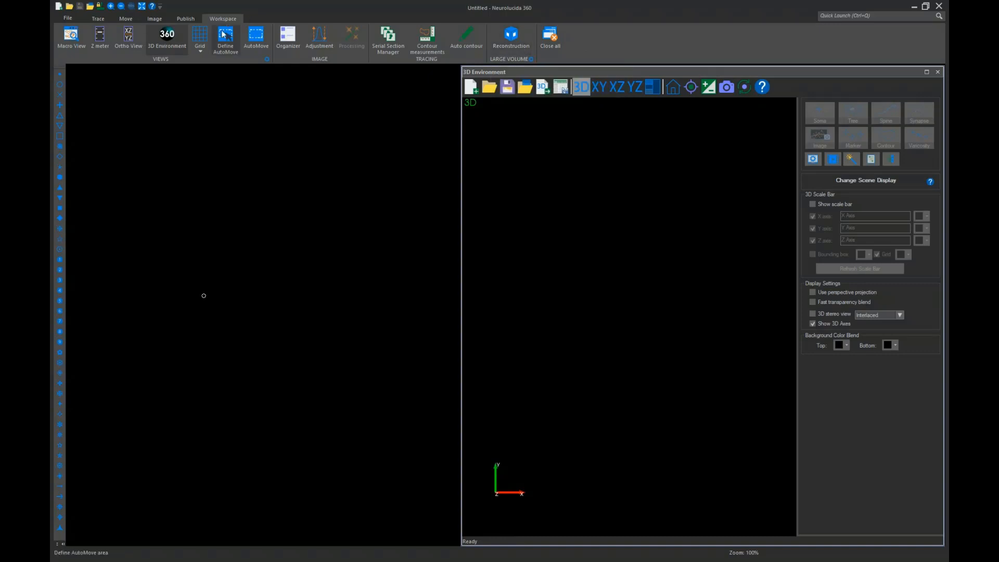
# Start Large Volume Reconstruction and choose 573952412.jpx from C:\LargeVolumeReconstruction as the reconstruction source image
pyautogui.click(516, 34)
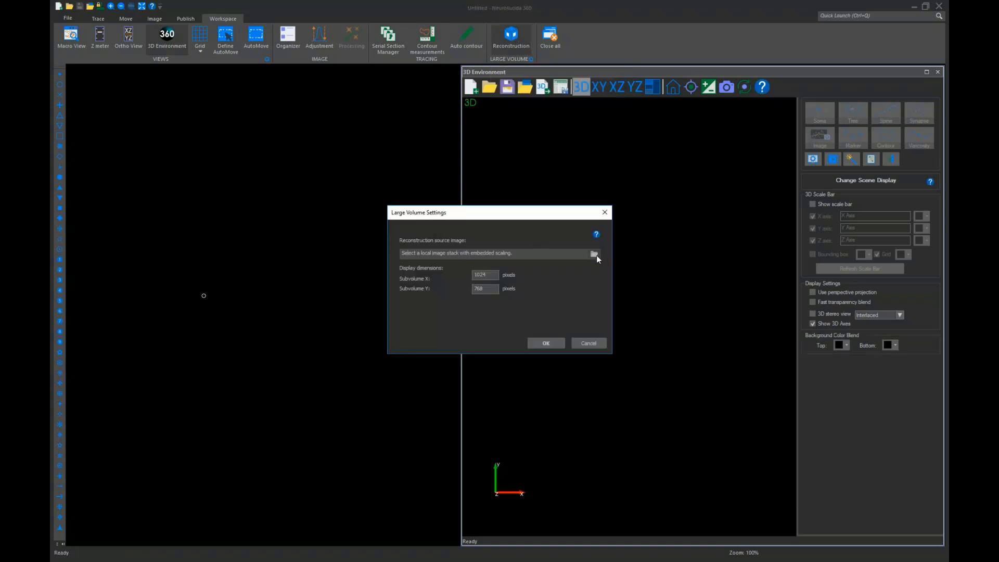
pyautogui.click(594, 254)
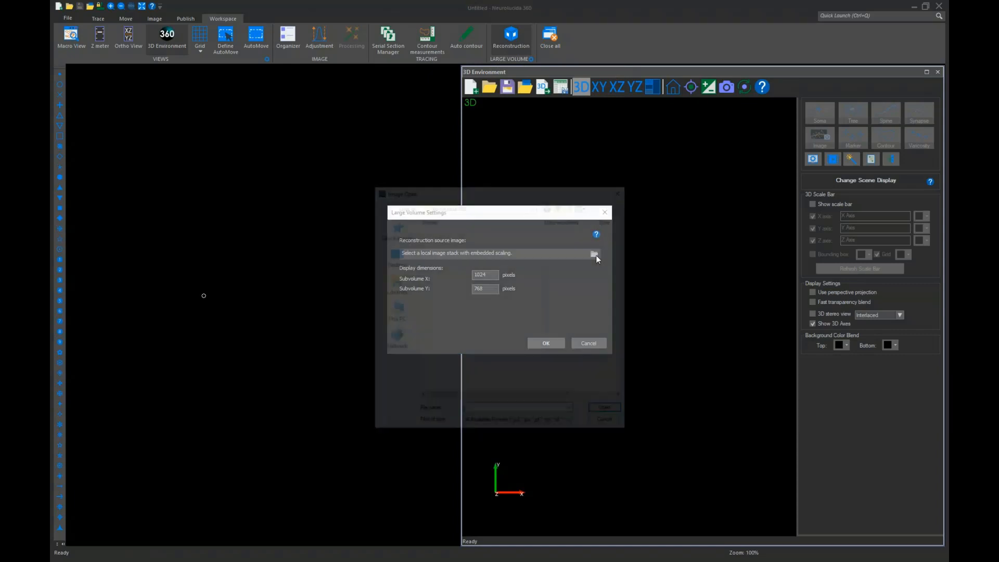
pyautogui.click(394, 310)
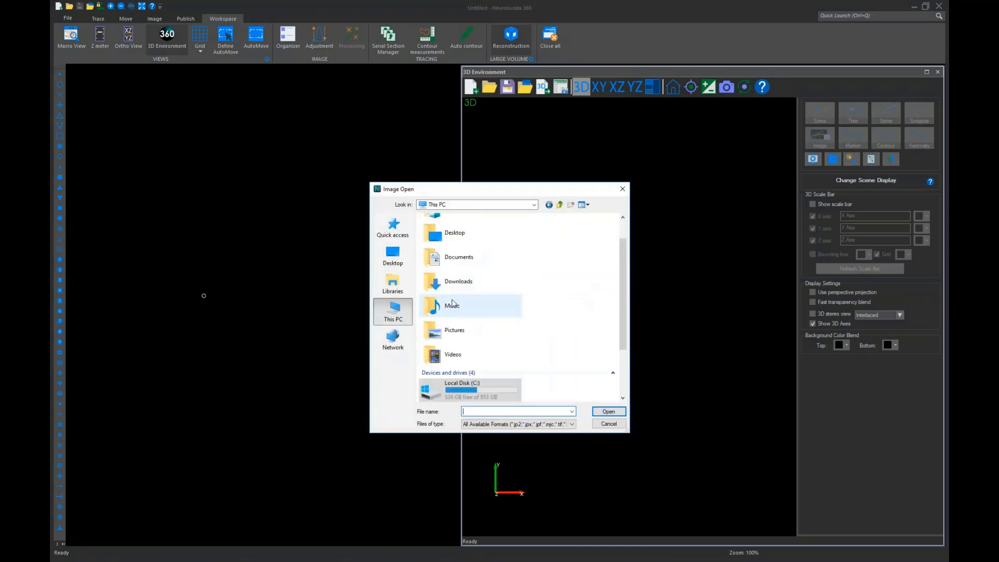
pyautogui.scroll(-3, 458, 313)
pyautogui.doubleClick(471, 323)
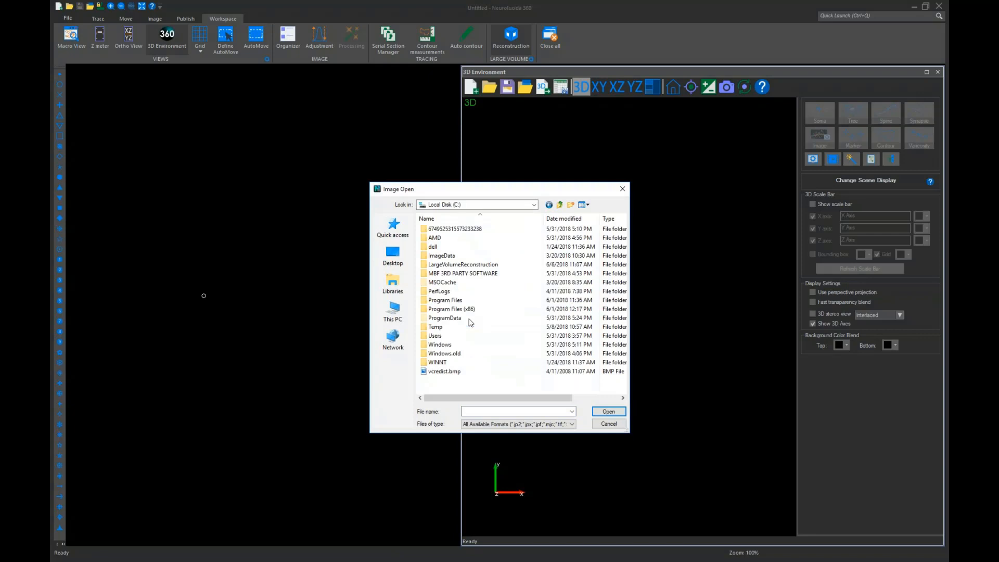
pyautogui.doubleClick(451, 267)
pyautogui.click(443, 240)
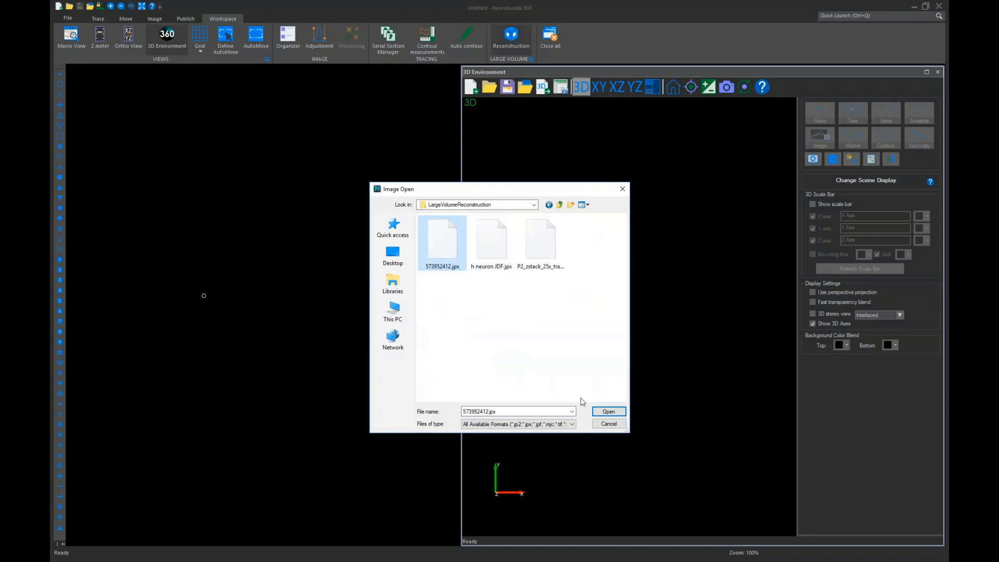
pyautogui.click(609, 411)
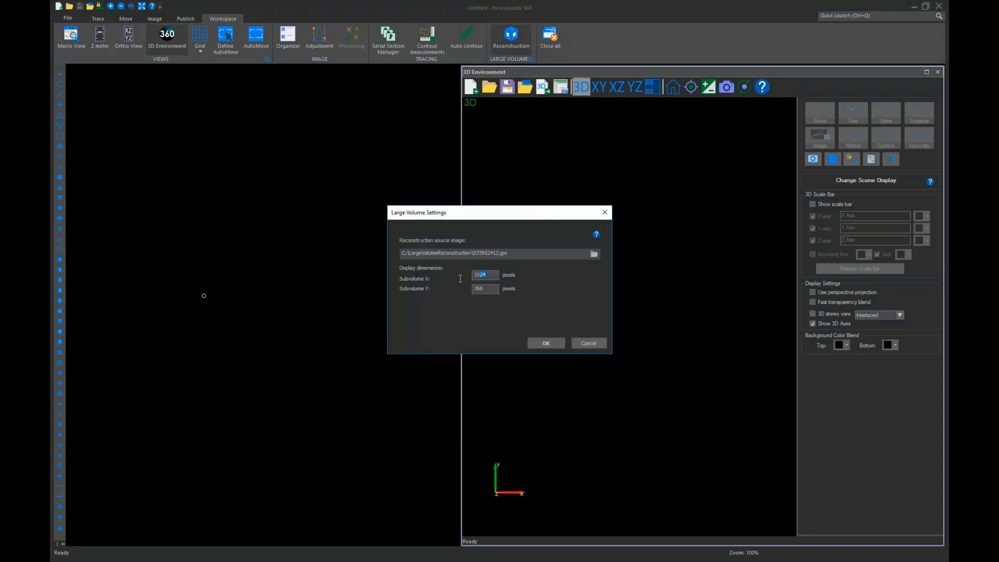
# Set the subvolume X and Y display dimensions to 750 pixels and accept the settings
pyautogui.write('750')
pyautogui.press('Tab')
pyautogui.write('75')
pyautogui.click(541, 343)
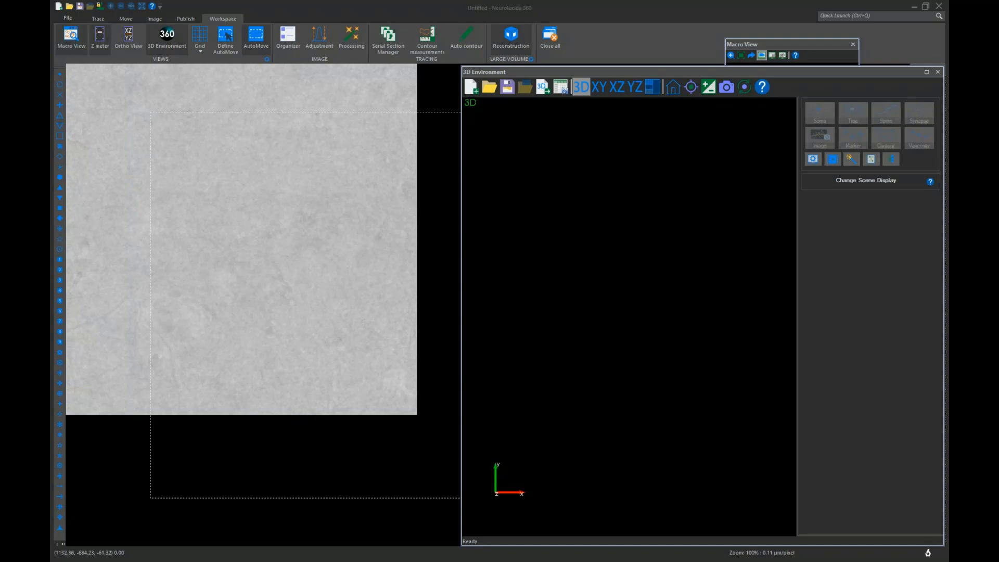
# Bring up the Large Volume Reconstruction panel and move it to the lower middle of the image window
pyautogui.moveTo(677, 71); pyautogui.dragTo(678, 72)
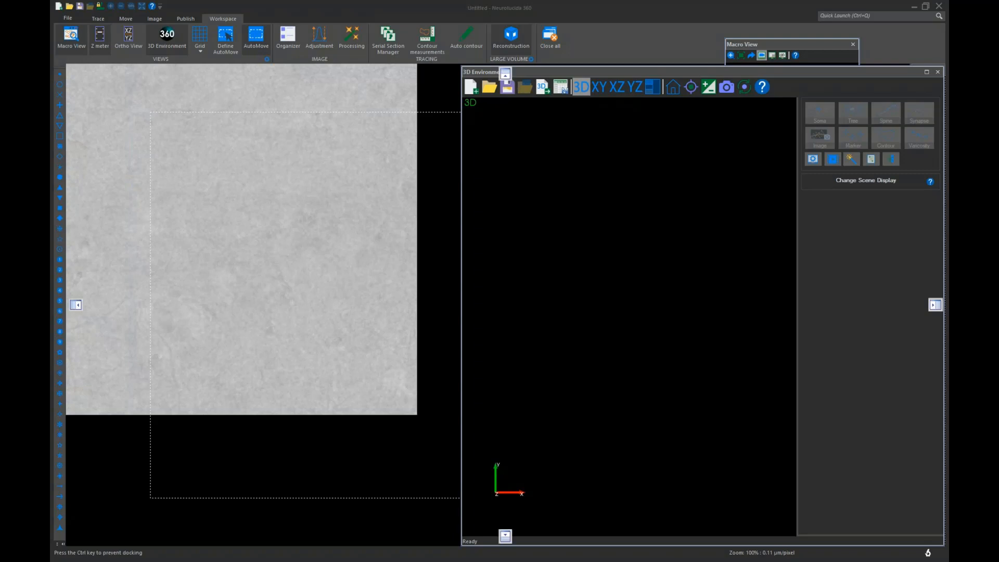
pyautogui.moveTo(50, 302); pyautogui.dragTo(290, 308)
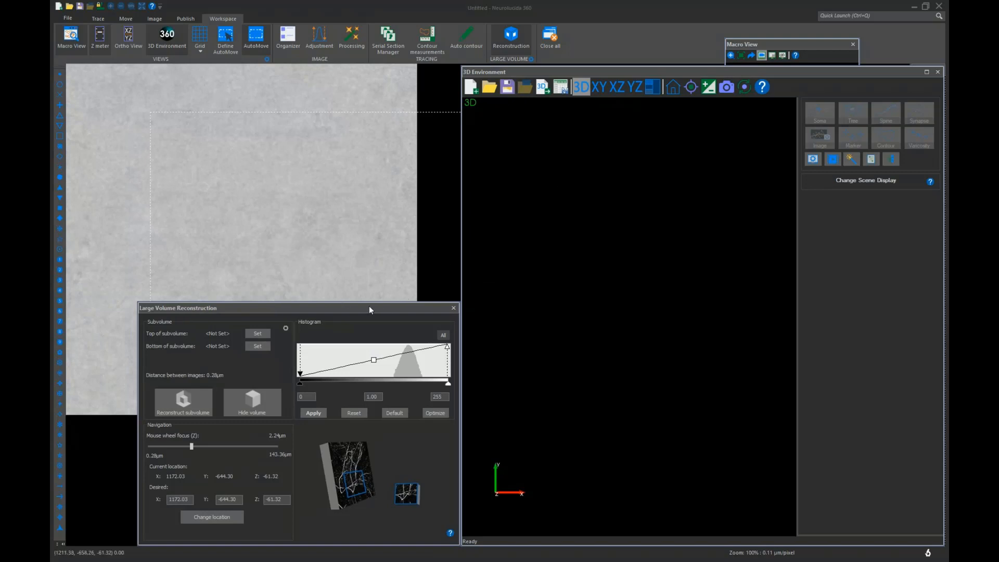
pyautogui.moveTo(160, 305)
pyautogui.mouseDown()
pyautogui.moveTo(179, 304)
pyautogui.moveTo(151, 305)
pyautogui.moveTo(149, 316)
pyautogui.mouseUp()
pyautogui.click(151, 304)
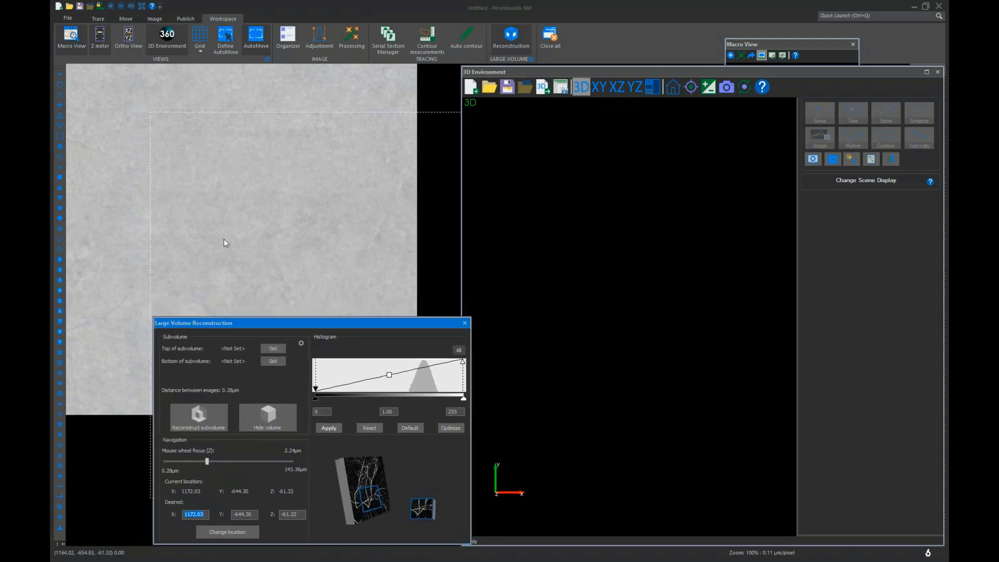
pyautogui.click(258, 48)
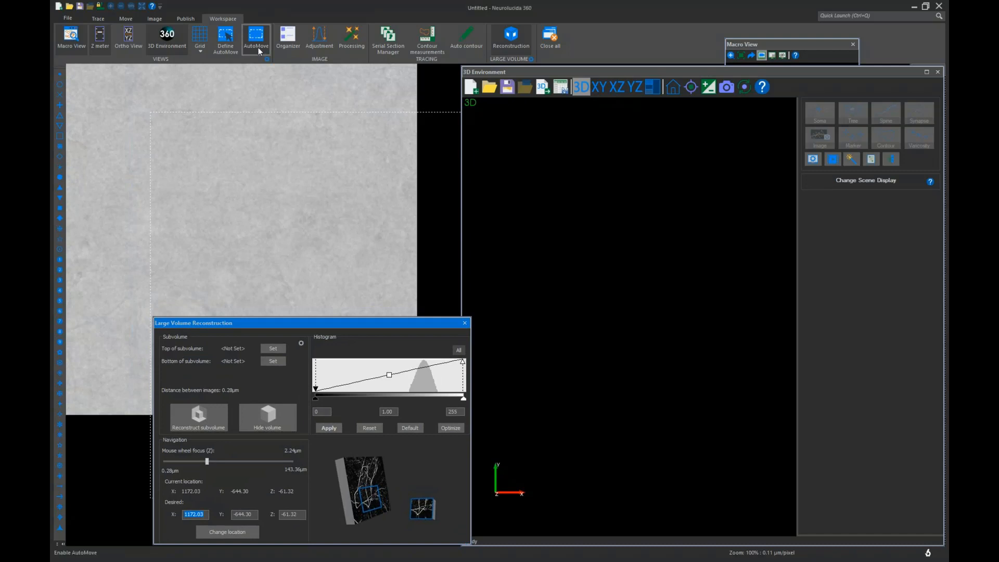
pyautogui.click(257, 325)
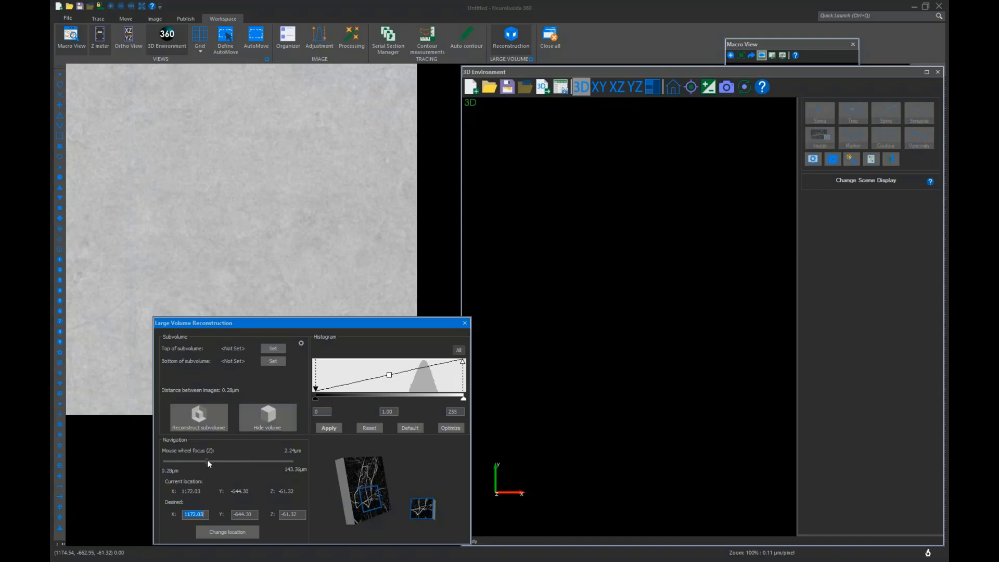
# Step the focus down and up through the Z planes of the image stack
pyautogui.moveTo(207, 460); pyautogui.dragTo(217, 460)
pyautogui.scroll(-1, 220, 301)
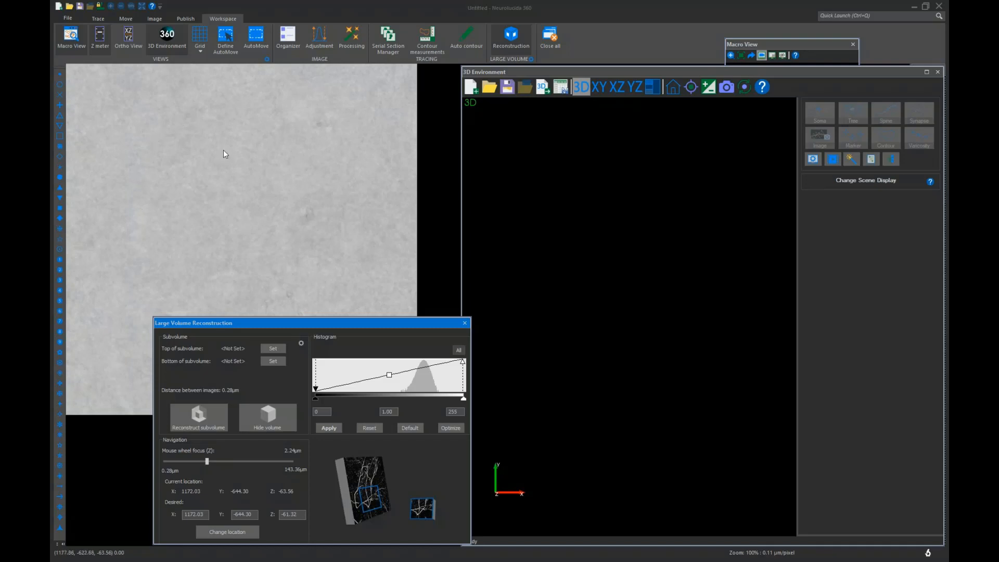
pyautogui.scroll(-3, 285, 231)
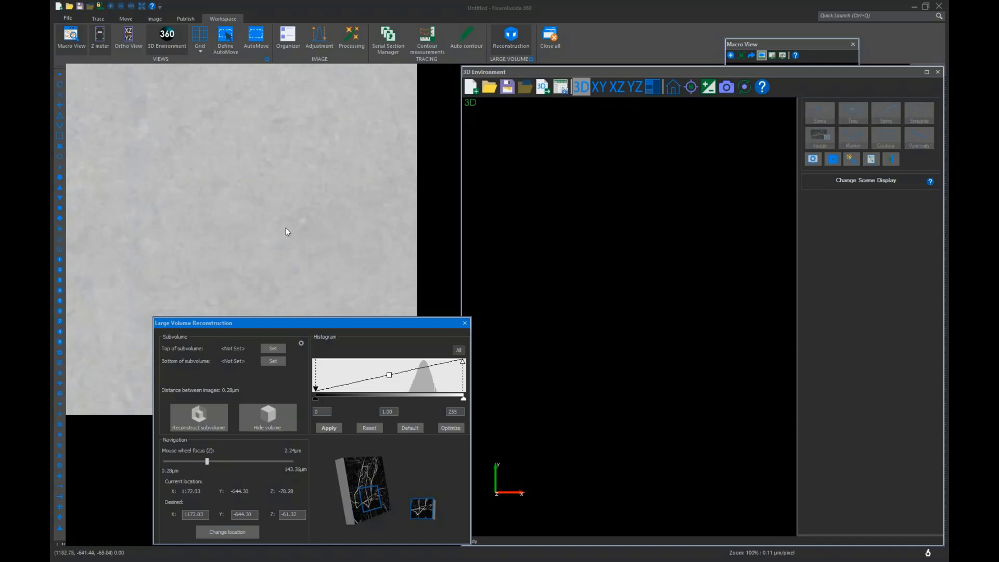
pyautogui.scroll(-7, 286, 231)
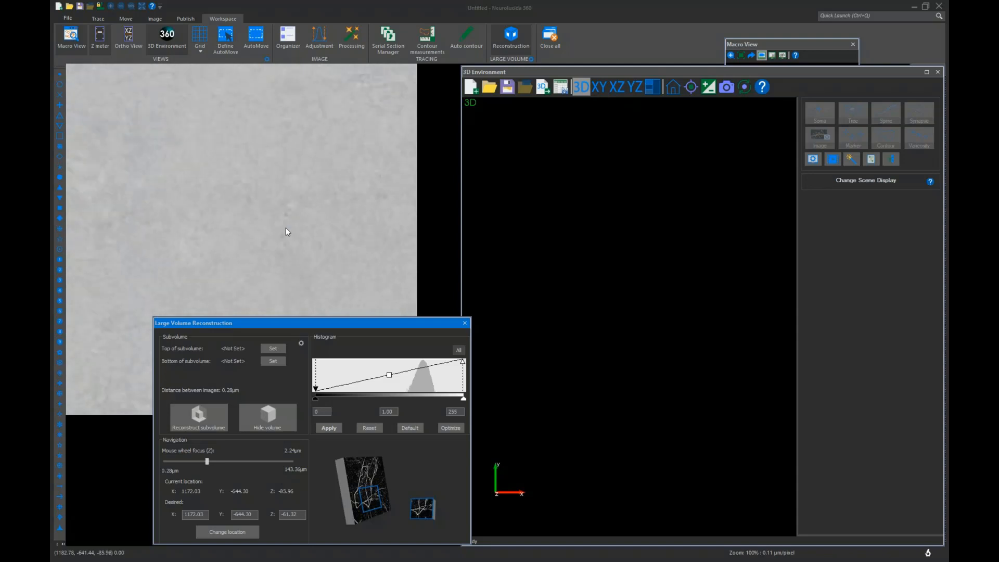
pyautogui.scroll(6, 286, 229)
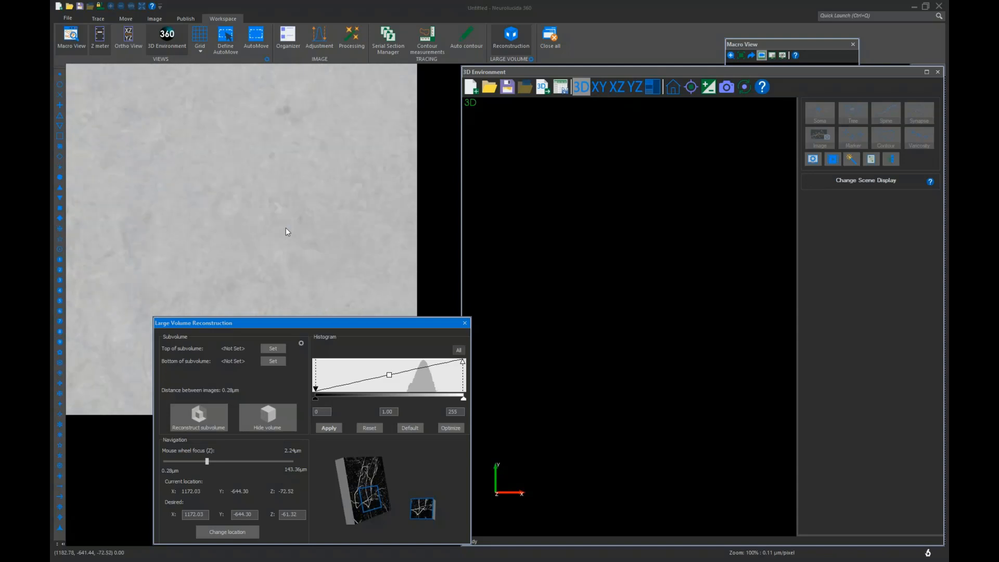
pyautogui.scroll(6, 286, 231)
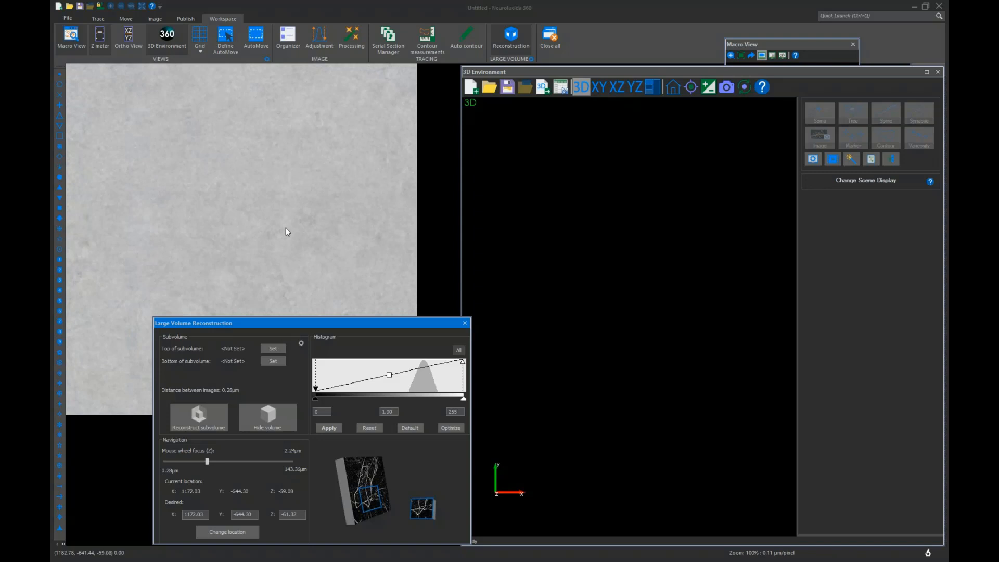
pyautogui.scroll(6, 286, 229)
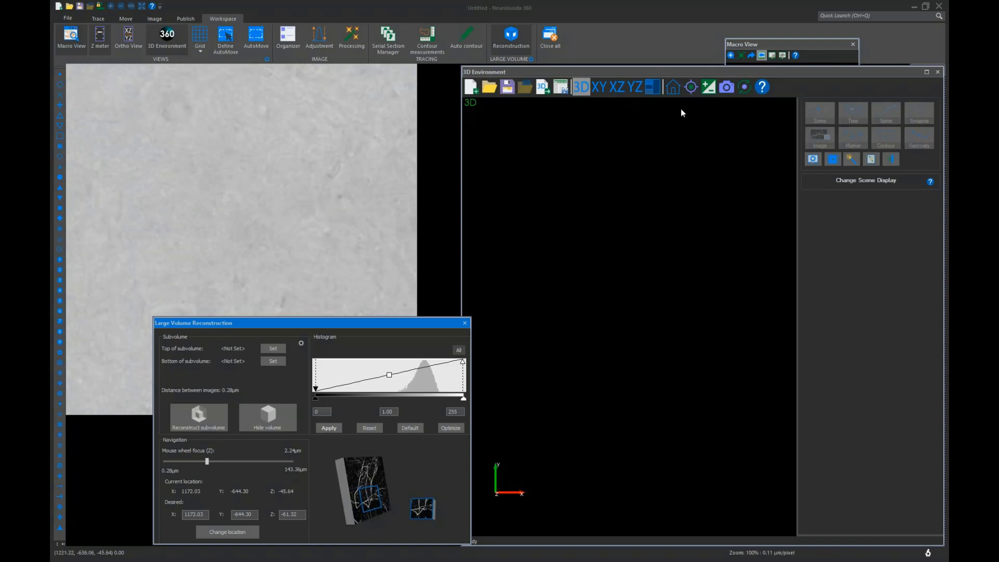
# Move the Macro View window to the lower left corner and shift the reconstruction panel beside it
pyautogui.moveTo(744, 44); pyautogui.dragTo(91, 421)
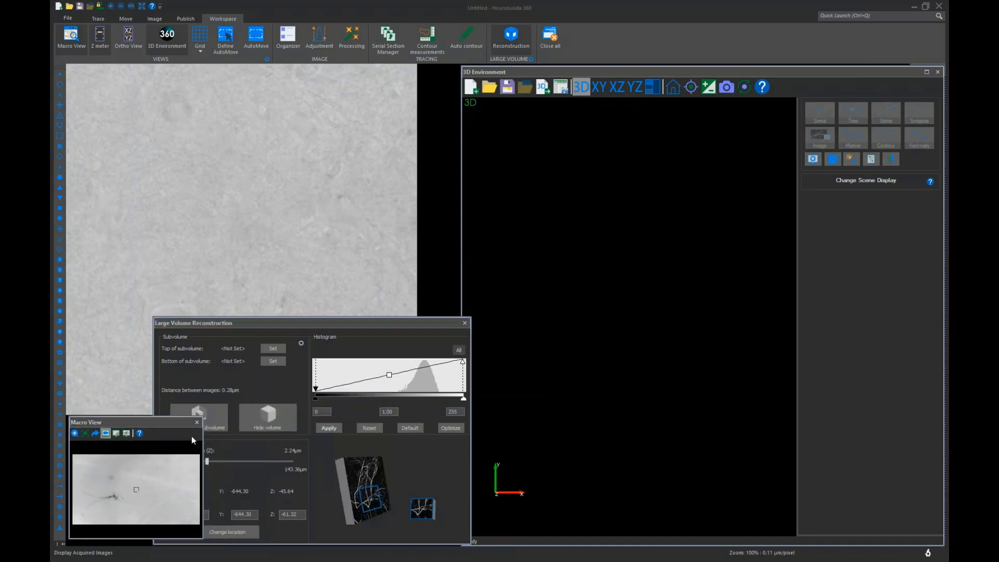
pyautogui.click(202, 422)
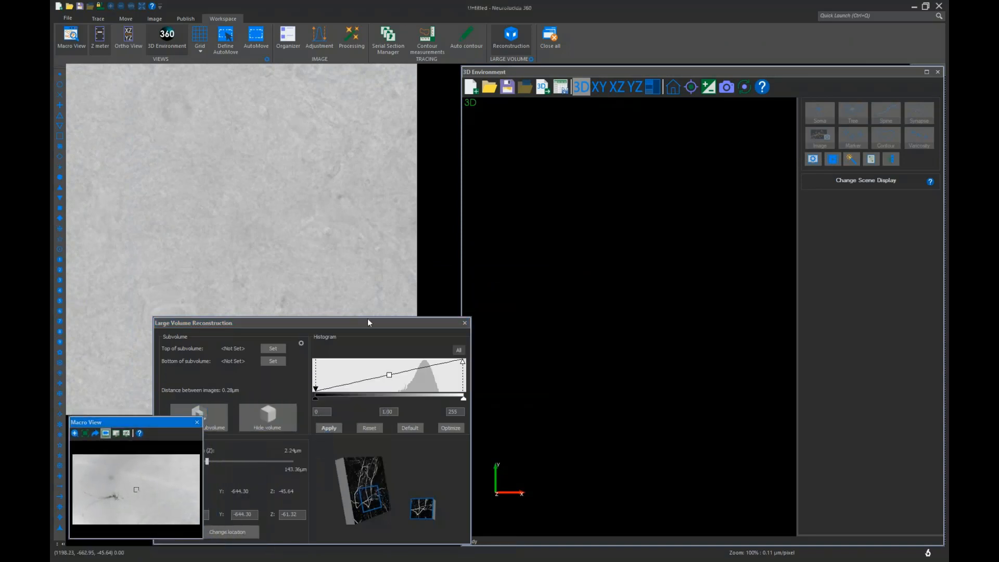
pyautogui.moveTo(367, 322); pyautogui.dragTo(400, 314)
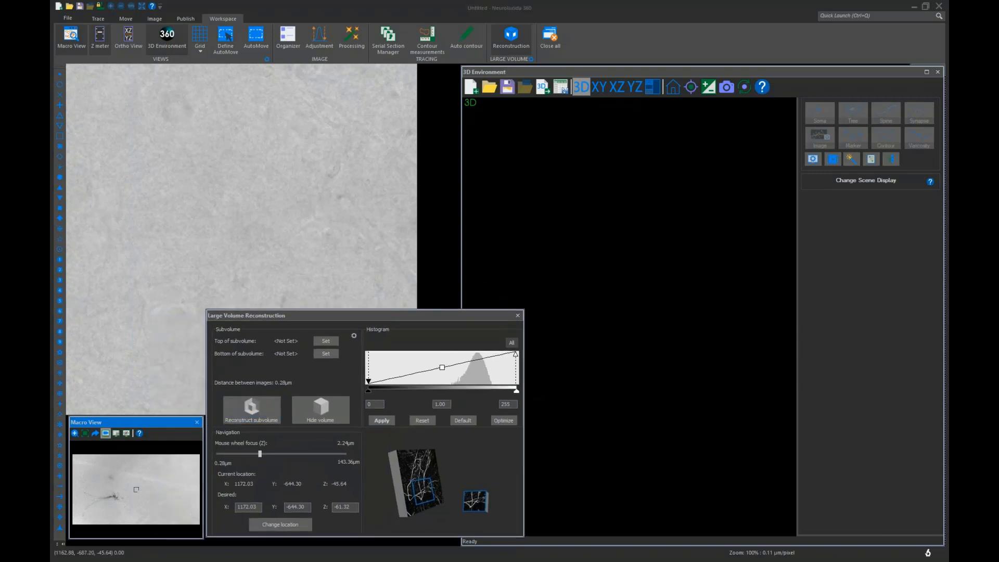
pyautogui.moveTo(209, 415); pyautogui.dragTo(209, 412)
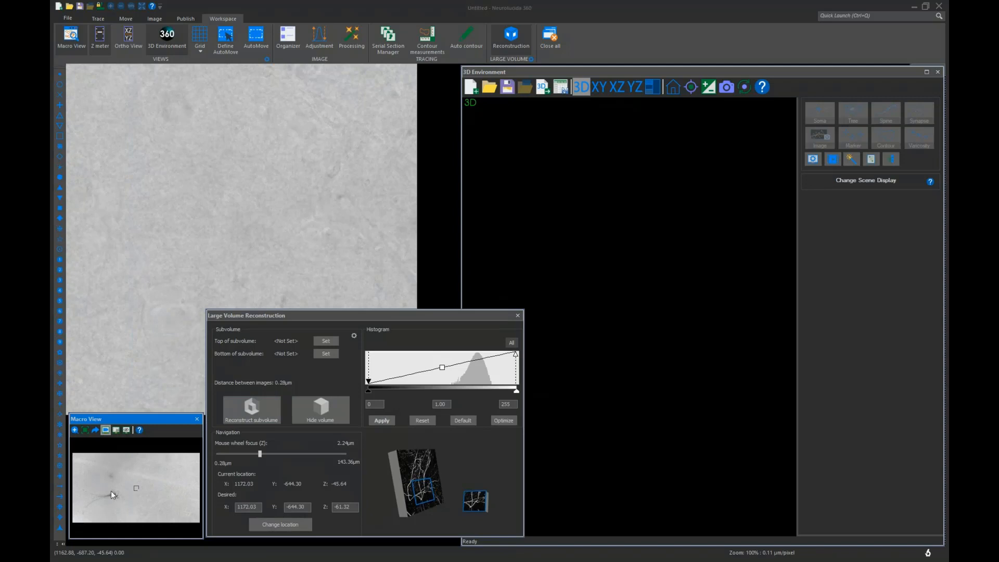
# Navigate to the dark process near the Macro View thumbnail's centre and focus through planes to examine it
pyautogui.click(109, 495)
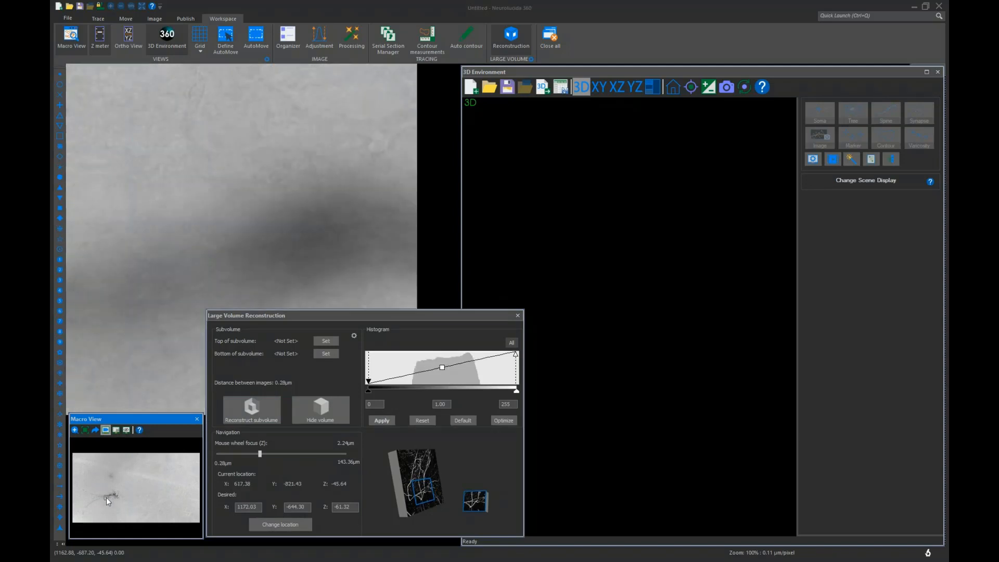
pyautogui.click(106, 498)
pyautogui.click(98, 494)
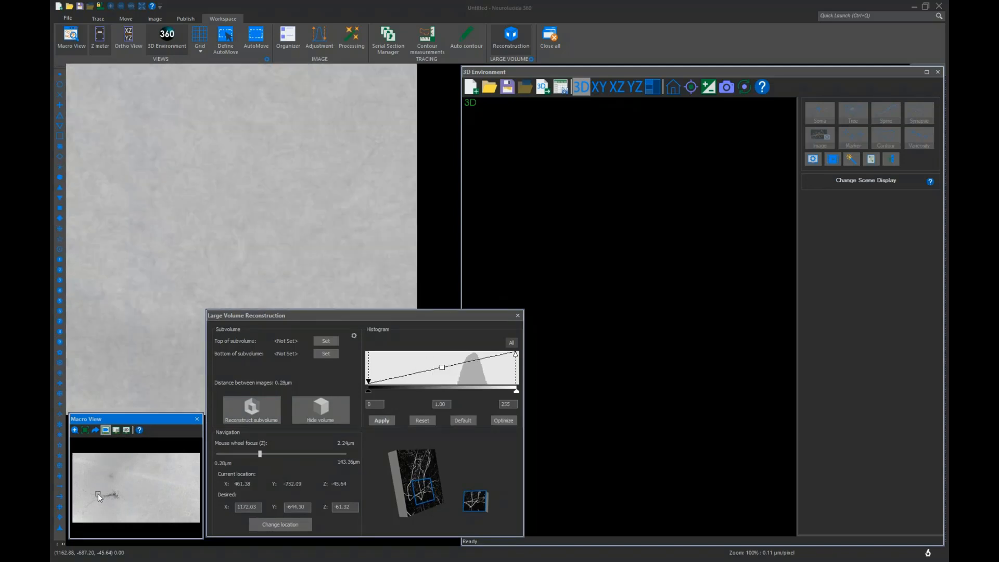
pyautogui.scroll(1, 111, 488)
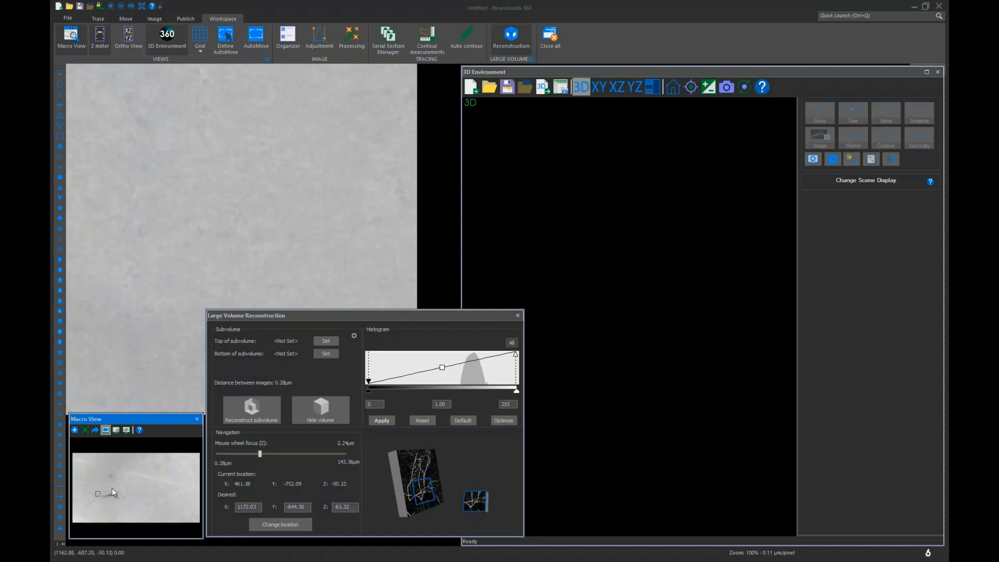
pyautogui.scroll(6, 302, 229)
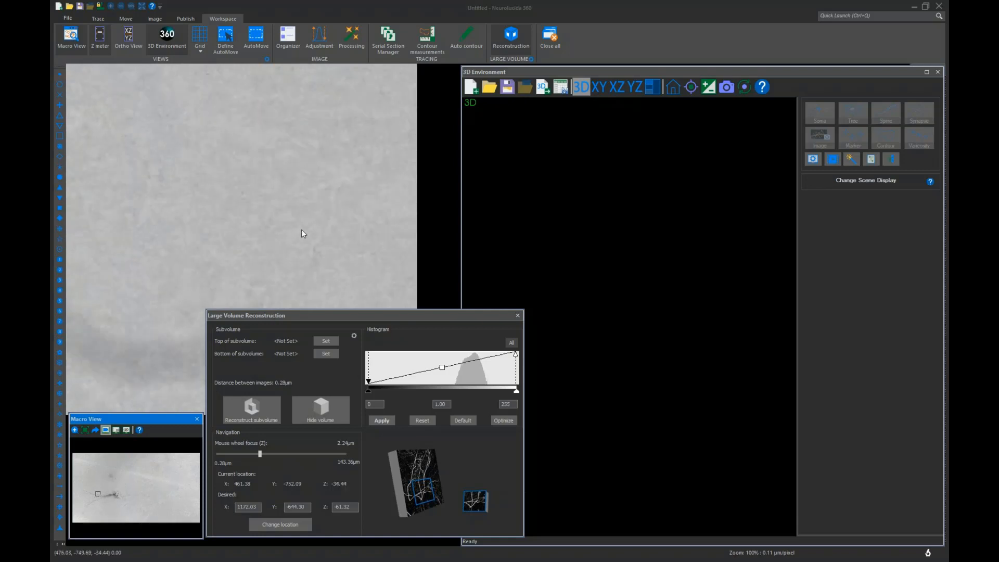
pyautogui.scroll(4, 270, 251)
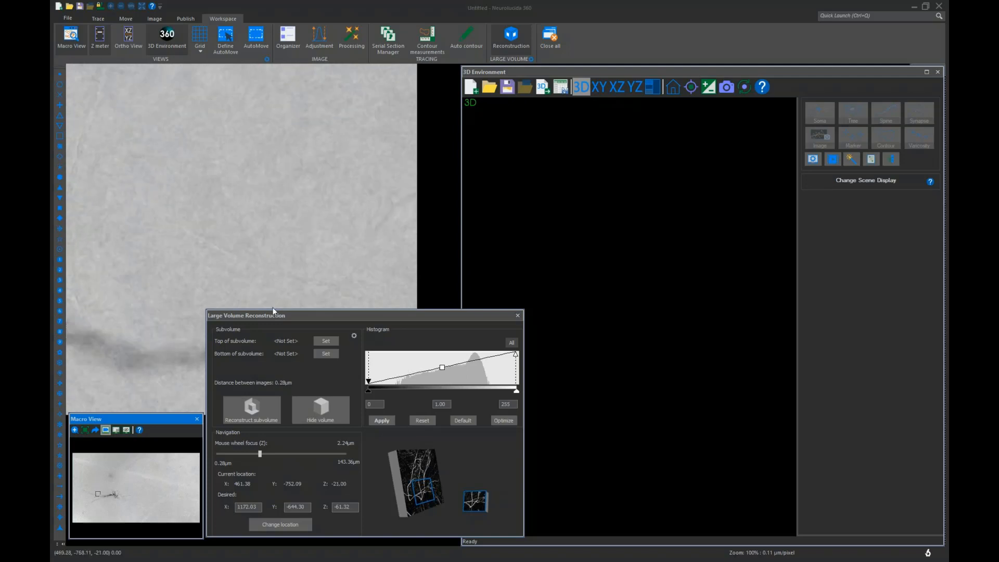
pyautogui.scroll(-1, 118, 347)
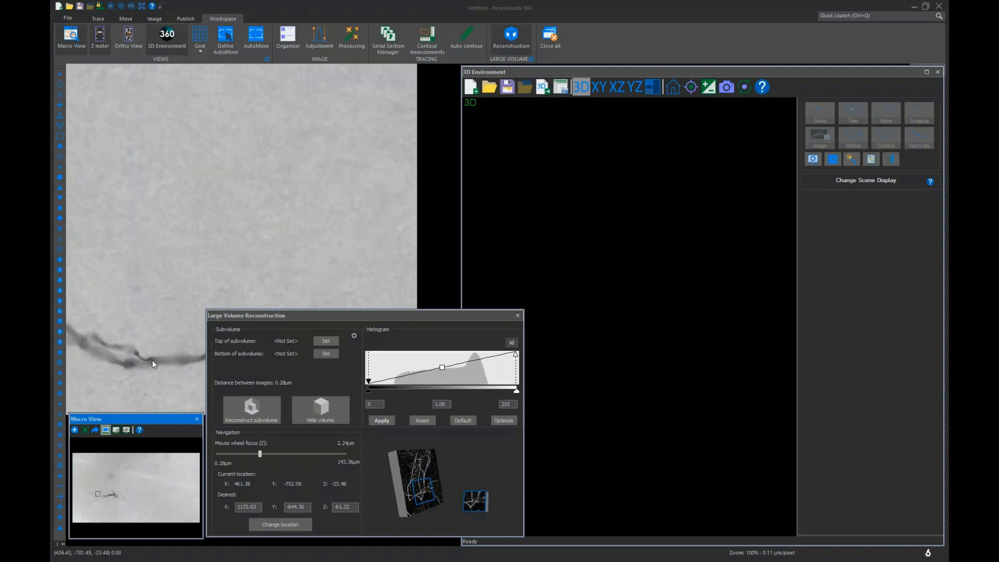
pyautogui.click(104, 496)
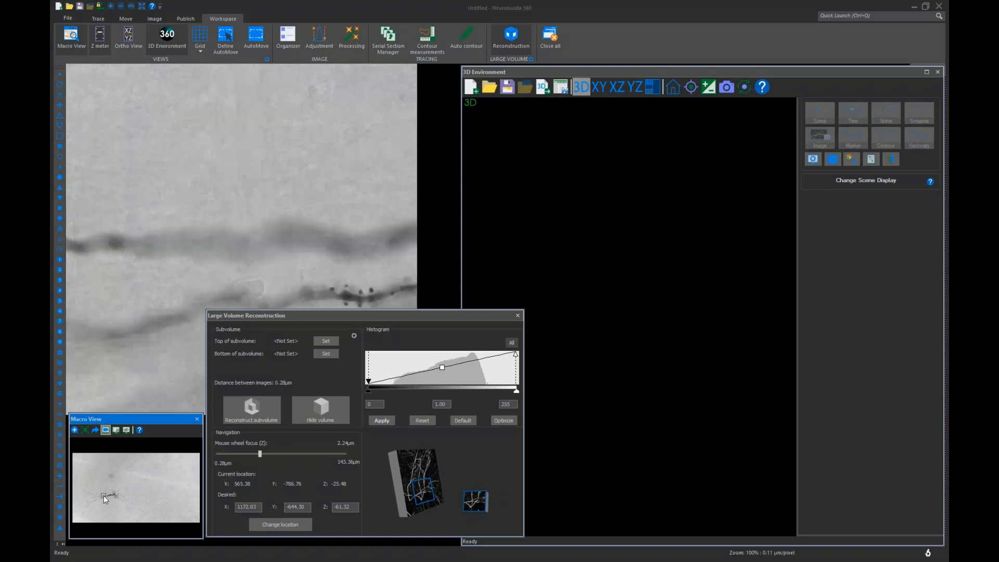
pyautogui.scroll(-2, 189, 324)
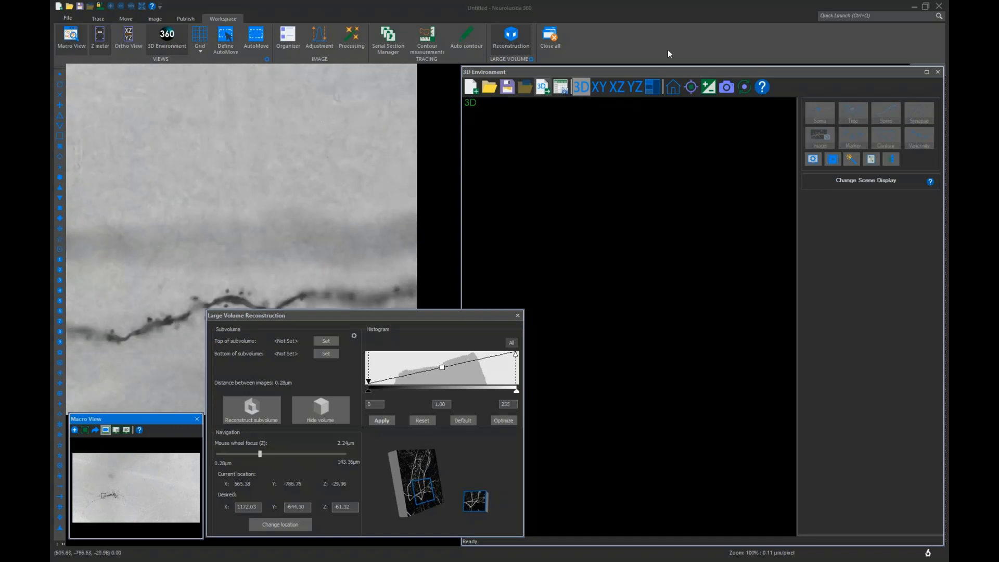
# Dock the Z meter along the image window's left edge and move the 3D Environment window back right
pyautogui.click(686, 70)
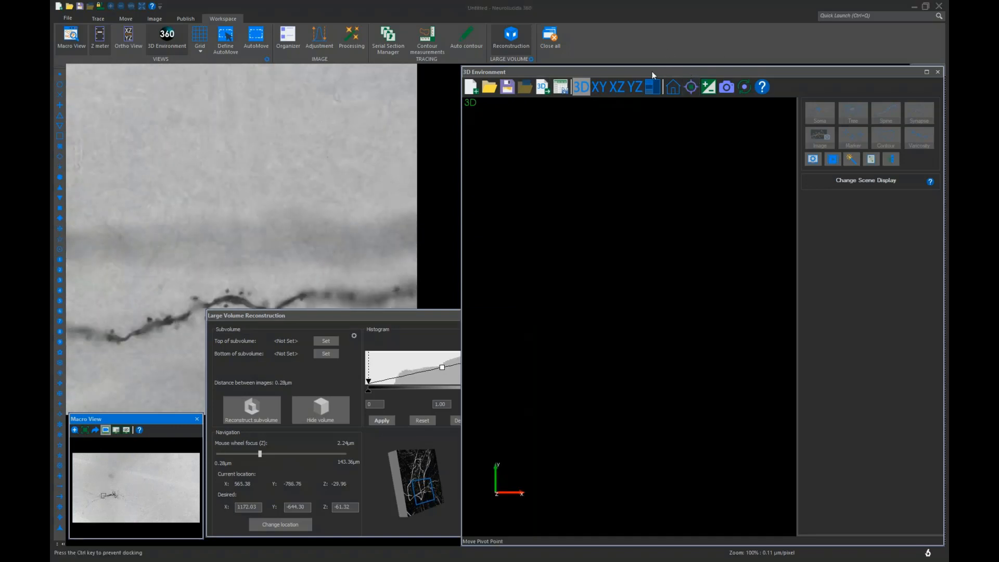
pyautogui.moveTo(648, 73); pyautogui.dragTo(635, 70)
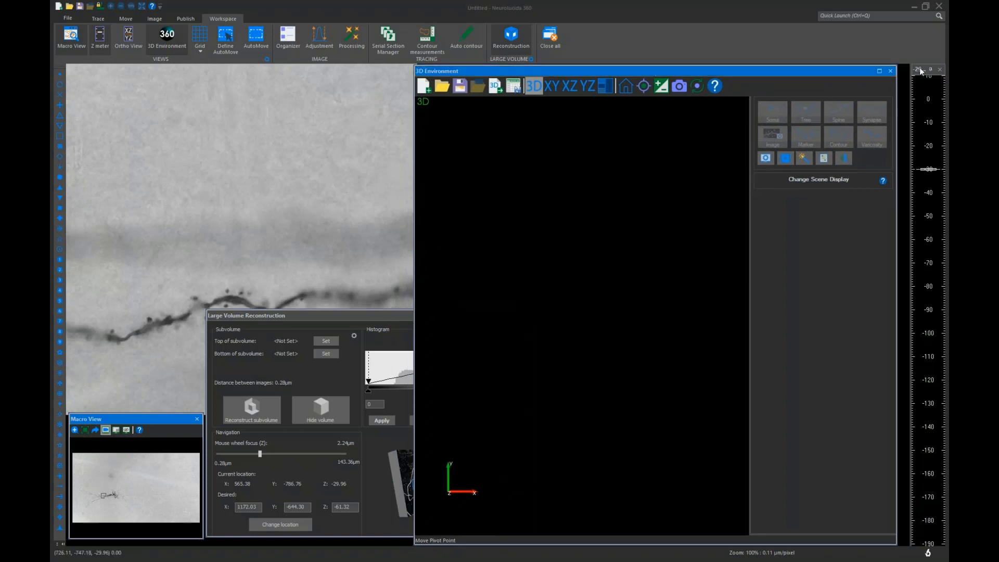
pyautogui.moveTo(920, 68); pyautogui.dragTo(80, 309)
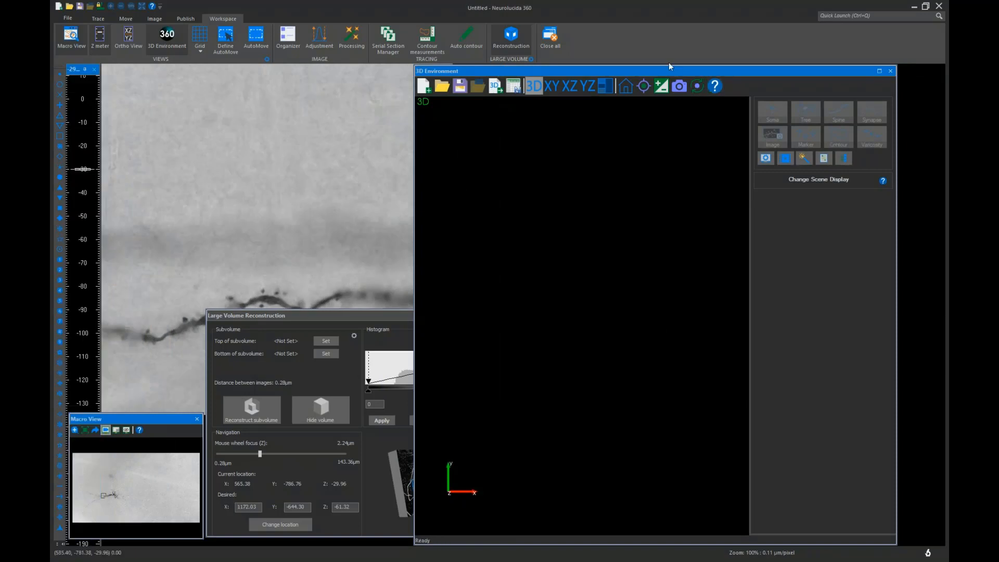
pyautogui.moveTo(677, 71); pyautogui.dragTo(719, 68)
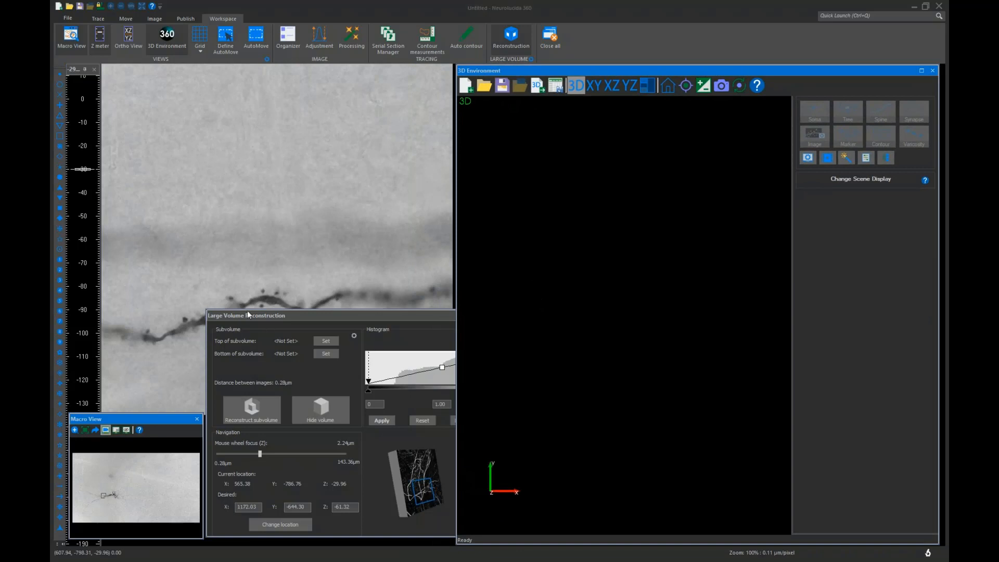
# Lower the reconstruction panel and recentre the image on the process from the Macro View
pyautogui.moveTo(285, 314); pyautogui.dragTo(278, 386)
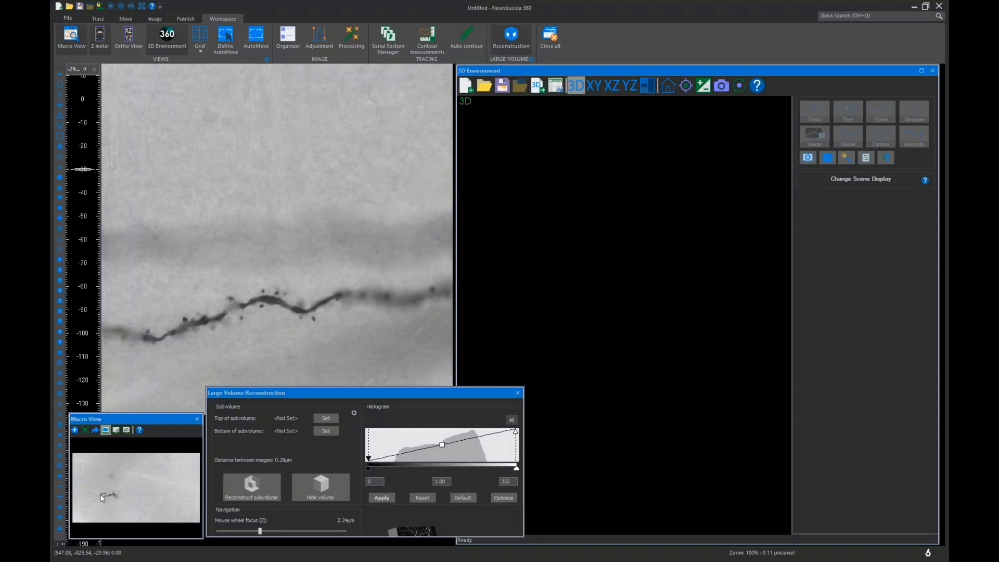
pyautogui.click(100, 494)
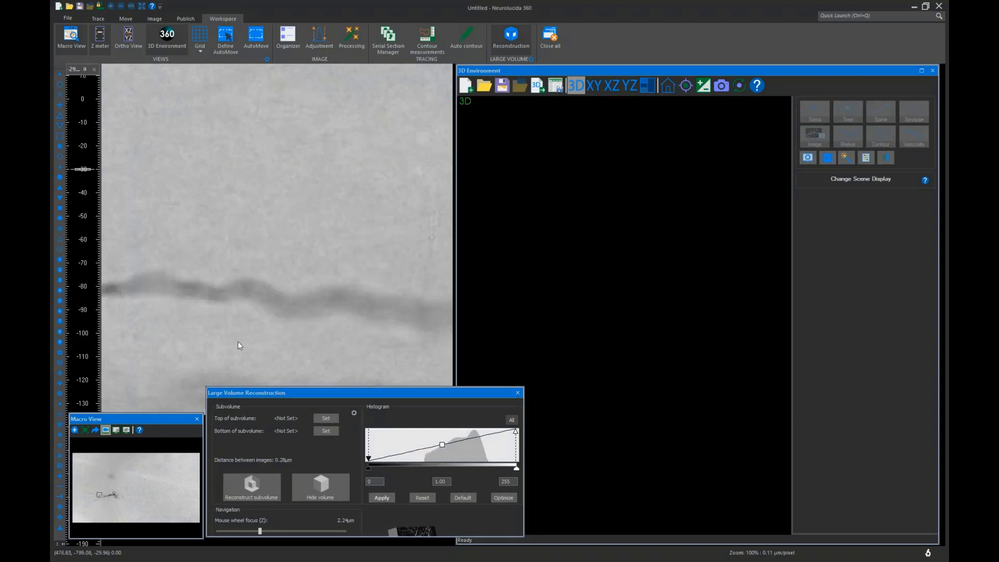
# Focus up through the stack and set the top of the subvolume at the -16.52 µm plane
pyautogui.scroll(4, 239, 338)
pyautogui.scroll(2, 240, 342)
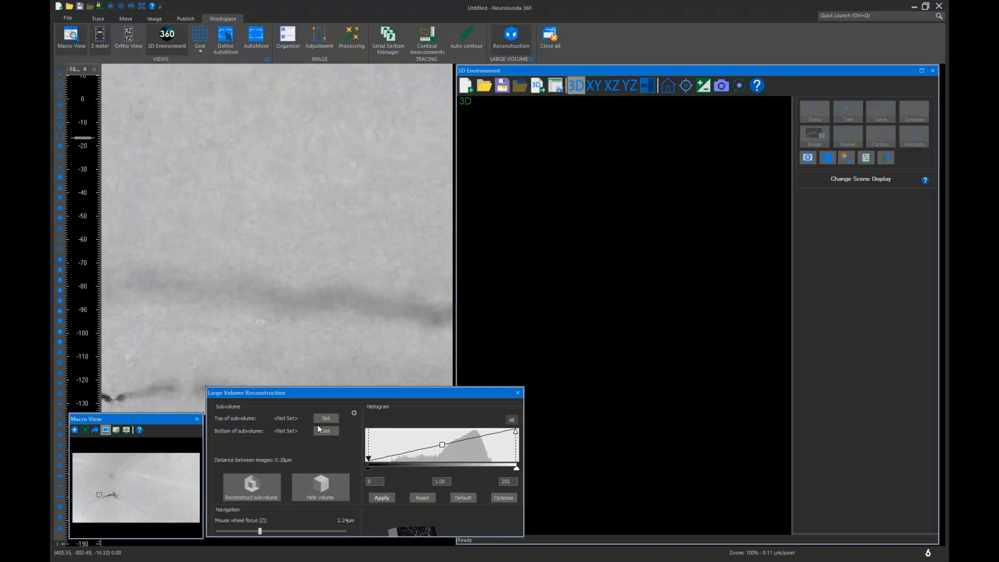
pyautogui.click(334, 420)
# Focus down, set the subvolume bottom at the -32.20 µm plane, and reconstruct the subvolume
pyautogui.scroll(-6, 267, 352)
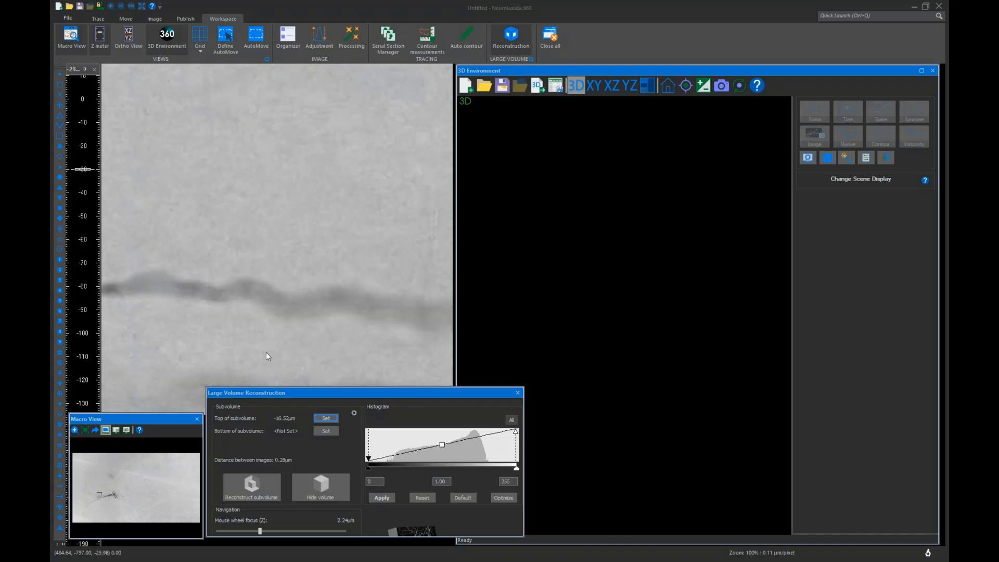
pyautogui.scroll(-1, 267, 354)
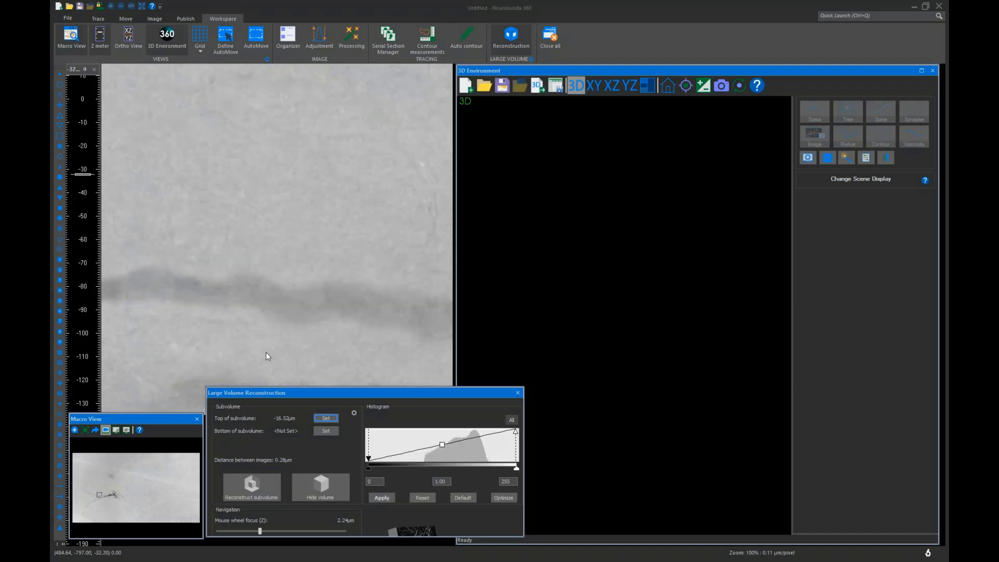
pyautogui.click(319, 432)
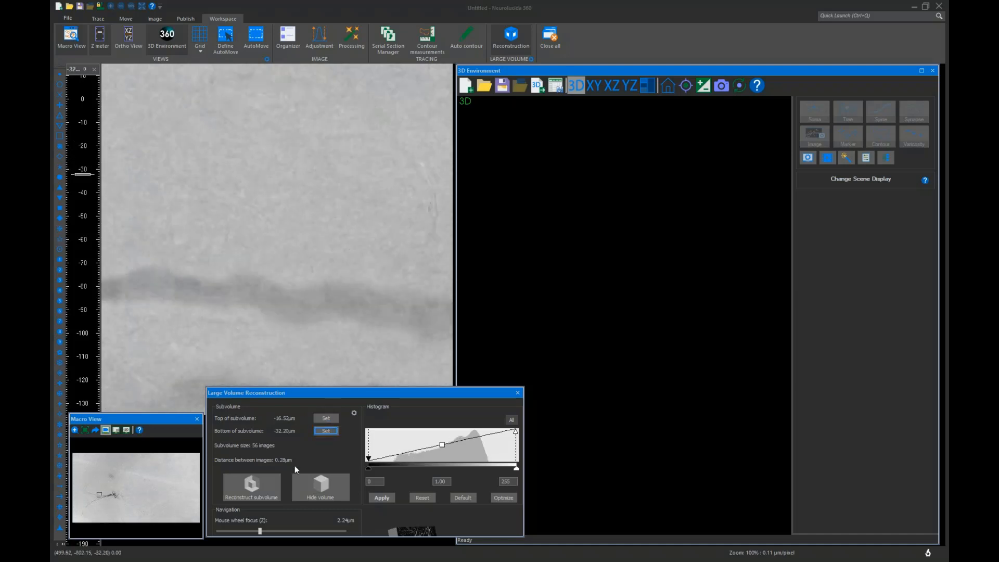
pyautogui.click(268, 491)
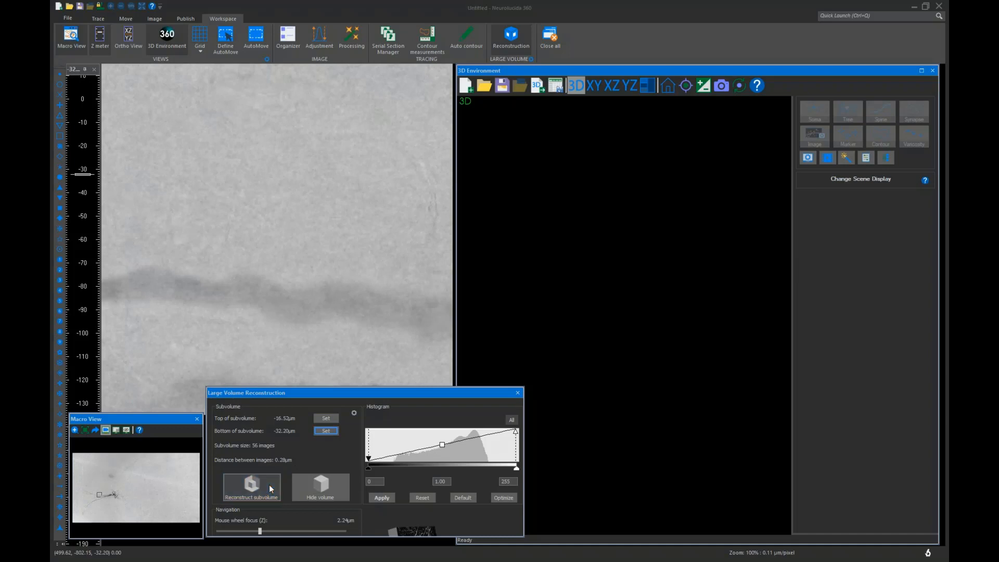
# Lengthen the reconstruction and Macro View panels downward and bring the 3D Environment window to the front
pyautogui.moveTo(284, 536); pyautogui.dragTo(284, 557)
pyautogui.moveTo(127, 538); pyautogui.dragTo(127, 554)
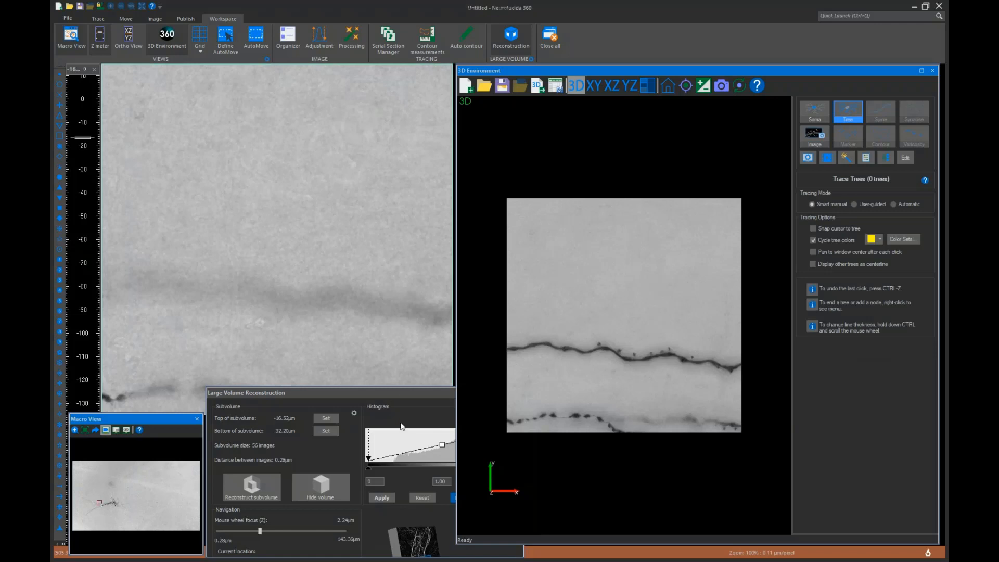
pyautogui.click(394, 448)
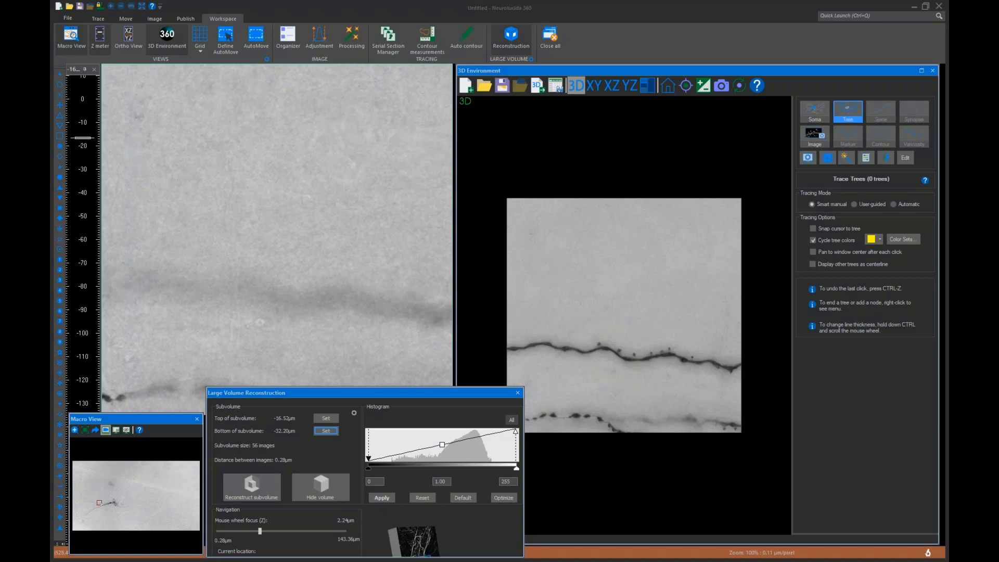
pyautogui.click(667, 70)
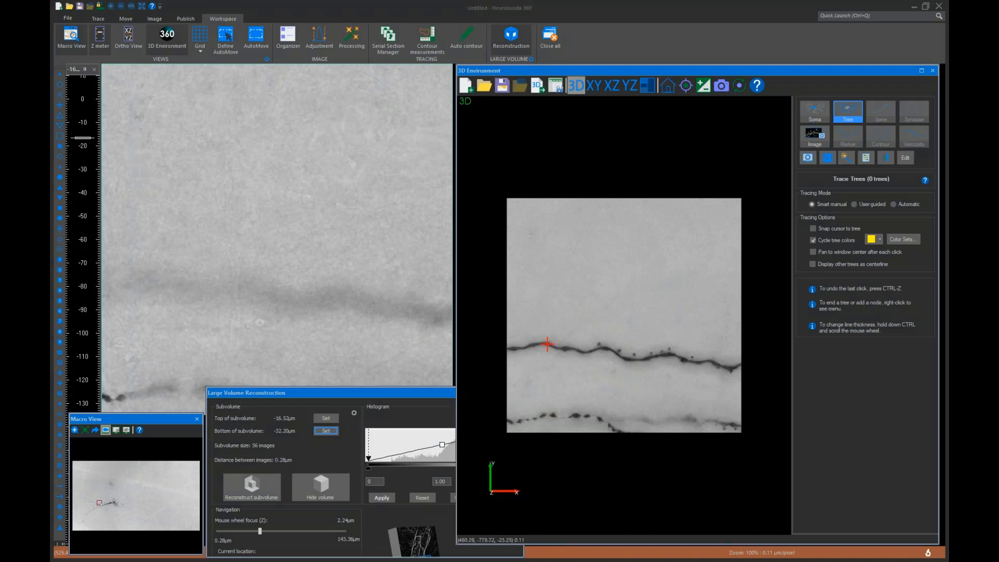
# Switch tree tracing to User-guided mode and enable panning to window centre after each click
pyautogui.scroll(3, 572, 369)
pyautogui.scroll(-2, 575, 370)
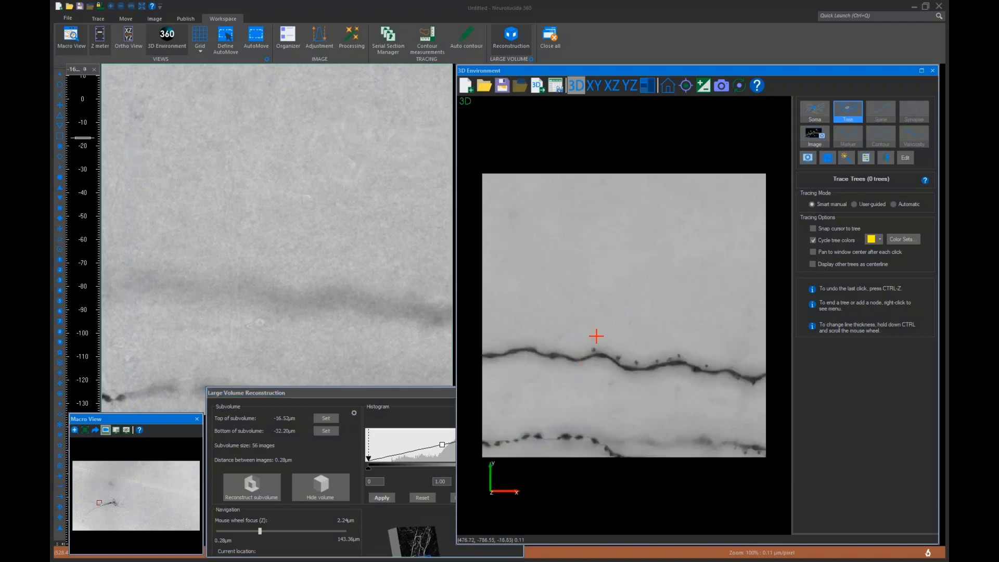
pyautogui.moveTo(579, 364); pyautogui.dragTo(721, 208, button='middle')
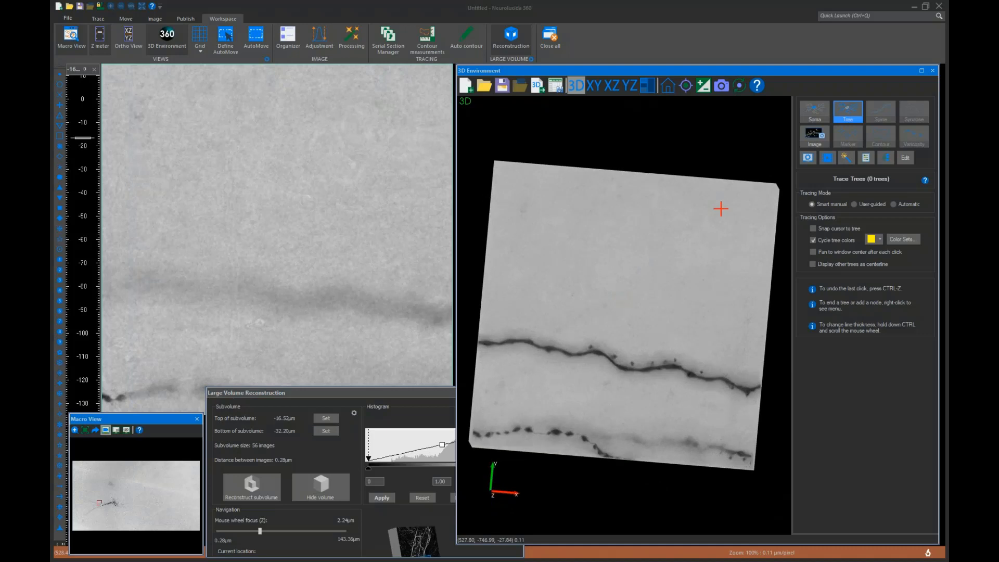
pyautogui.click(682, 220)
pyautogui.click(854, 204)
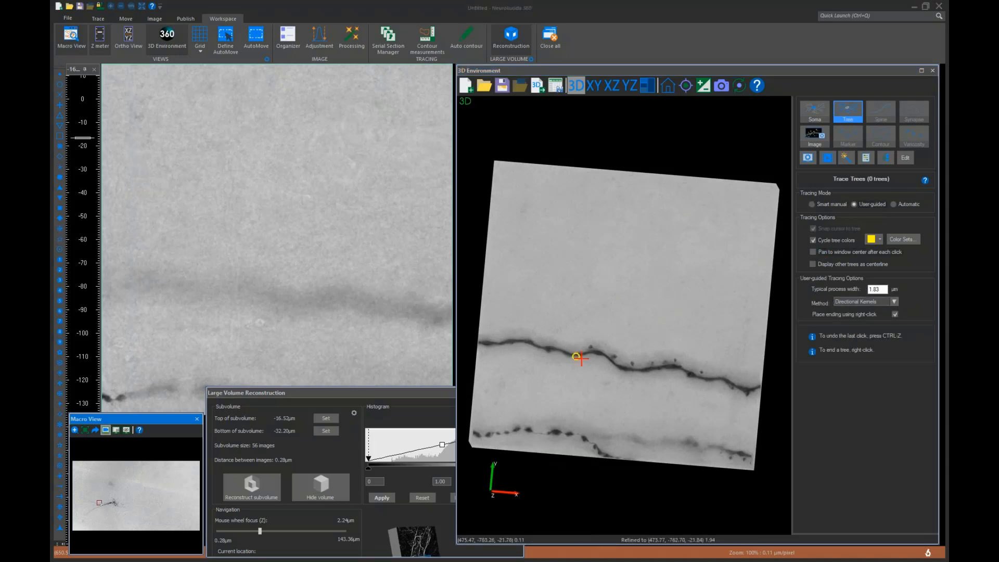
pyautogui.click(814, 251)
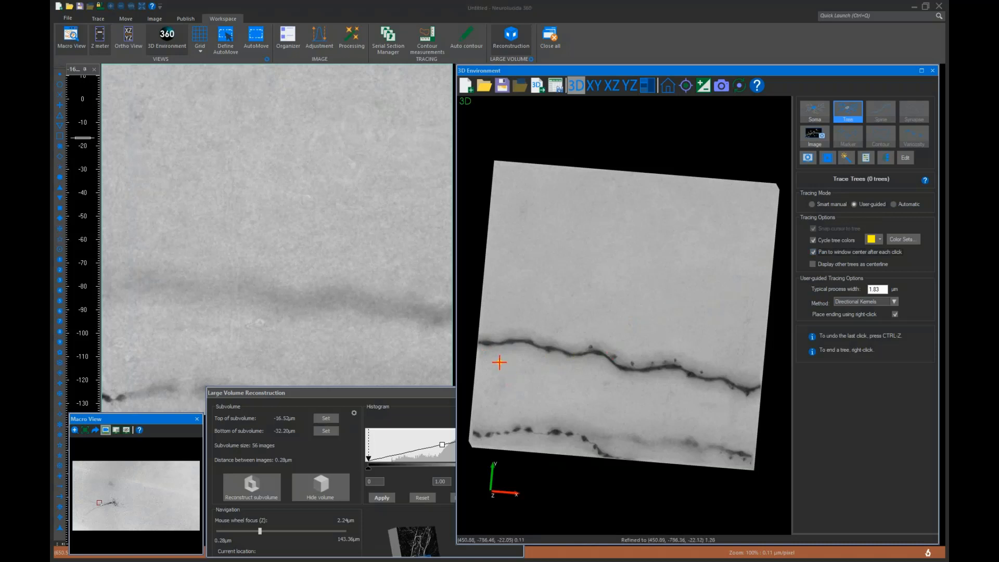
# Trace the process in the 3D reconstruction with user-guided clicks from its left end, ending the tree
pyautogui.click(489, 344)
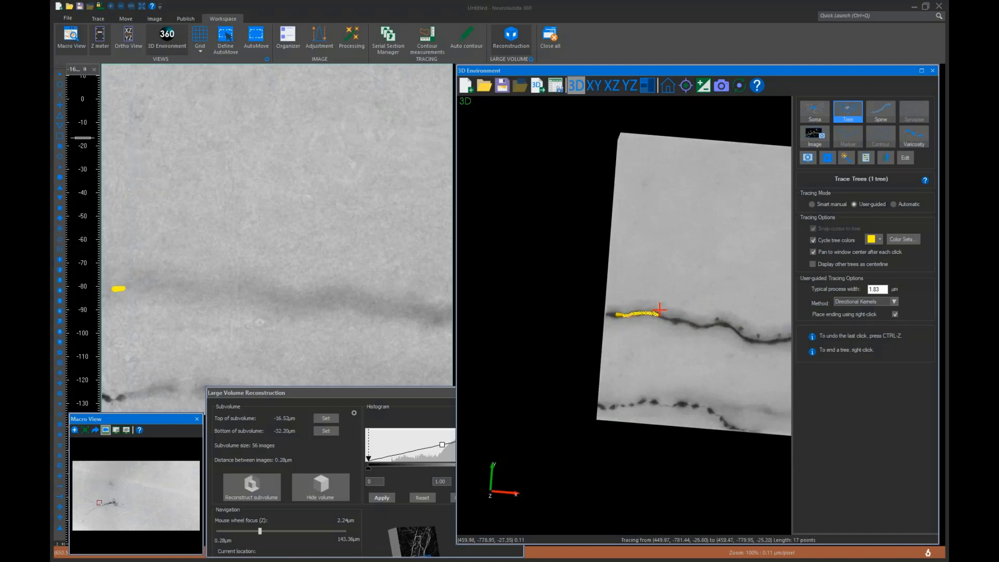
pyautogui.click(709, 325)
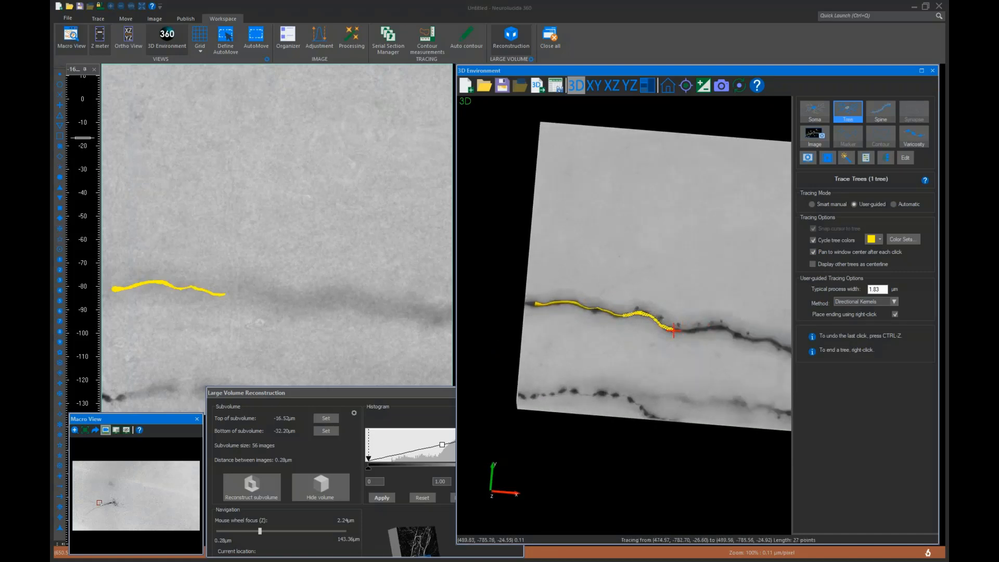
pyautogui.scroll(-1, 673, 334)
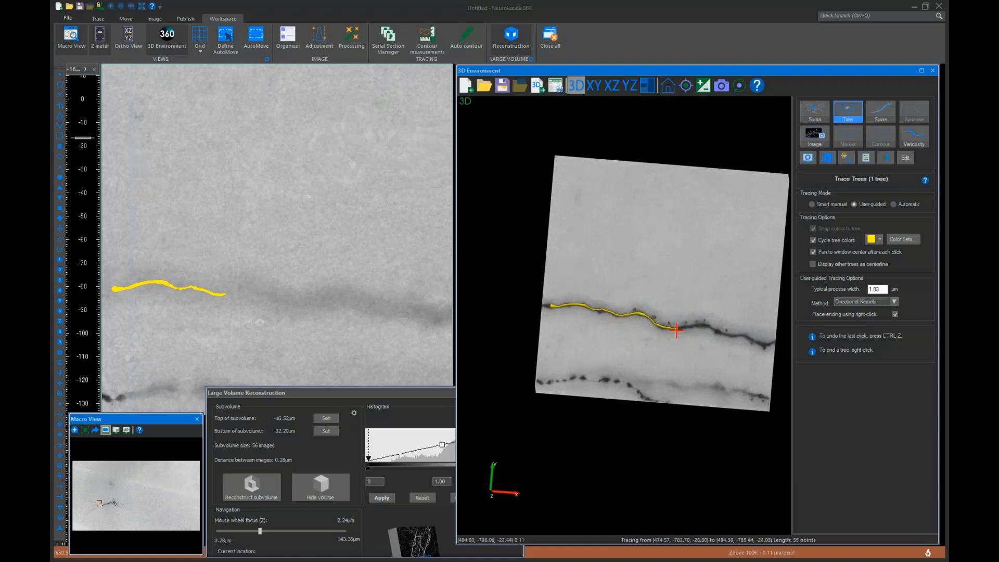
pyautogui.click(677, 329)
pyautogui.click(668, 319)
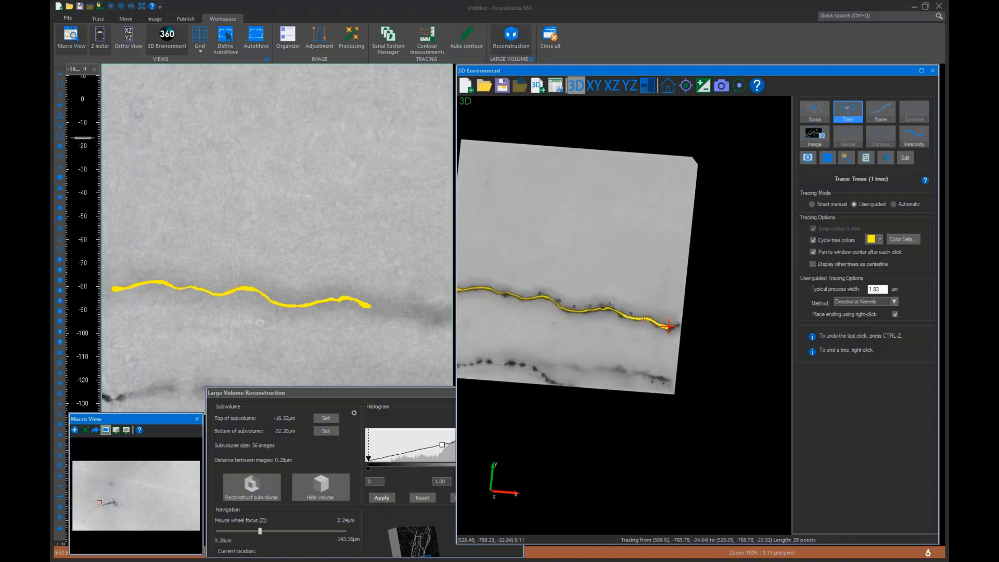
pyautogui.rightClick(672, 327)
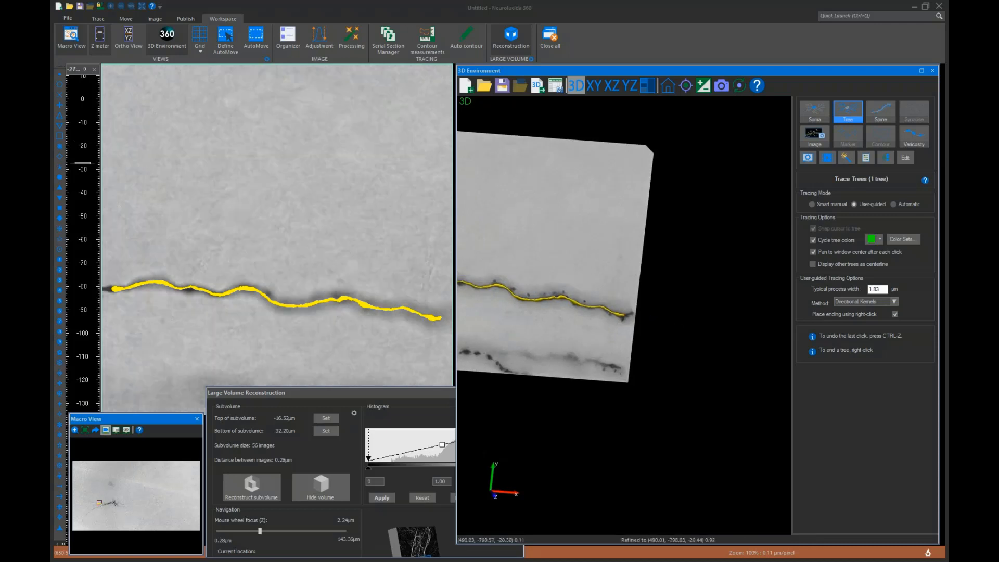
# Open spine detection, adjust the detector sensitivity, and run Detect All on the traced dendrite
pyautogui.moveTo(523, 336); pyautogui.dragTo(618, 345, button='middle')
pyautogui.scroll(2, 644, 368)
pyautogui.scroll(4, 572, 370)
pyautogui.moveTo(555, 381); pyautogui.dragTo(639, 373, button='middle')
pyautogui.scroll(-2, 638, 373)
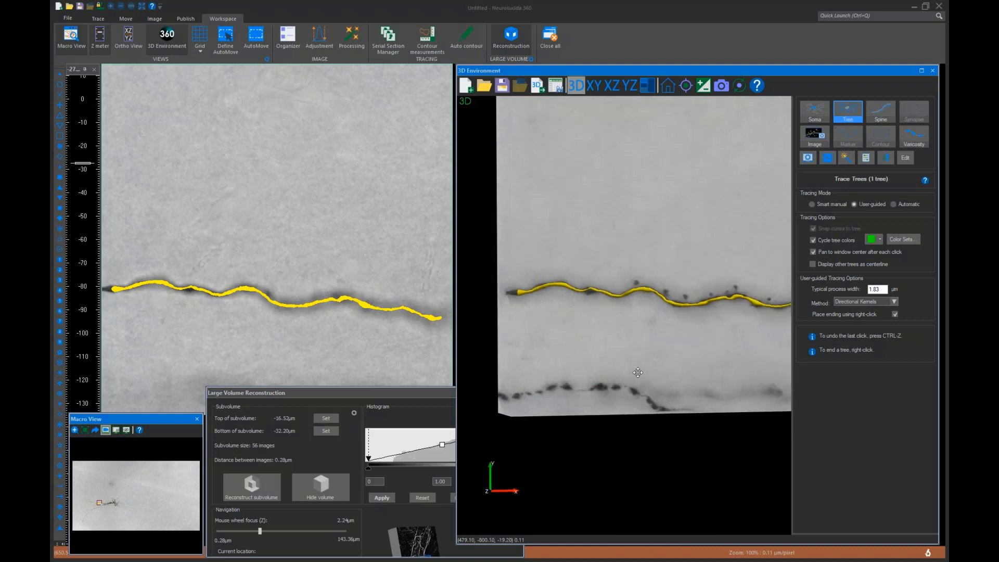
pyautogui.click(886, 120)
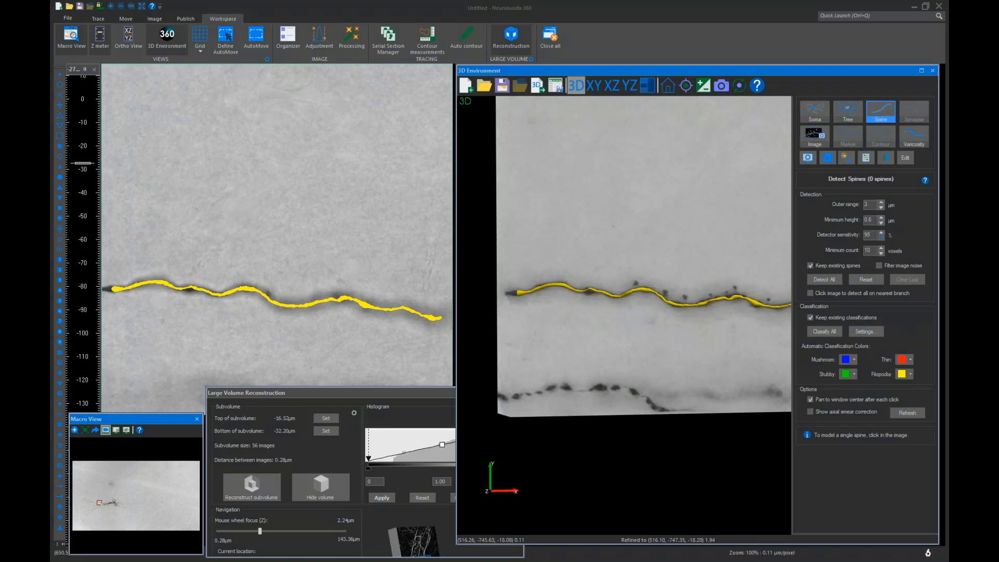
pyautogui.click(881, 238)
pyautogui.click(831, 283)
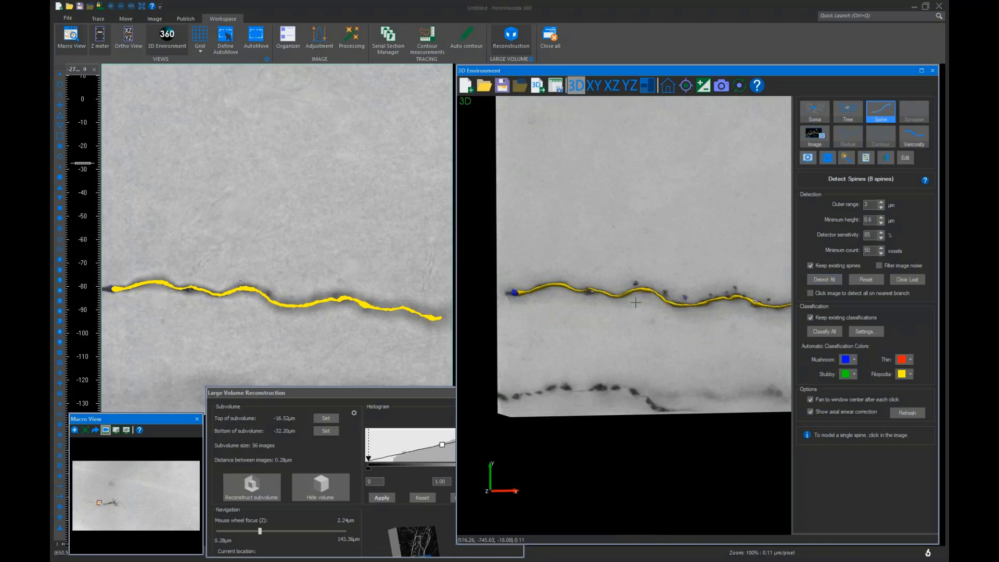
pyautogui.moveTo(618, 285); pyautogui.dragTo(557, 292, button='middle')
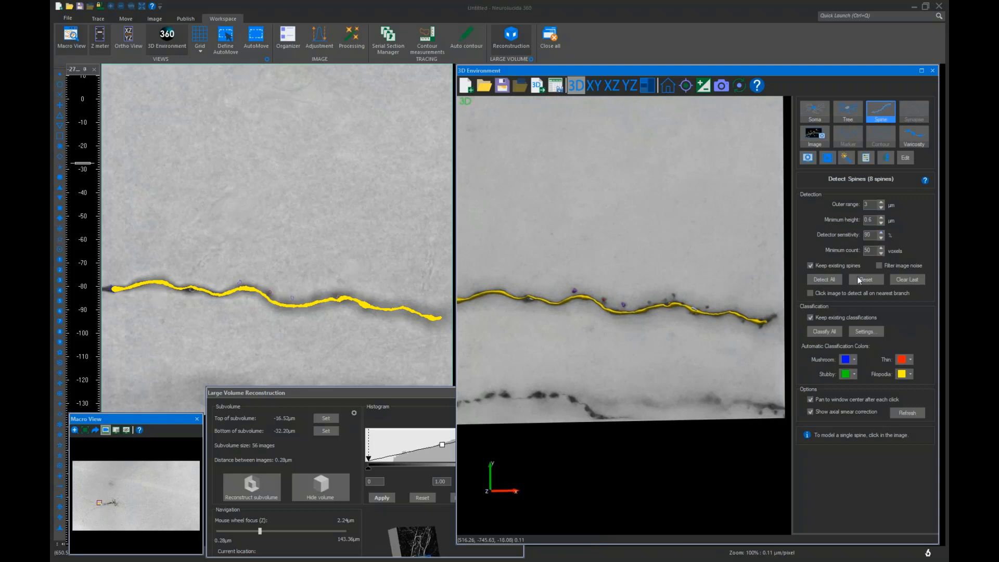
pyautogui.click(825, 280)
# Move the image rightward along the process and focus through planes to examine its continuation
pyautogui.press('Right')
pyautogui.press('Right')
pyautogui.press('Right')
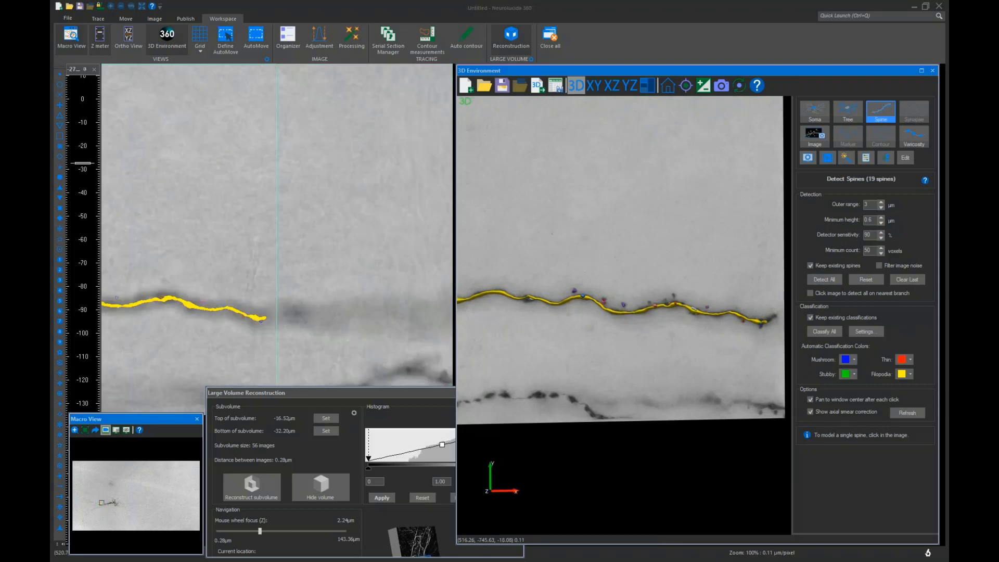
pyautogui.press('Right')
pyautogui.press('Left')
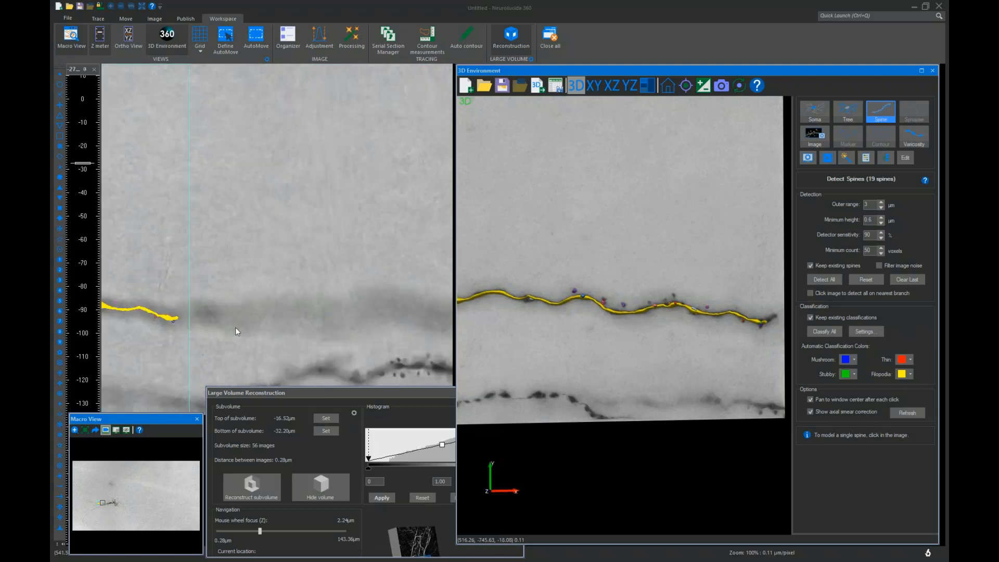
pyautogui.scroll(4, 247, 320)
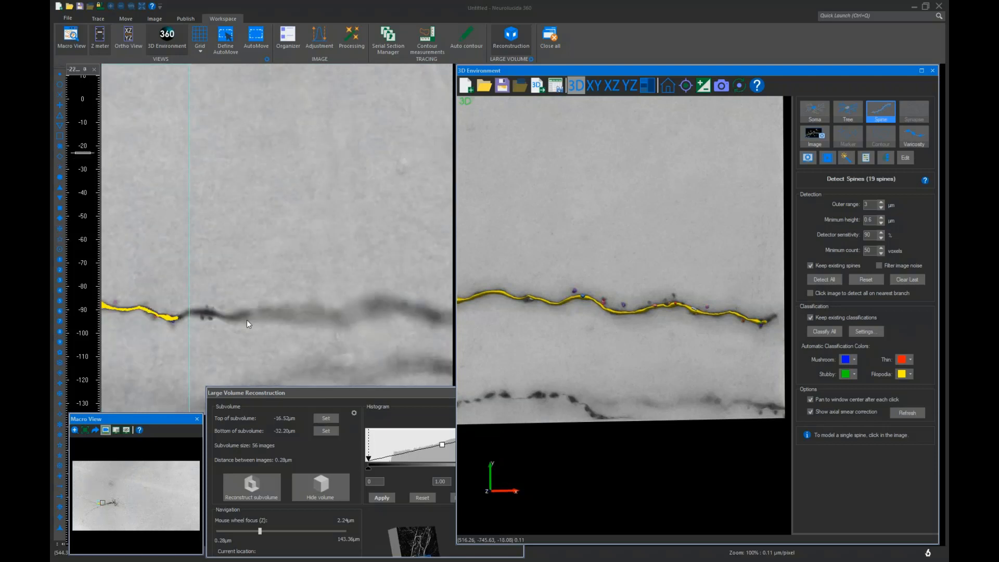
pyautogui.scroll(3, 247, 319)
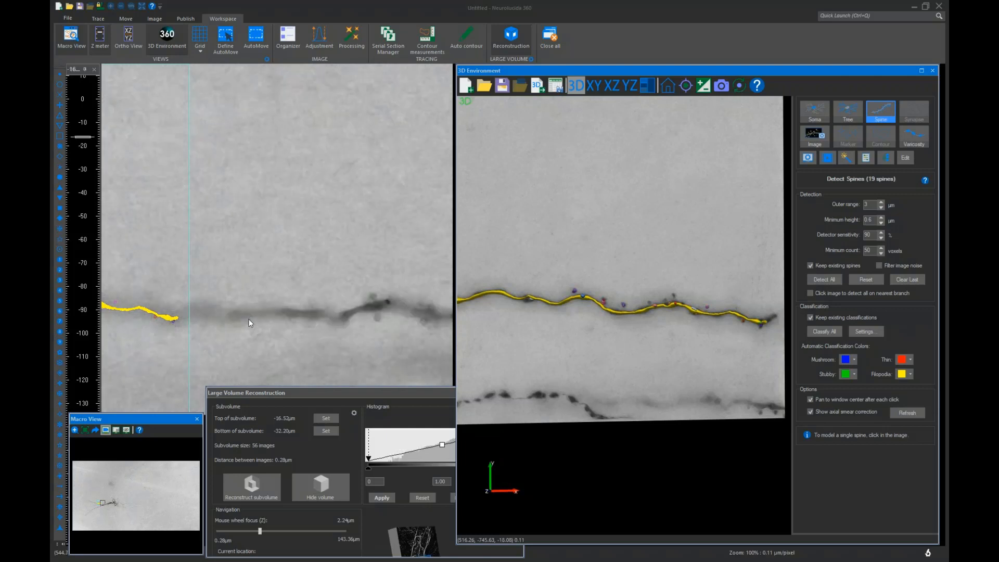
pyautogui.scroll(-3, 249, 319)
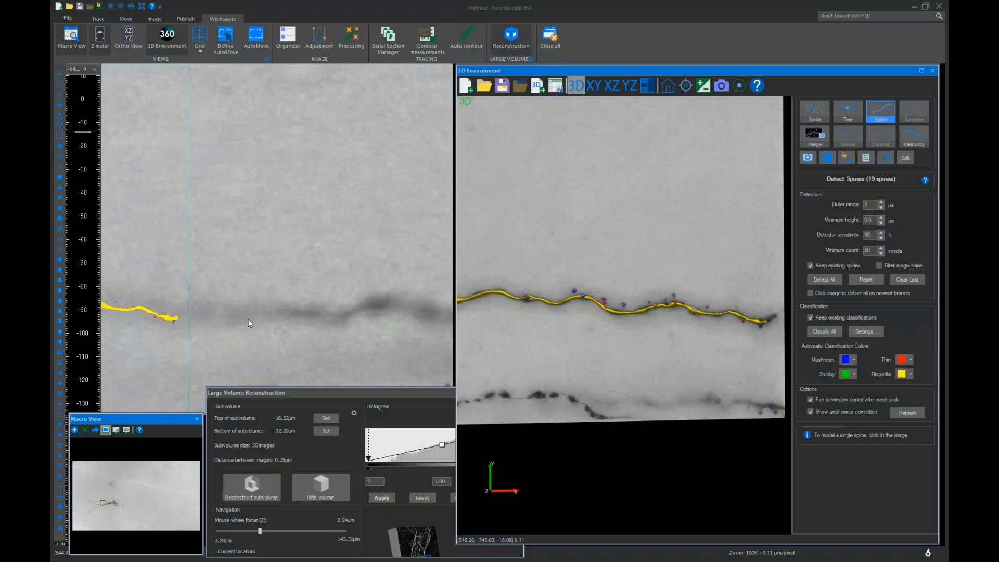
pyautogui.scroll(4, 246, 281)
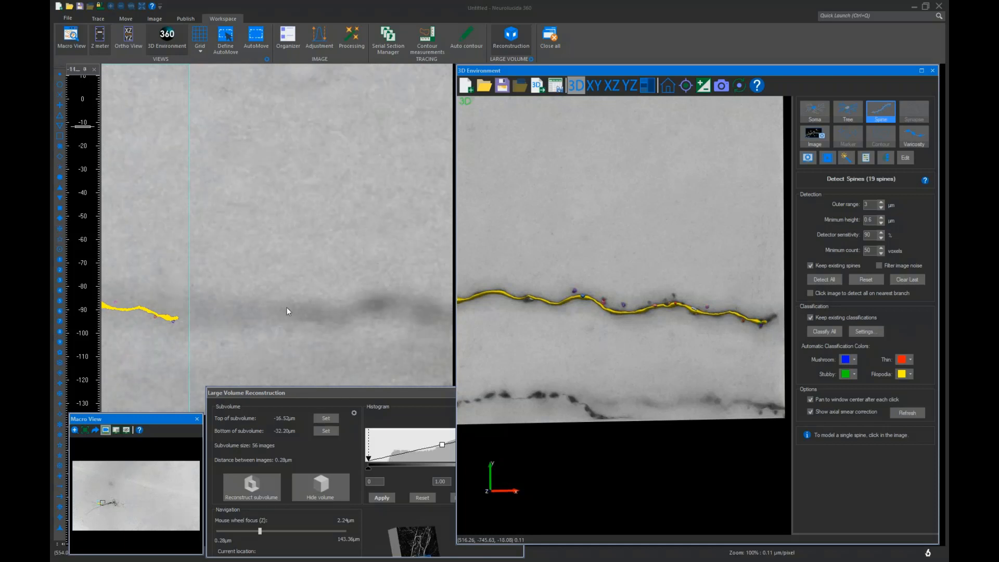
pyautogui.scroll(-4, 287, 308)
pyautogui.scroll(4, 287, 308)
# Set a new subvolume top at -11.76 µm and bottom at -22.96 µm, then reconstruct the subvolume
pyautogui.click(327, 418)
pyautogui.scroll(-5, 270, 323)
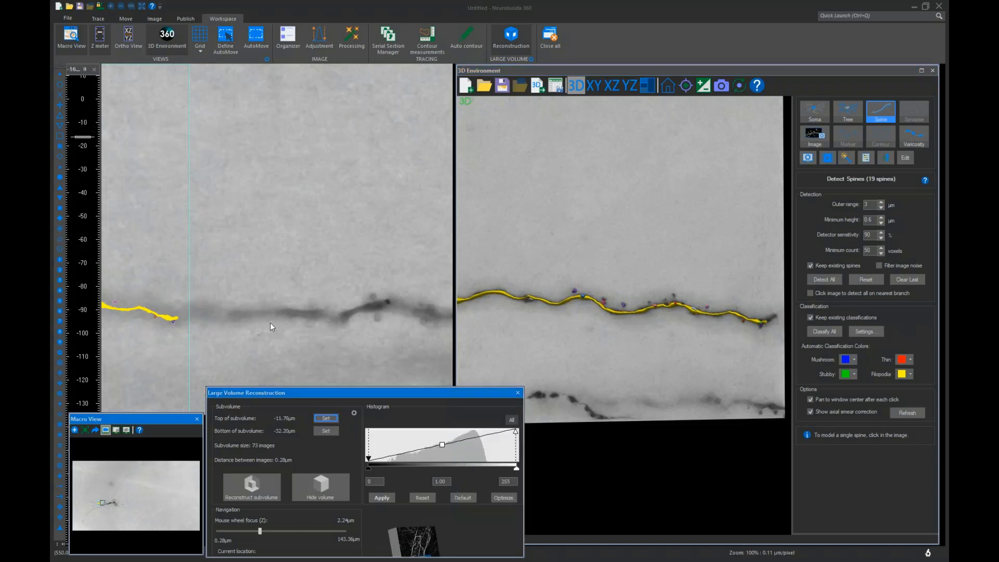
pyautogui.scroll(-2, 270, 322)
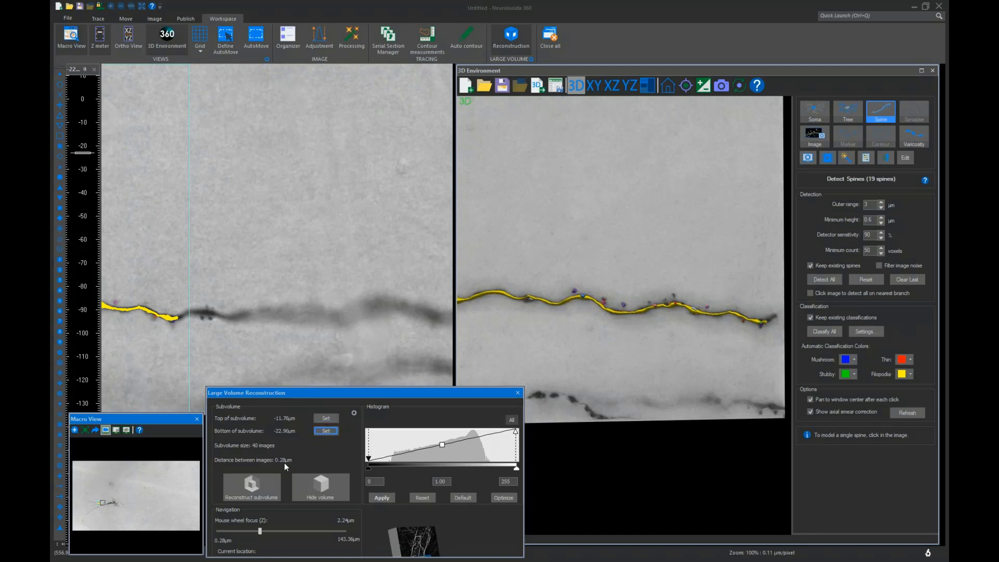
pyautogui.click(276, 476)
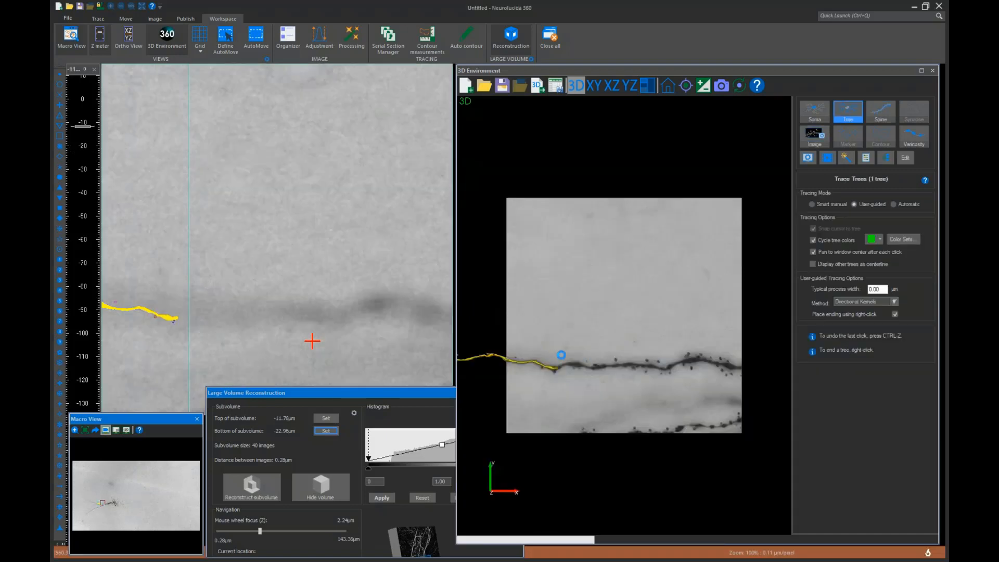
# Trace the process's continuation in the 3D view with user-guided clicks along the dendrite, ending the second tree
pyautogui.scroll(2, 576, 351)
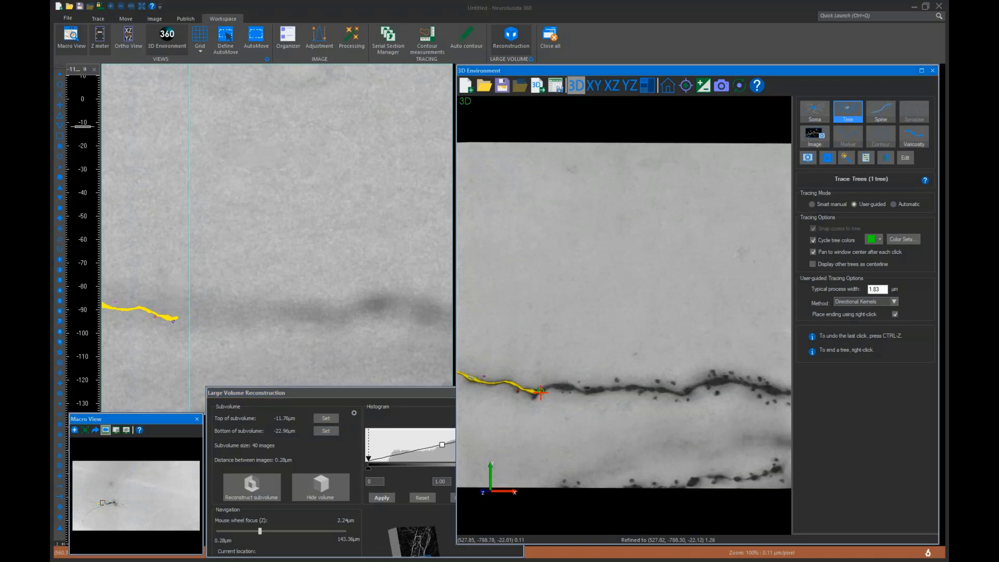
pyautogui.scroll(2, 559, 388)
pyautogui.scroll(3, 562, 388)
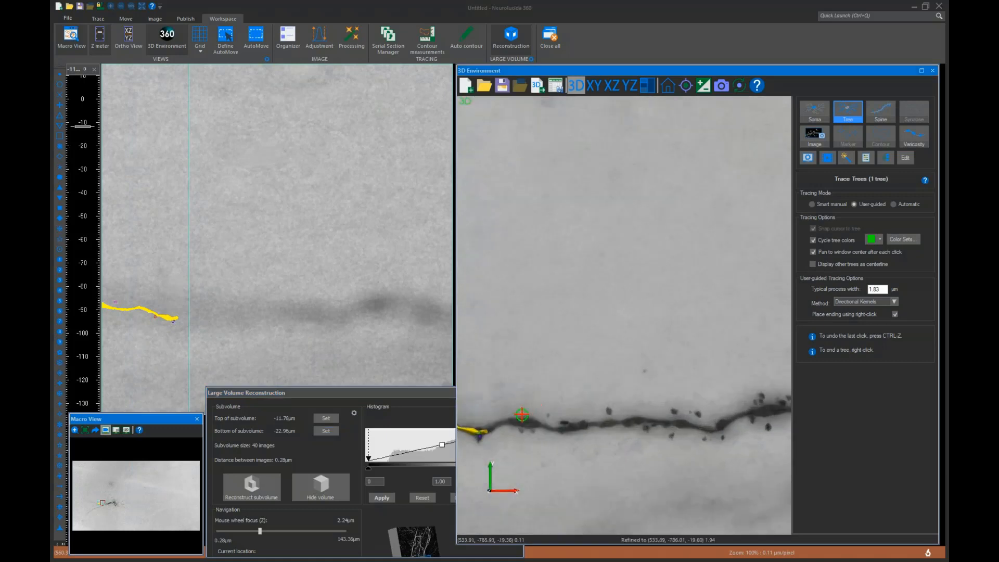
pyautogui.scroll(-2, 524, 411)
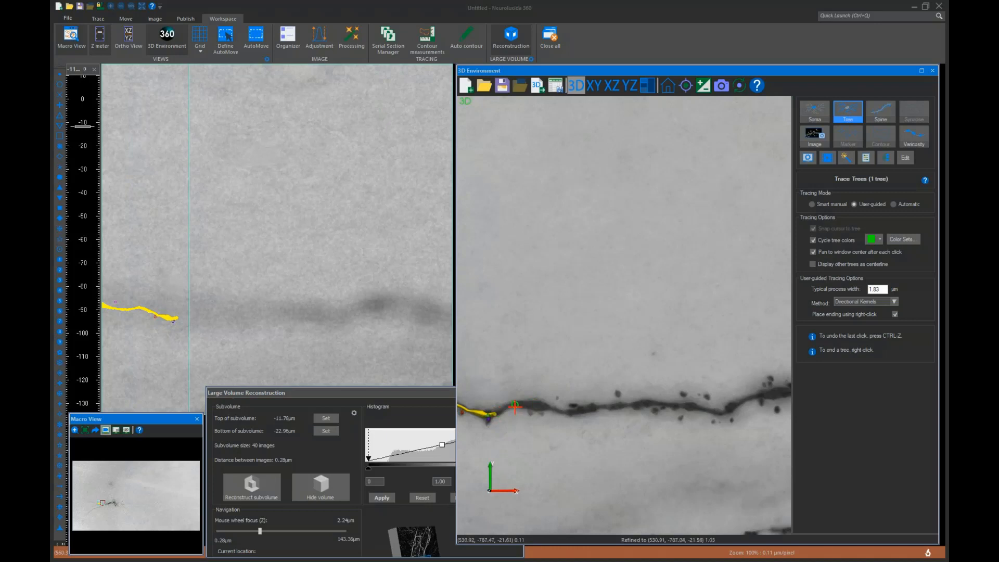
pyautogui.click(515, 407)
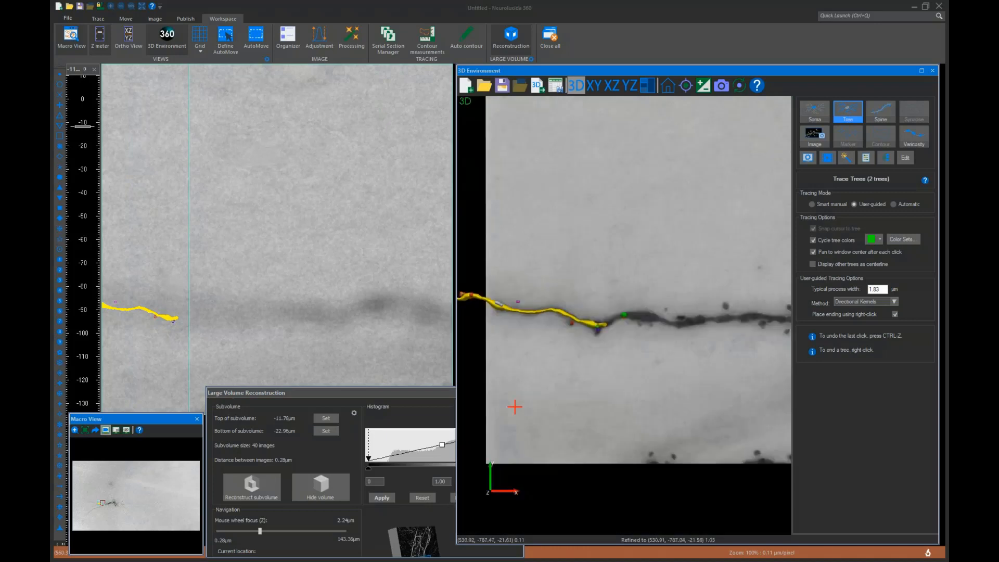
pyautogui.click(746, 317)
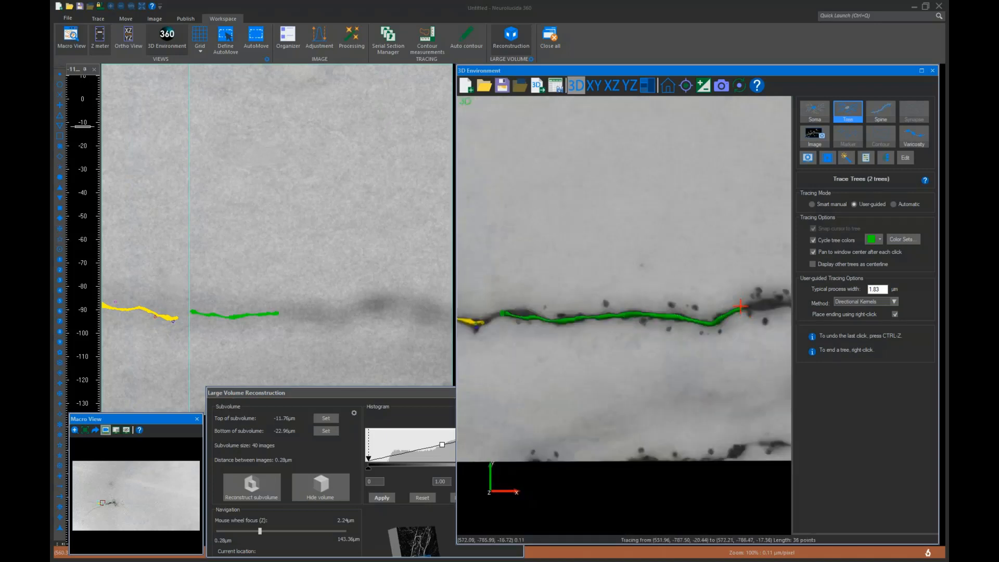
pyautogui.click(737, 316)
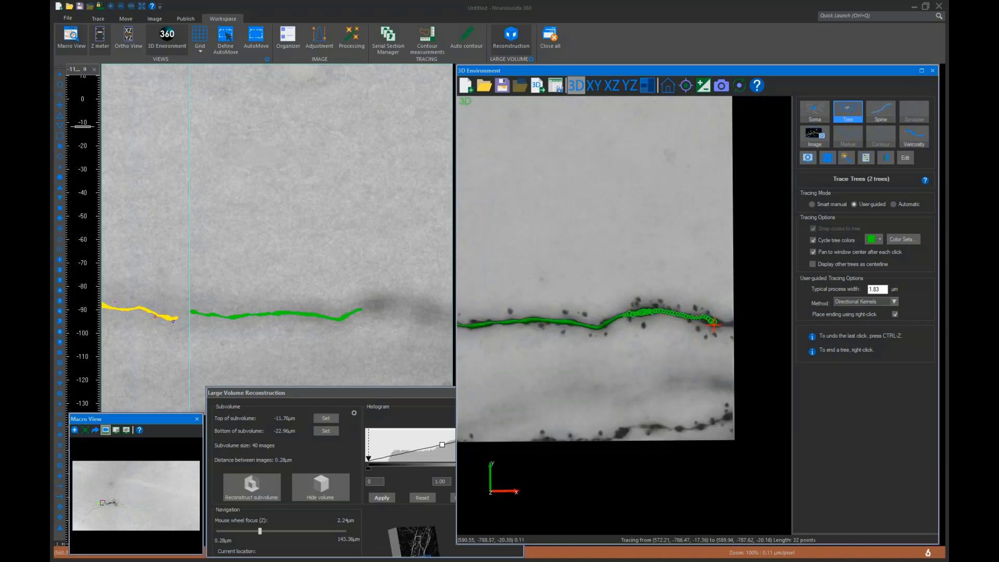
pyautogui.click(701, 316)
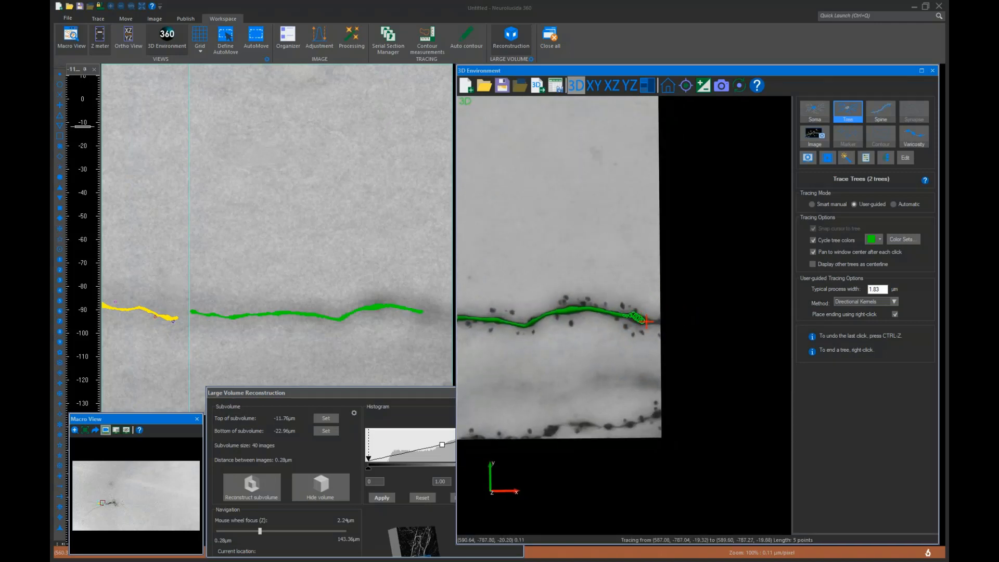
pyautogui.rightClick(654, 323)
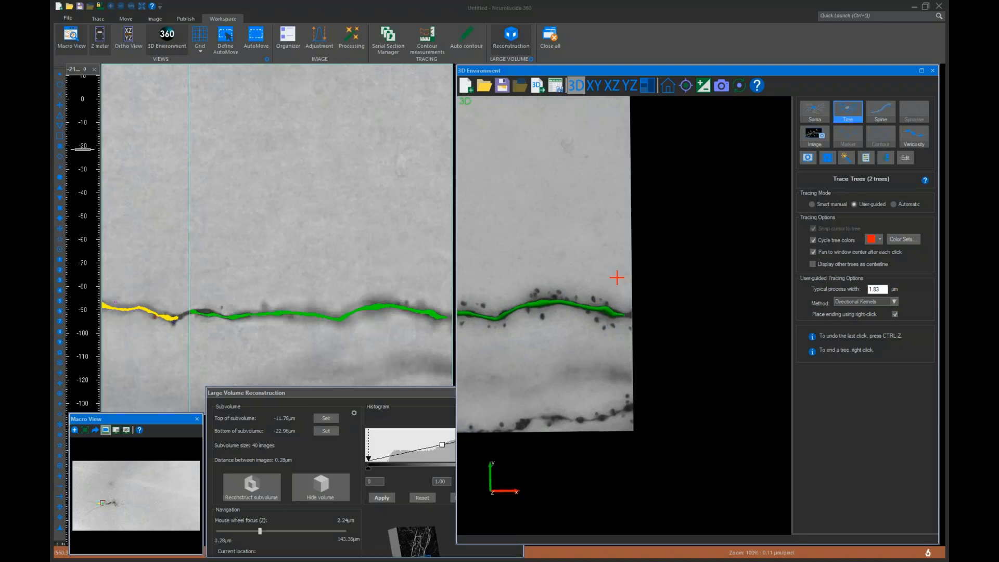
# Switch to spine detection and run Detect All on the newly traced dendrite segment
pyautogui.moveTo(553, 311); pyautogui.dragTo(677, 354, button='middle')
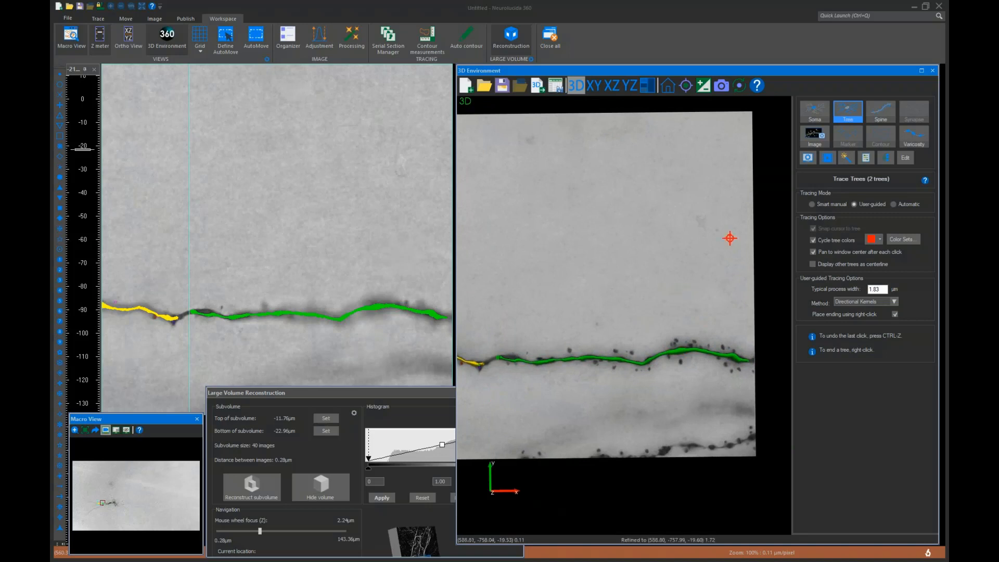
pyautogui.click(881, 111)
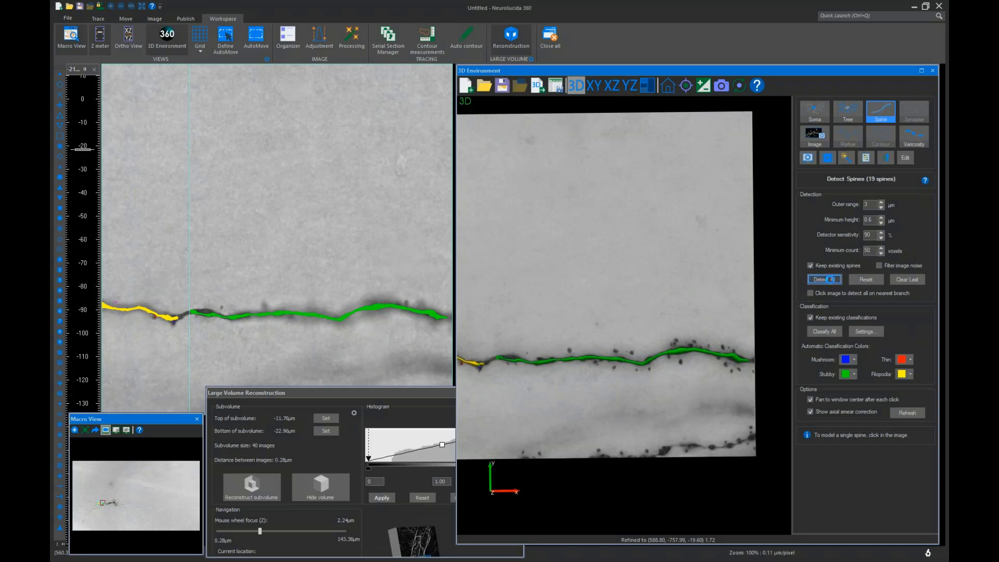
pyautogui.click(822, 281)
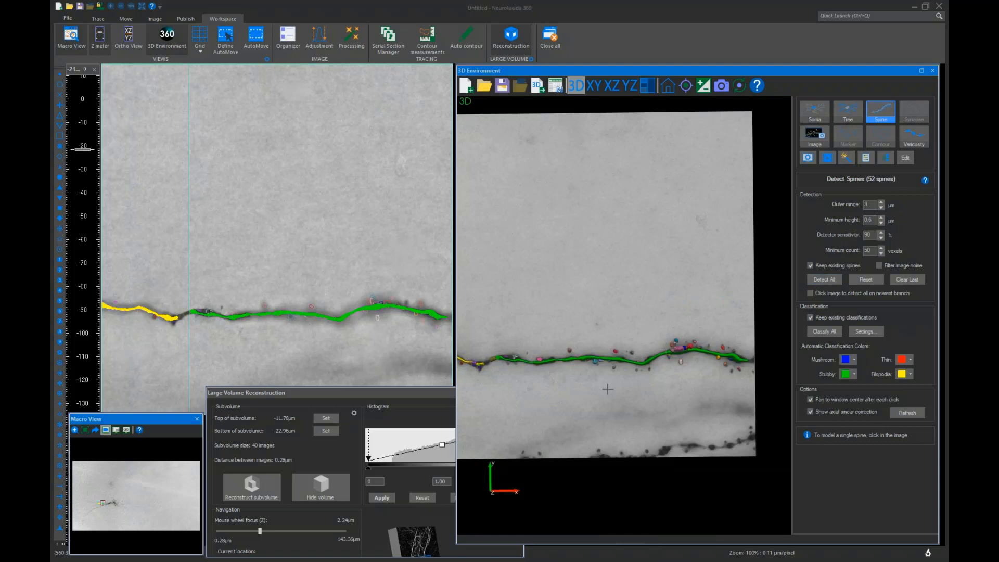
# Move the image leftward along the process to examine the traced dendrite's extent
pyautogui.scroll(-2, 608, 386)
pyautogui.press('Left')
pyautogui.press('Left')
pyautogui.press('Left')
pyautogui.press('Left')
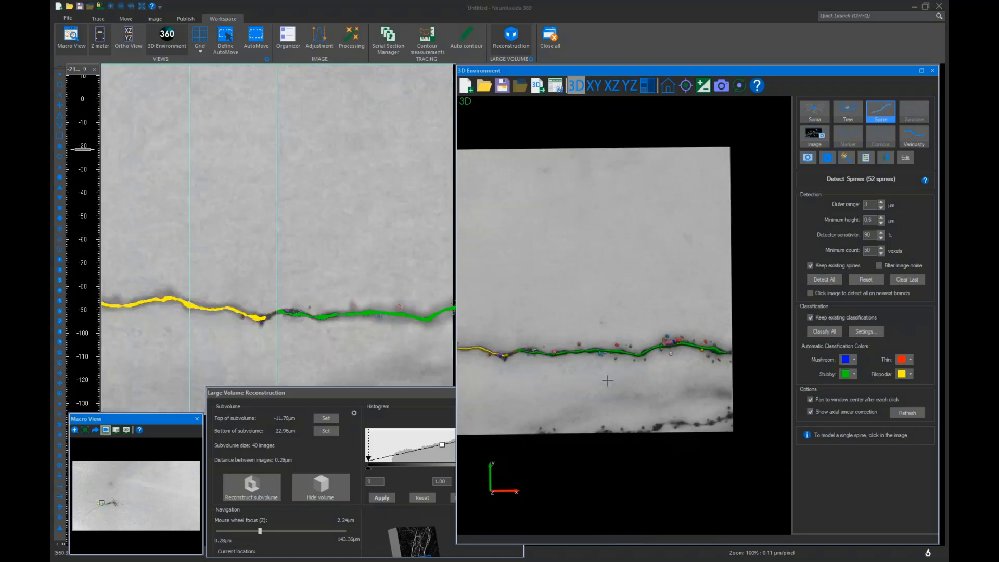
pyautogui.press('Left')
pyautogui.press('Left')
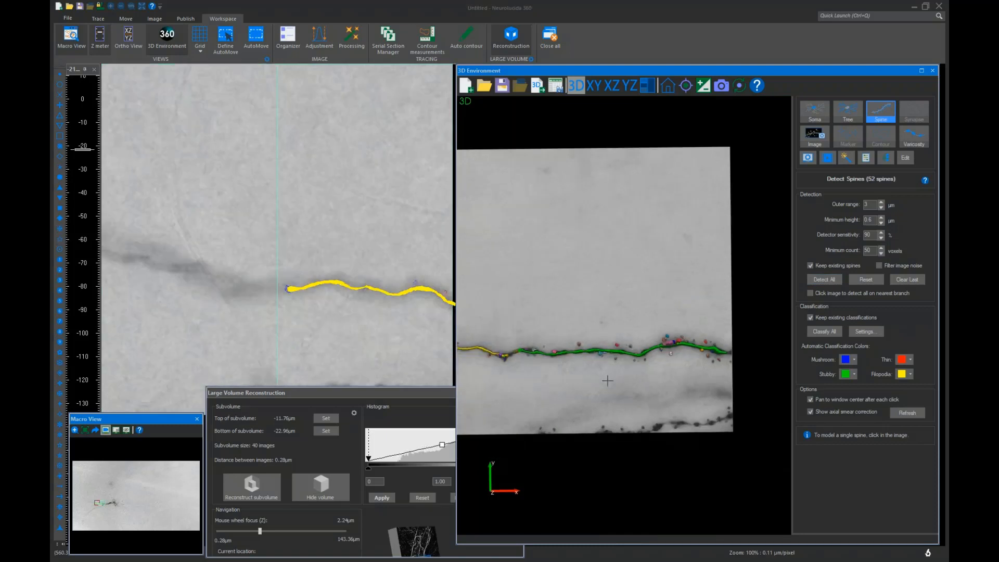
pyautogui.press('Left')
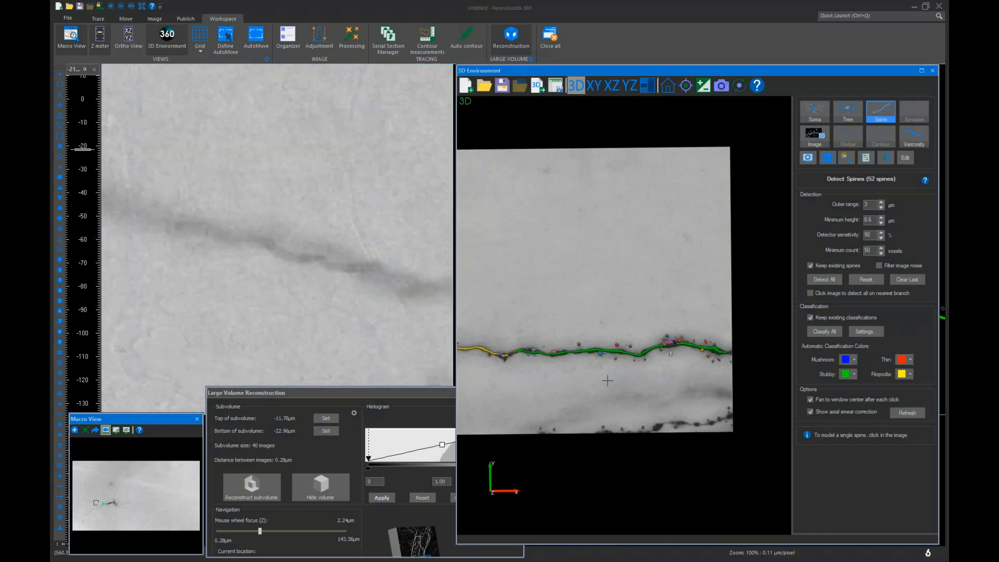
pyautogui.press('Right')
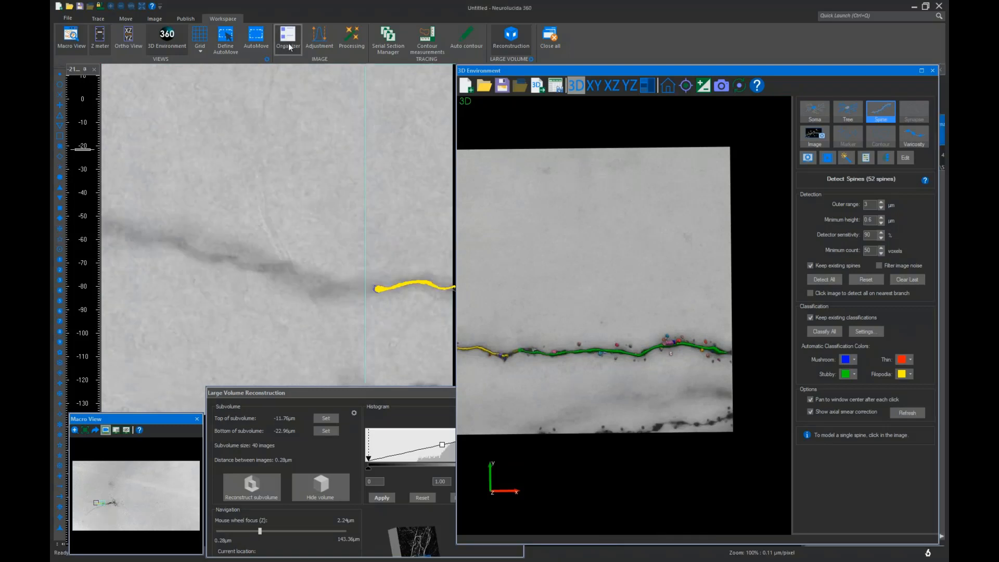
# Move the 3D window aside to view the image's details in the Image Organizer, then restore it
pyautogui.moveTo(595, 68); pyautogui.dragTo(317, 70)
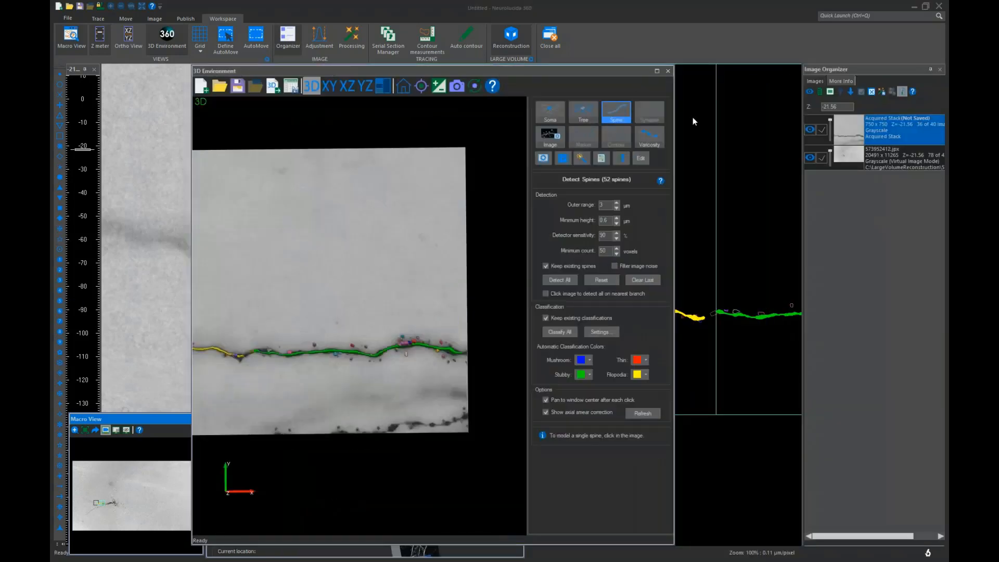
pyautogui.click(840, 81)
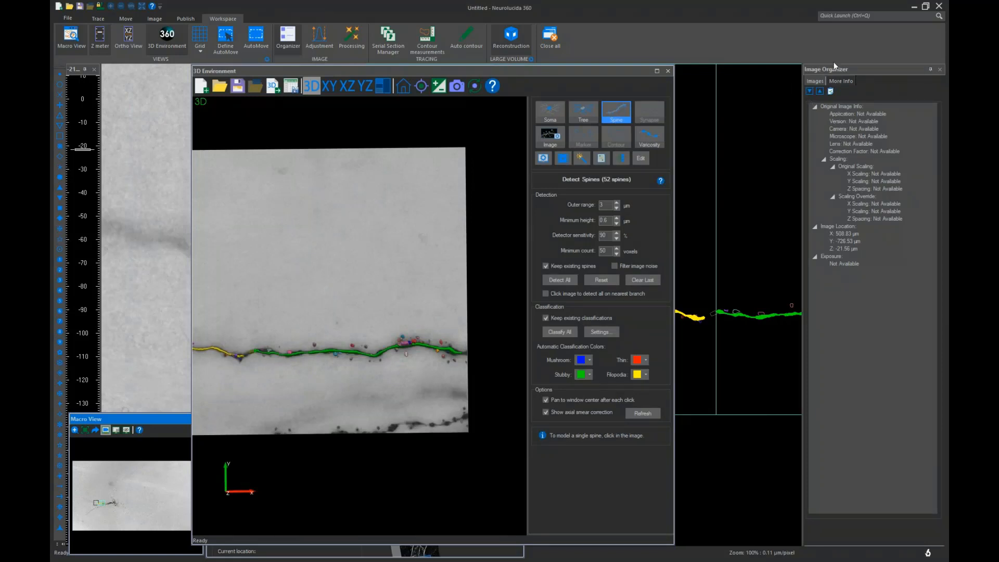
pyautogui.click(814, 80)
pyautogui.moveTo(430, 68); pyautogui.dragTo(706, 67)
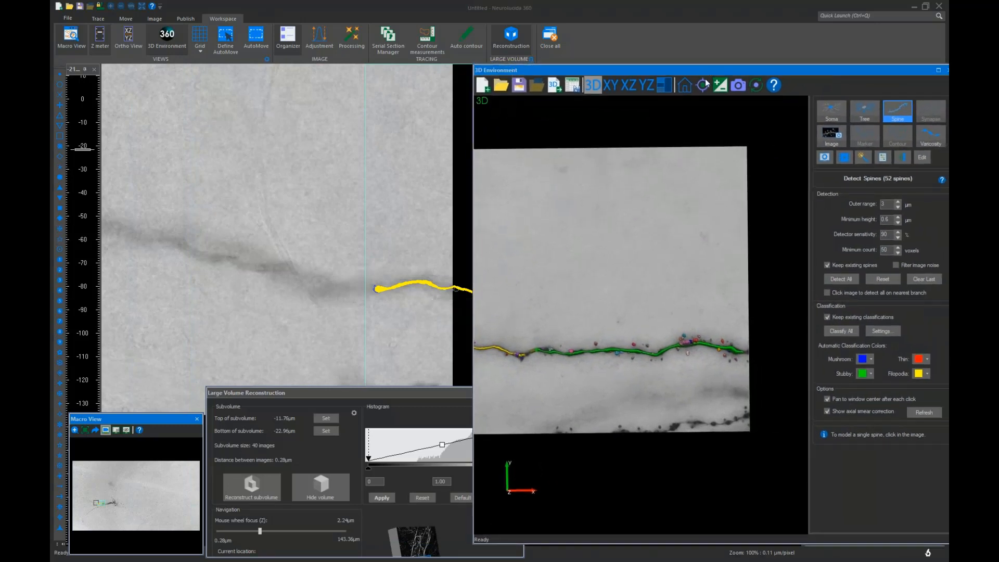
# Jump to the soma region using the Macro View
pyautogui.click(385, 396)
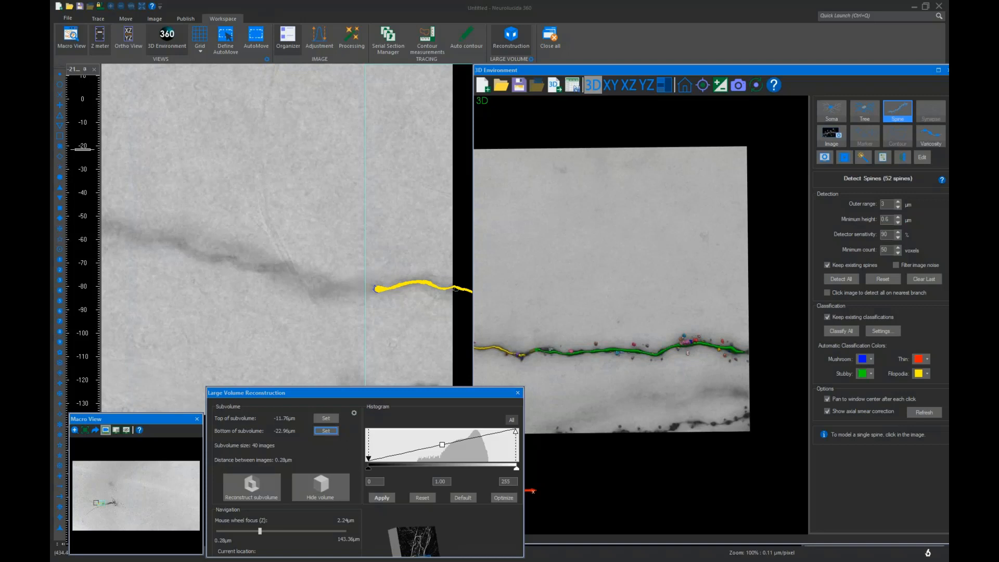
pyautogui.click(113, 503)
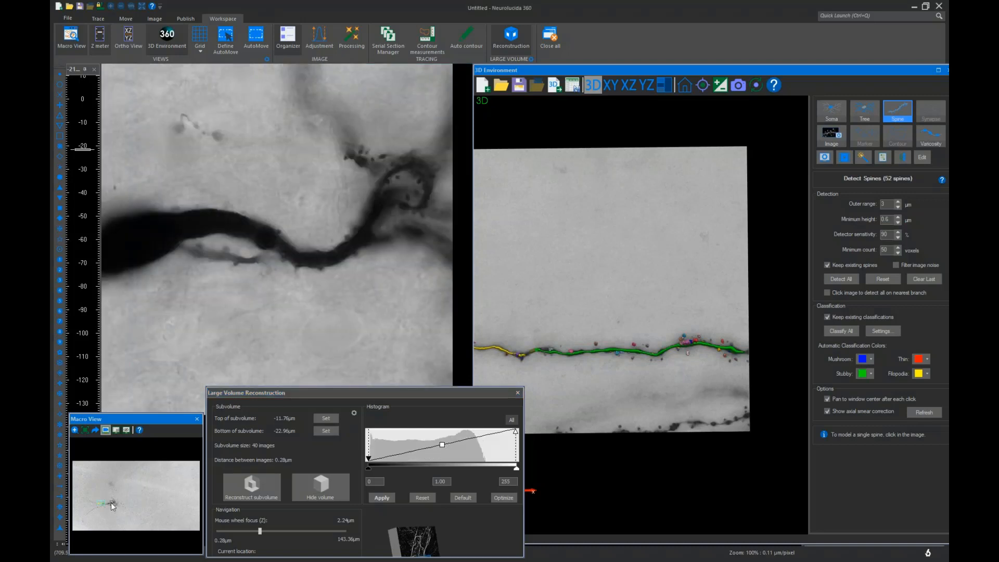
pyautogui.click(112, 507)
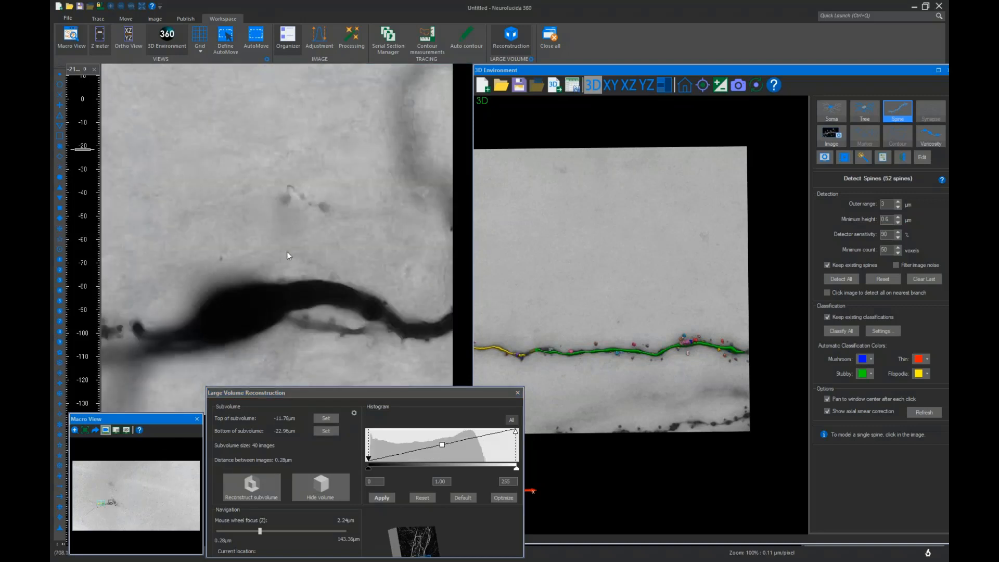
# Set the subvolume top at -11.76 µm and bottom at -32.76 µm, then reconstruct the subvolume
pyautogui.scroll(7, 233, 310)
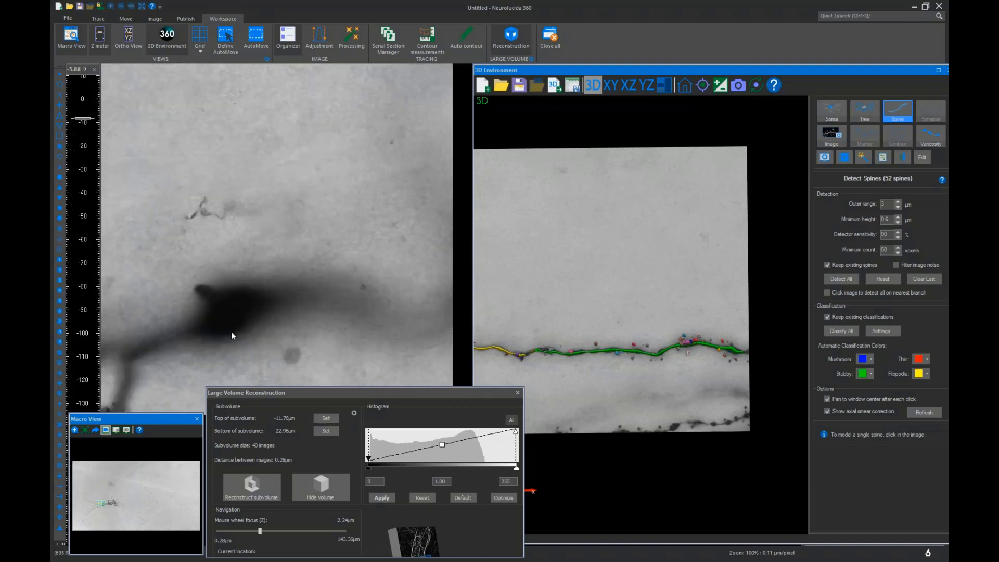
pyautogui.scroll(1, 231, 336)
pyautogui.scroll(-6, 231, 332)
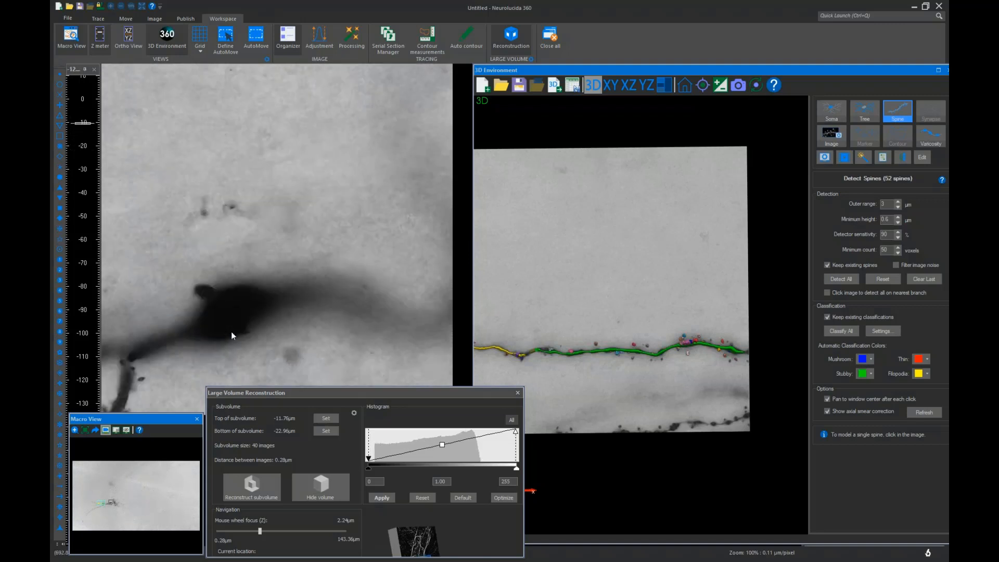
pyautogui.scroll(7, 231, 332)
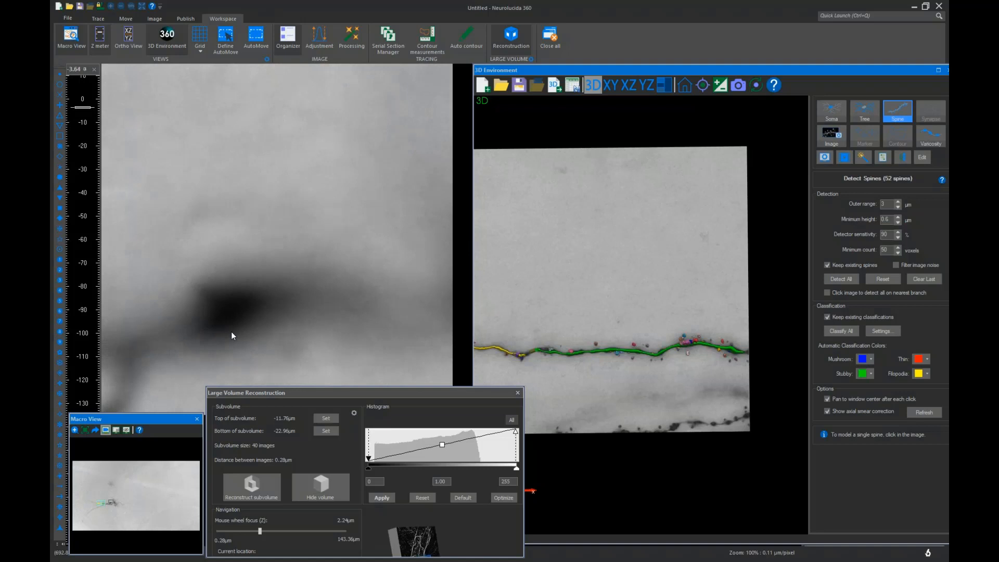
pyautogui.scroll(-1, 232, 337)
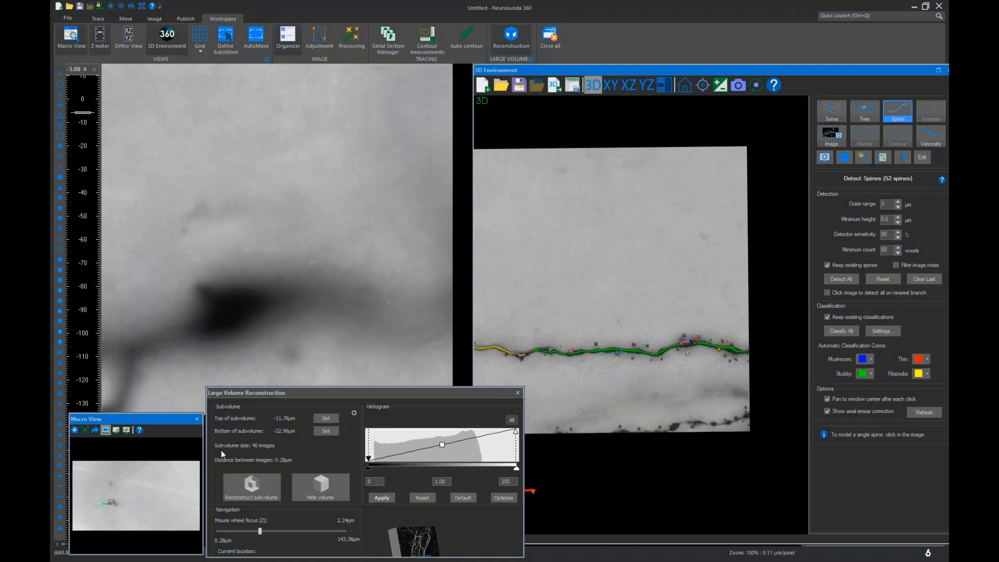
pyautogui.click(326, 418)
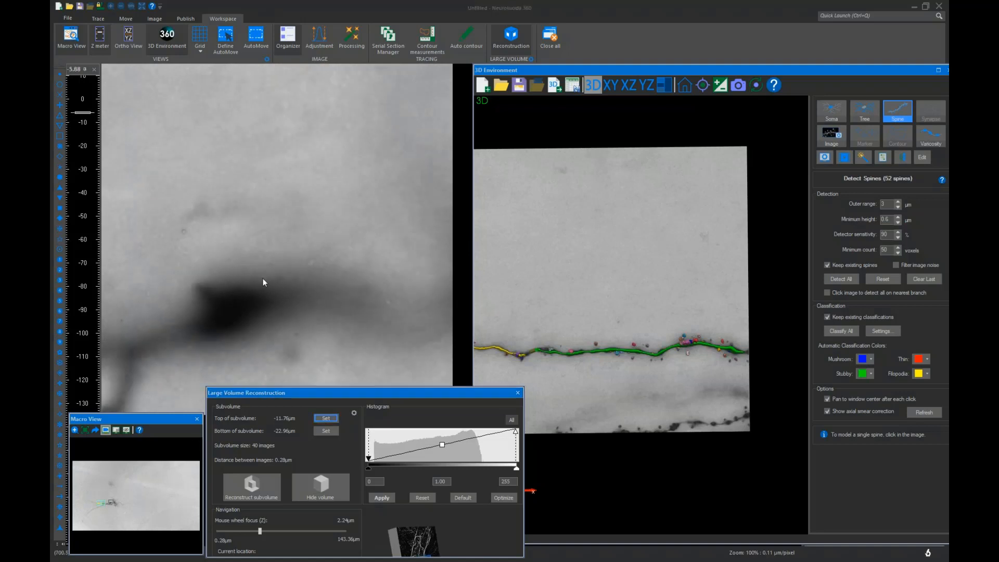
pyautogui.scroll(-8, 264, 283)
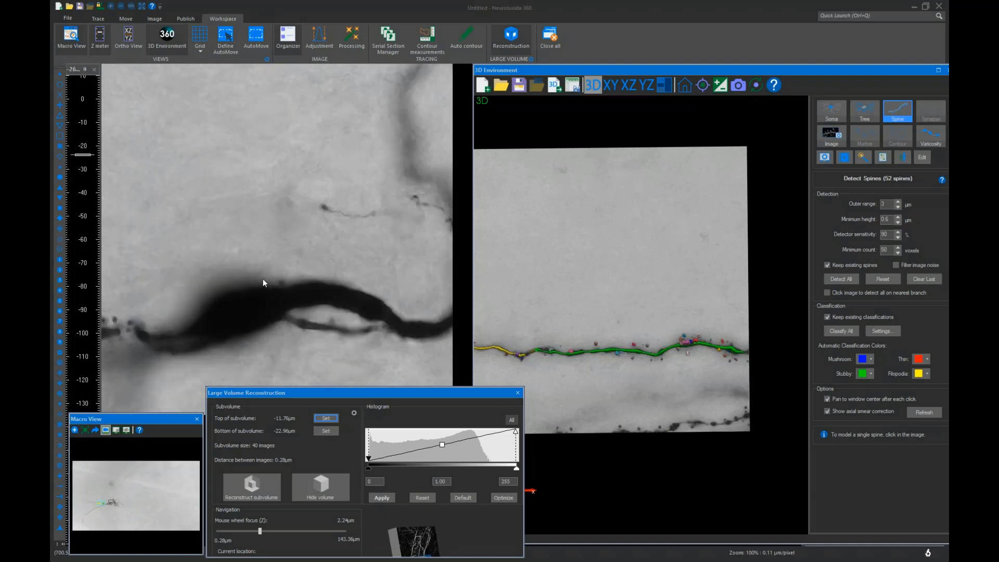
pyautogui.scroll(-3, 263, 281)
pyautogui.click(332, 431)
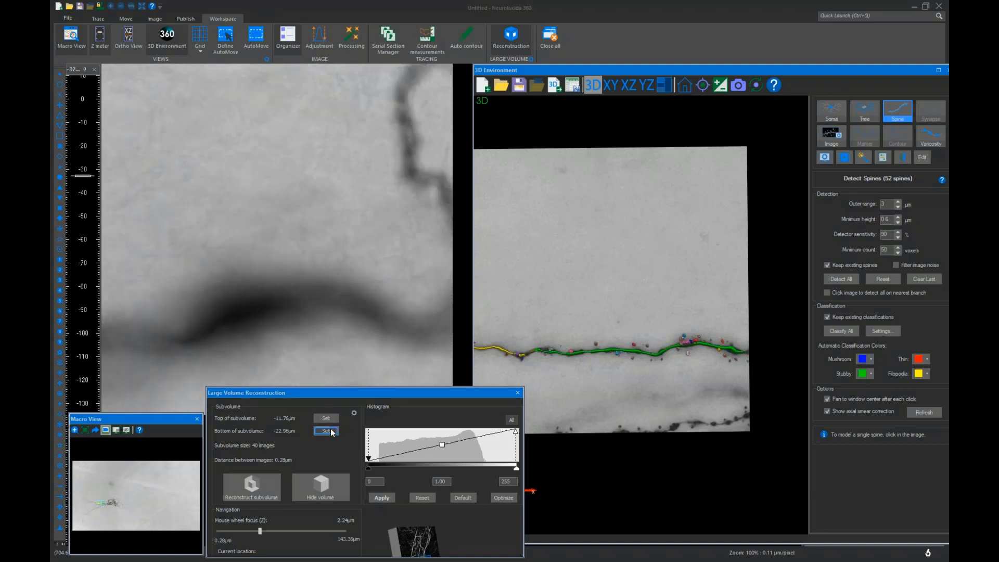
pyautogui.click(250, 484)
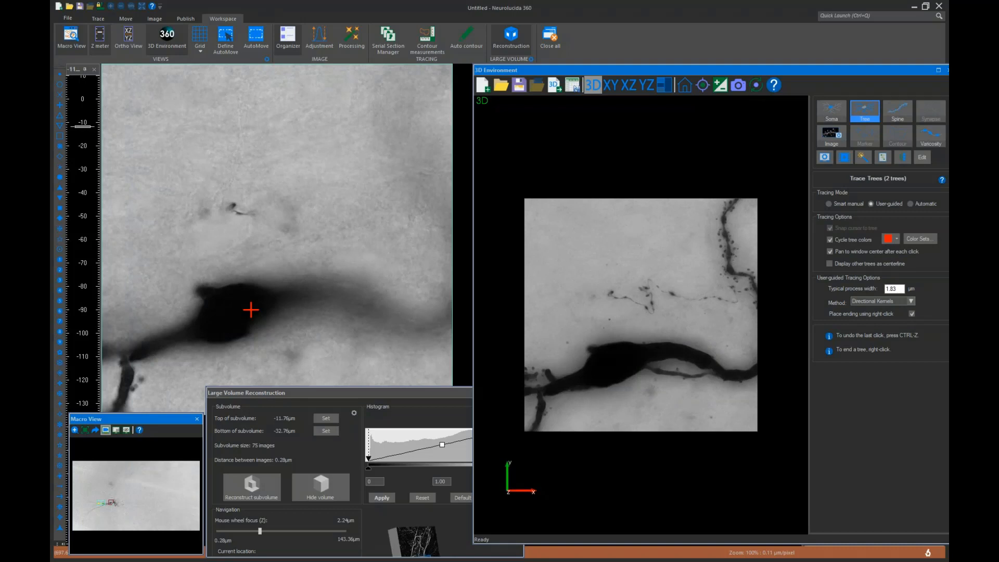
# Try detecting the soma with the Soma tool by clicking the cell body, then clear it
pyautogui.click(832, 111)
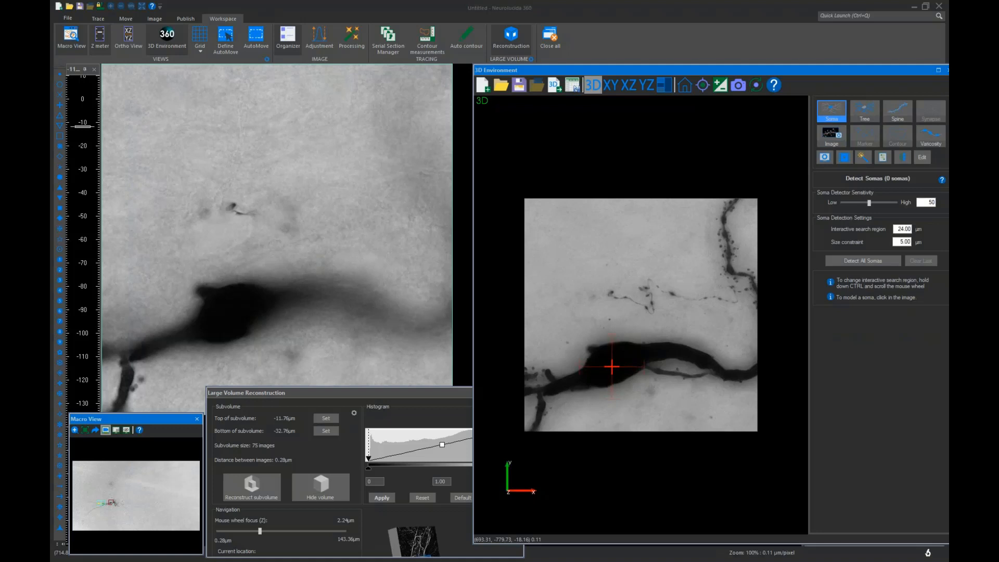
pyautogui.click(617, 365)
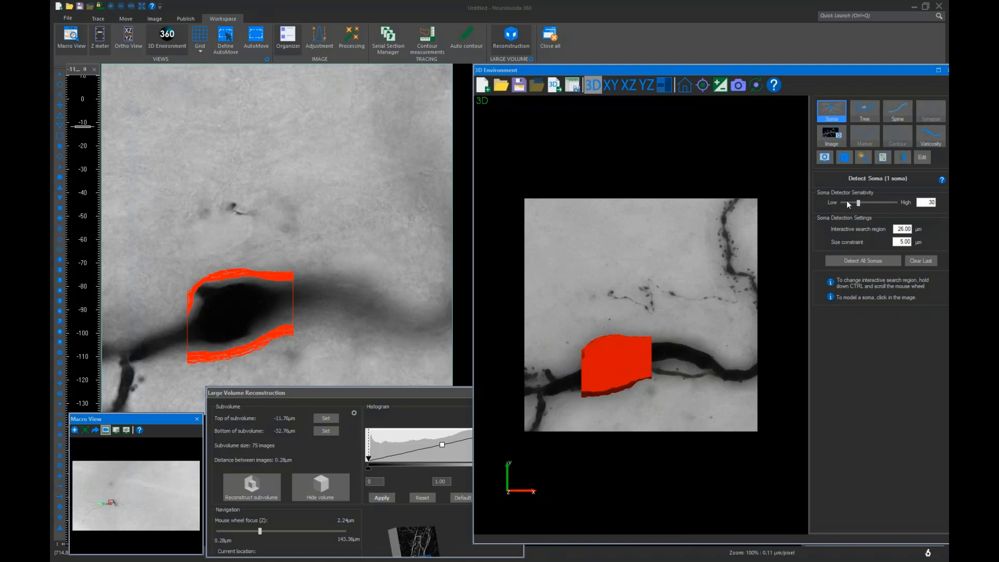
pyautogui.click(927, 264)
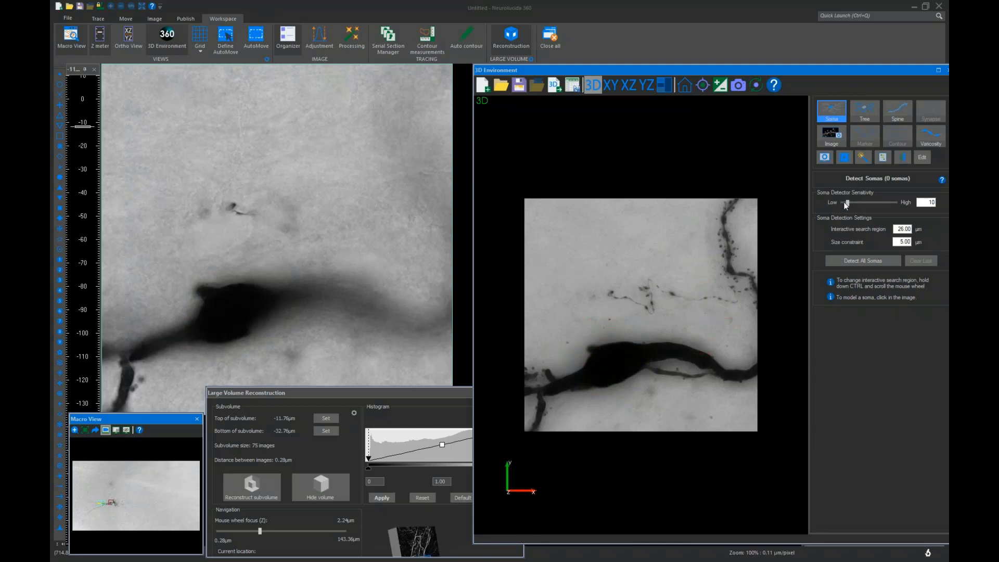
# Set the soma detector sensitivity to 8 and detect the soma by clicking the cell body
pyautogui.doubleClick(933, 202)
pyautogui.write('8')
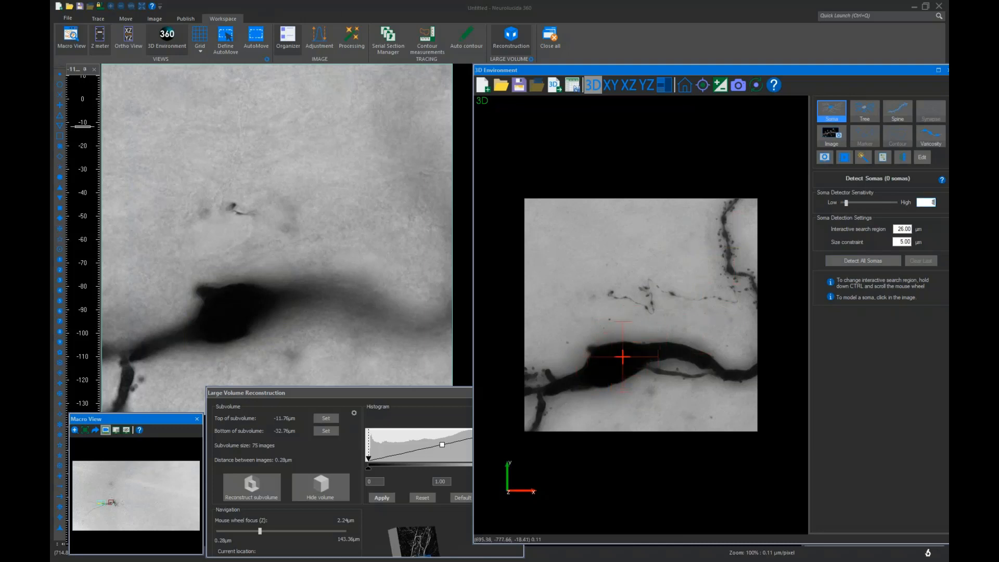
pyautogui.click(616, 358)
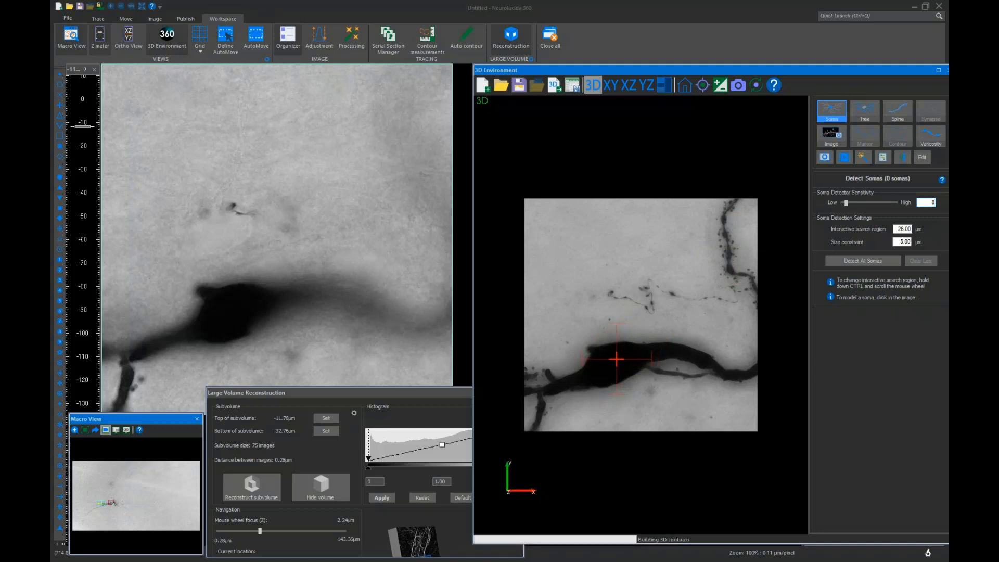
pyautogui.moveTo(640, 409); pyautogui.dragTo(602, 331)
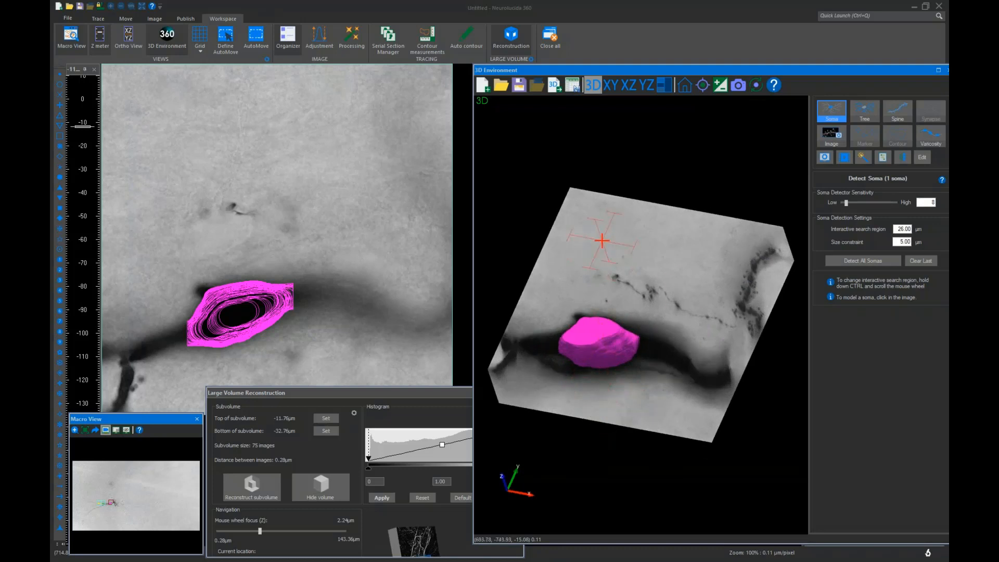
# Browse other areas of the image stack through the Macro View and by stepping through focus depths
pyautogui.scroll(-2, 597, 331)
pyautogui.scroll(3, 597, 331)
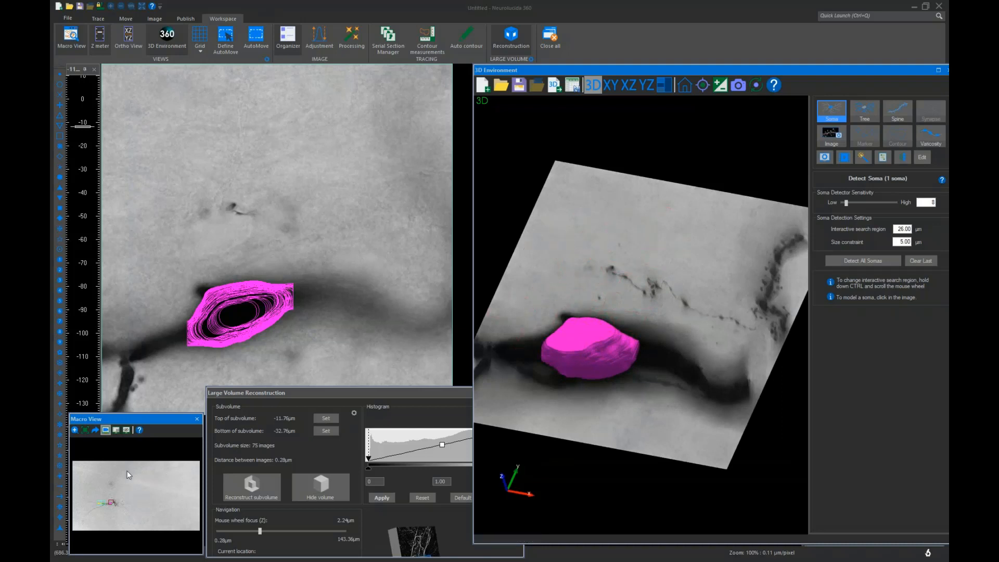
pyautogui.click(75, 430)
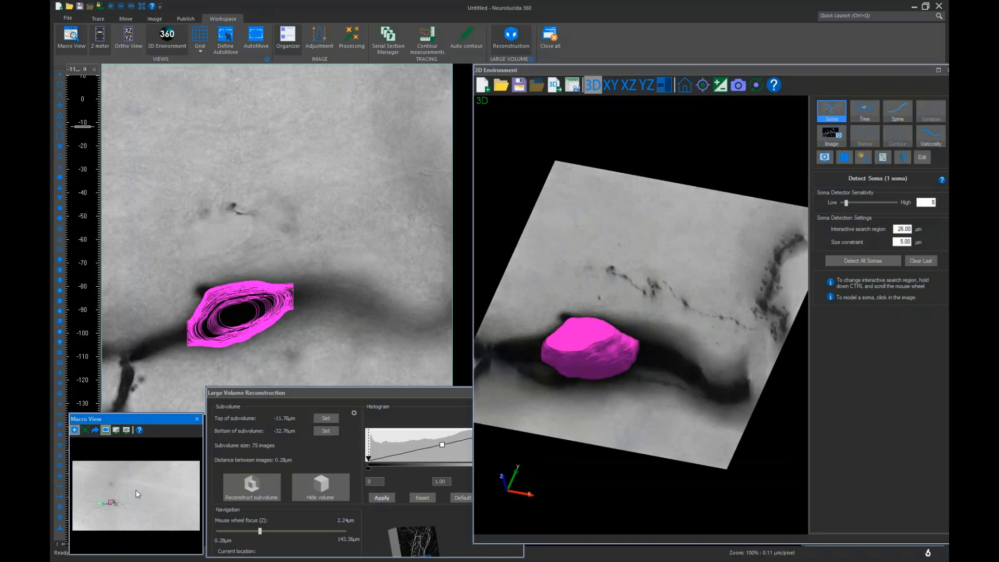
pyautogui.moveTo(136, 490); pyautogui.dragTo(184, 529)
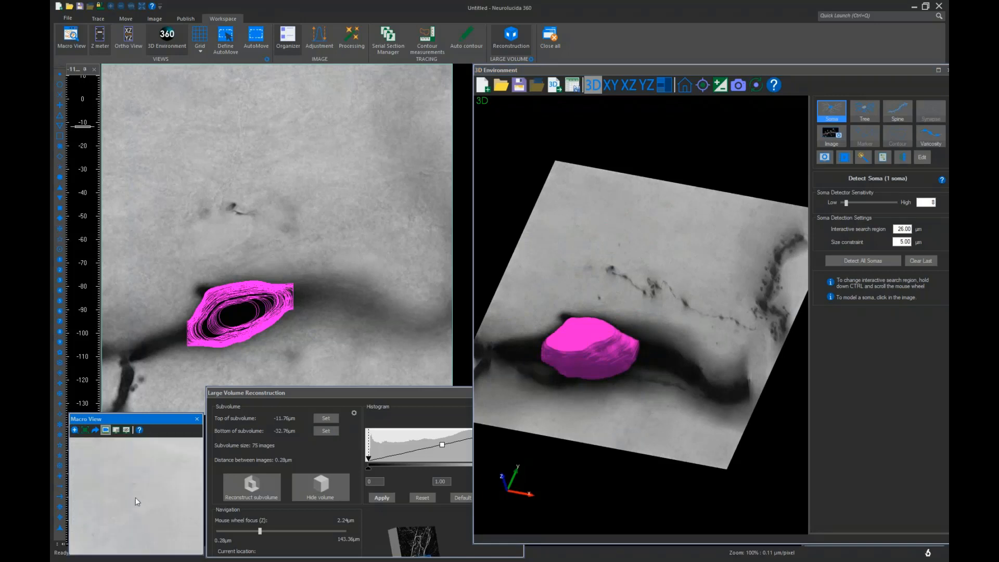
pyautogui.scroll(-6, 130, 495)
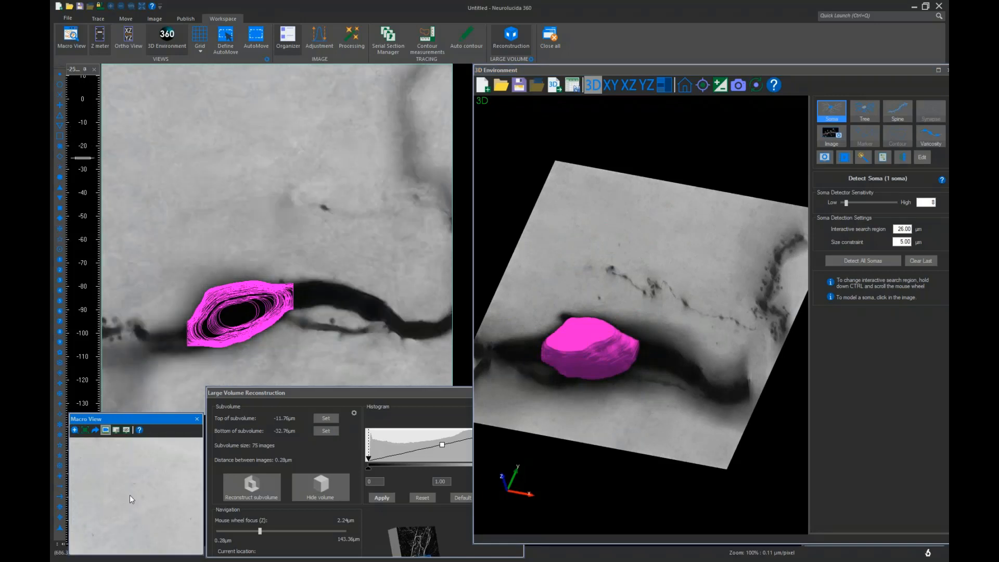
pyautogui.scroll(7, 130, 495)
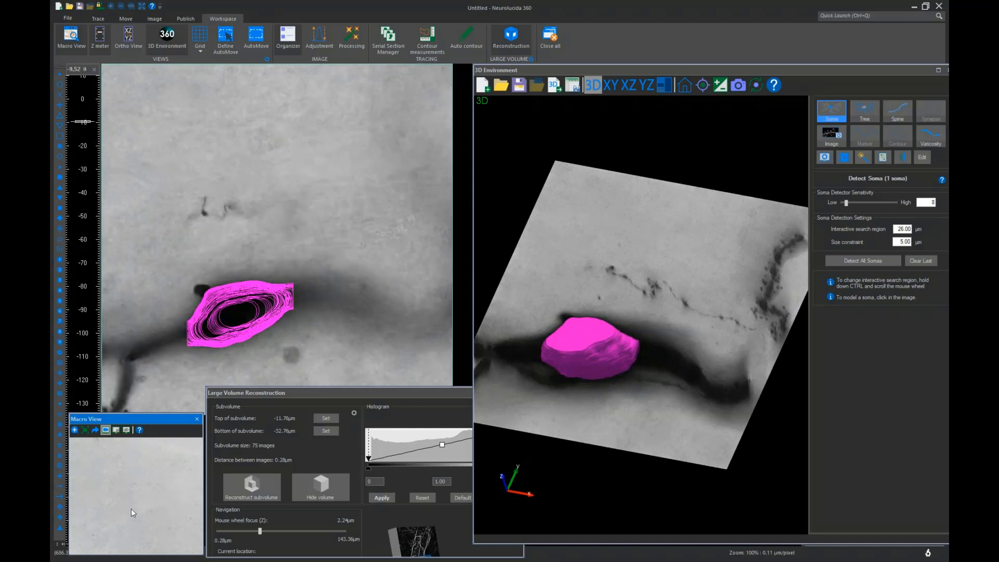
pyautogui.scroll(4, 132, 512)
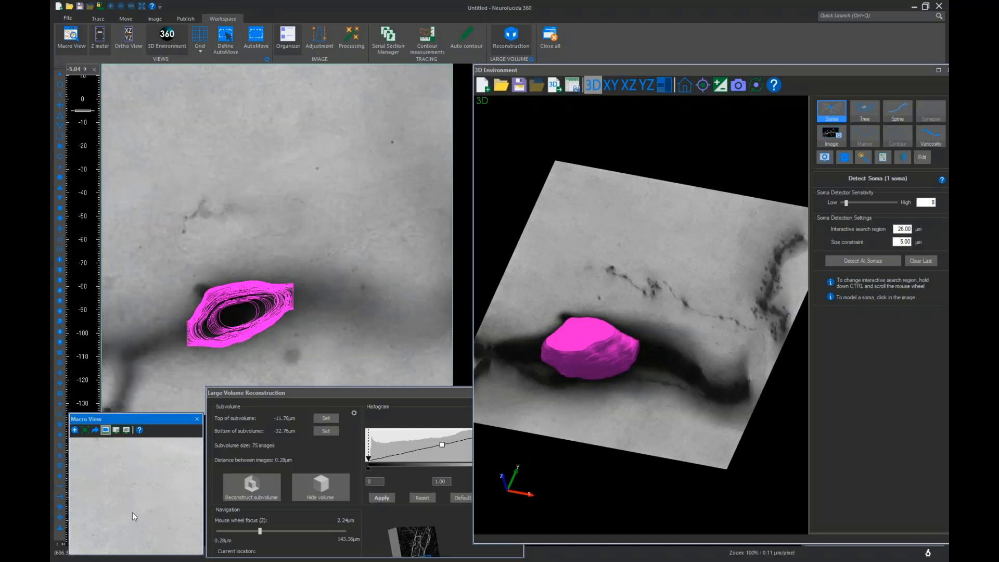
pyautogui.click(107, 501)
pyautogui.press('Return')
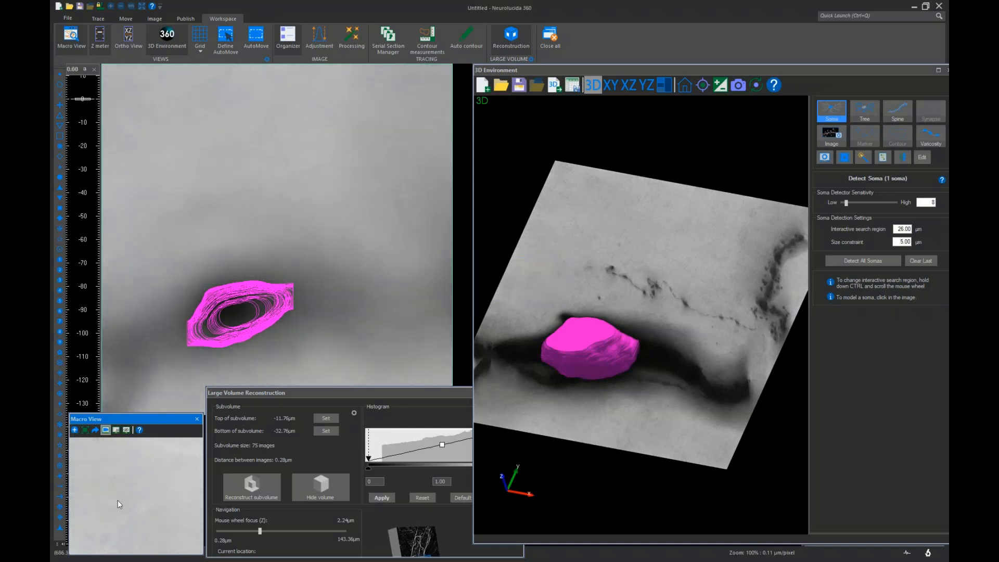
pyautogui.scroll(-6, 117, 501)
pyautogui.scroll(-10, 98, 489)
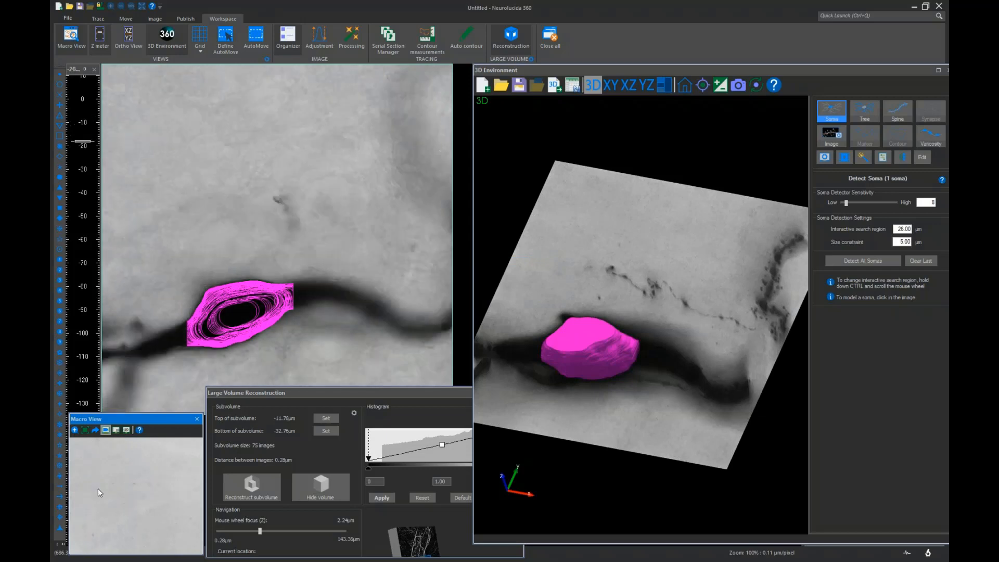
pyautogui.scroll(-10, 101, 495)
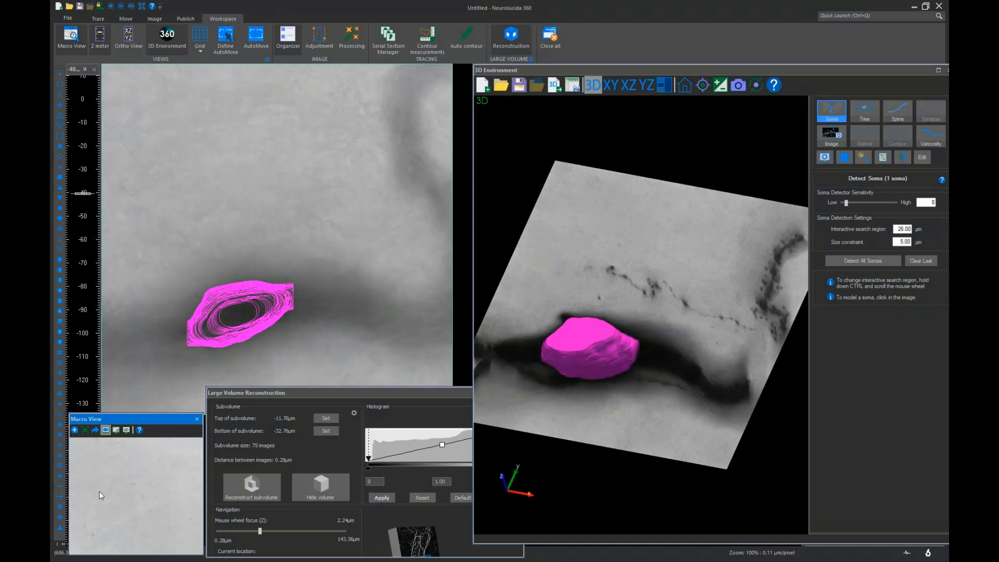
pyautogui.scroll(-7, 100, 493)
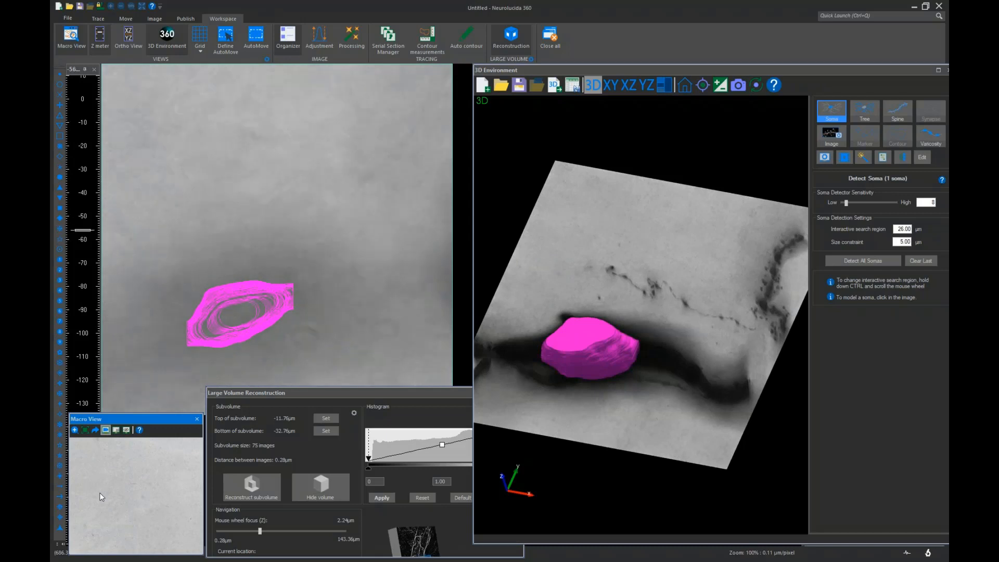
pyautogui.scroll(-6, 103, 495)
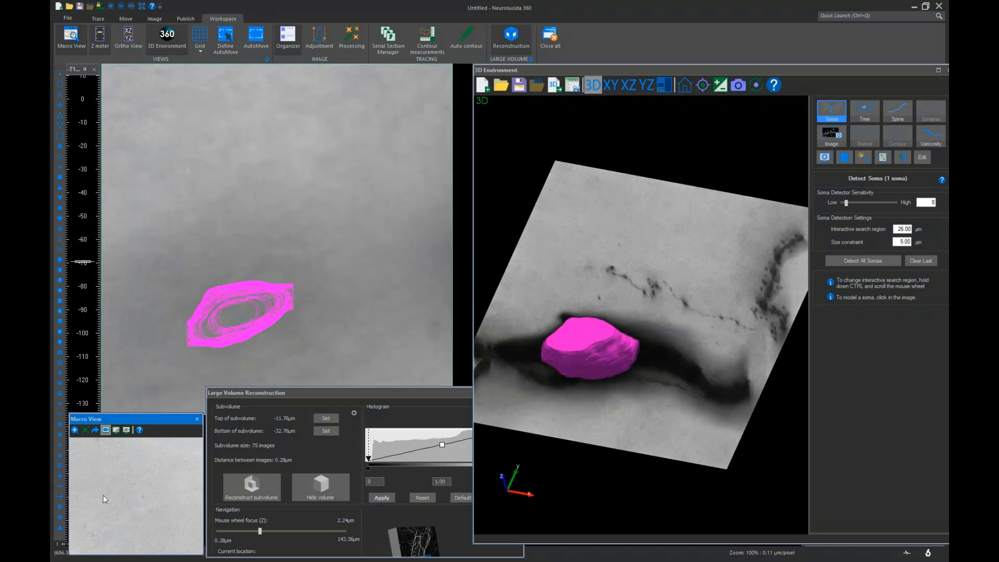
# Jump to a new dendrite region by selecting an area in the full Macro View, then scan its focus depth
pyautogui.rightClick(102, 495)
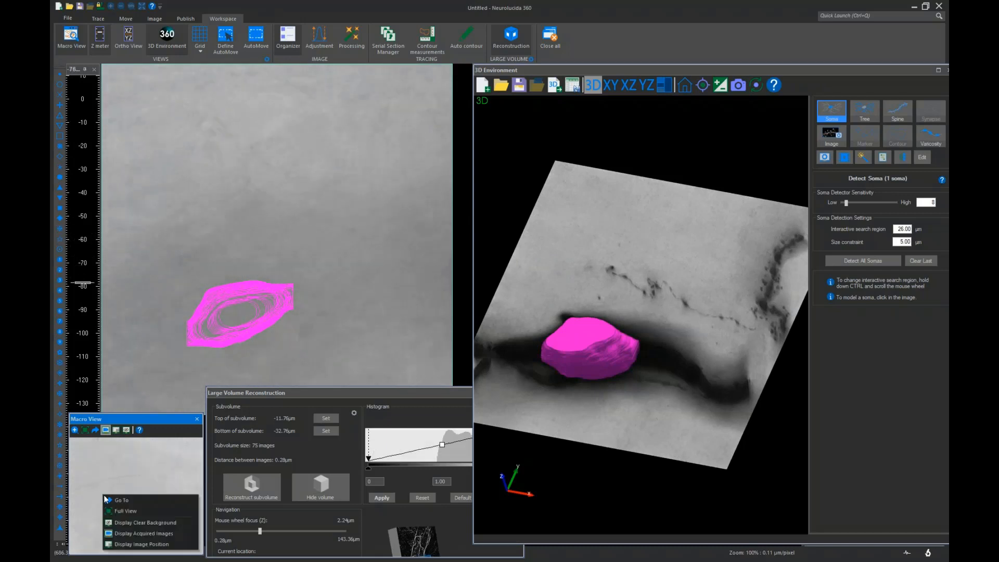
pyautogui.click(110, 510)
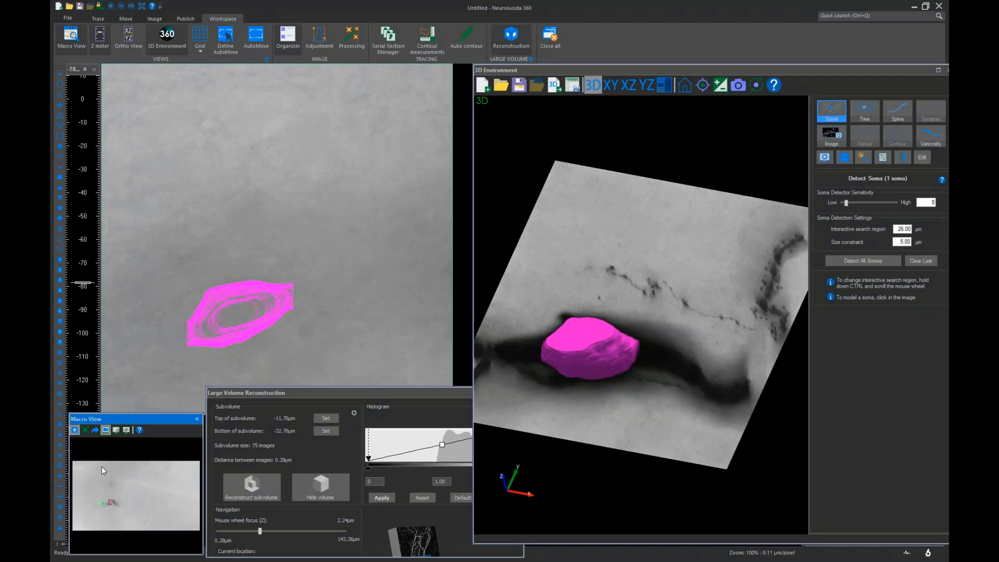
pyautogui.moveTo(118, 497); pyautogui.dragTo(156, 515)
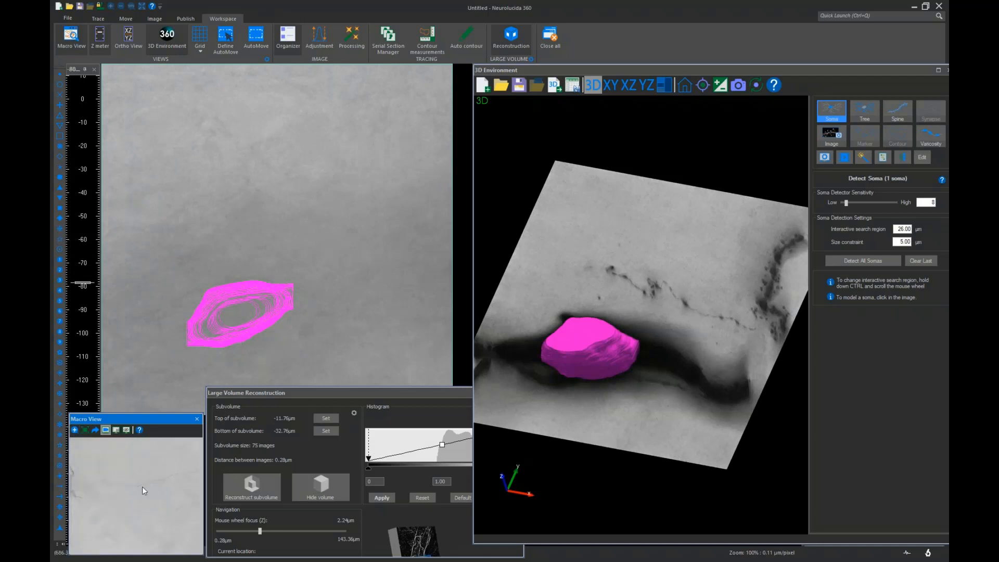
pyautogui.scroll(-11, 142, 487)
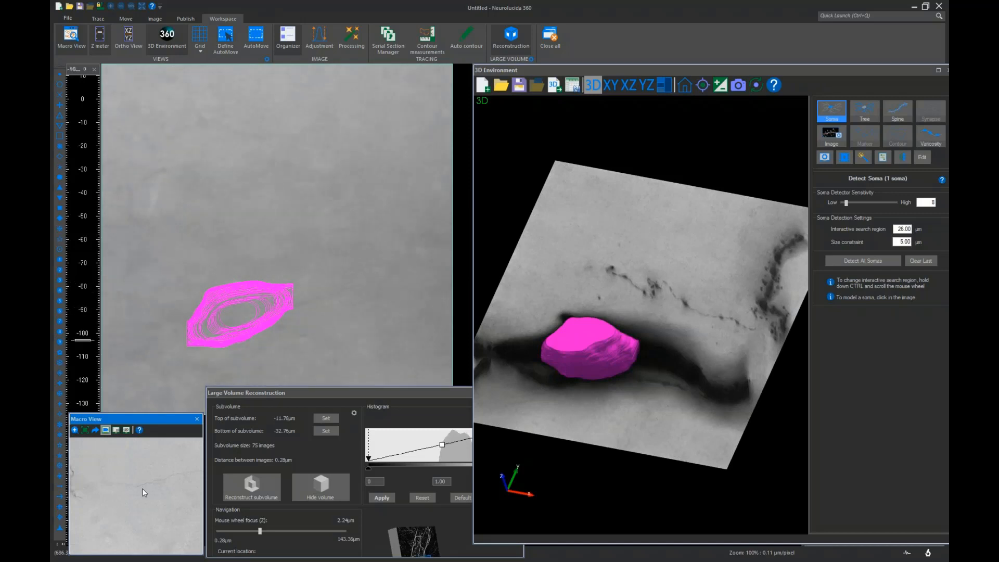
pyautogui.scroll(6, 142, 489)
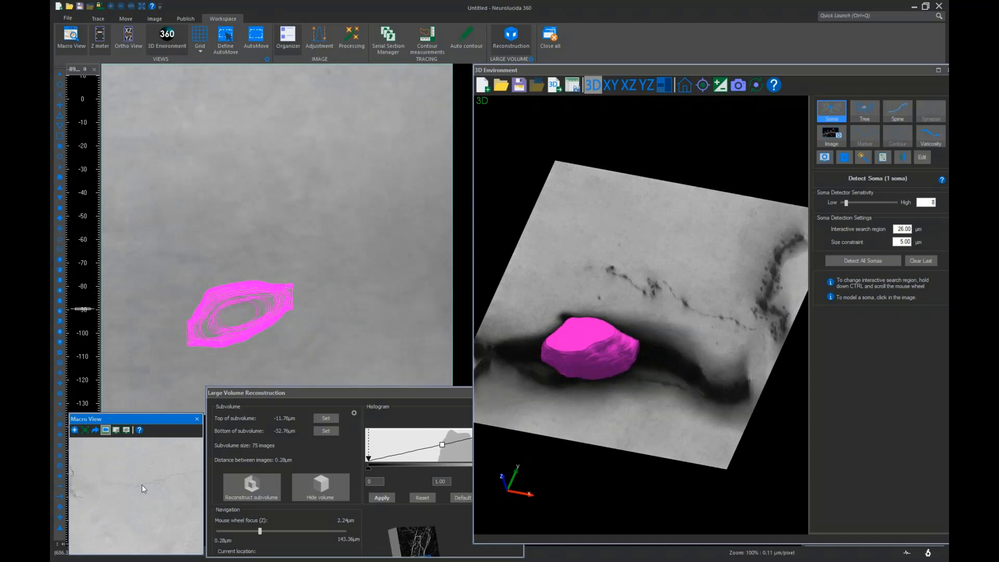
pyautogui.scroll(6, 141, 485)
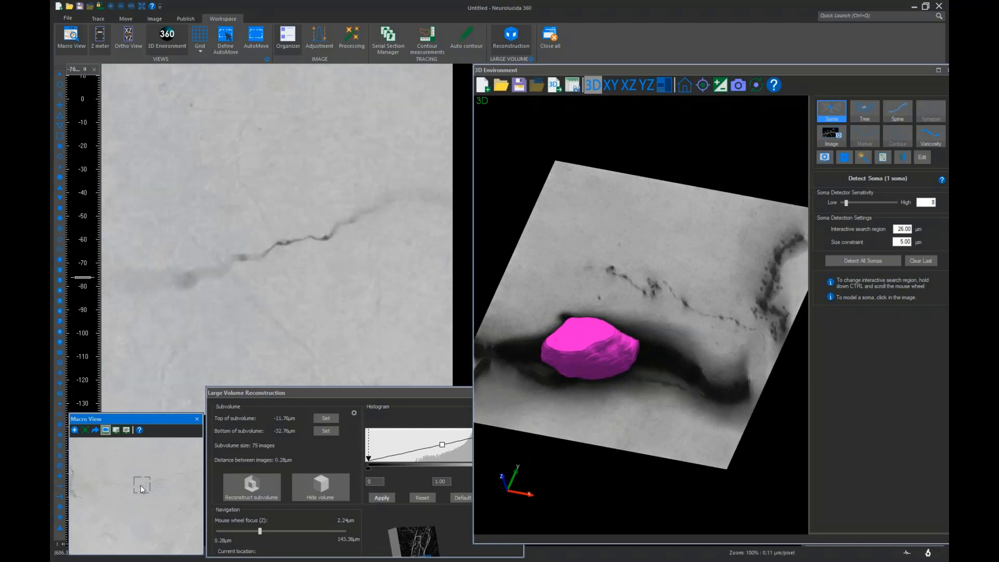
pyautogui.scroll(3, 140, 485)
pyautogui.scroll(-3, 140, 485)
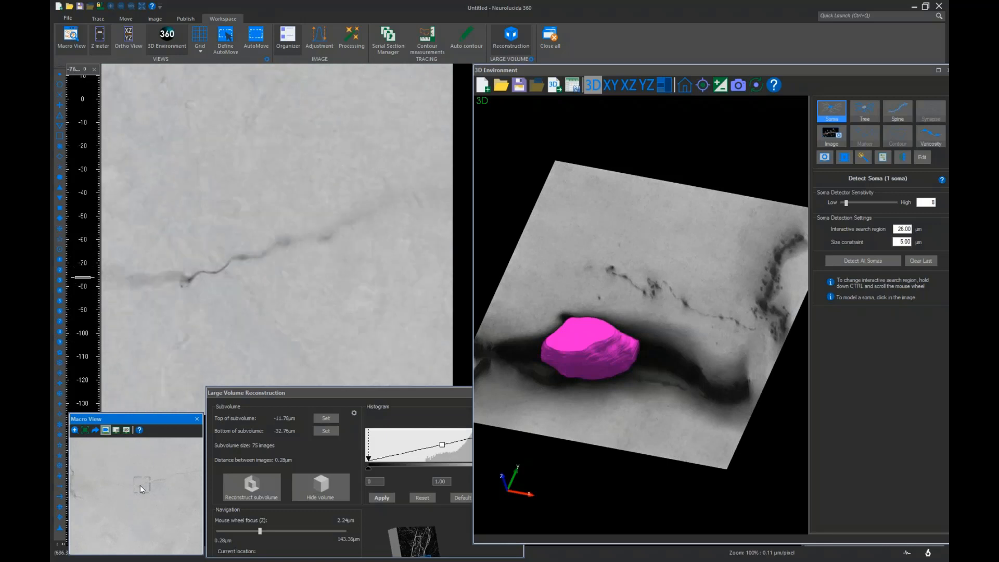
pyautogui.scroll(-3, 140, 485)
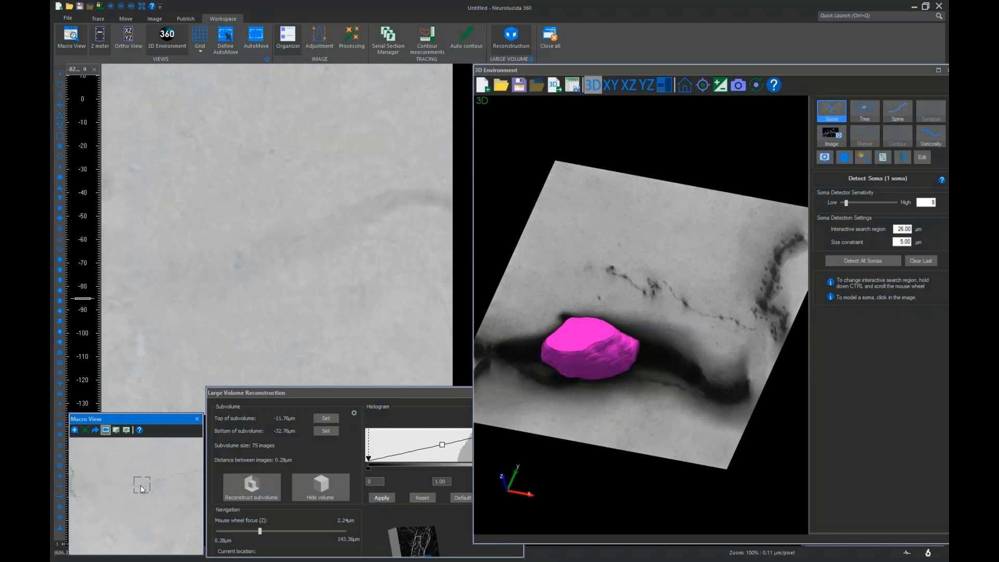
pyautogui.scroll(4, 140, 485)
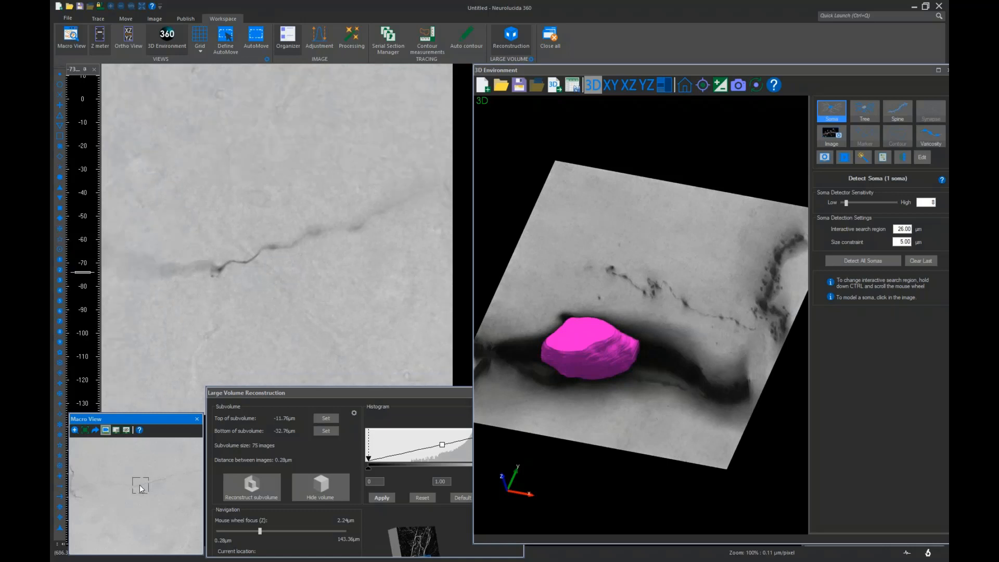
pyautogui.scroll(3, 136, 486)
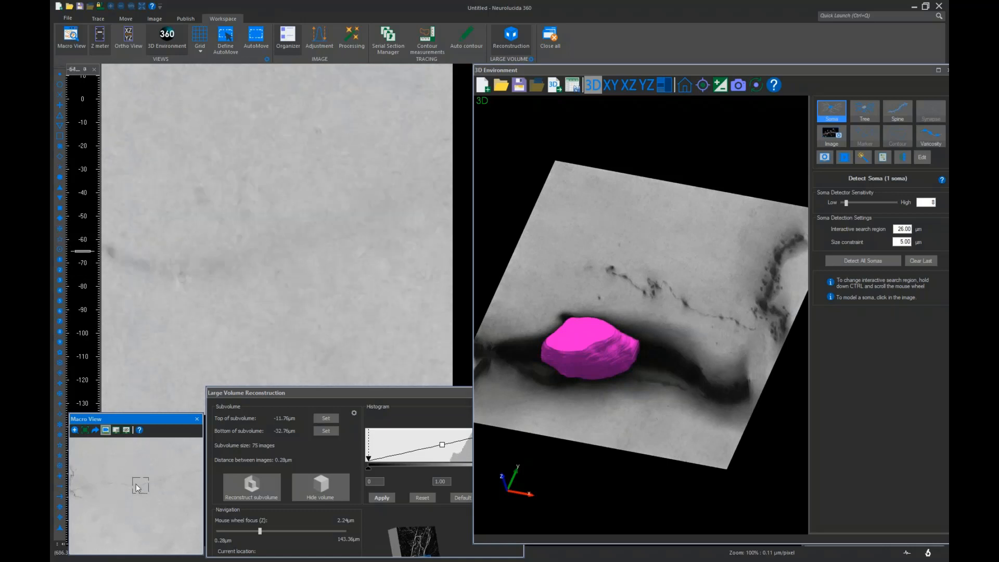
# Set the subvolume bottom at -85.12 µm and top at -64.96 µm, then reconstruct the subvolume
pyautogui.click(321, 423)
pyautogui.scroll(-2, 257, 288)
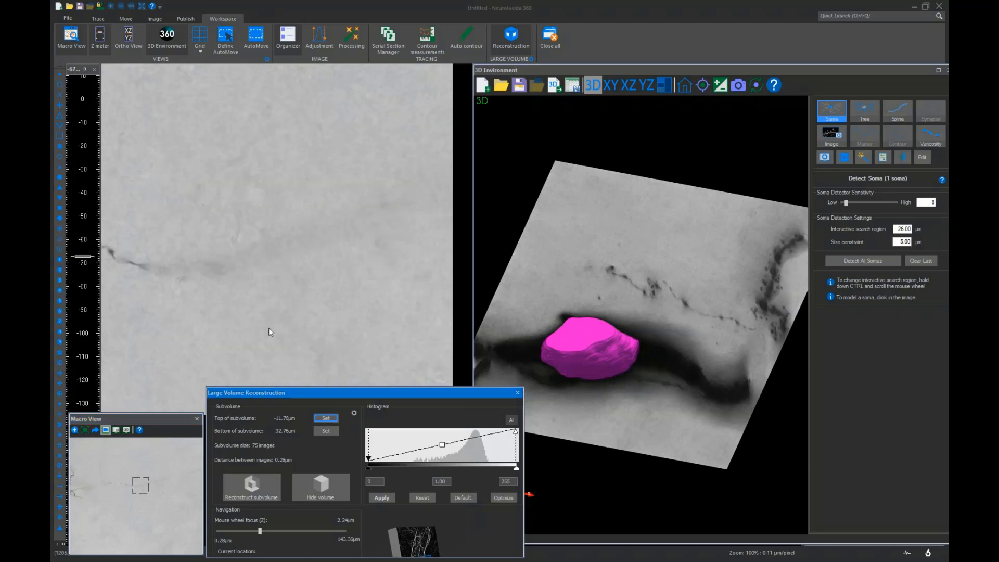
pyautogui.scroll(-5, 270, 328)
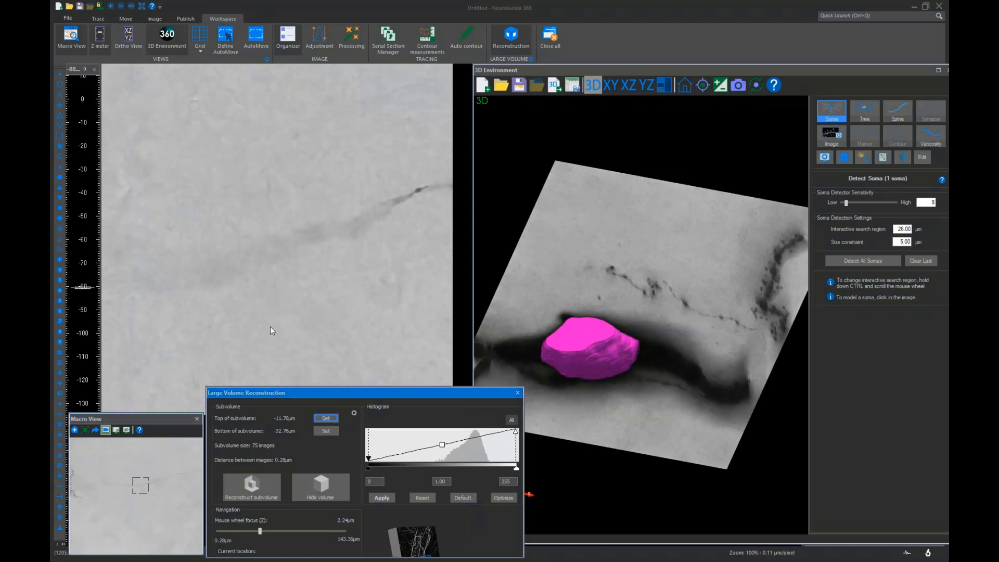
pyautogui.scroll(-2, 271, 329)
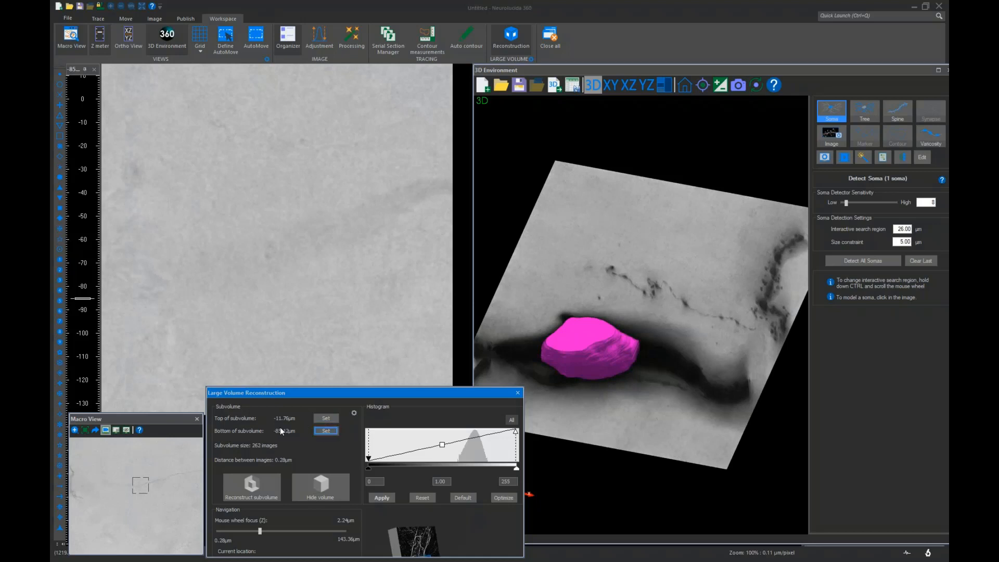
pyautogui.scroll(7, 189, 323)
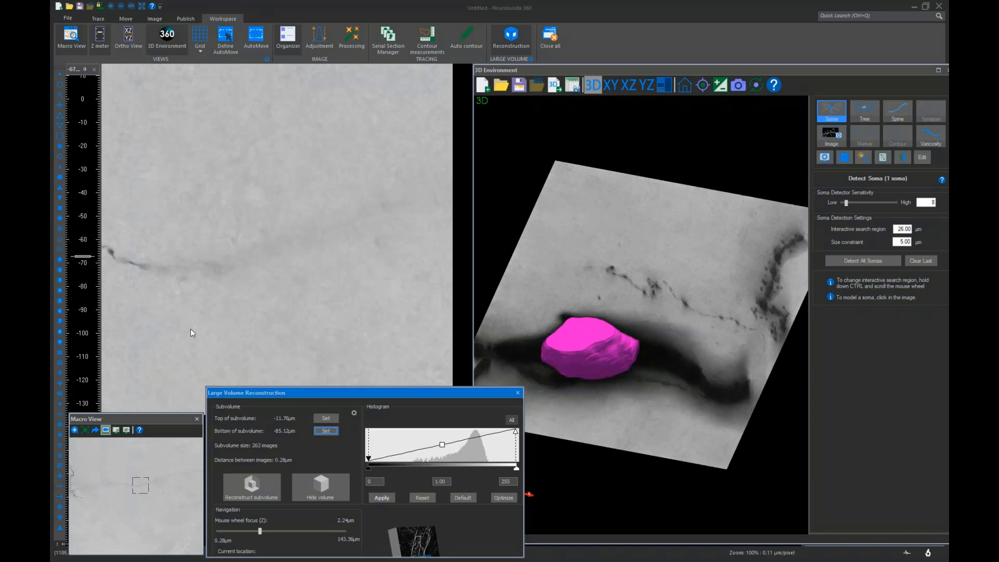
pyautogui.scroll(1, 191, 329)
pyautogui.click(326, 418)
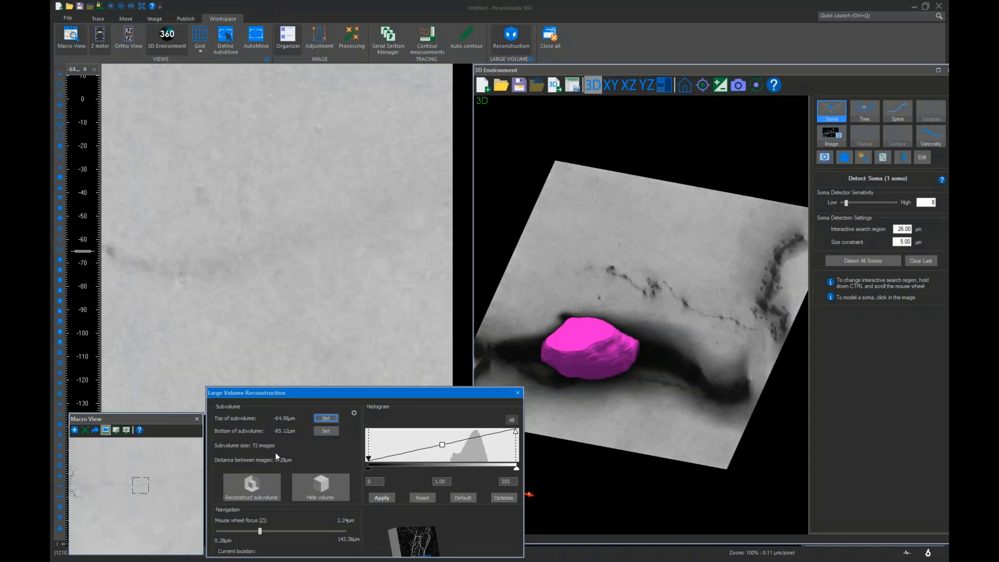
pyautogui.click(254, 491)
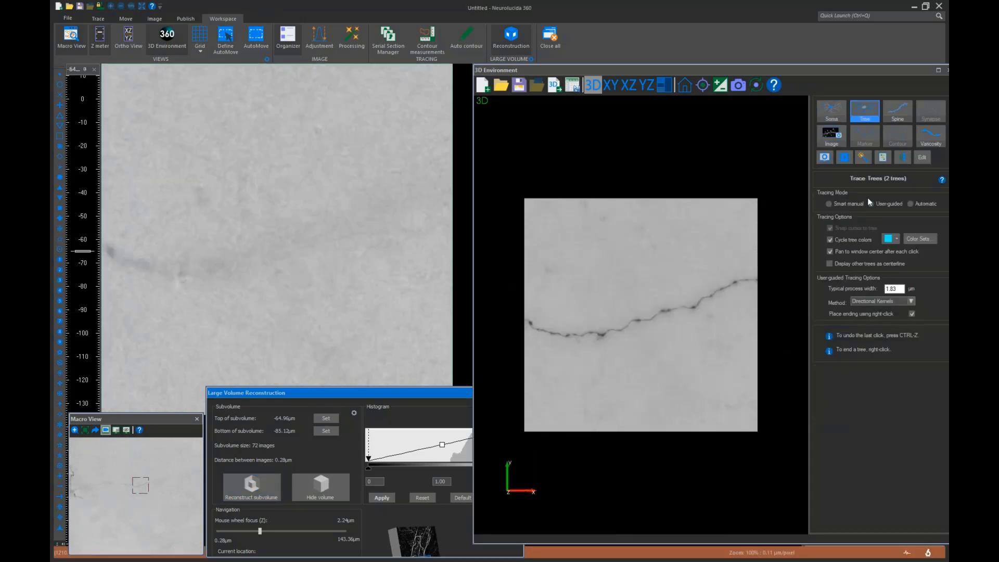
# Trace the dendrite in the 3D view with the user-guided Tree tool from its right end to its left end
pyautogui.click(751, 281)
pyautogui.click(508, 347)
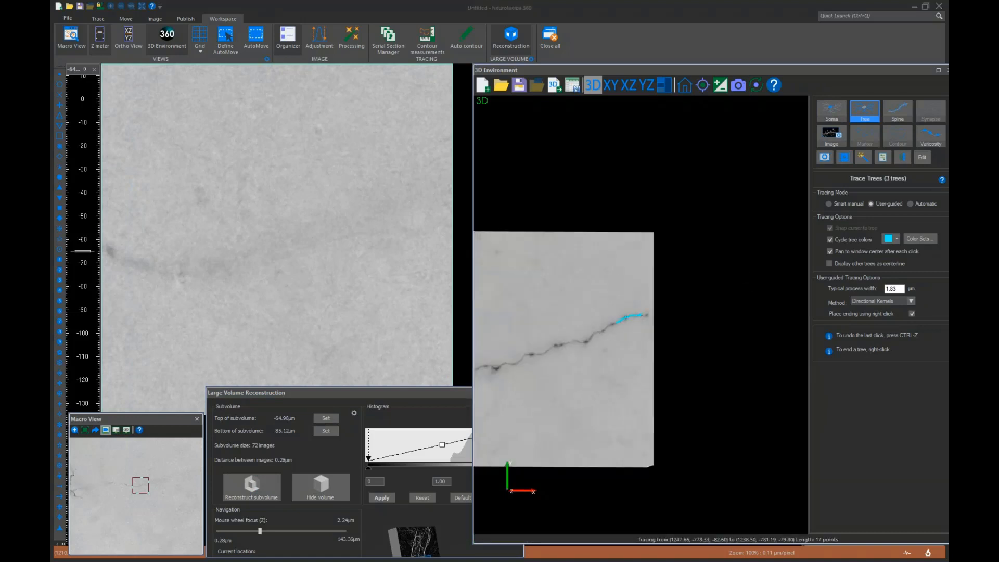
pyautogui.click(497, 381)
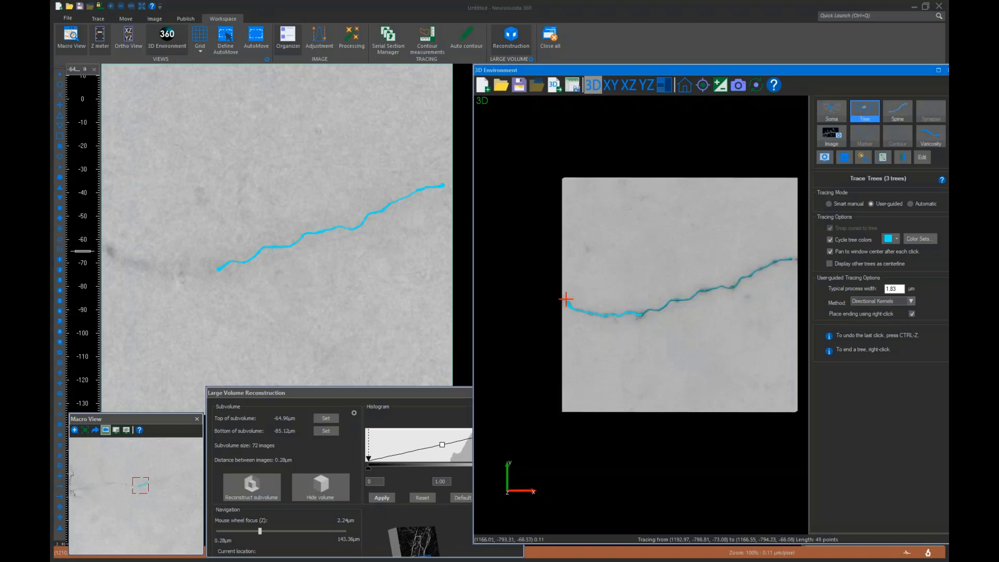
pyautogui.click(566, 299)
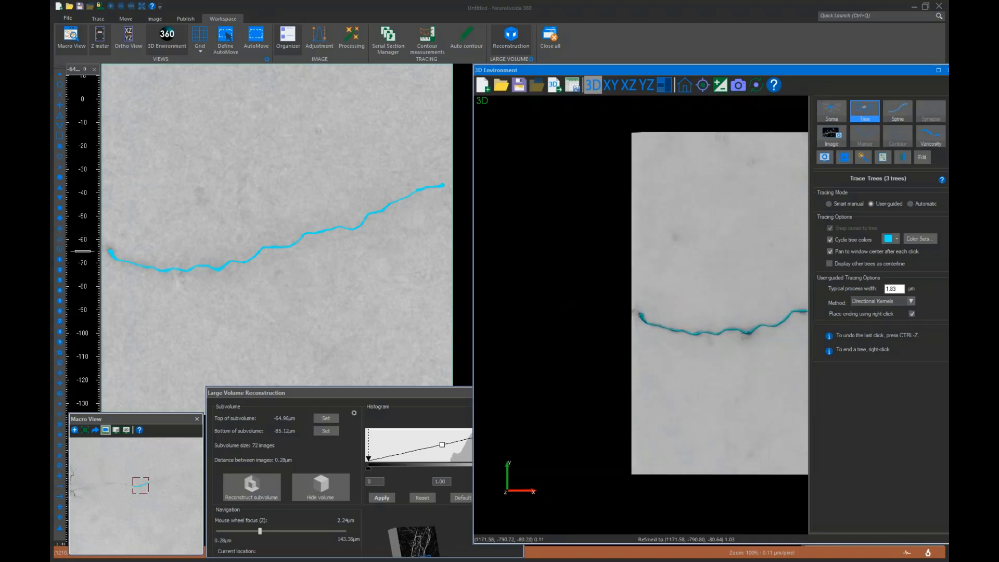
# Switch to the Varicosity tool and temporarily hide the tracing from the 3D view
pyautogui.scroll(3, 686, 337)
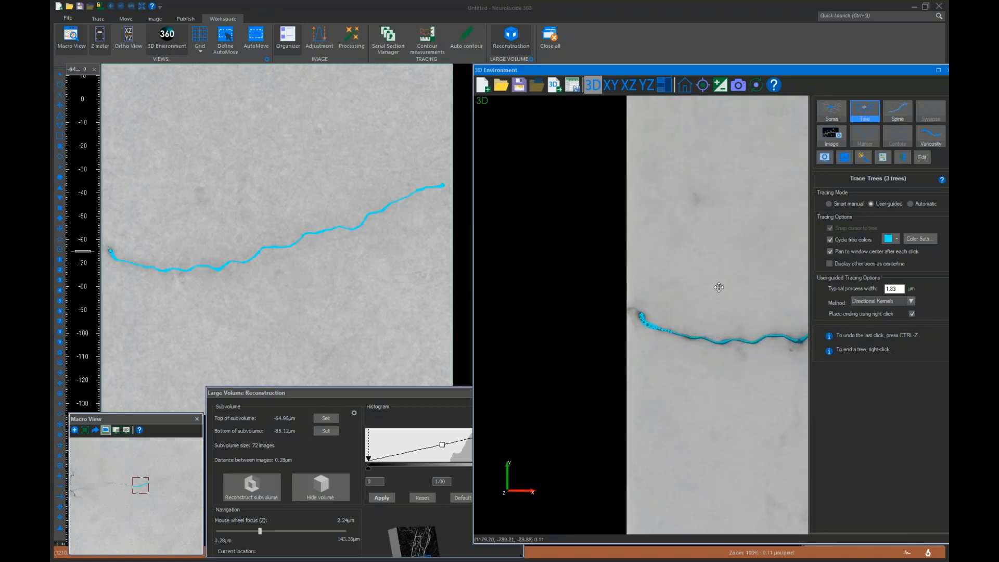
pyautogui.moveTo(720, 287)
pyautogui.keyDown('ctrl'); pyautogui.mouseDown()
pyautogui.moveTo(590, 273)
pyautogui.moveTo(697, 270)
pyautogui.mouseUp(); pyautogui.keyUp('ctrl')
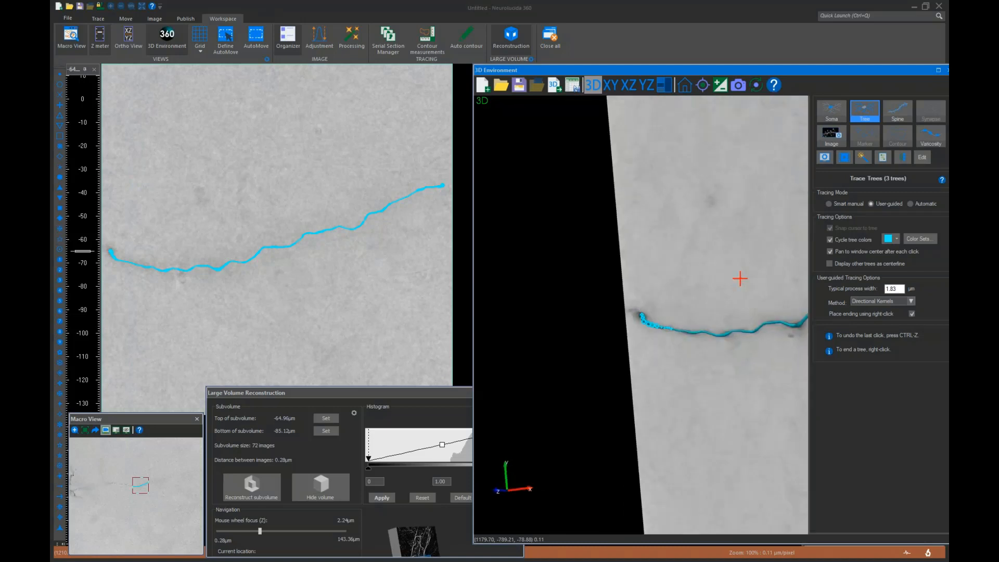
pyautogui.moveTo(792, 288); pyautogui.dragTo(578, 268, button='middle')
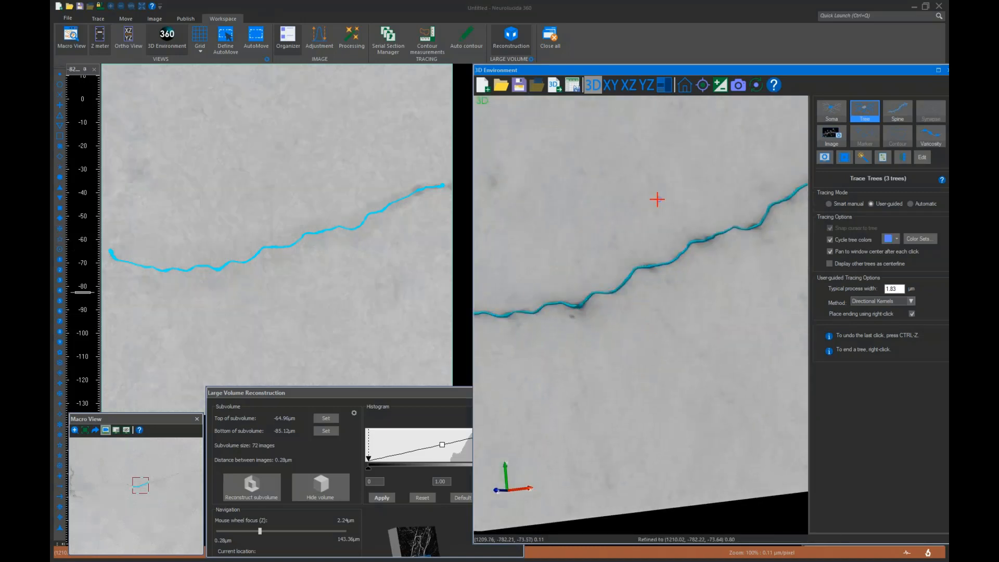
pyautogui.click(931, 137)
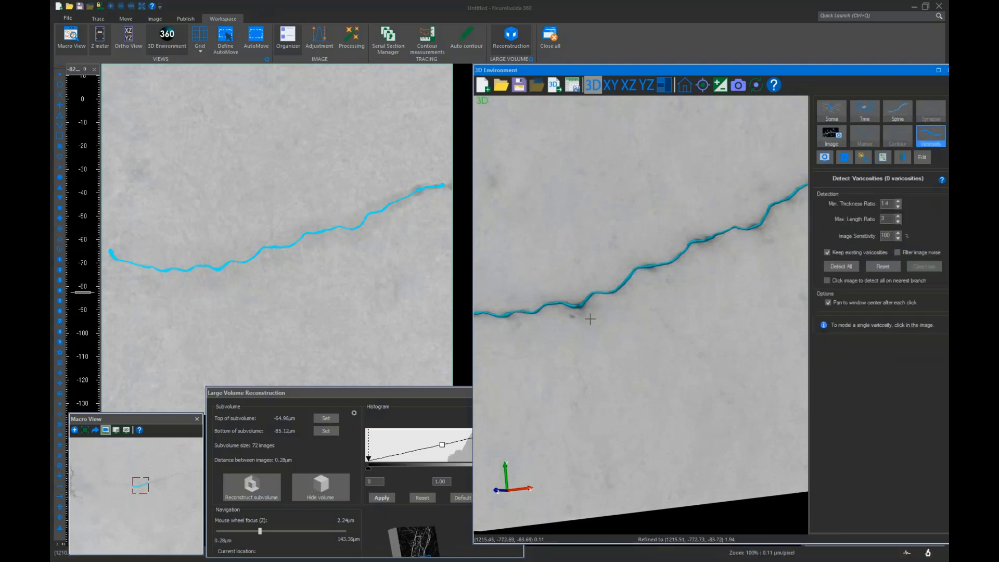
pyautogui.click(720, 85)
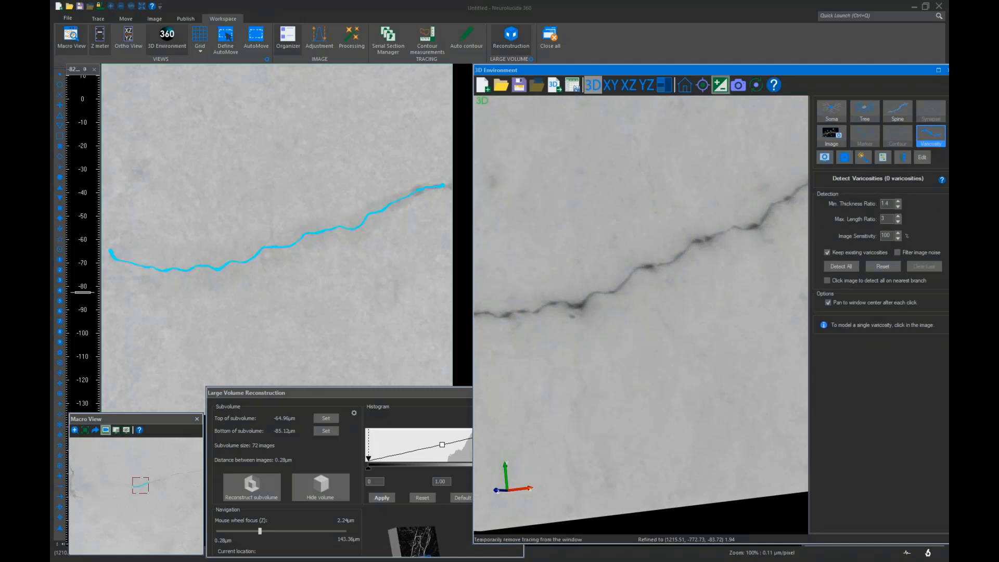
# Show the tracing again in the 3D view and detect all varicosities along the traced dendrite
pyautogui.click(720, 85)
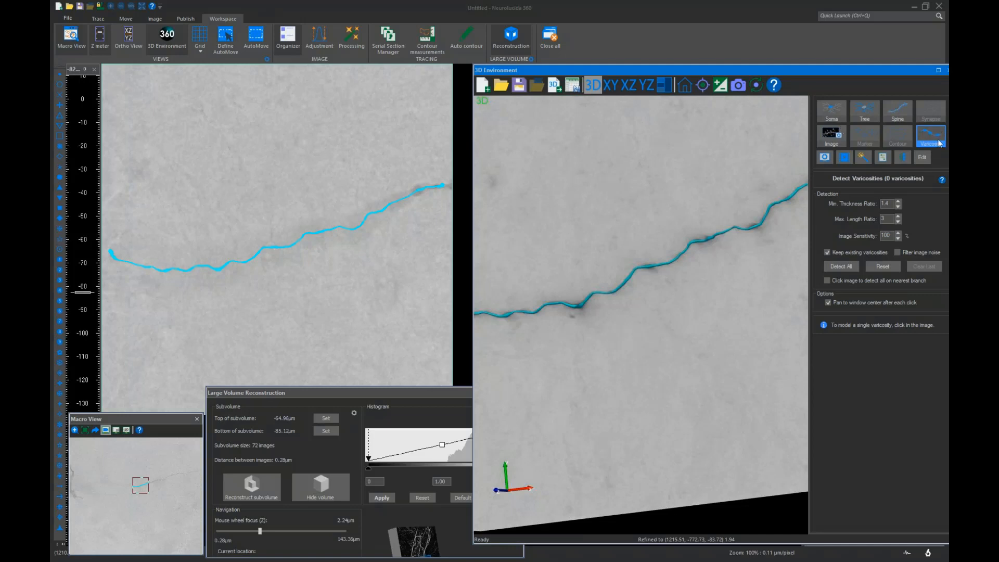
pyautogui.click(839, 267)
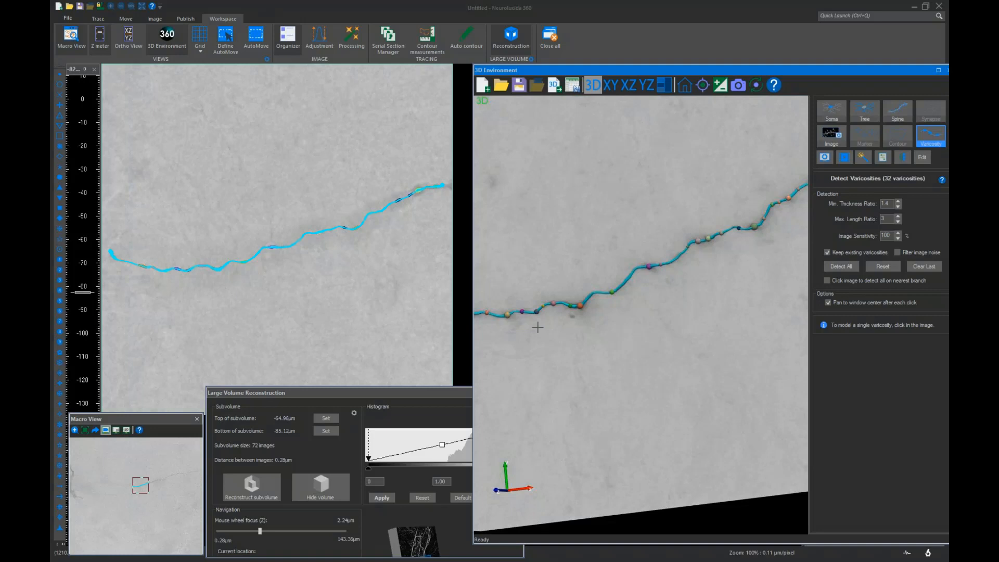
# Move to the next dendrite section, set the subvolume top at -76.12 µm and bottom at -89.32 µm, and reconstruct it
pyautogui.press('Right')
pyautogui.press('Right')
pyautogui.press('Right')
pyautogui.press('Right')
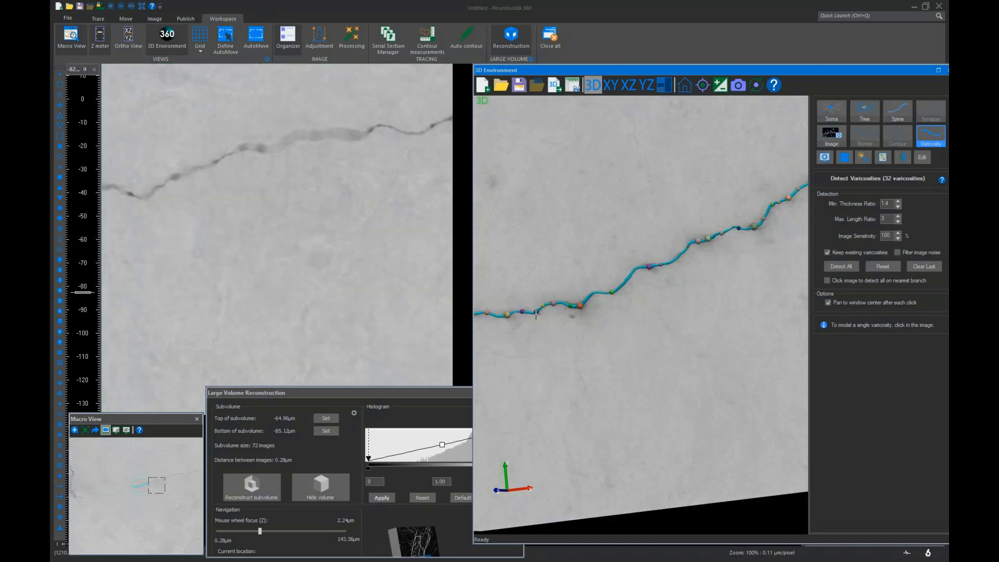
pyautogui.press('Left')
pyautogui.scroll(2, 242, 198)
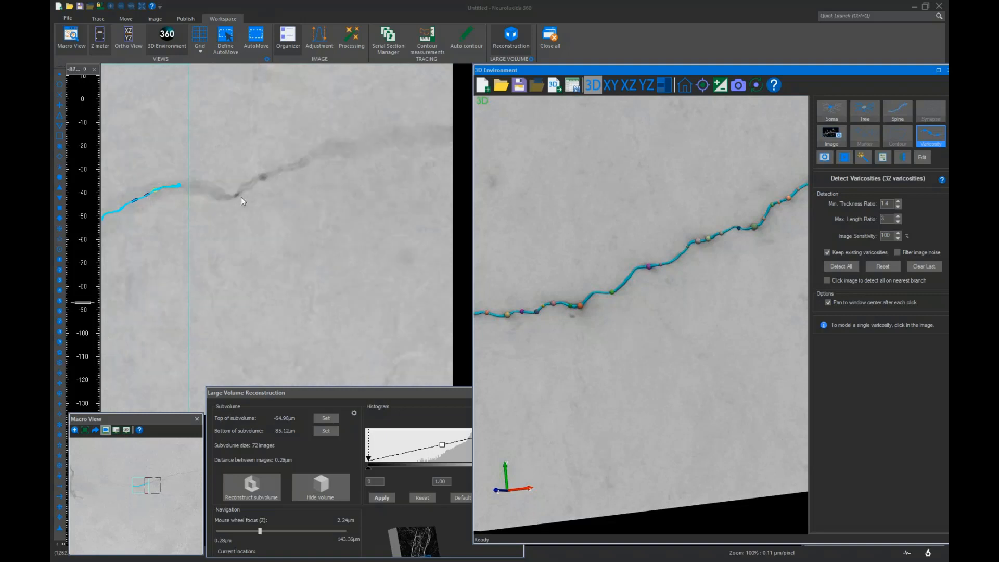
pyautogui.scroll(2, 243, 210)
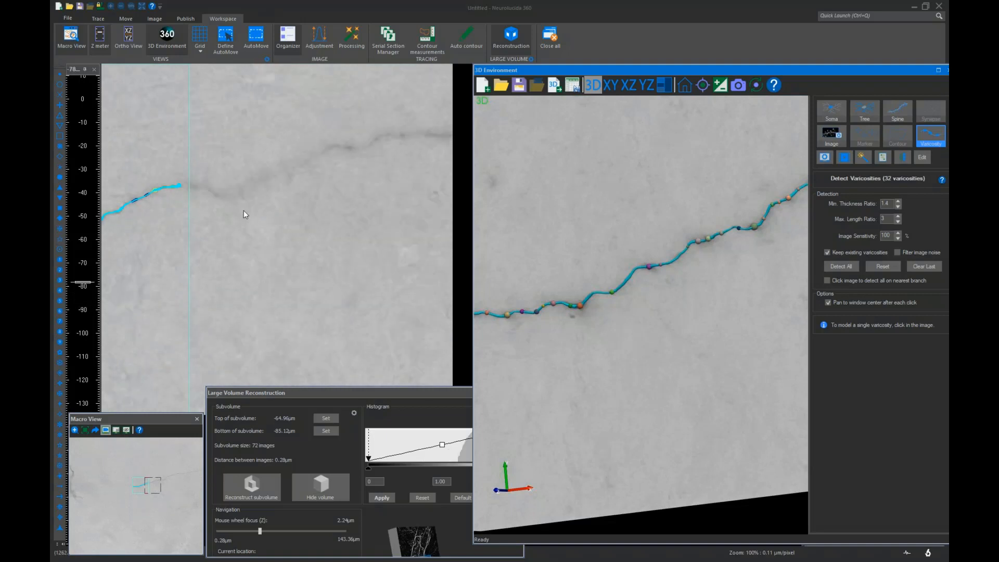
pyautogui.scroll(-2, 260, 268)
pyautogui.click(330, 422)
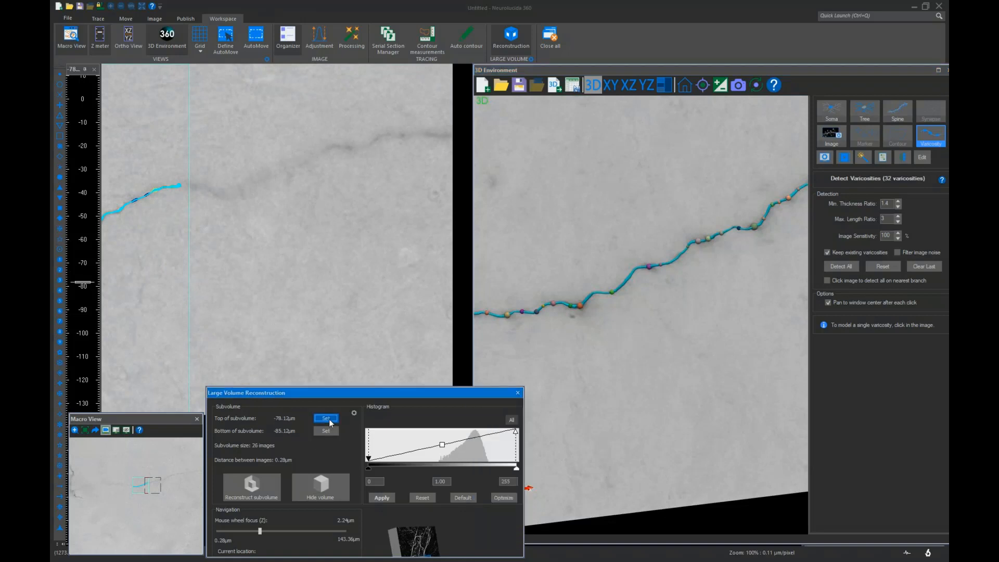
pyautogui.scroll(-5, 286, 264)
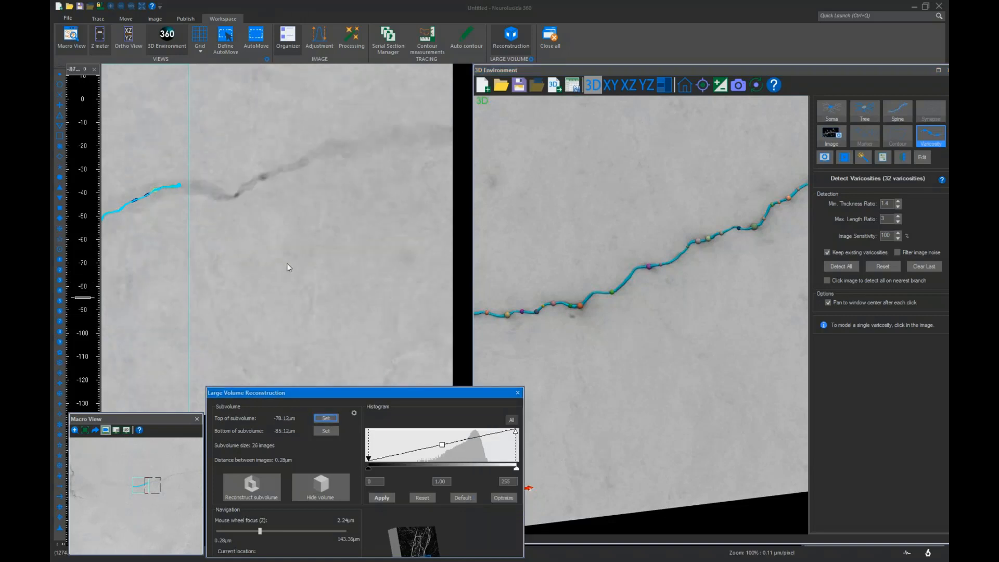
pyautogui.click(326, 431)
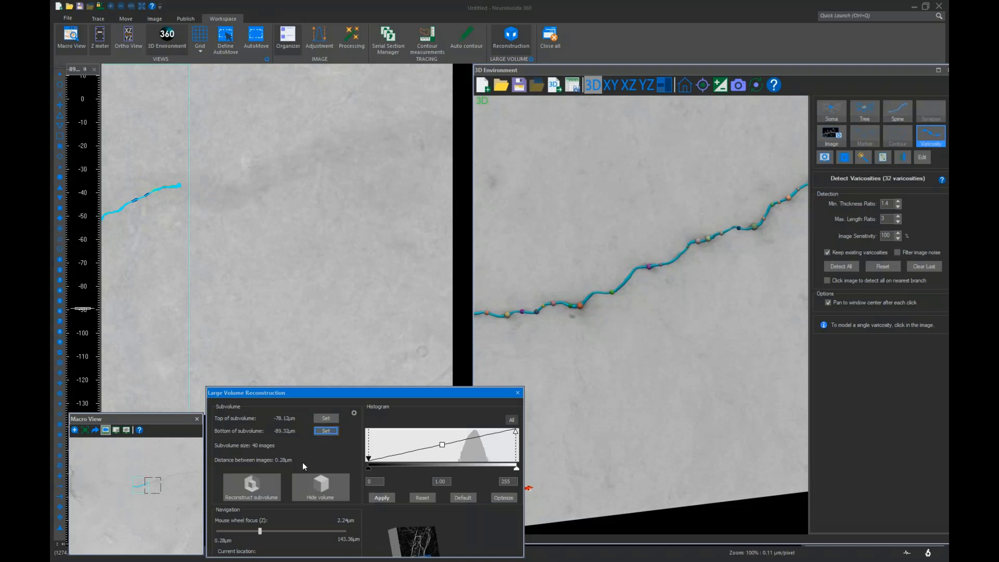
pyautogui.click(266, 483)
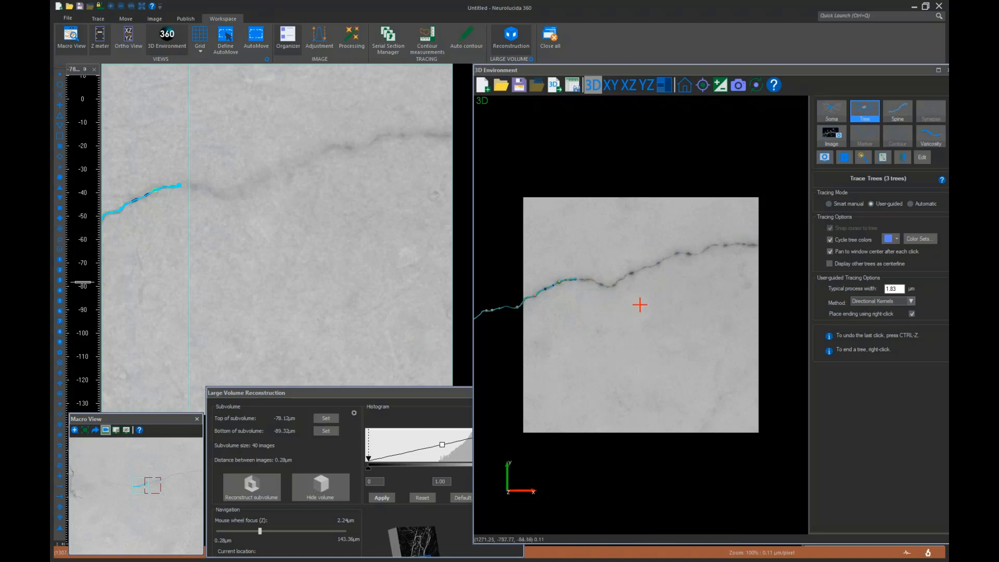
# Switch the Tree tool to Automatic mode with the Directional Kernels method and trace the dendrite automatically
pyautogui.click(916, 205)
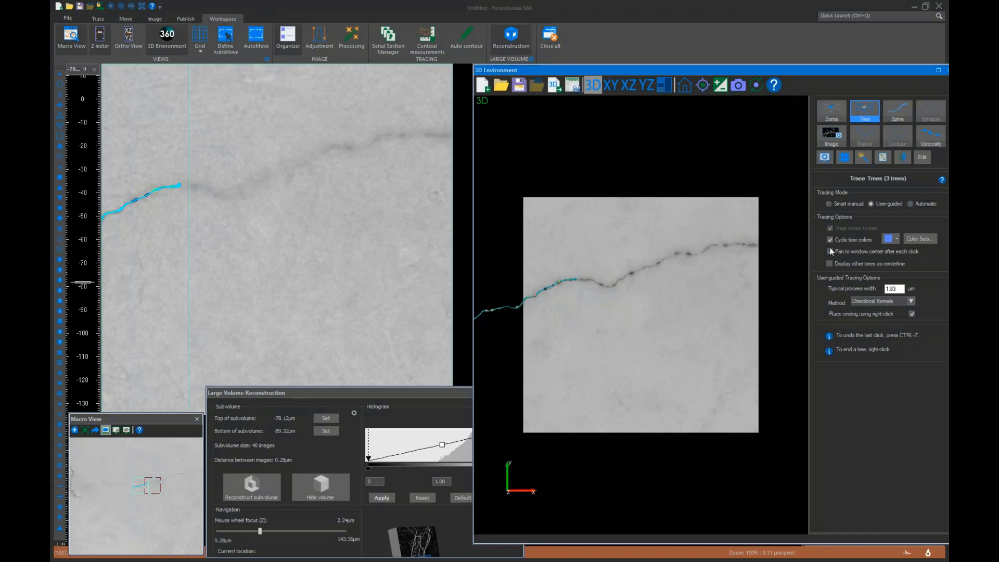
pyautogui.click(911, 204)
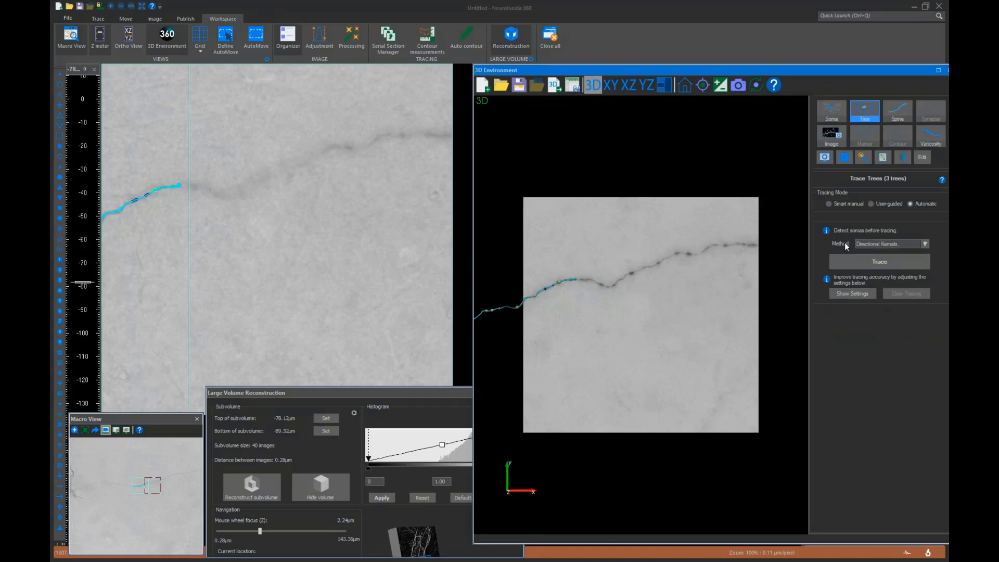
pyautogui.click(868, 247)
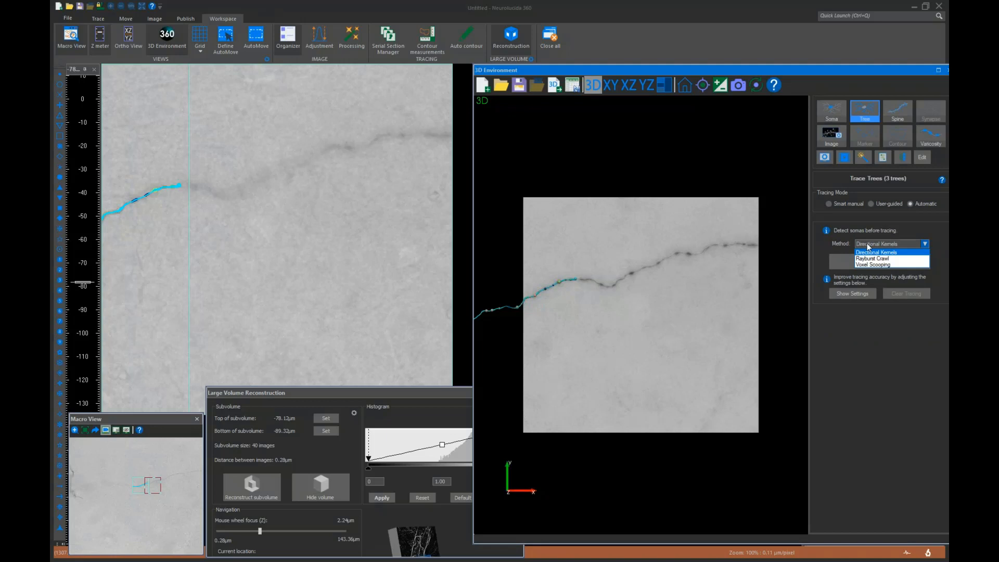
pyautogui.click(868, 253)
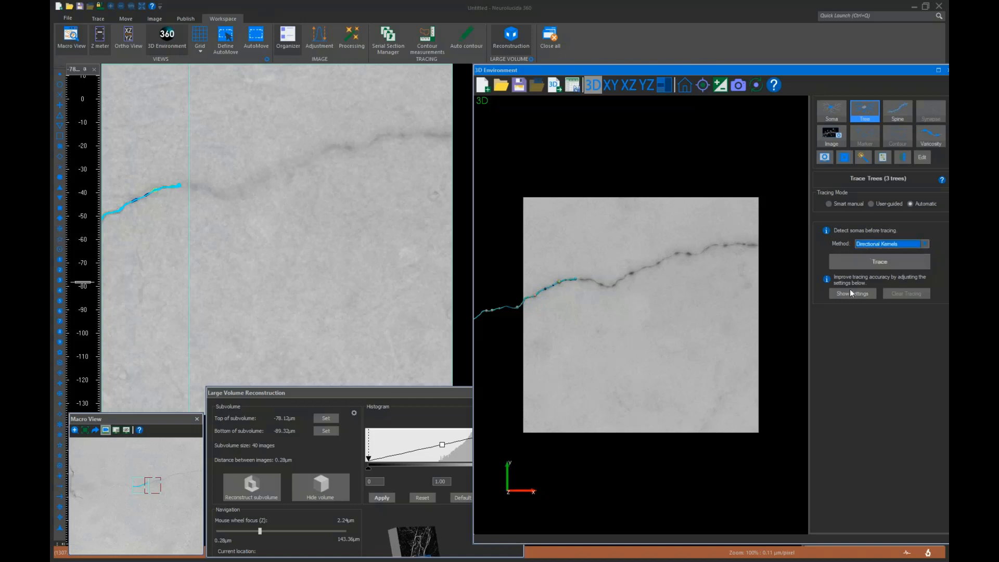
pyautogui.click(863, 263)
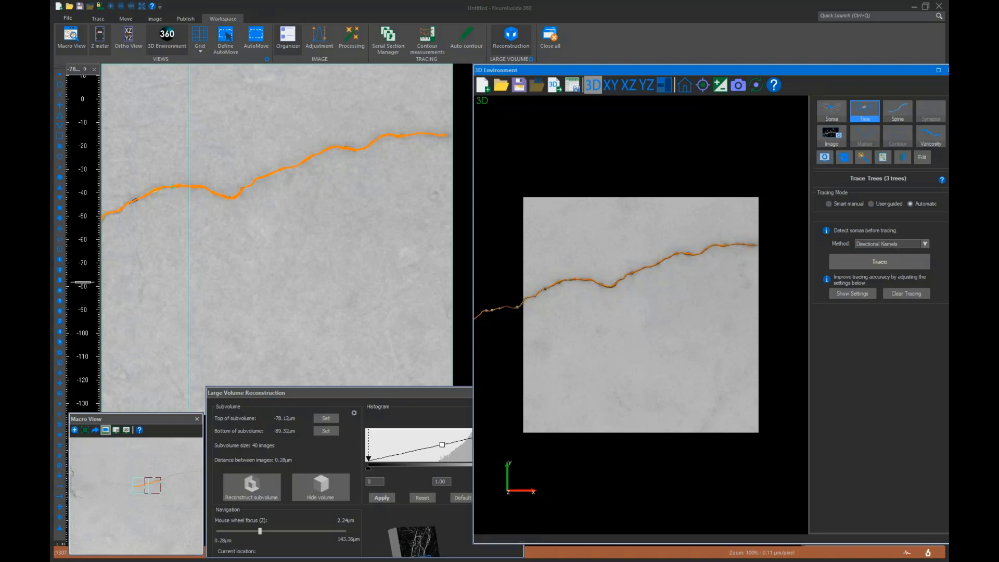
# Switch to the Varicosity tool and detect all varicosities on the automatically traced dendrite
pyautogui.click(929, 137)
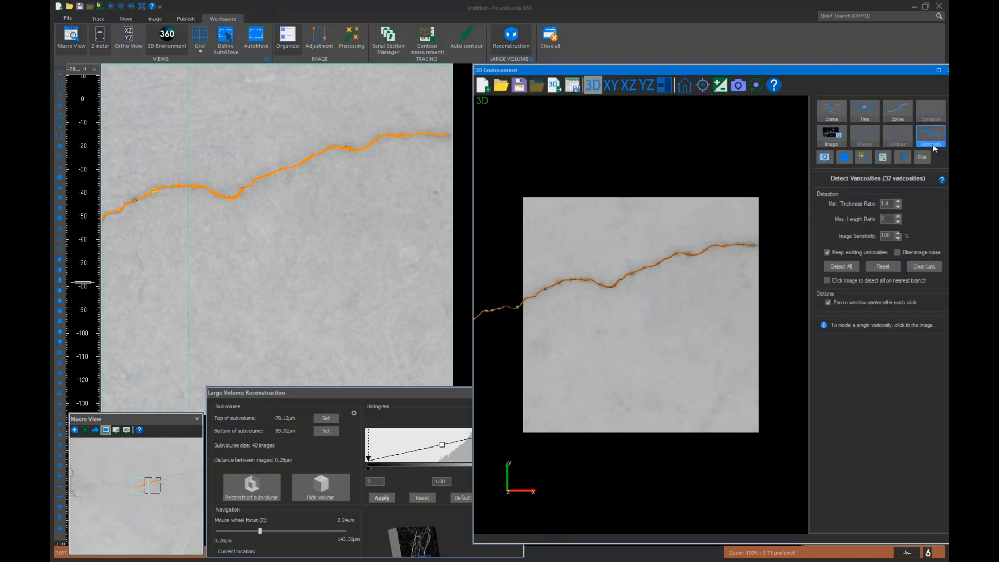
pyautogui.click(828, 266)
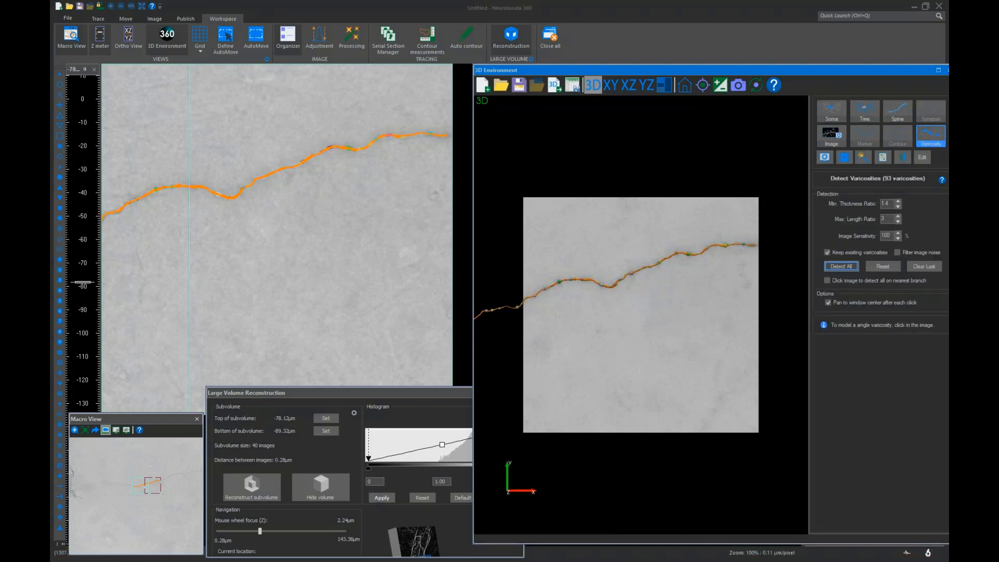
pyautogui.scroll(3, 633, 313)
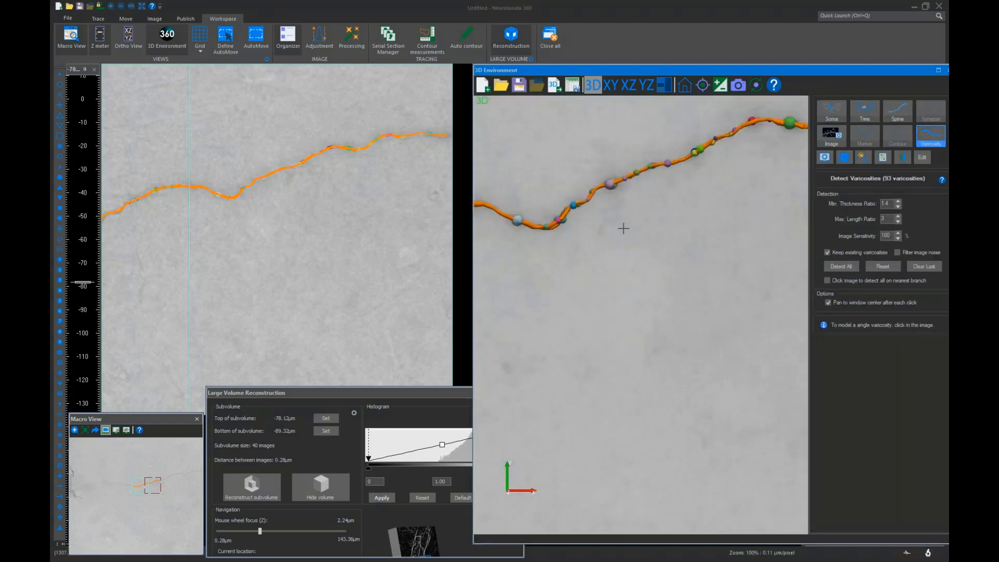
pyautogui.scroll(-3, 617, 229)
pyautogui.moveTo(608, 247)
pyautogui.mouseDown()
pyautogui.moveTo(616, 313)
pyautogui.moveTo(598, 194)
pyautogui.moveTo(593, 259)
pyautogui.mouseUp()
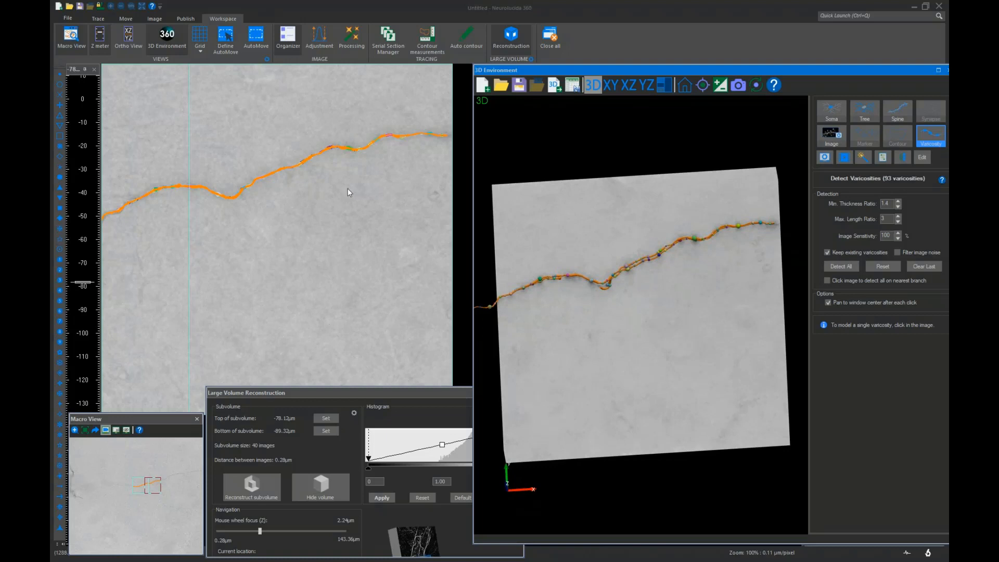
# Pan along the dendrite to its next section and scan through its focus depth
pyautogui.press('Right')
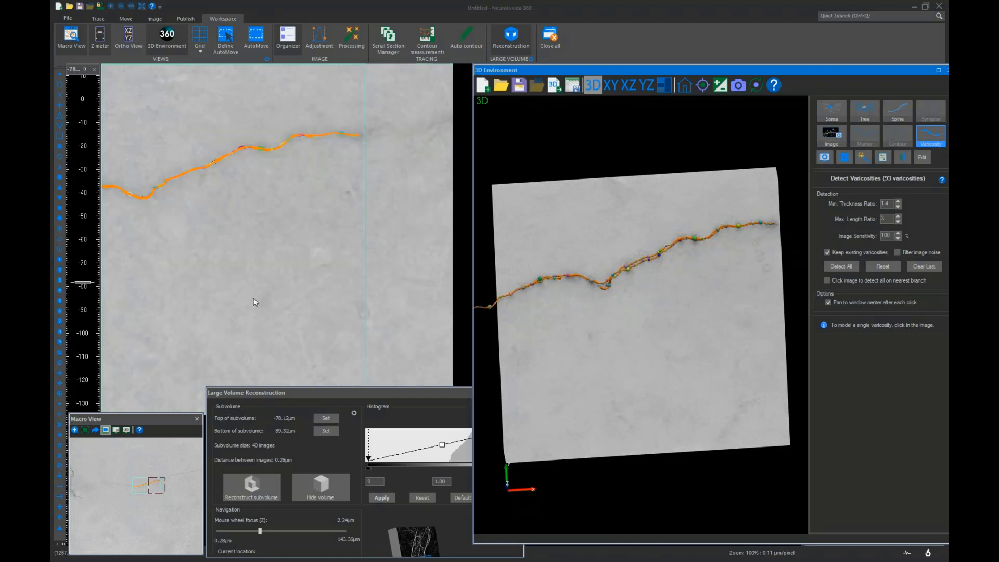
pyautogui.press('Up')
pyautogui.press('Right')
pyautogui.press('Right')
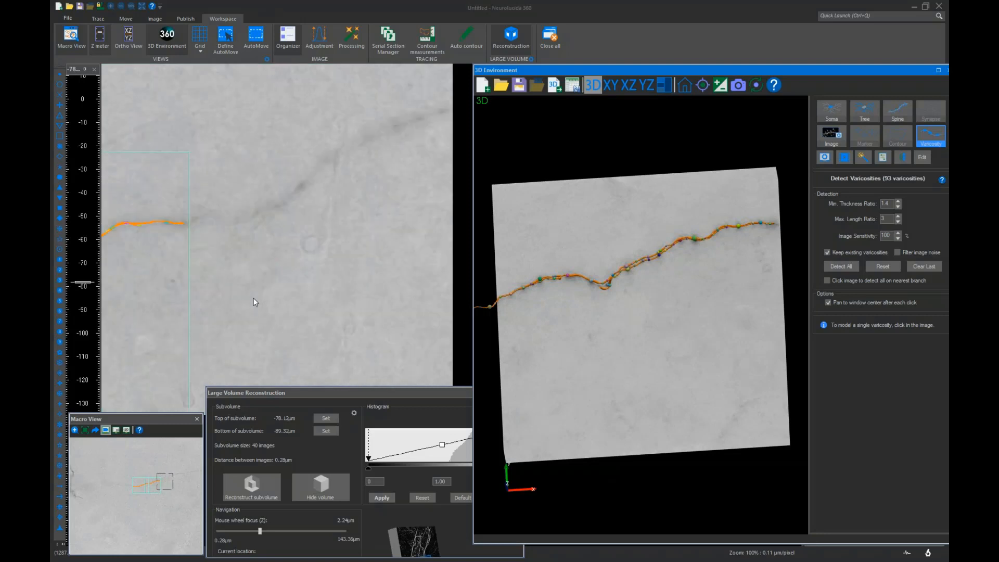
pyautogui.press('Up')
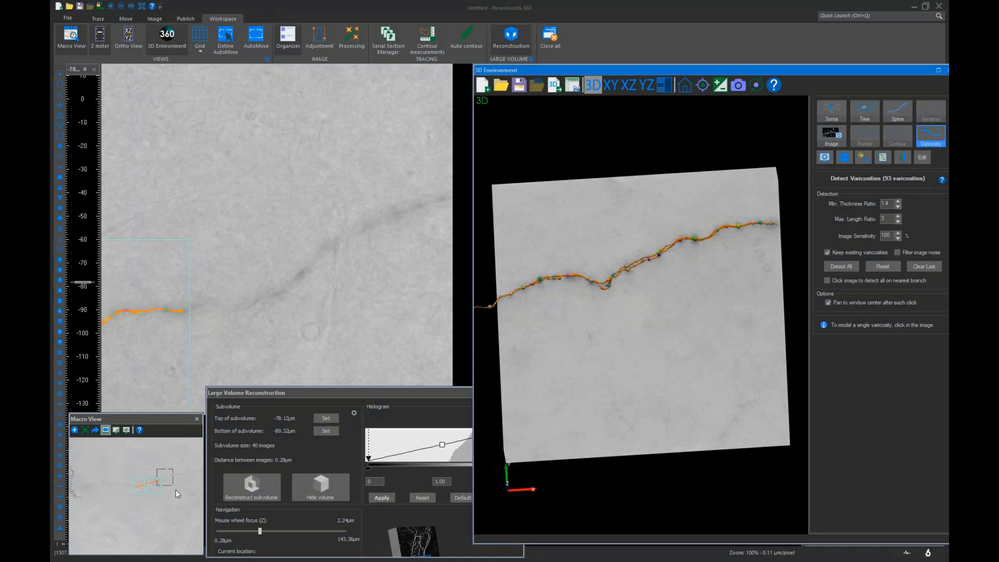
pyautogui.scroll(2, 227, 265)
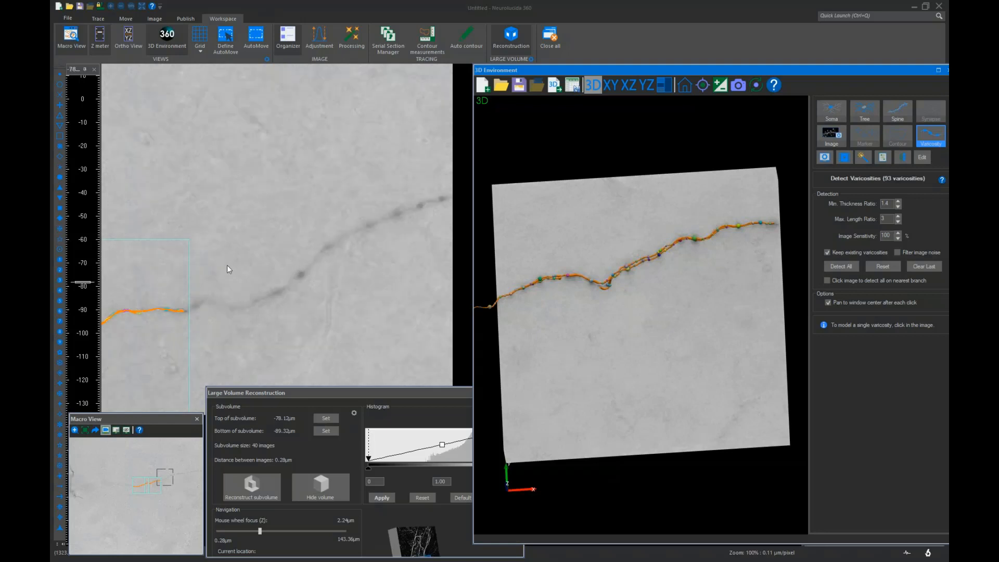
pyautogui.scroll(-2, 232, 284)
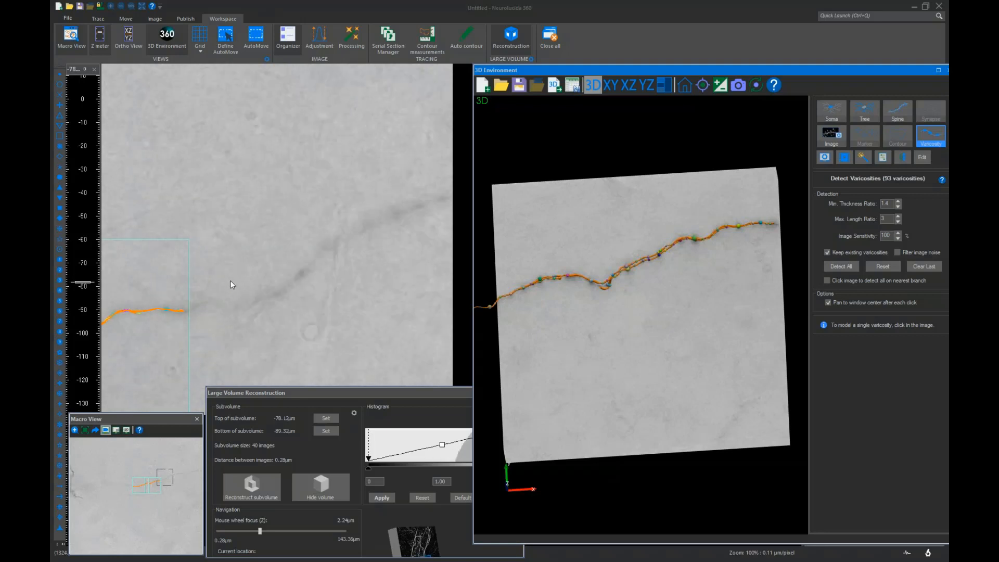
pyautogui.scroll(-1, 232, 284)
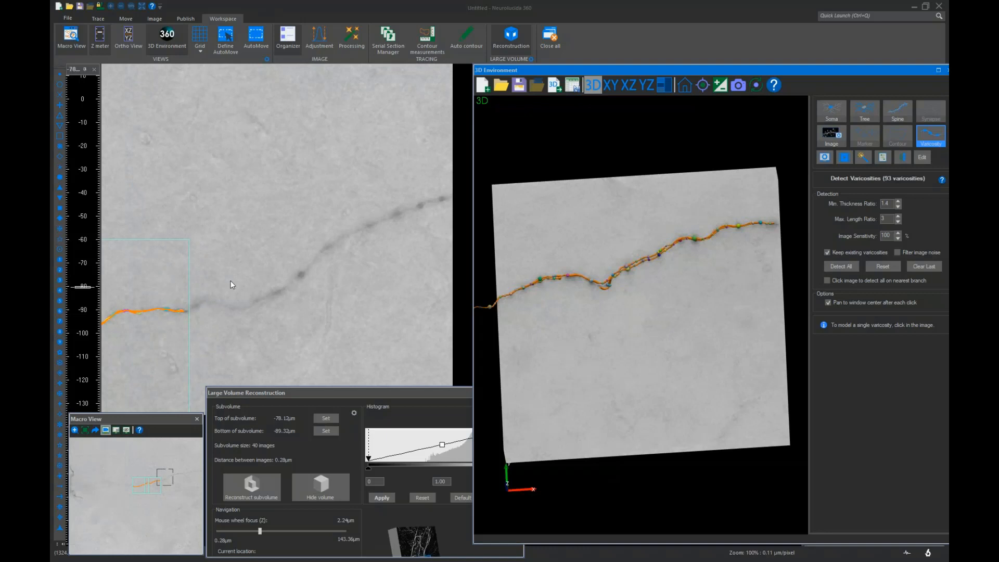
pyautogui.scroll(1, 232, 284)
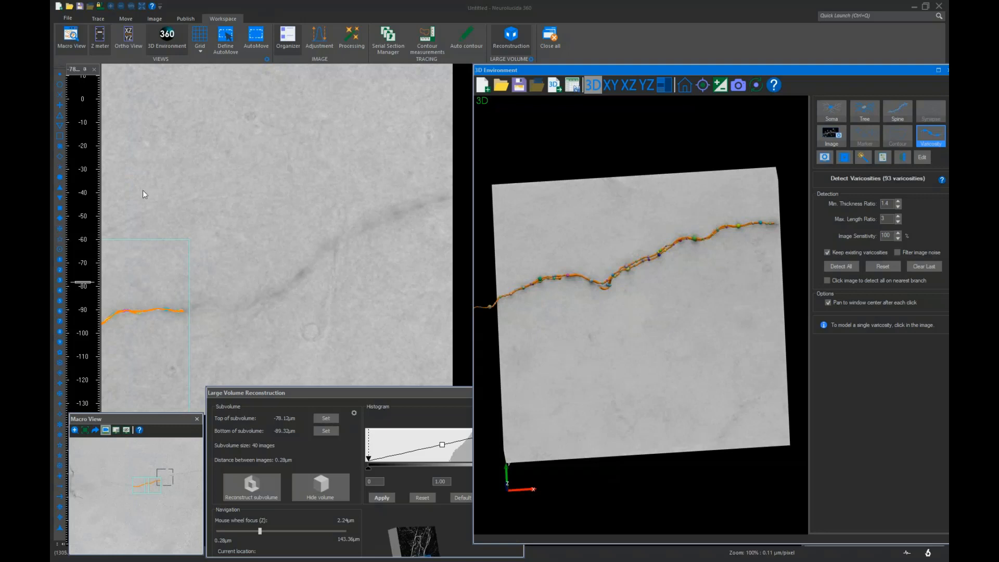
pyautogui.scroll(1, 274, 268)
pyautogui.scroll(-1, 273, 266)
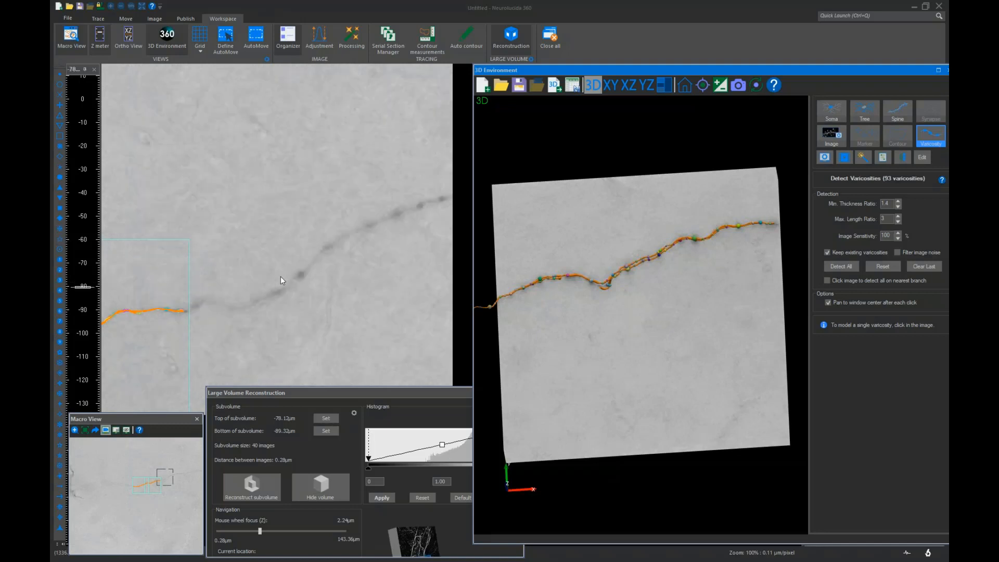
pyautogui.scroll(1, 280, 276)
pyautogui.scroll(-1, 278, 282)
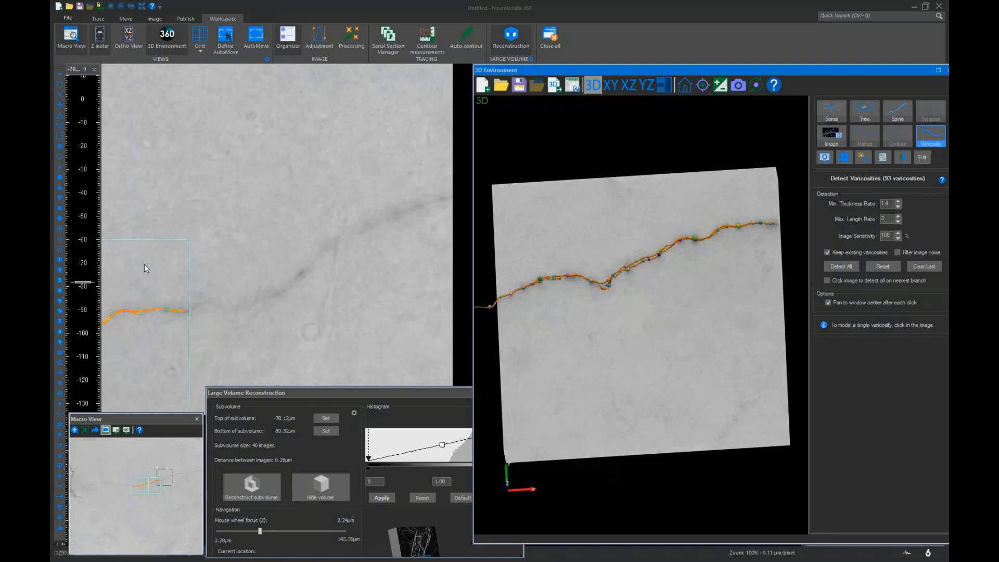
# Set the subvolume top at -76.12 µm and bottom at -89.32 µm, then reconstruct the subvolume
pyautogui.click(323, 420)
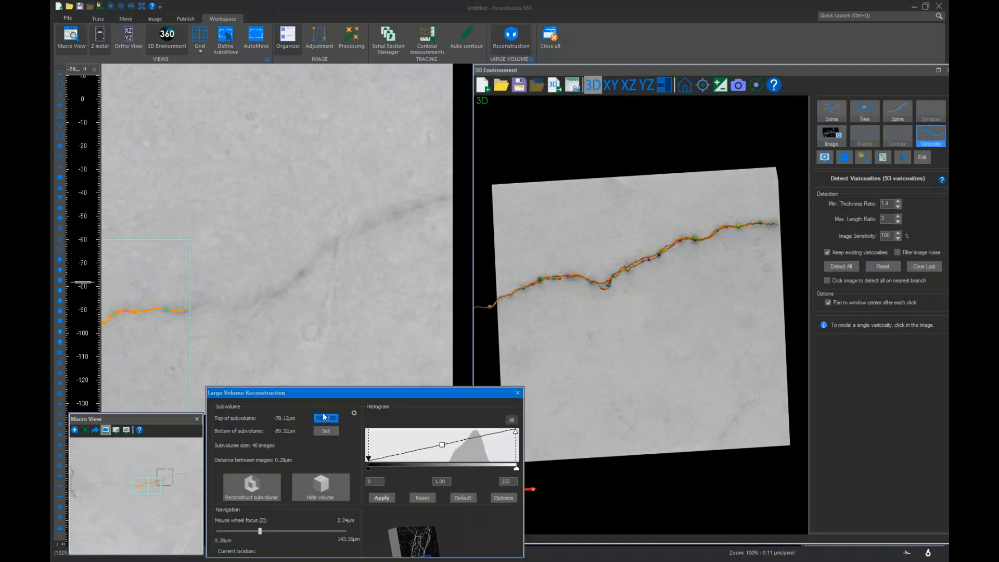
pyautogui.scroll(-1, 306, 332)
pyautogui.scroll(-4, 306, 332)
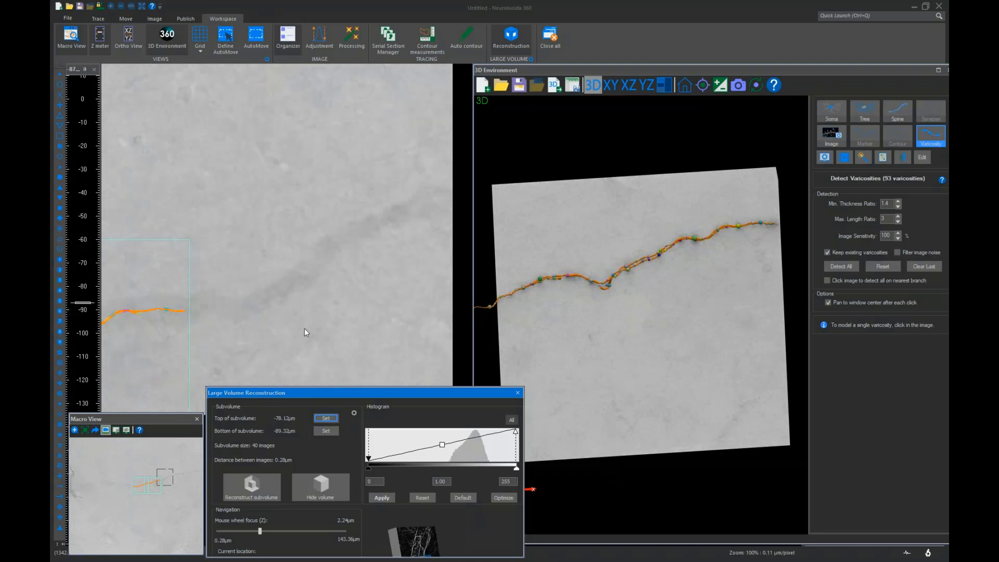
pyautogui.click(328, 432)
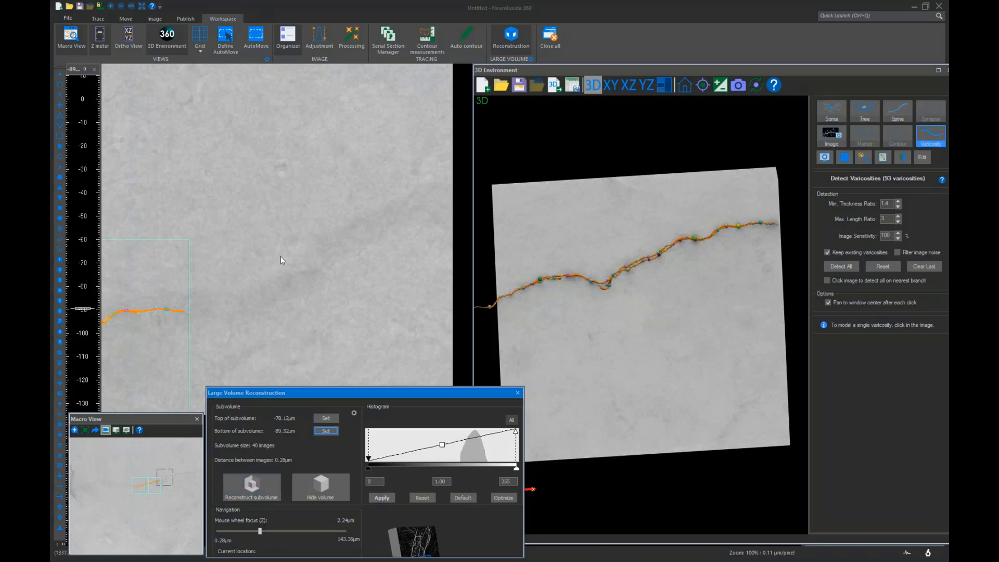
pyautogui.scroll(1, 280, 255)
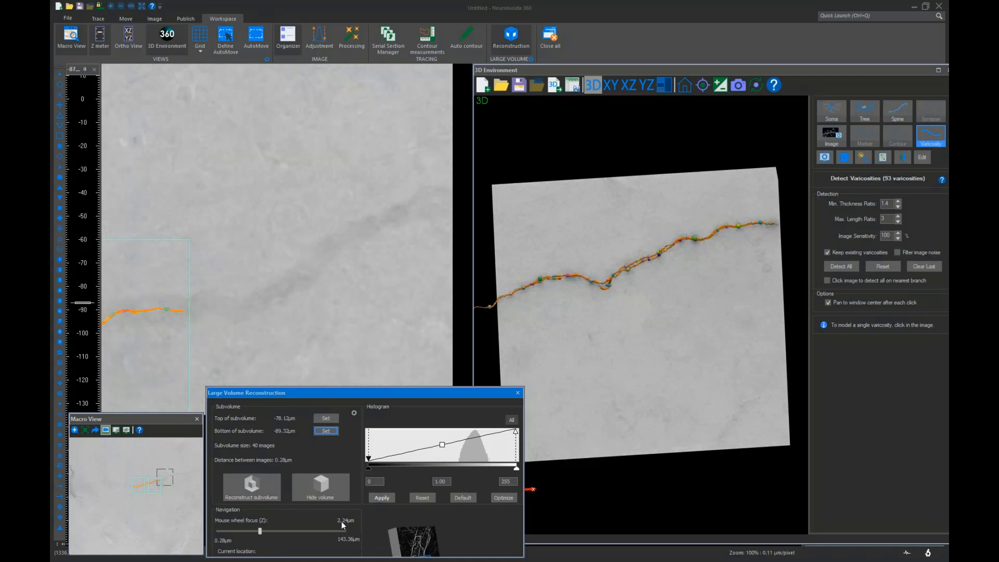
pyautogui.scroll(-2, 286, 331)
pyautogui.click(261, 531)
pyautogui.click(251, 484)
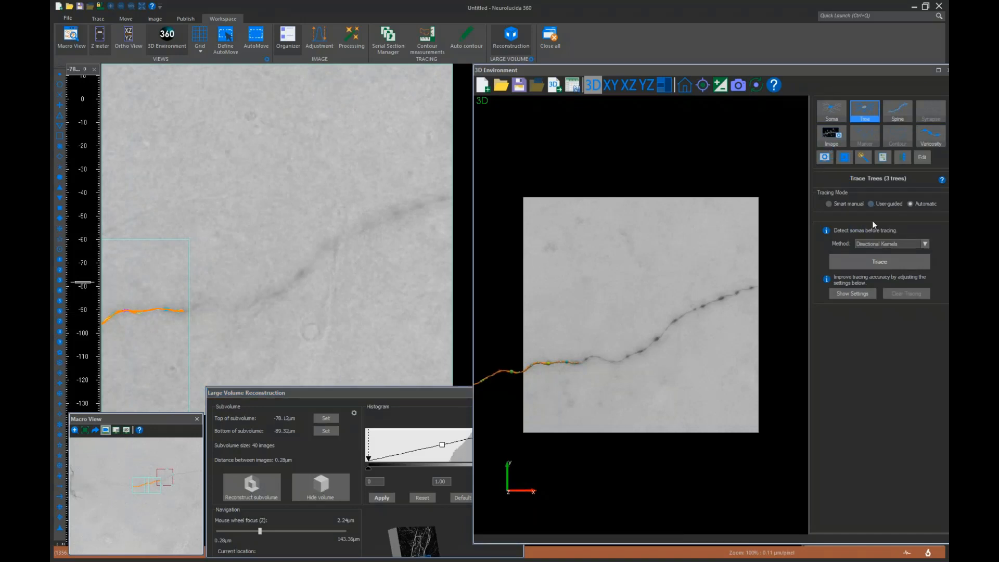
# Switch the Tree tool to User-guided mode and trace the dendrite's next section back toward the existing trace, ending the tree
pyautogui.click(861, 230)
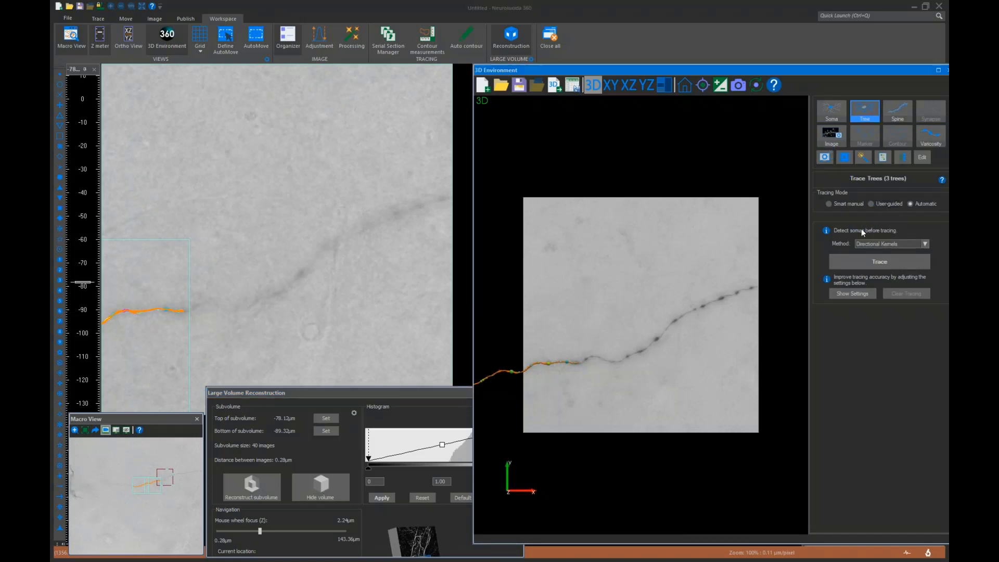
pyautogui.click(871, 204)
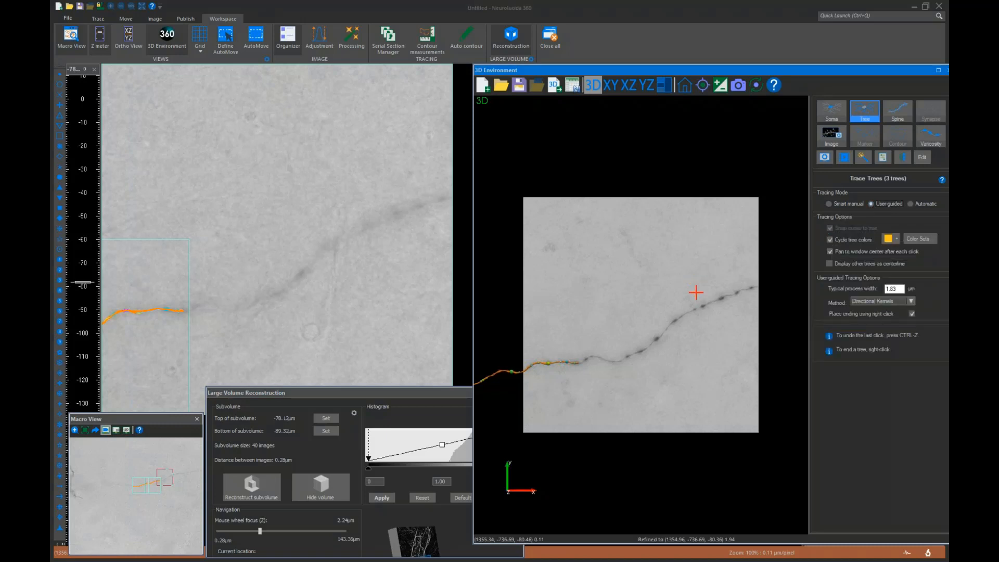
pyautogui.click(756, 287)
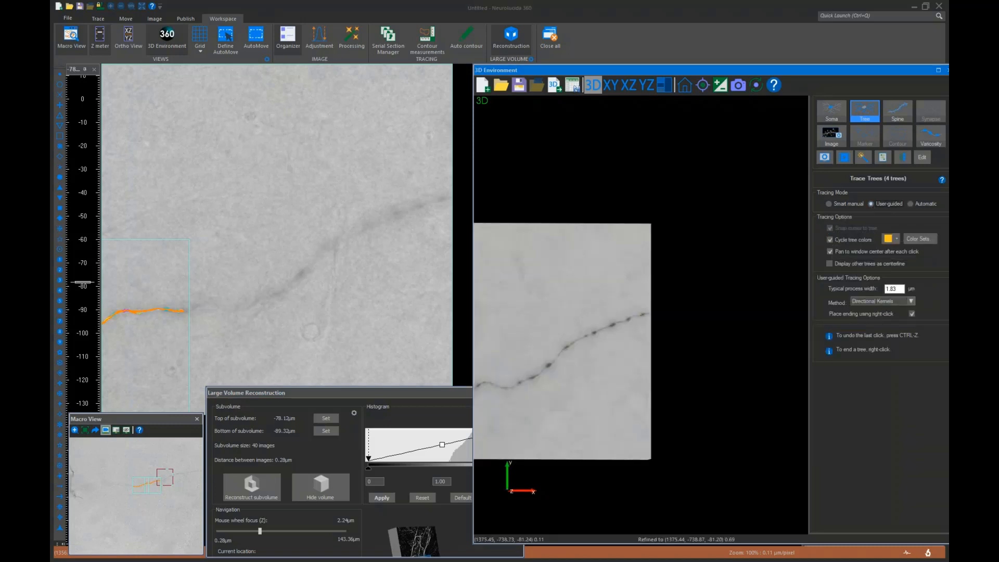
pyautogui.click(516, 368)
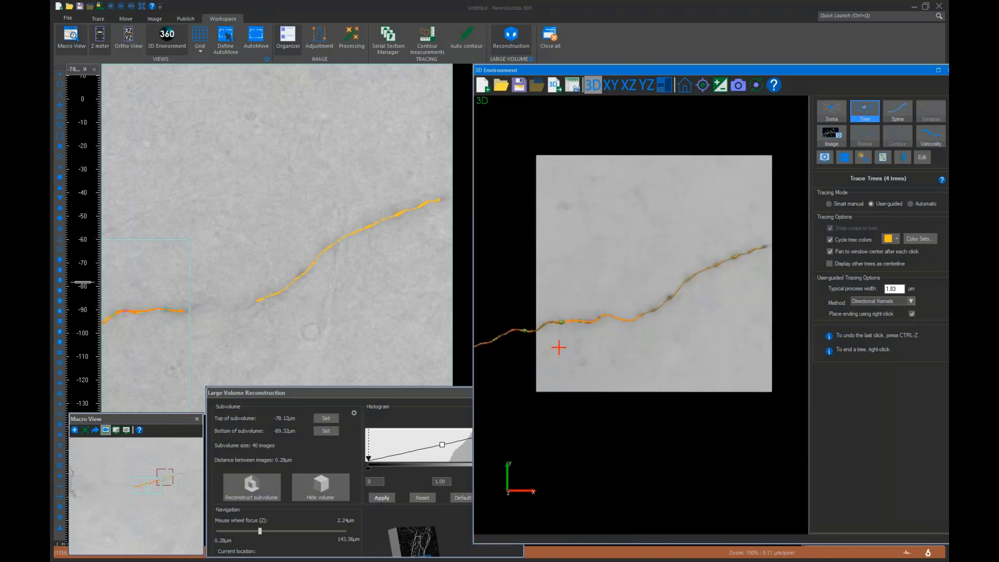
pyautogui.click(615, 314)
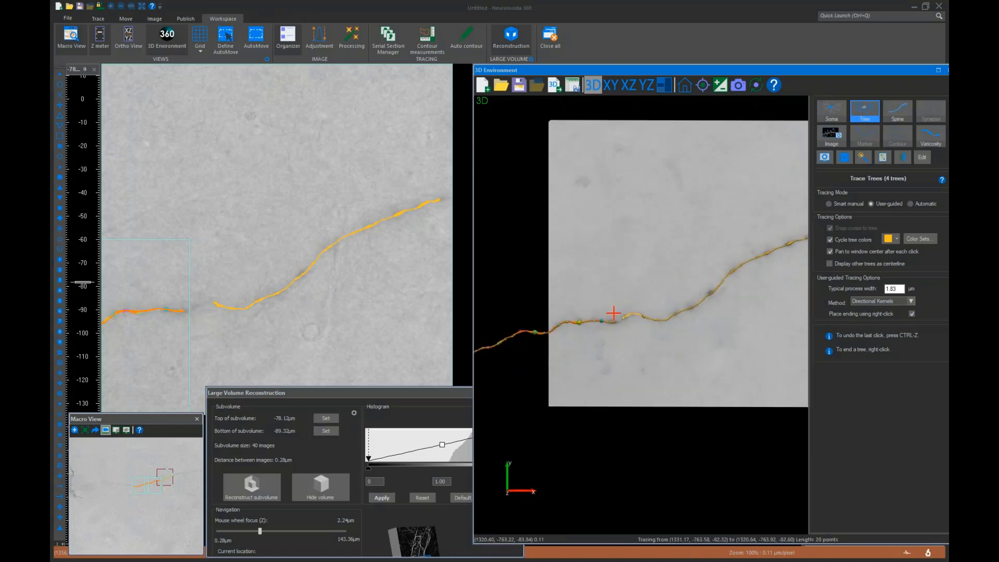
pyautogui.scroll(5, 616, 312)
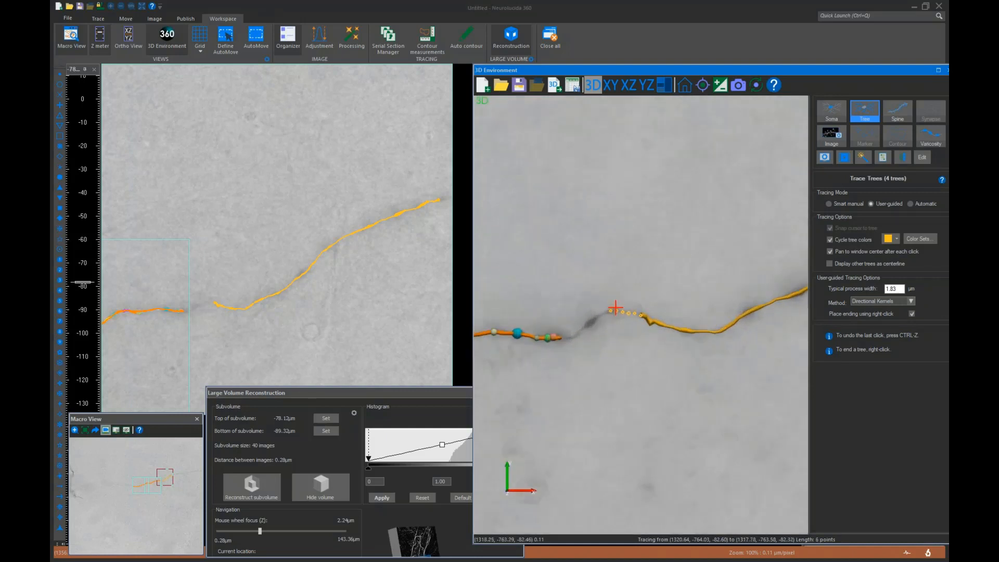
pyautogui.scroll(2, 615, 311)
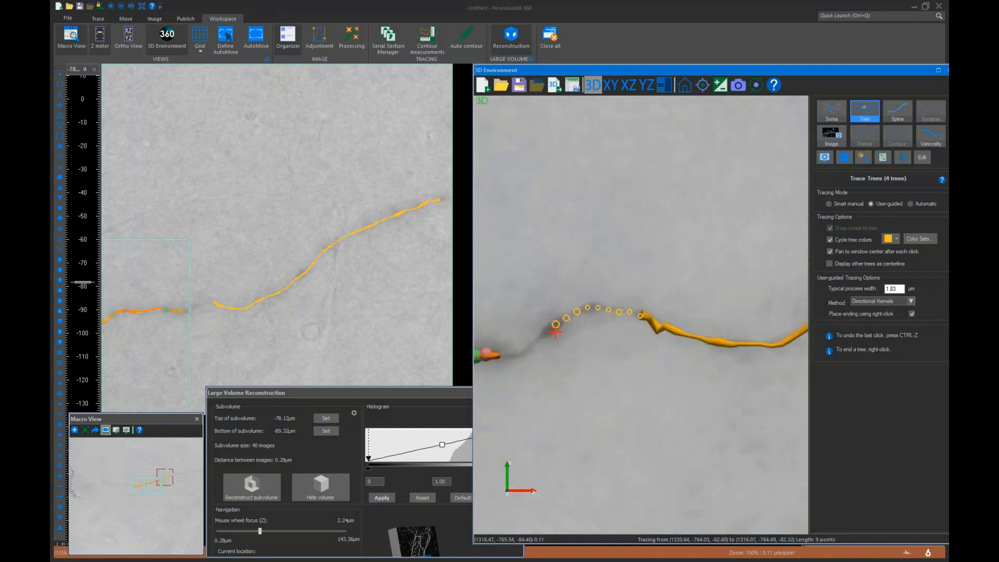
pyautogui.click(514, 354)
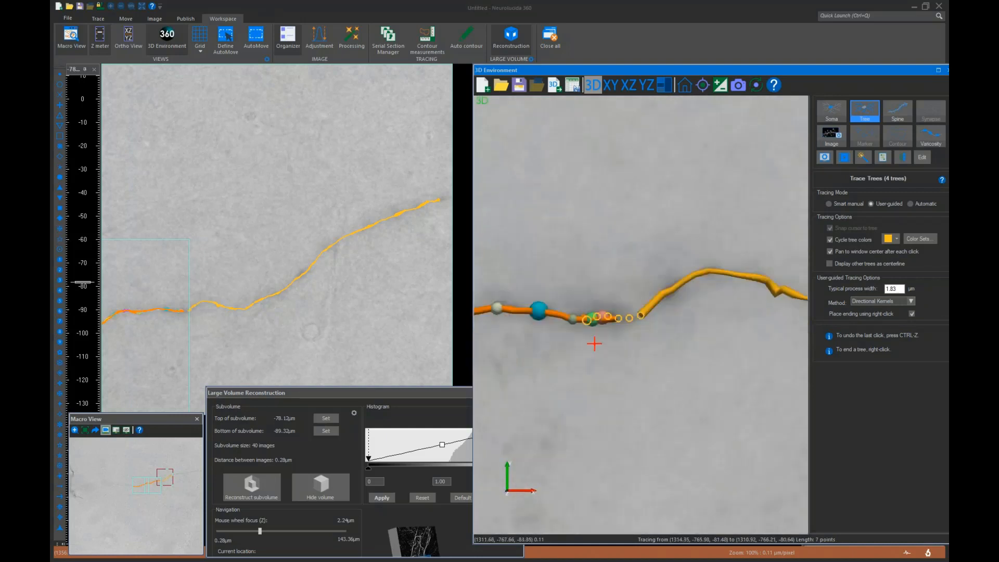
pyautogui.rightClick(694, 307)
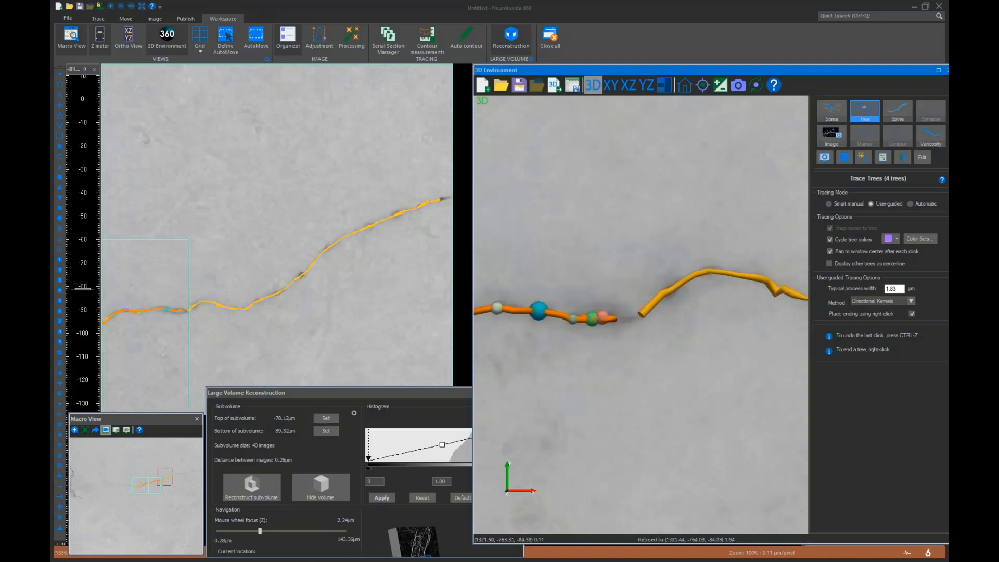
# Use the Edit tool's Connect option to join the new tree's end point to the previously traced dendrite
pyautogui.click(922, 158)
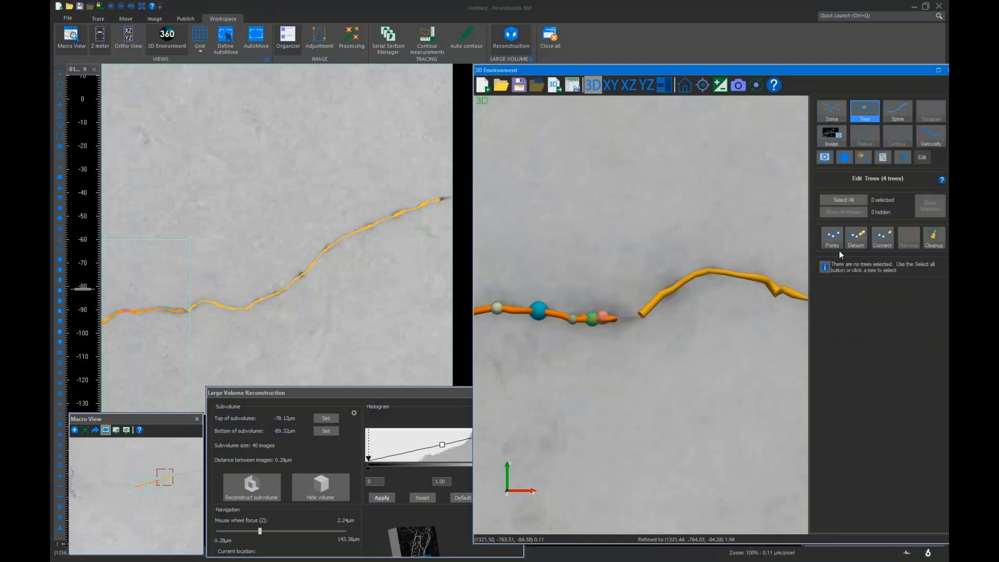
pyautogui.click(883, 237)
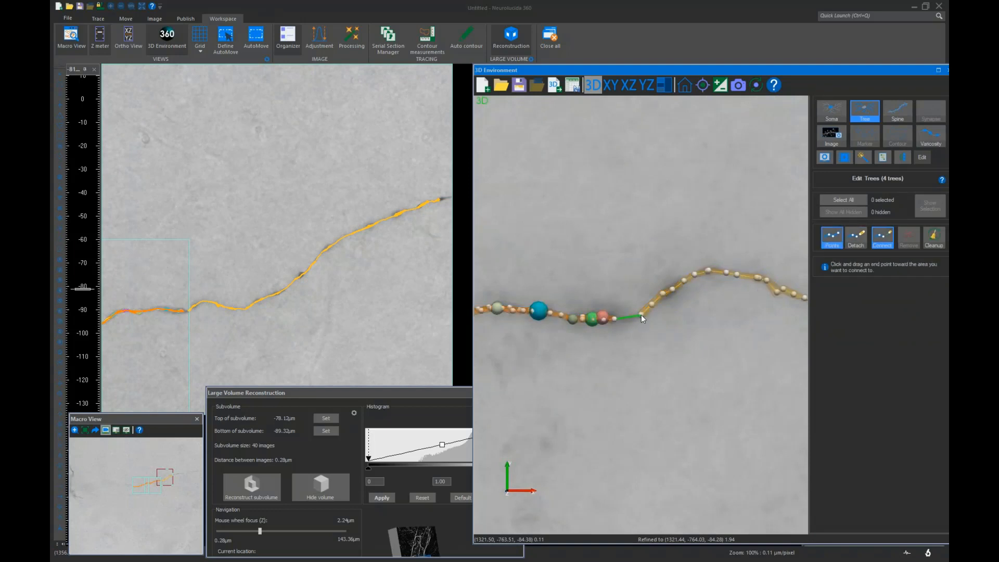
pyautogui.moveTo(641, 314); pyautogui.dragTo(641, 315)
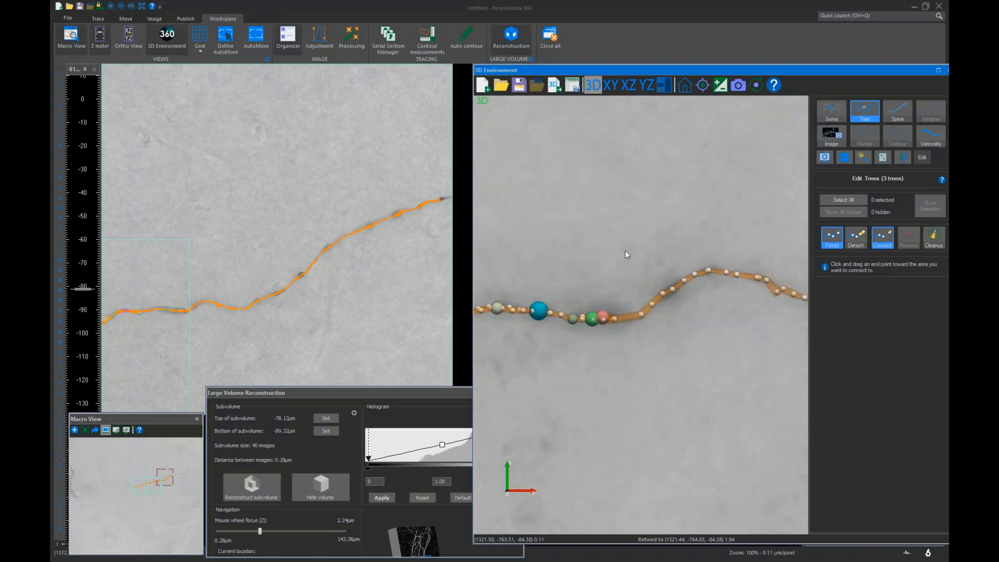
pyautogui.scroll(-5, 671, 251)
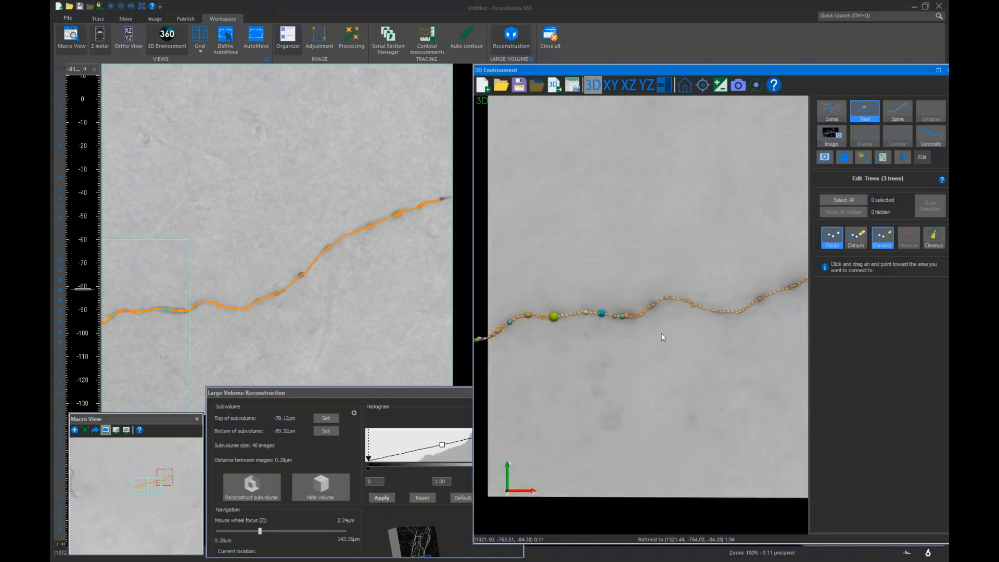
pyautogui.click(685, 85)
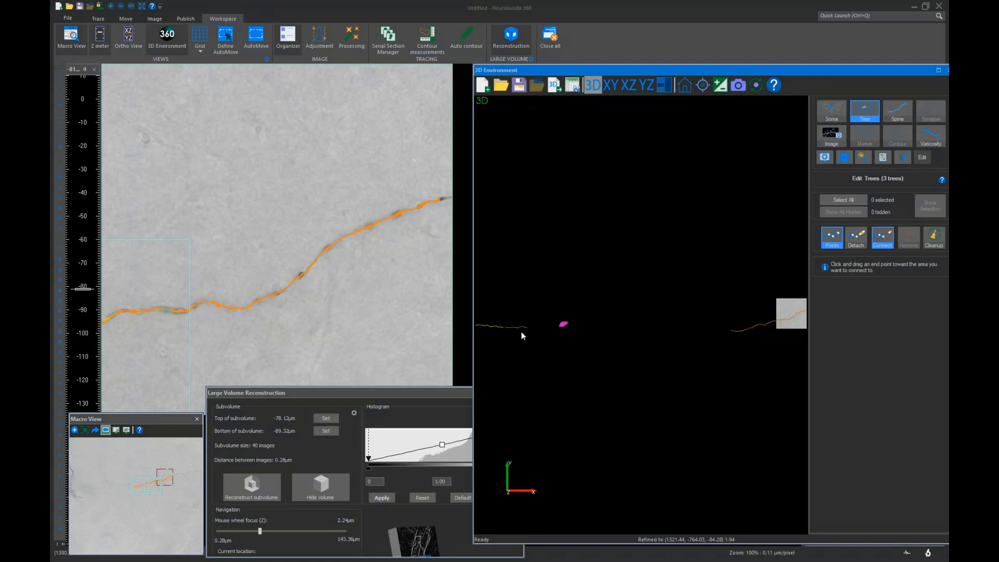
pyautogui.scroll(4, 614, 332)
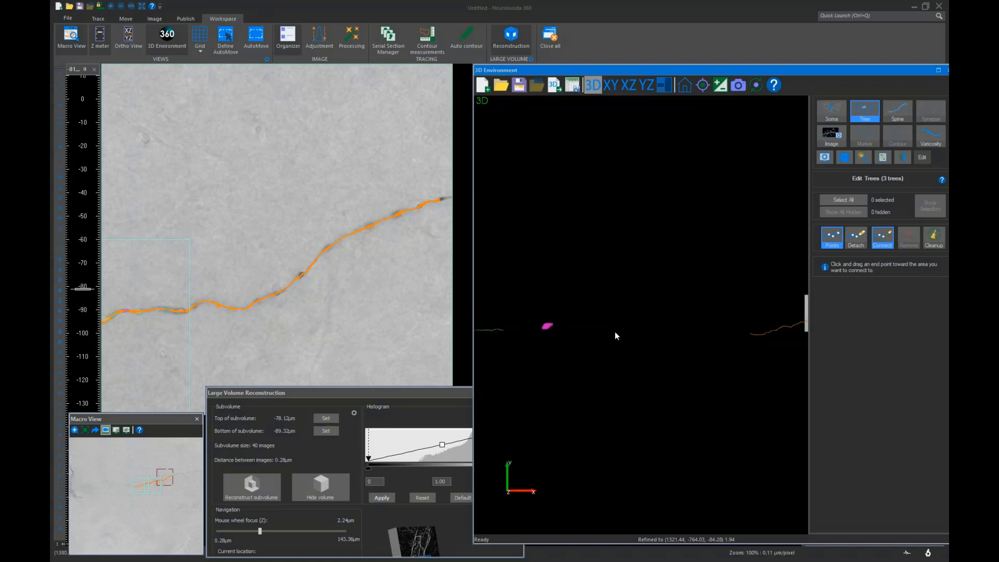
pyautogui.scroll(-5, 615, 330)
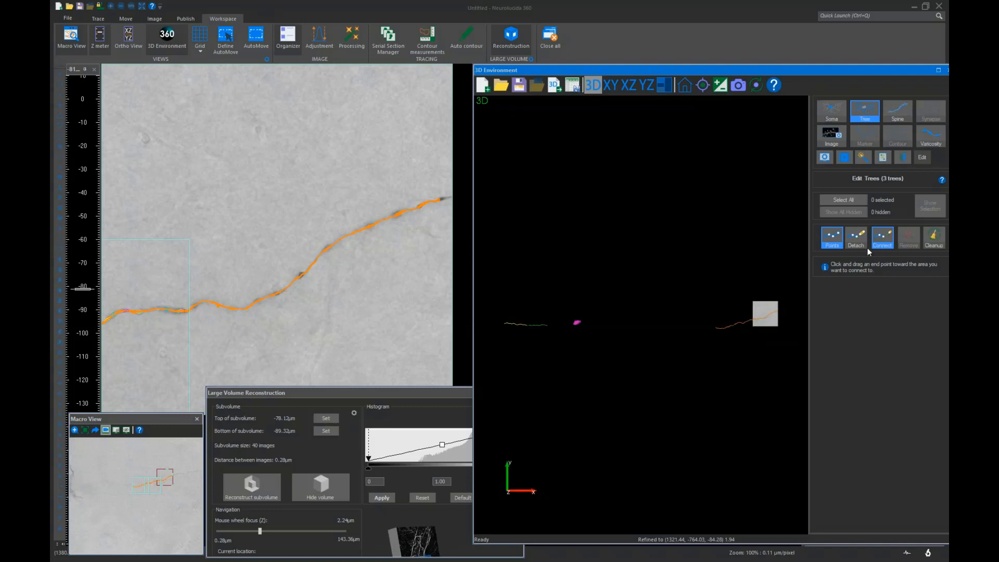
pyautogui.click(920, 157)
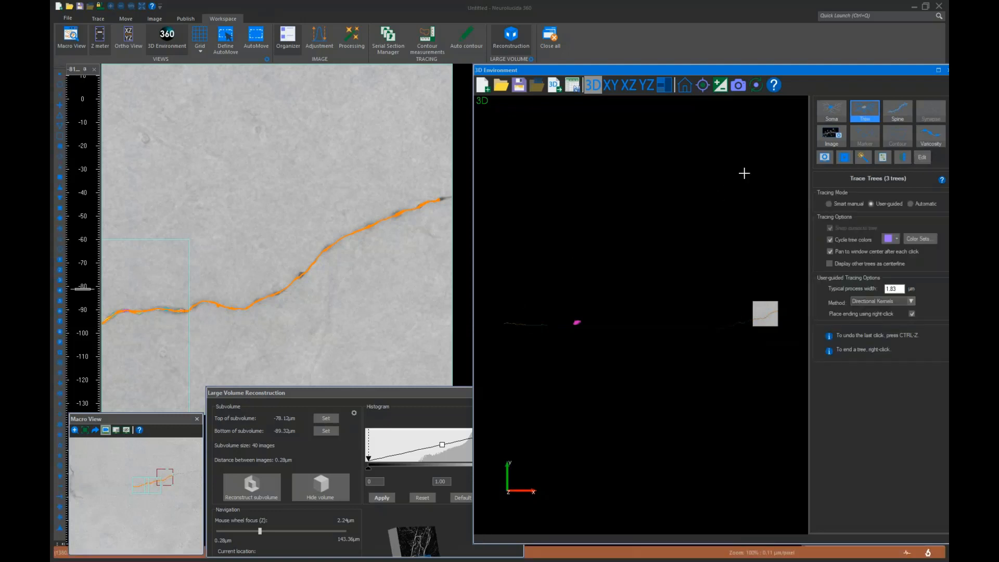
# Switch to the Varicosity tool and detect all varicosities along the newly traced dendrite section
pyautogui.scroll(2, 685, 303)
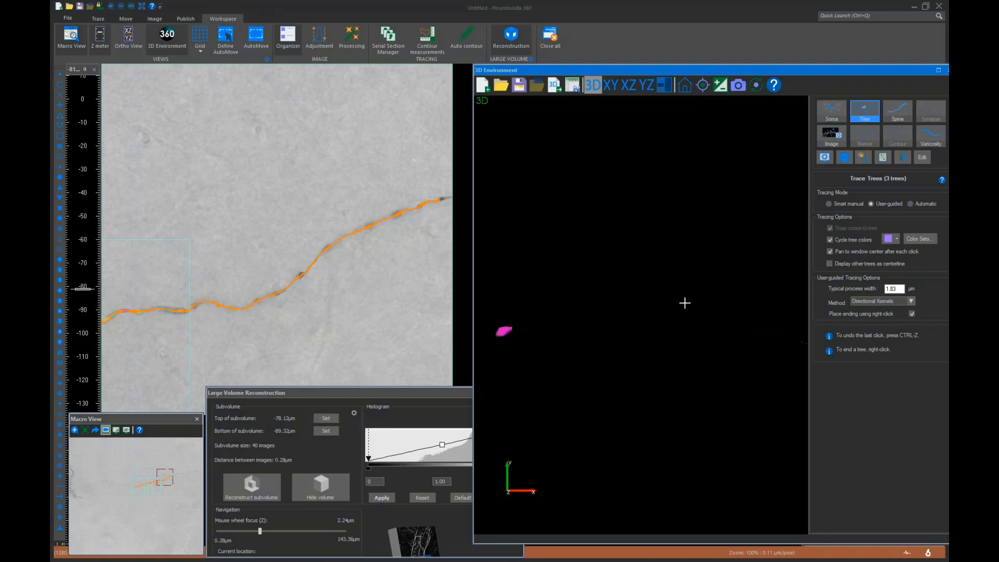
pyautogui.scroll(-1, 685, 304)
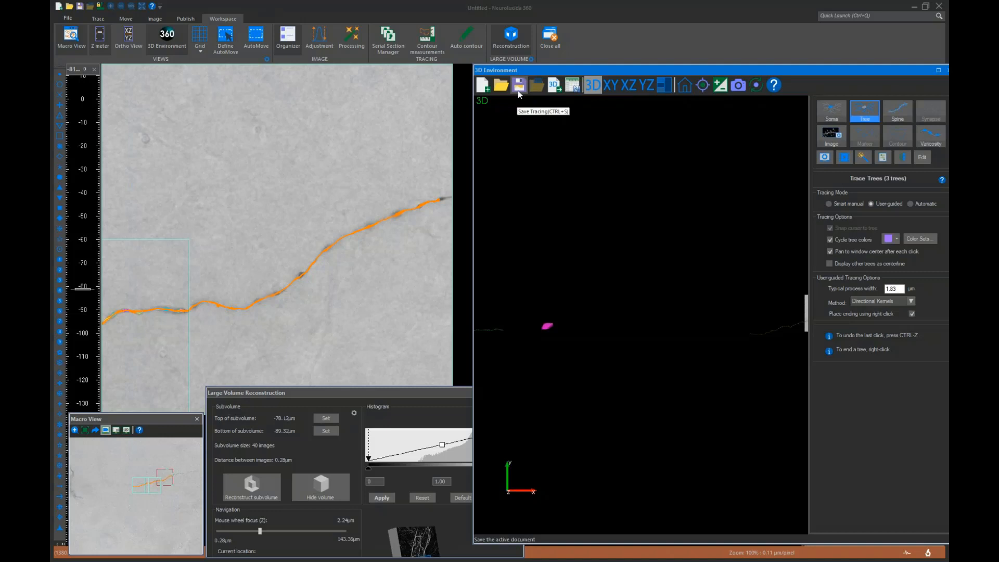
pyautogui.scroll(2, 644, 254)
pyautogui.scroll(2, 655, 282)
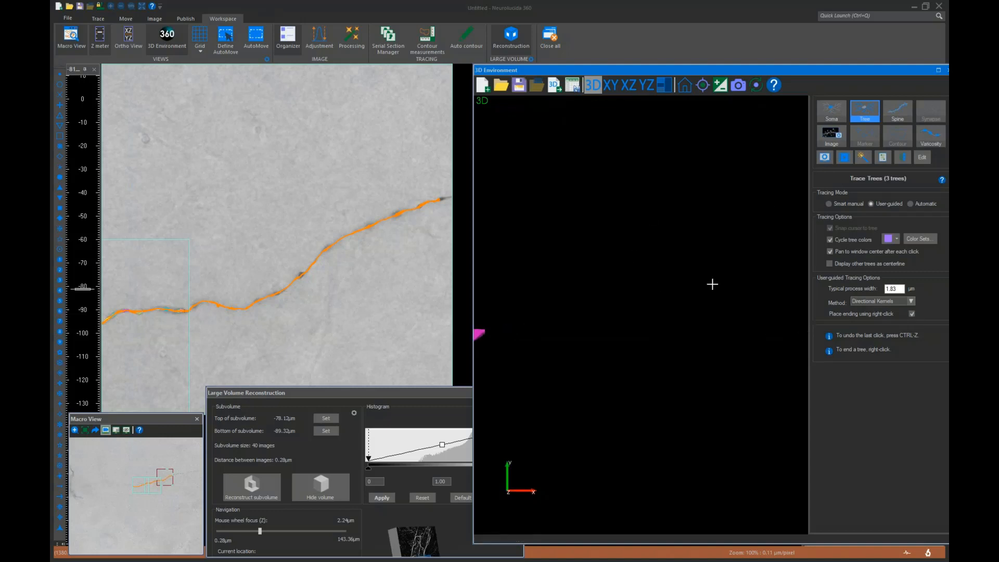
pyautogui.moveTo(725, 286); pyautogui.dragTo(541, 277, button='middle')
pyautogui.moveTo(716, 294); pyautogui.dragTo(513, 299, button='middle')
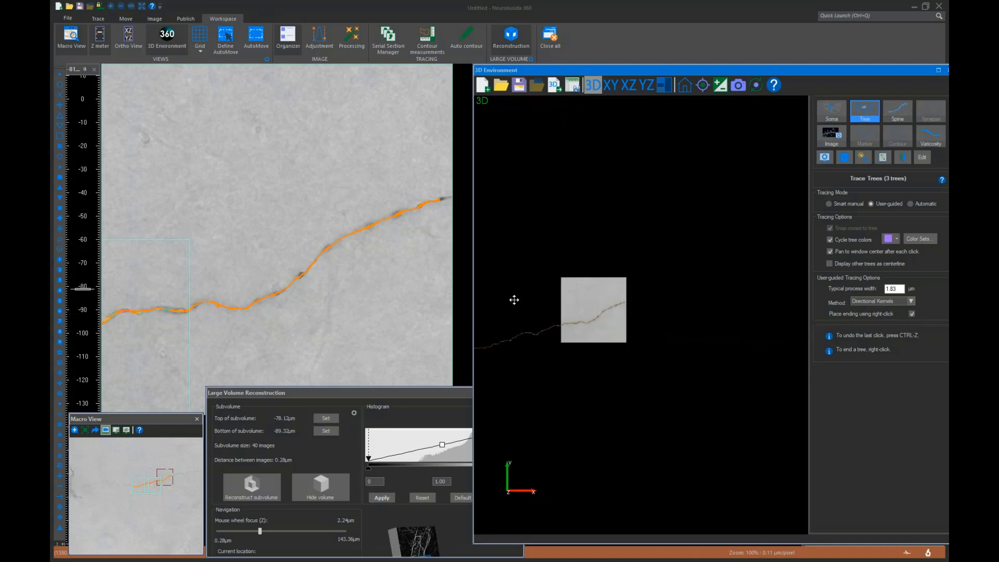
pyautogui.scroll(3, 586, 311)
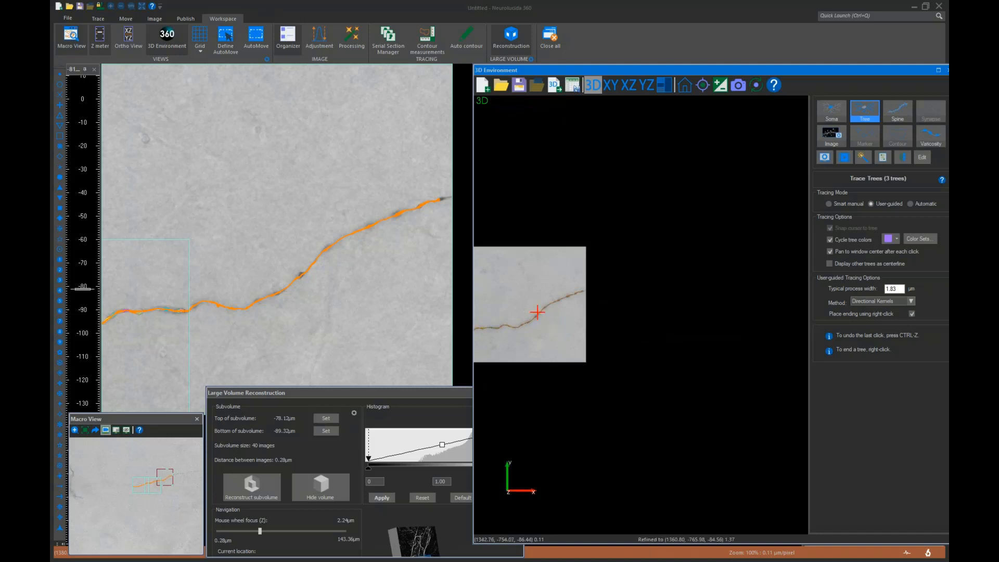
pyautogui.click(927, 134)
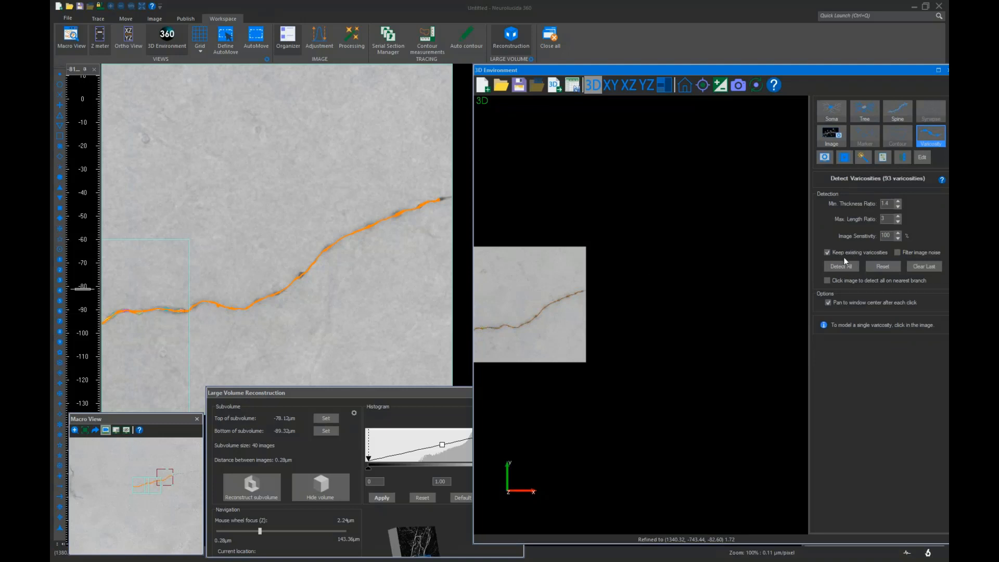
pyautogui.moveTo(498, 292); pyautogui.dragTo(589, 278, button='middle')
pyautogui.scroll(6, 634, 314)
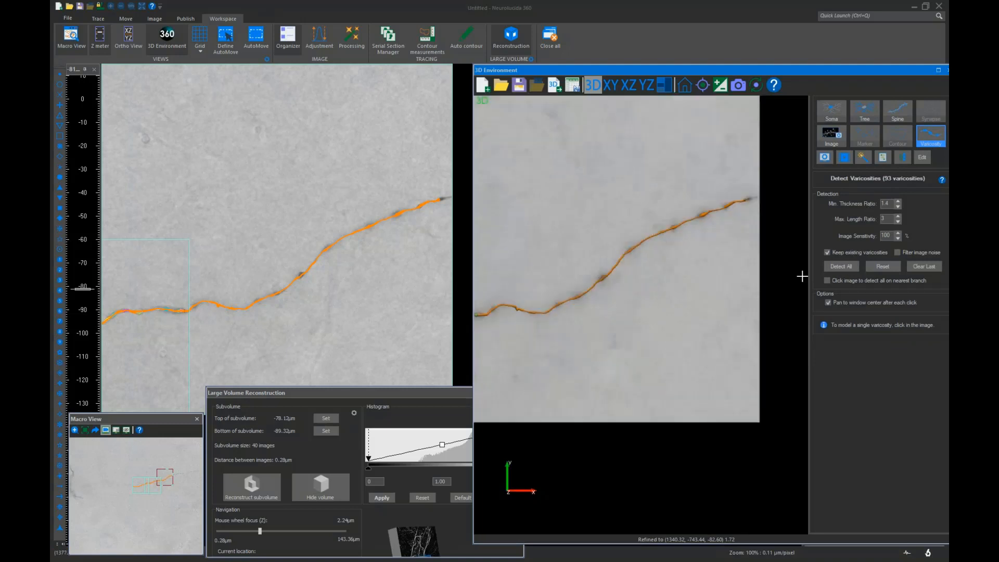
pyautogui.click(842, 266)
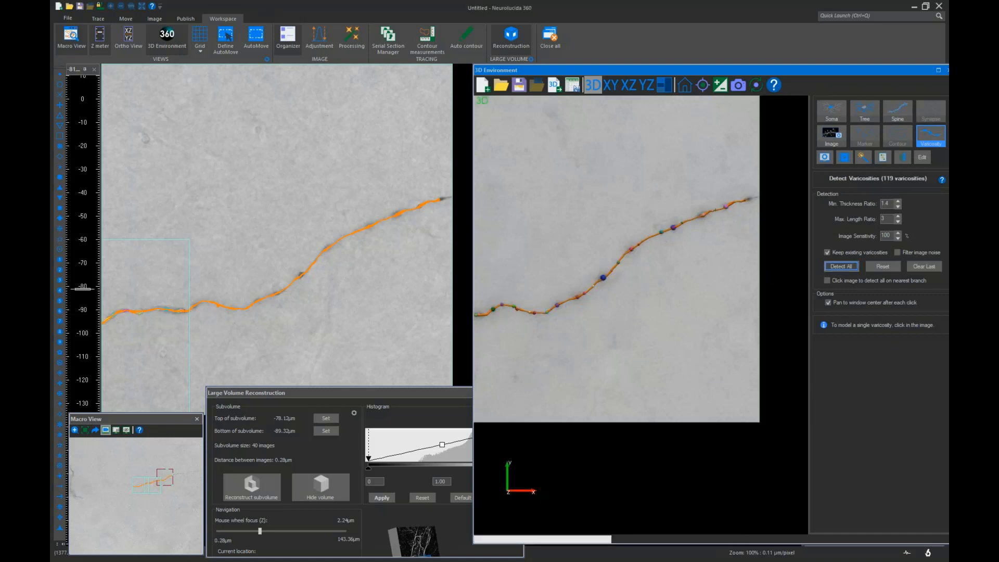
# Toggle the tracing display off and on to compare the detected varicosities against the underlying image
pyautogui.click(720, 85)
pyautogui.scroll(6, 671, 267)
pyautogui.scroll(-3, 671, 267)
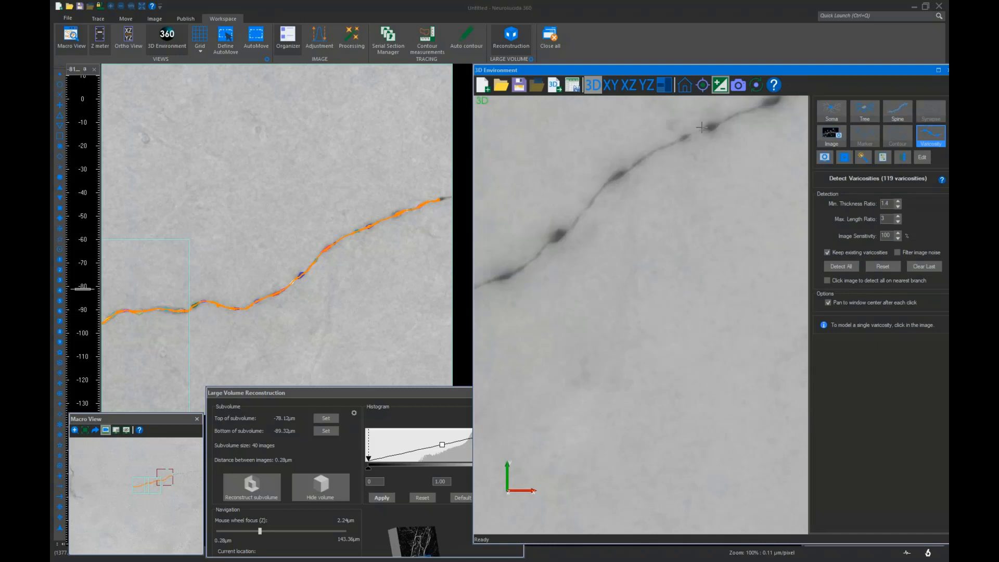
pyautogui.click(720, 88)
pyautogui.click(720, 89)
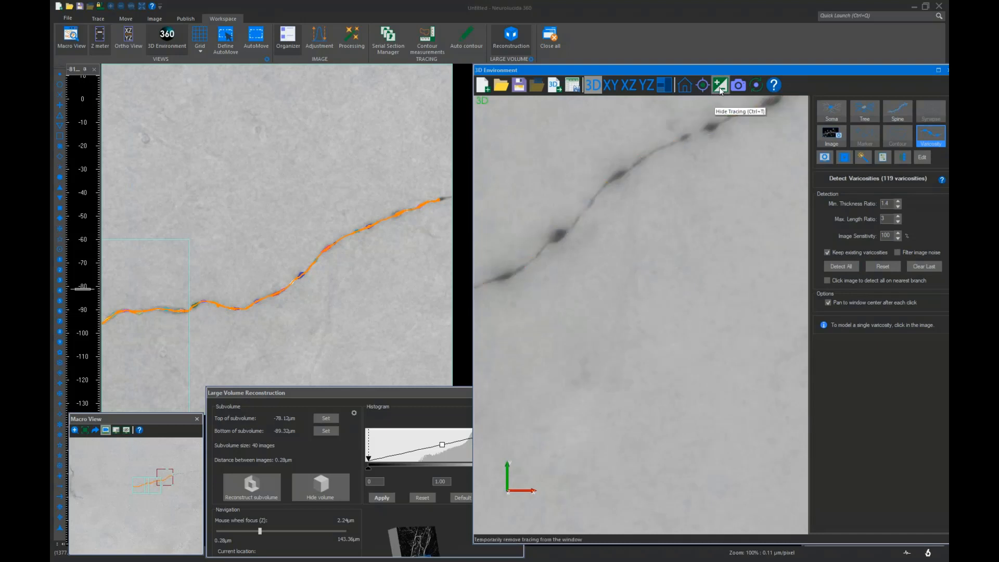
pyautogui.click(720, 88)
pyautogui.click(720, 88)
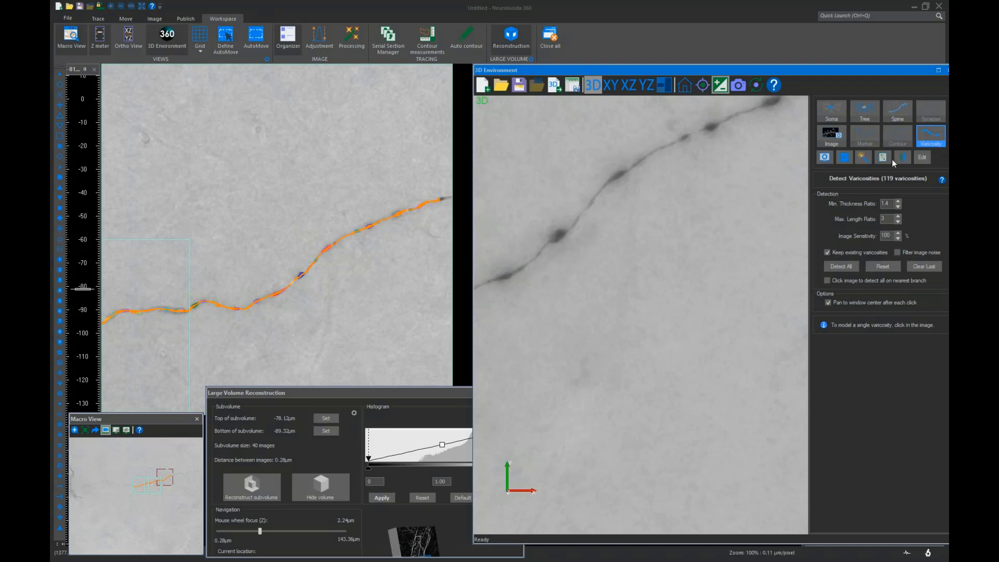
pyautogui.click(721, 85)
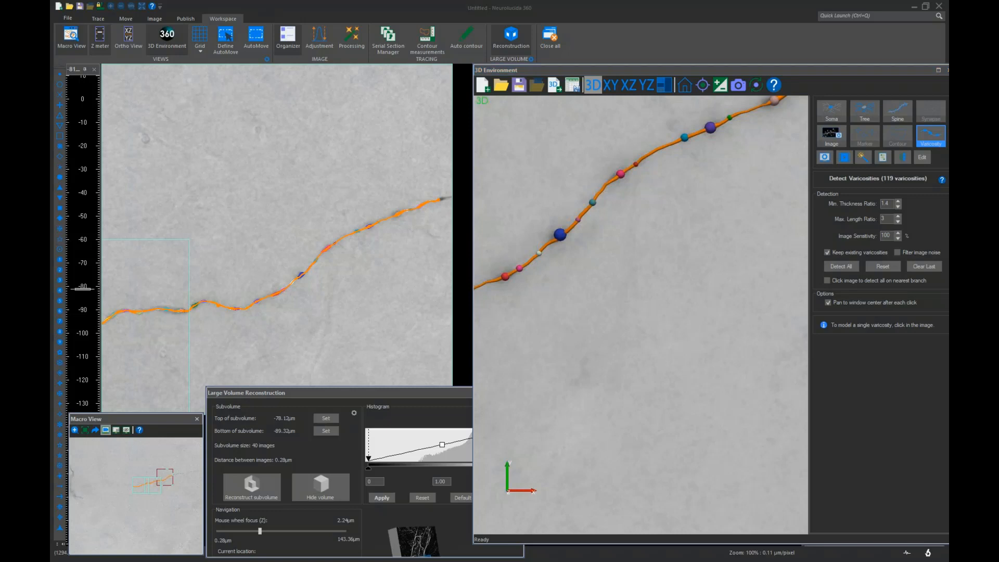
# Browse the new image stack by moving around the macro view and stepping the focus through the stack to find a region
pyautogui.press('alt')
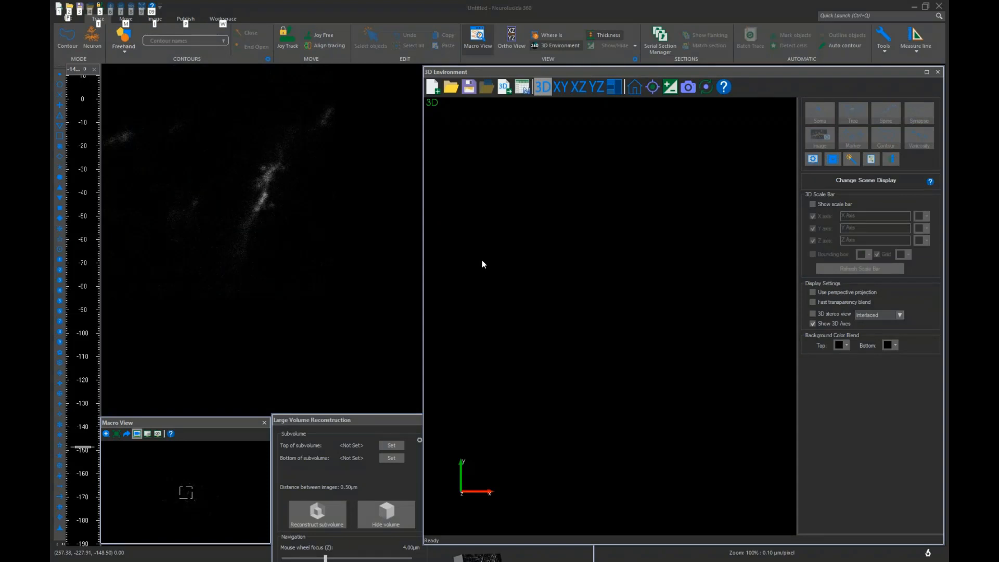
pyautogui.click(188, 490)
pyautogui.scroll(-7, 224, 321)
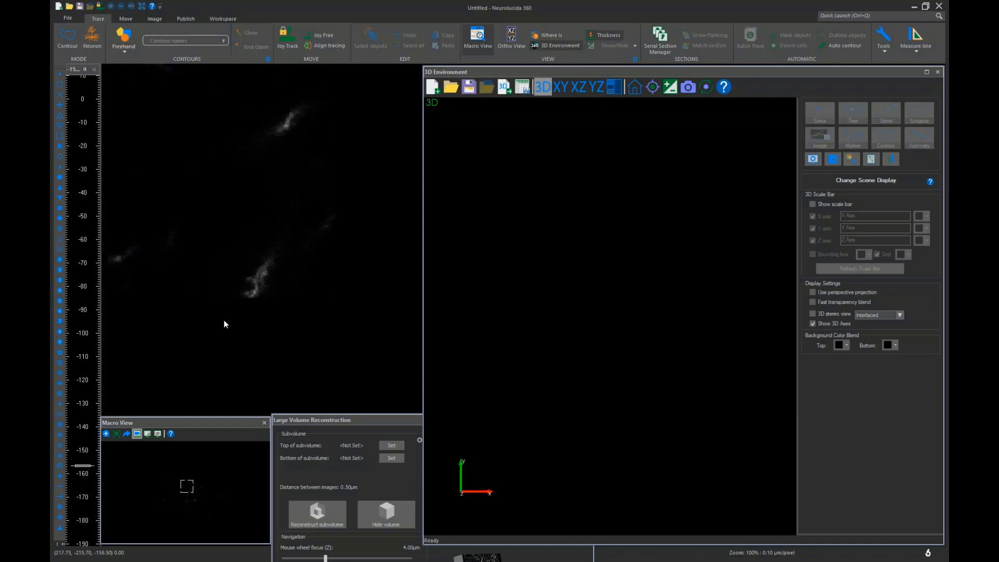
pyautogui.scroll(10, 224, 321)
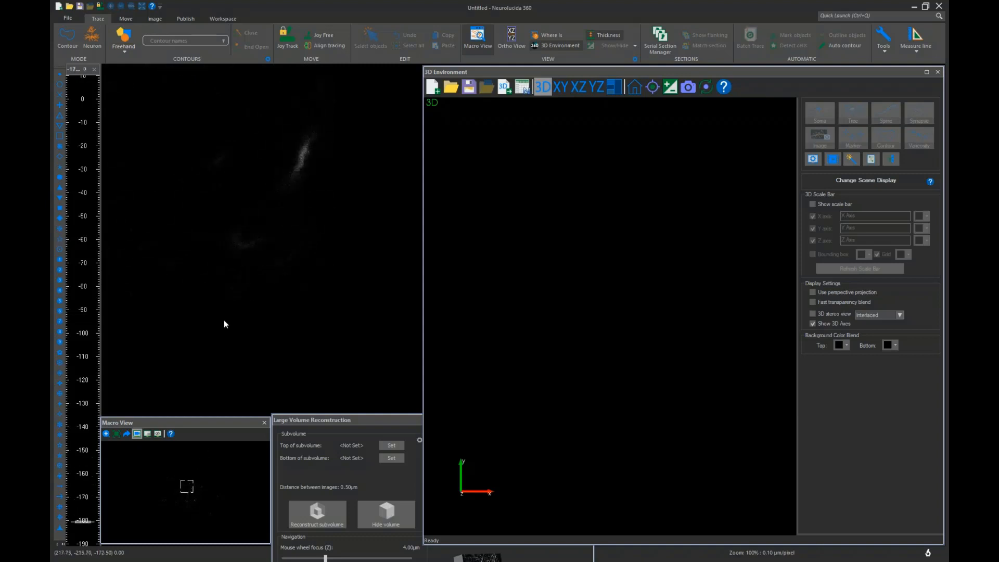
pyautogui.scroll(8, 224, 320)
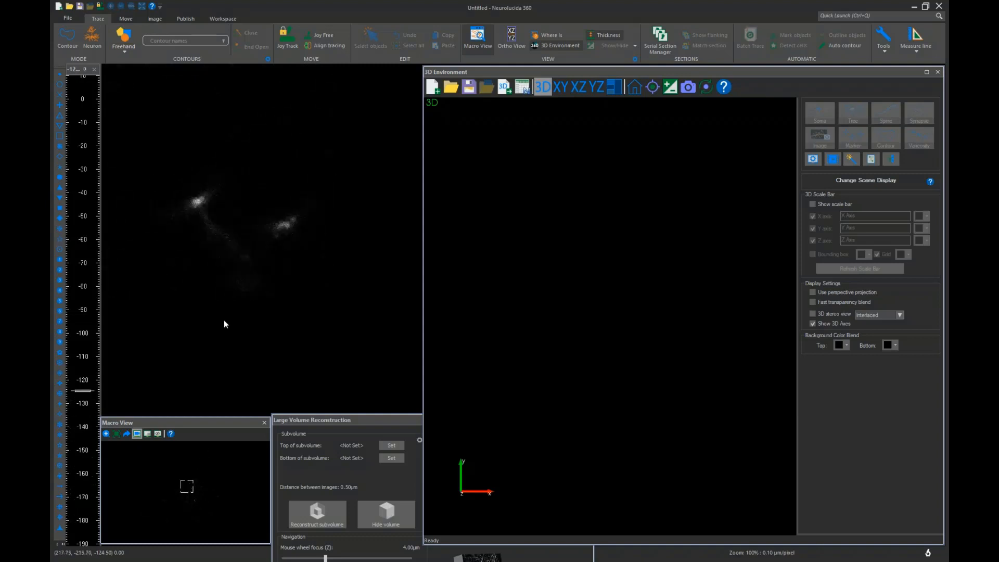
pyautogui.click(177, 495)
pyautogui.scroll(6, 214, 391)
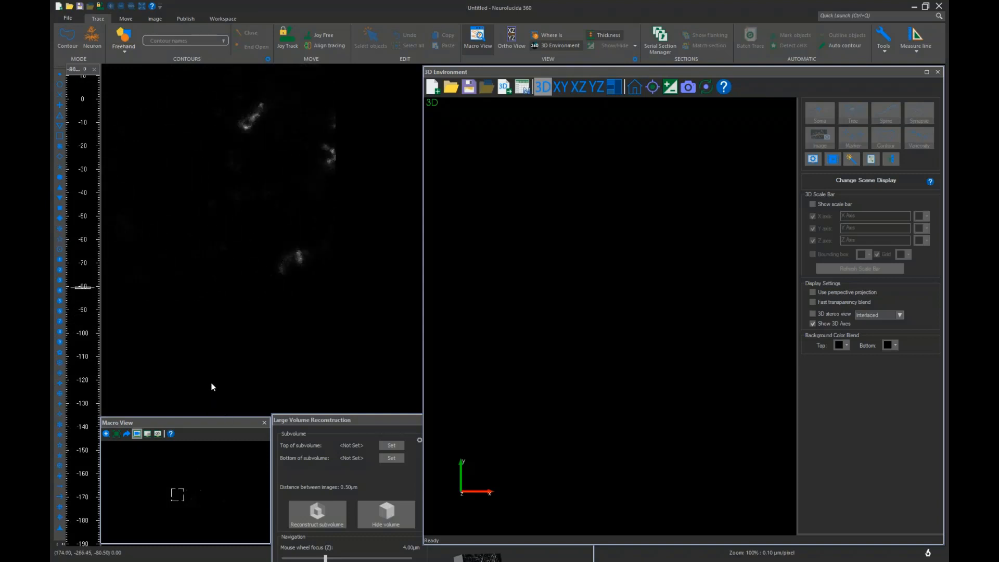
pyautogui.scroll(4, 213, 385)
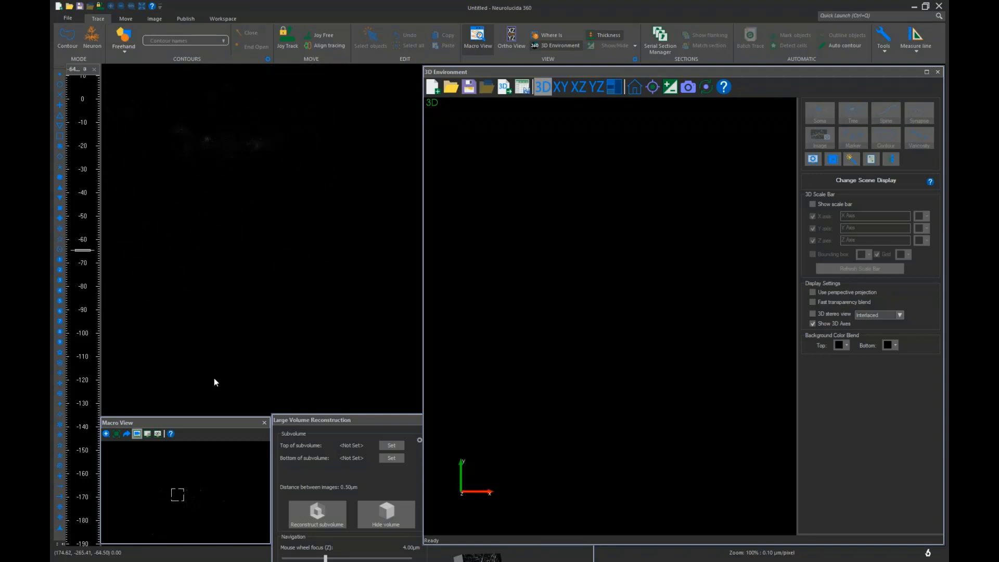
pyautogui.click(175, 486)
pyautogui.scroll(-2, 186, 387)
pyautogui.scroll(-7, 187, 389)
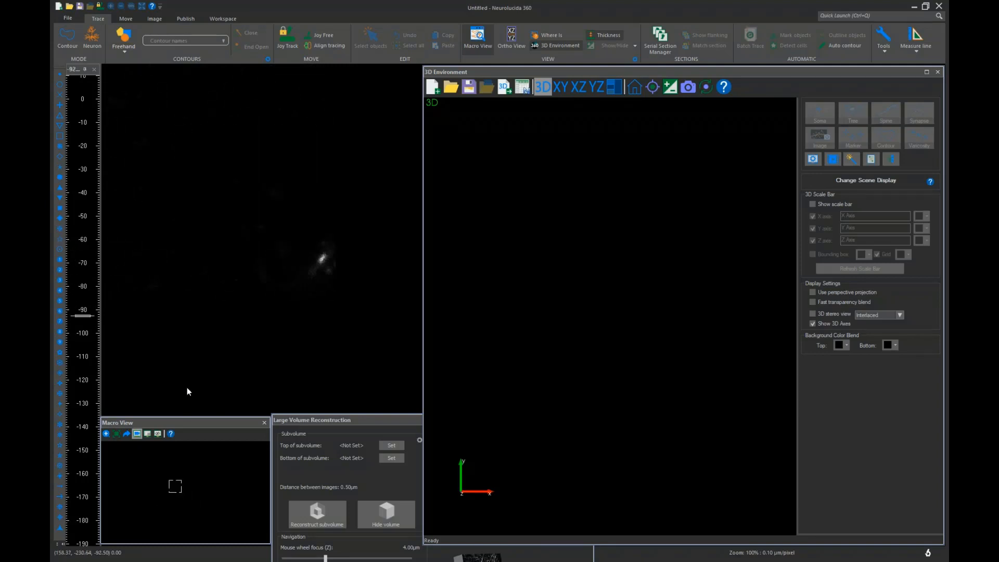
pyautogui.click(179, 486)
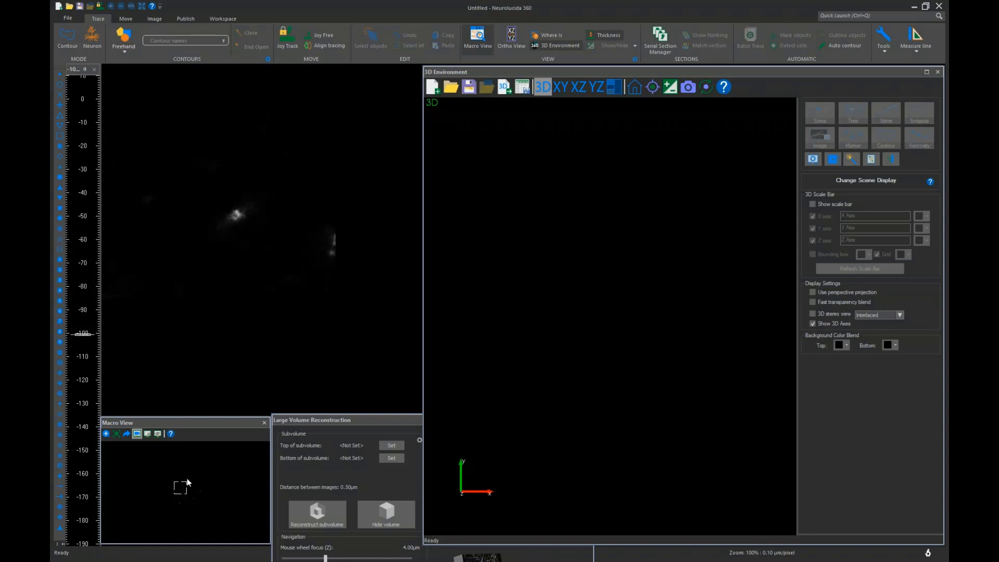
pyautogui.scroll(-1, 223, 350)
pyautogui.scroll(6, 223, 353)
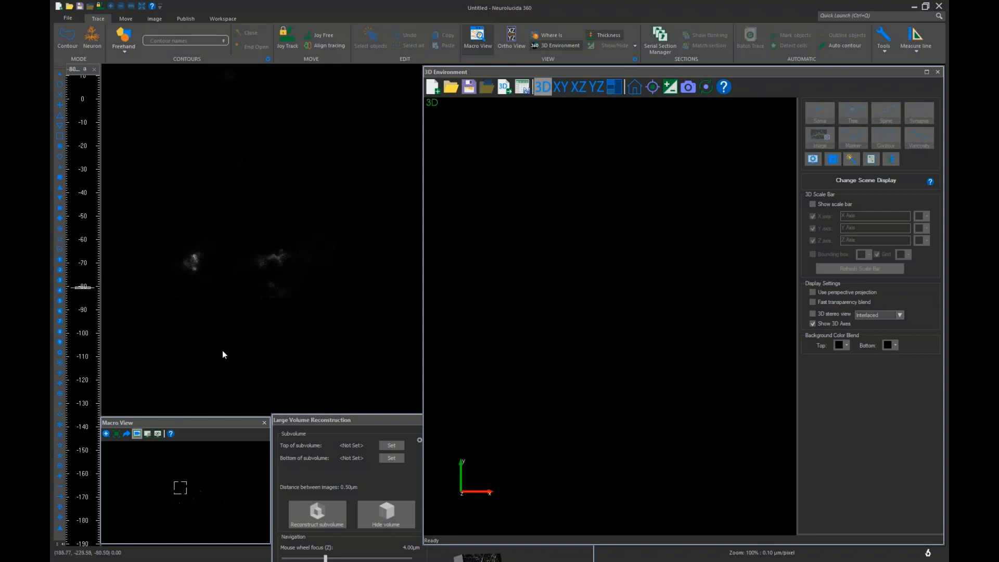
pyautogui.scroll(5, 223, 358)
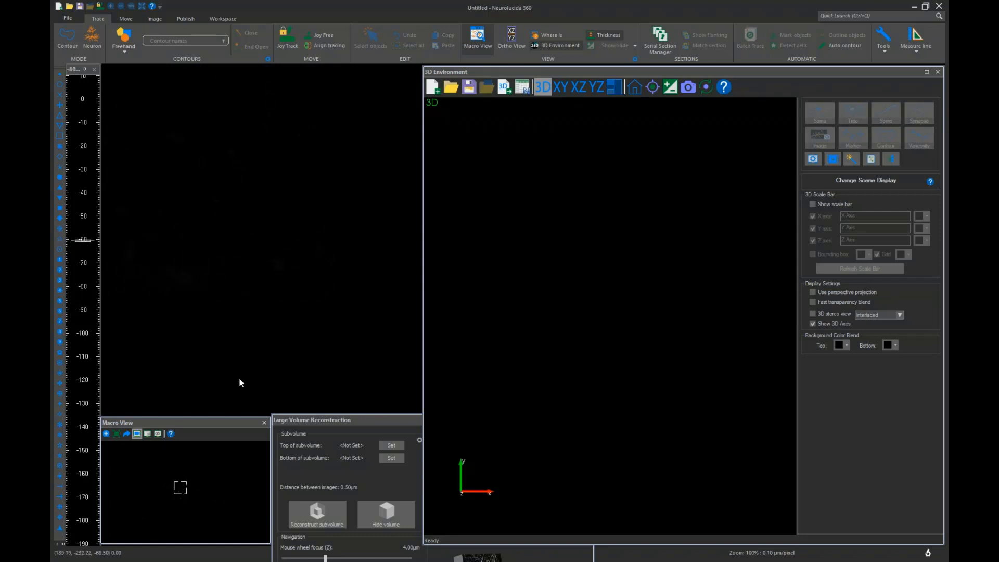
# Set the subvolume top at -60.50 µm and bottom at -104.50 µm, then reconstruct the subvolume
pyautogui.click(391, 446)
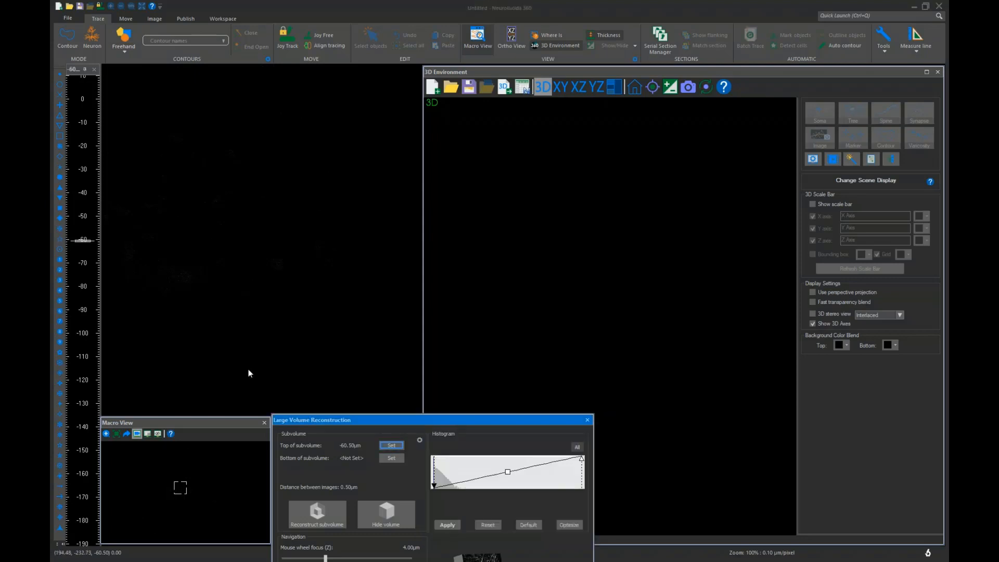
pyautogui.scroll(-2, 248, 370)
pyautogui.scroll(-9, 249, 370)
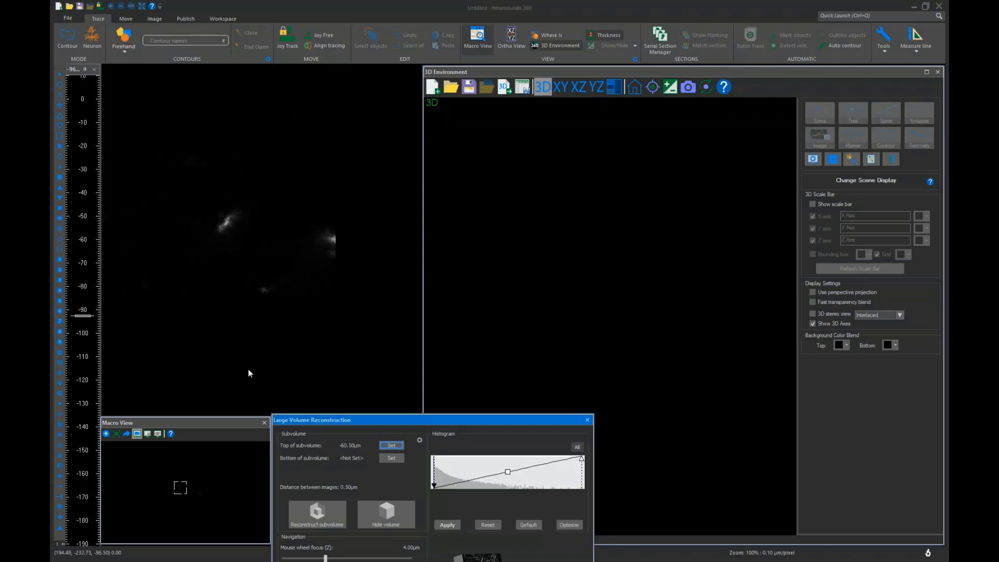
pyautogui.scroll(-7, 248, 370)
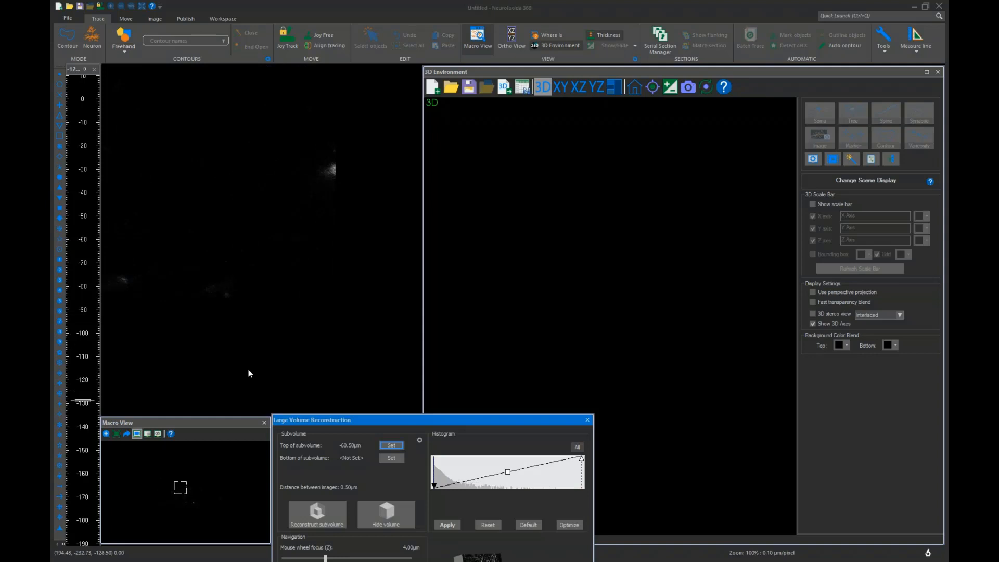
pyautogui.click(391, 458)
pyautogui.scroll(3, 273, 369)
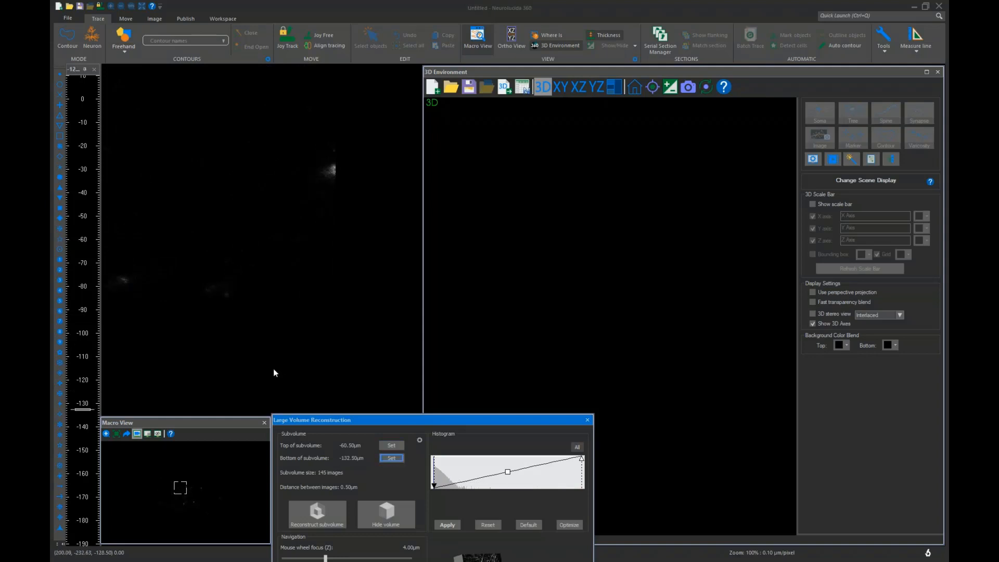
pyautogui.scroll(4, 295, 385)
pyautogui.click(392, 458)
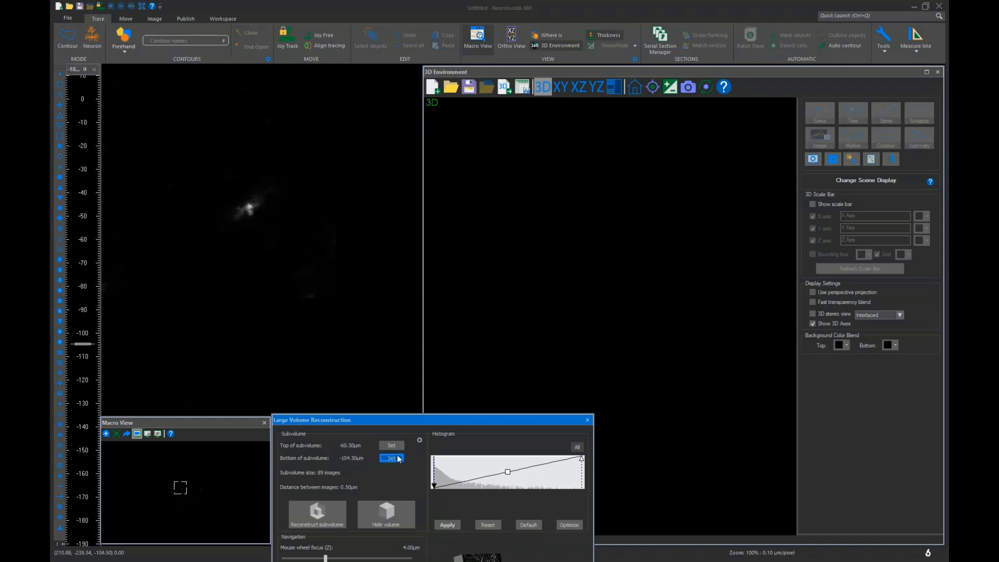
pyautogui.click(315, 519)
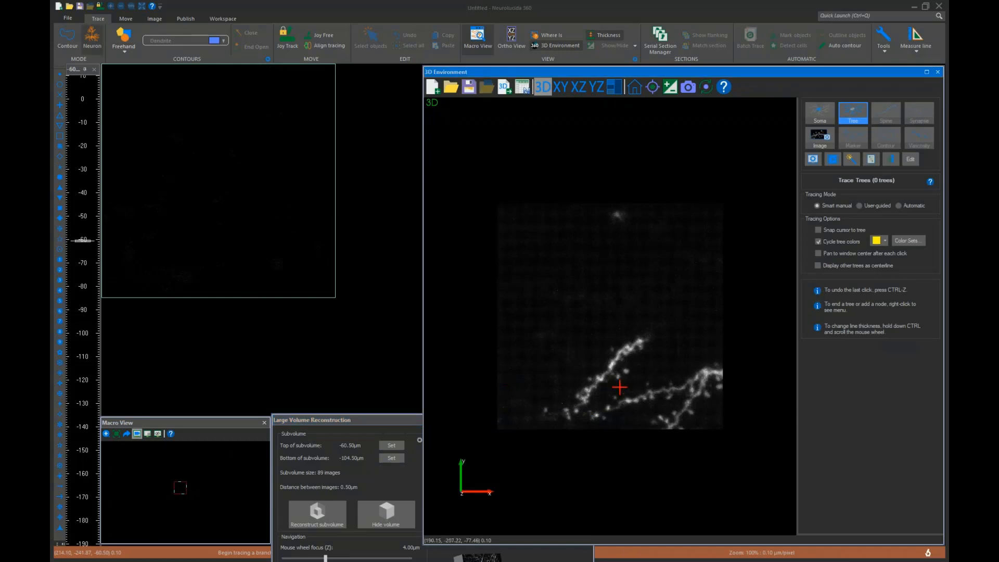
# In User-guided tree mode, trace the upper dendrite from its top end down toward the lower left and end the tree
pyautogui.scroll(5, 574, 329)
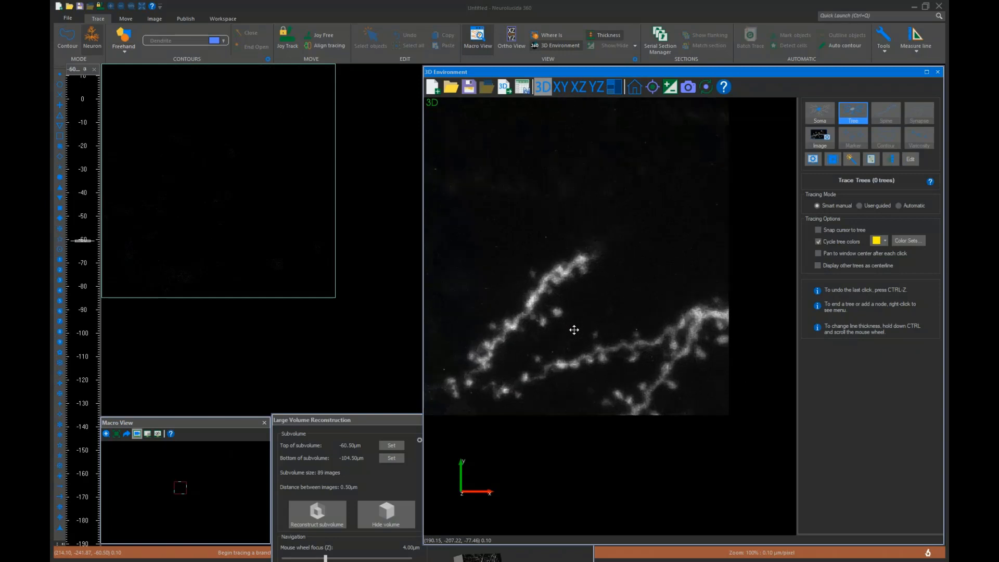
pyautogui.scroll(1, 574, 330)
pyautogui.moveTo(577, 330); pyautogui.dragTo(703, 336, button='middle')
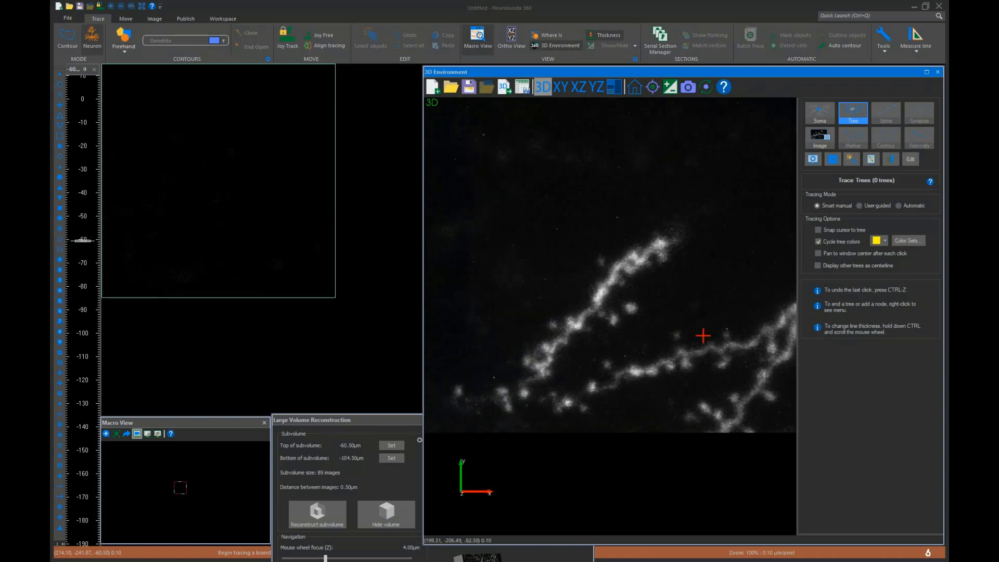
pyautogui.moveTo(702, 335); pyautogui.dragTo(651, 289)
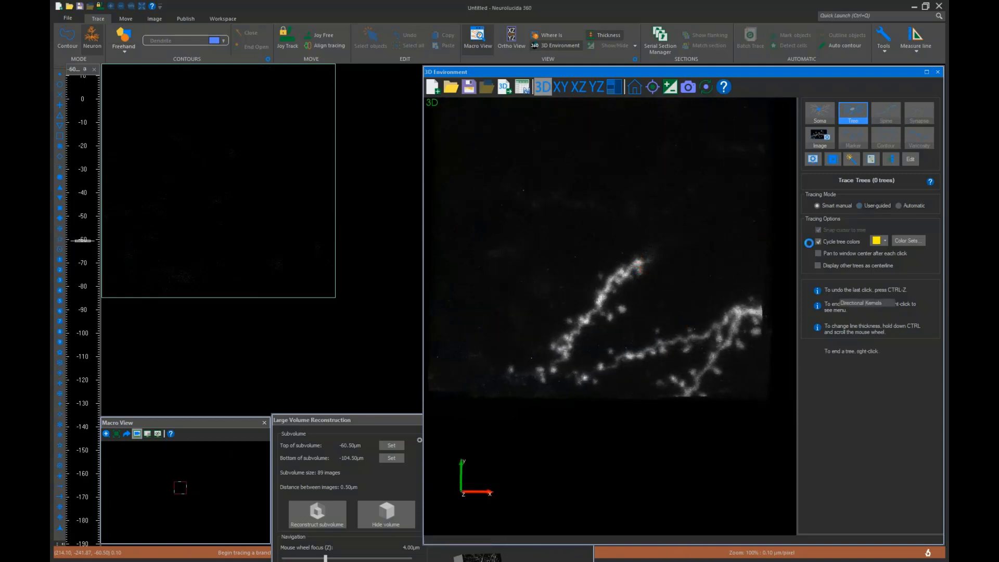
pyautogui.click(644, 272)
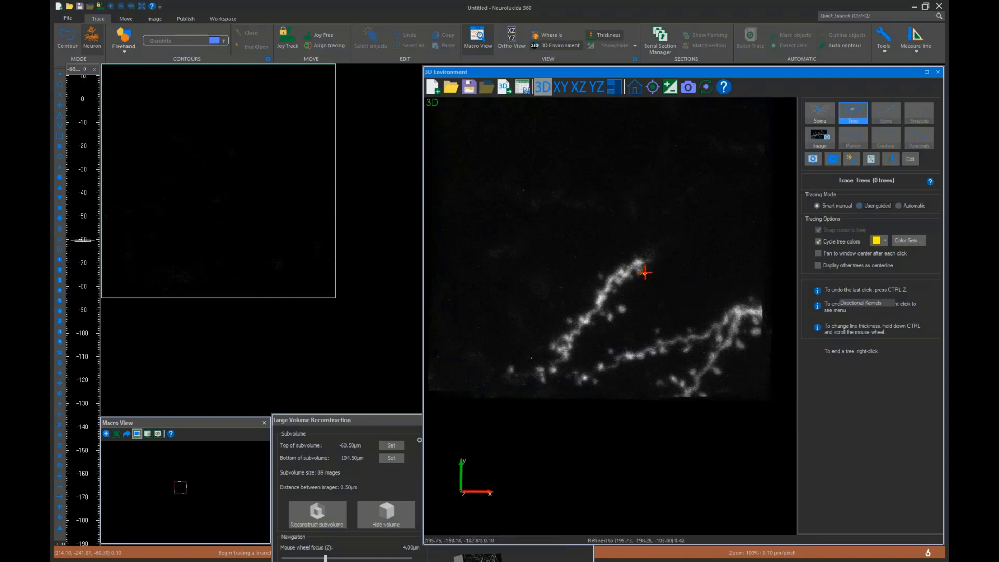
pyautogui.moveTo(645, 272); pyautogui.dragTo(649, 265)
pyautogui.click(650, 260)
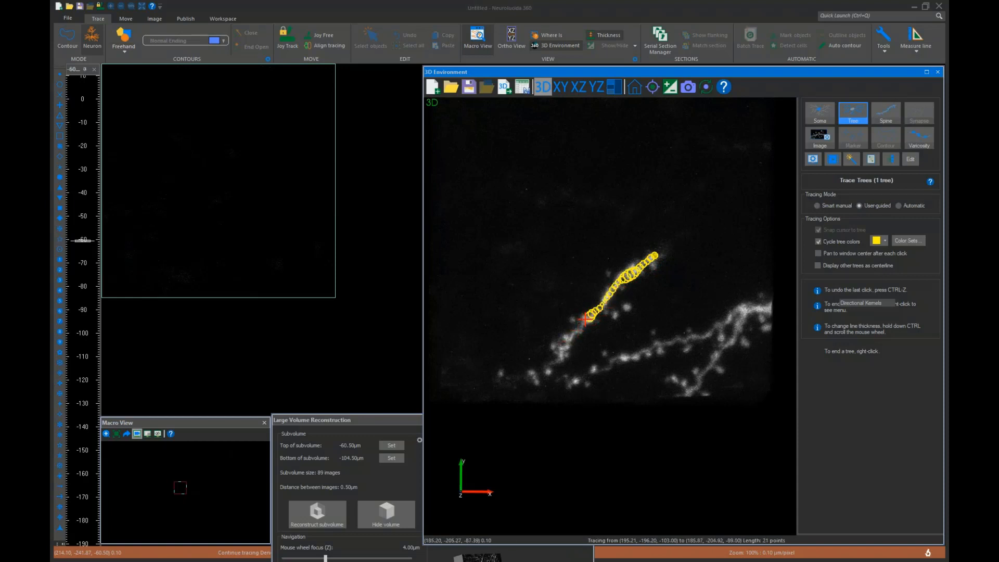
pyautogui.click(583, 321)
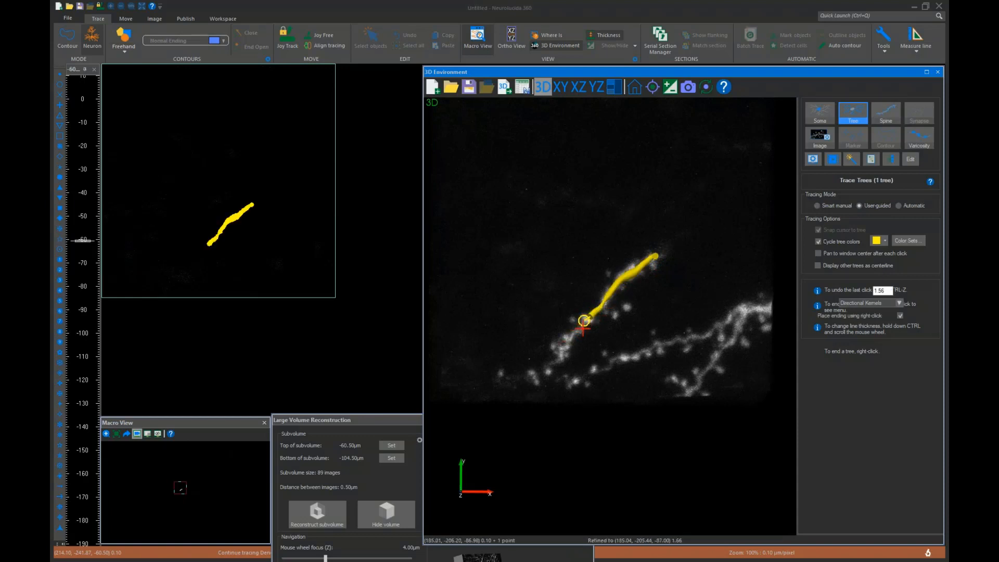
pyautogui.click(560, 357)
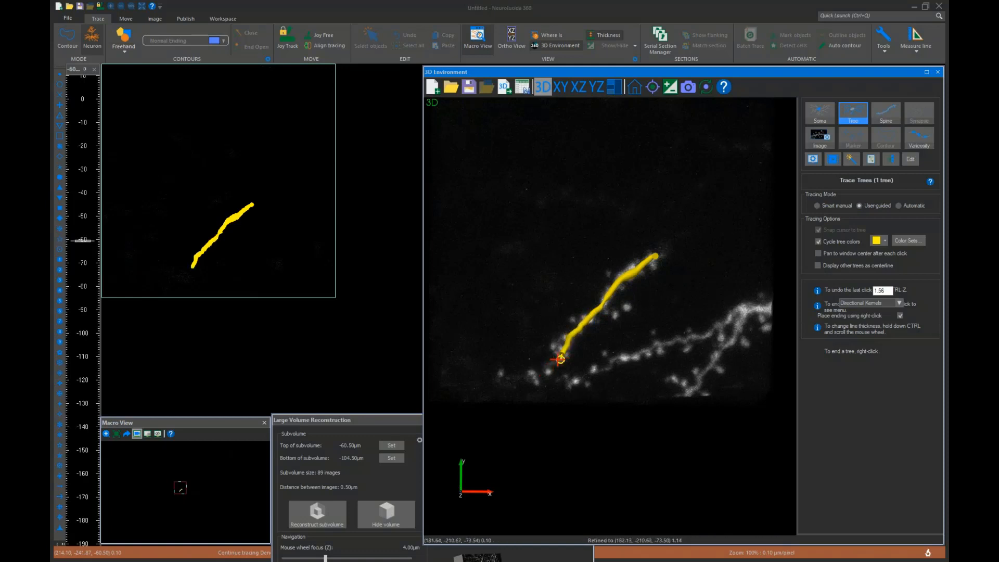
pyautogui.rightClick(559, 360)
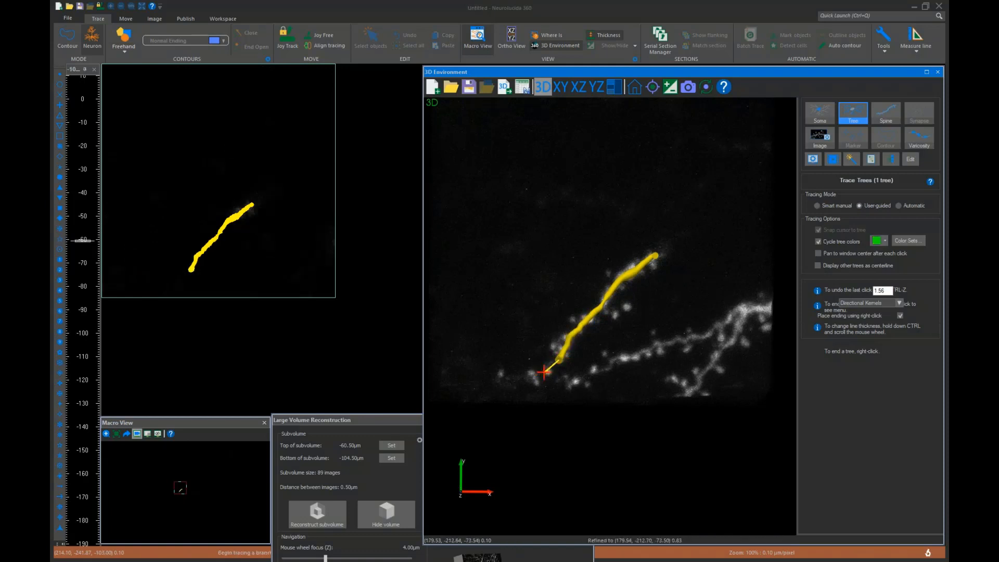
# Trace the lower dendrite from its lower-left end up toward the upper right and end the tree
pyautogui.click(573, 381)
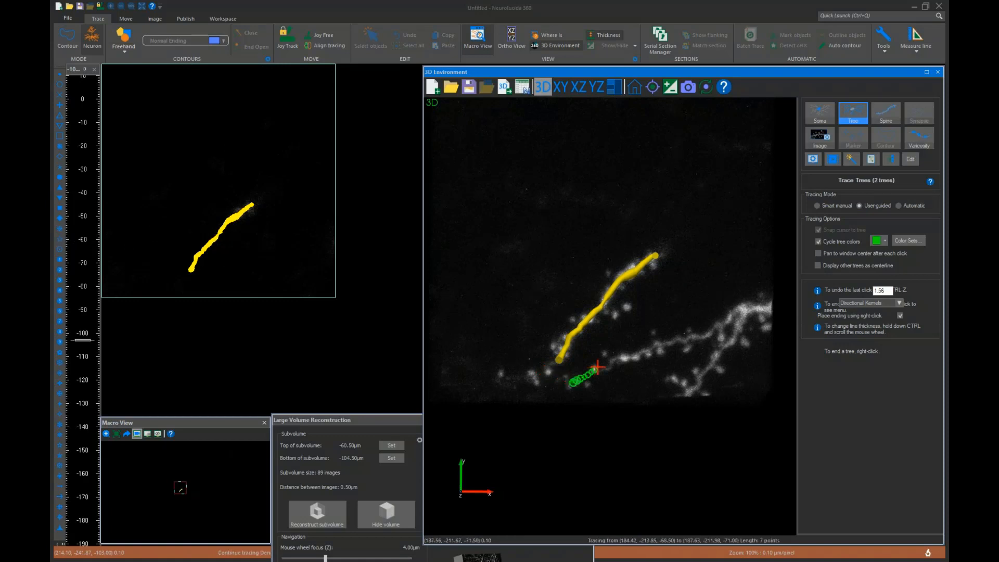
pyautogui.click(654, 346)
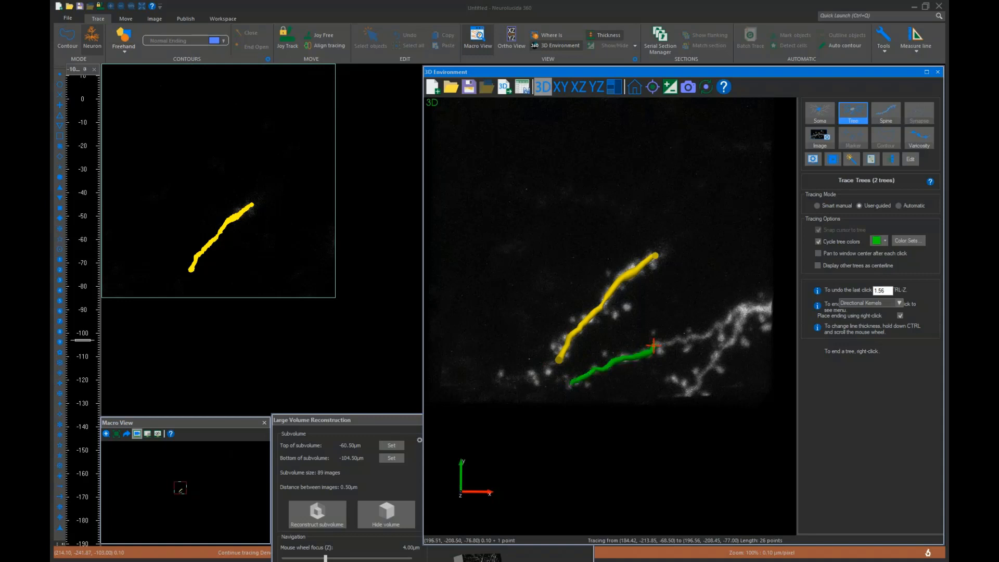
pyautogui.click(738, 309)
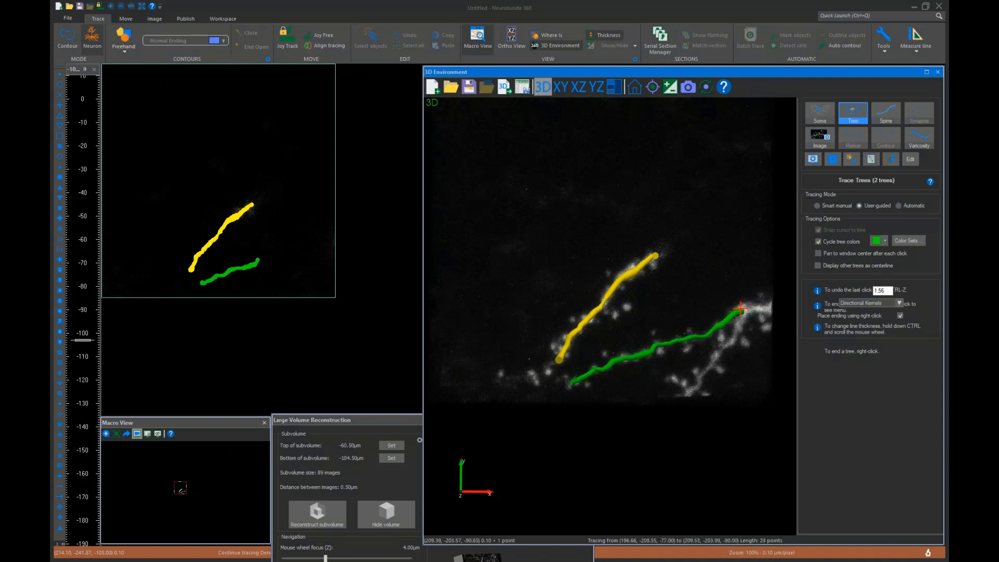
pyautogui.rightClick(768, 309)
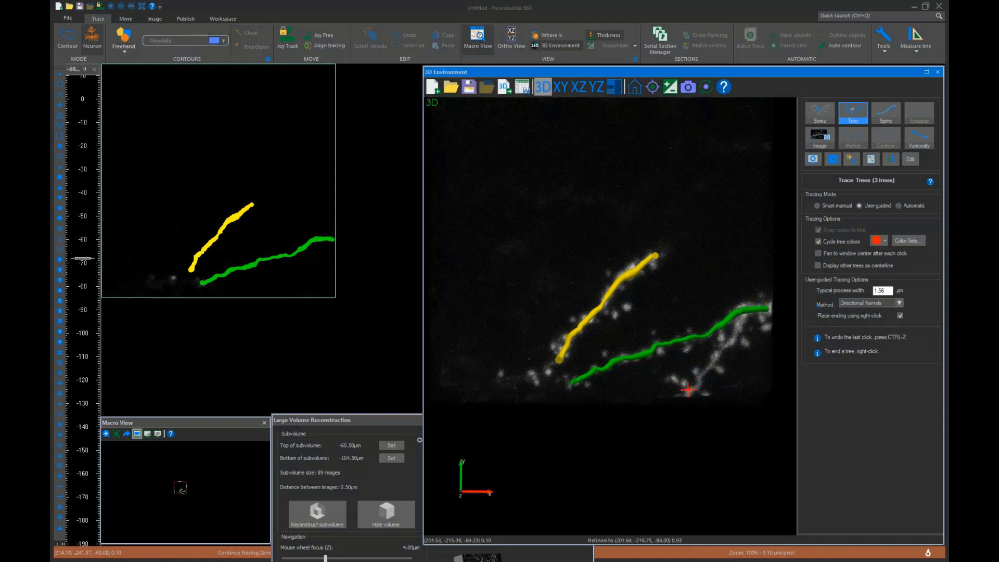
# Trace a side branch from below up to the lower dendrite, joining it to that tree
pyautogui.click(687, 390)
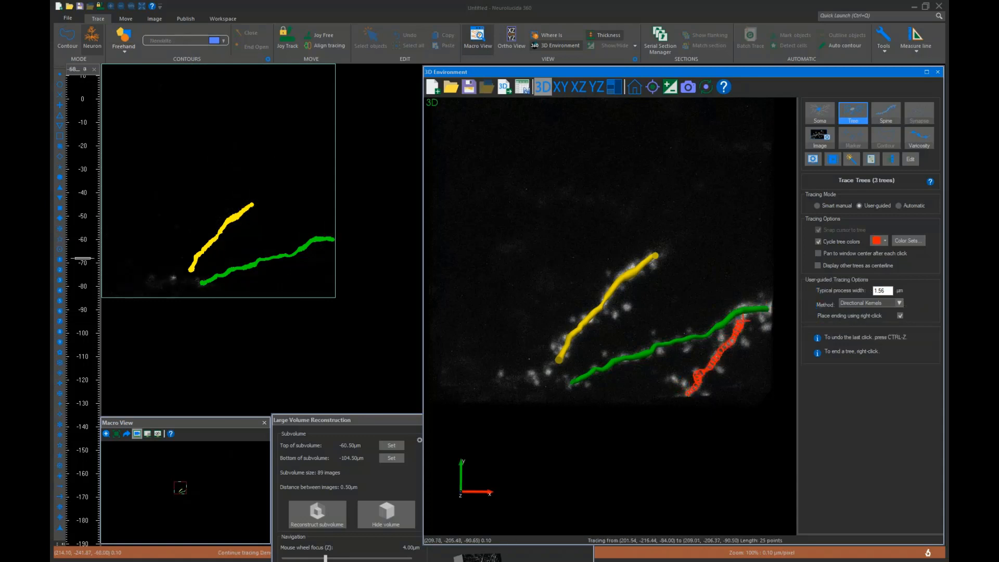
pyautogui.click(745, 311)
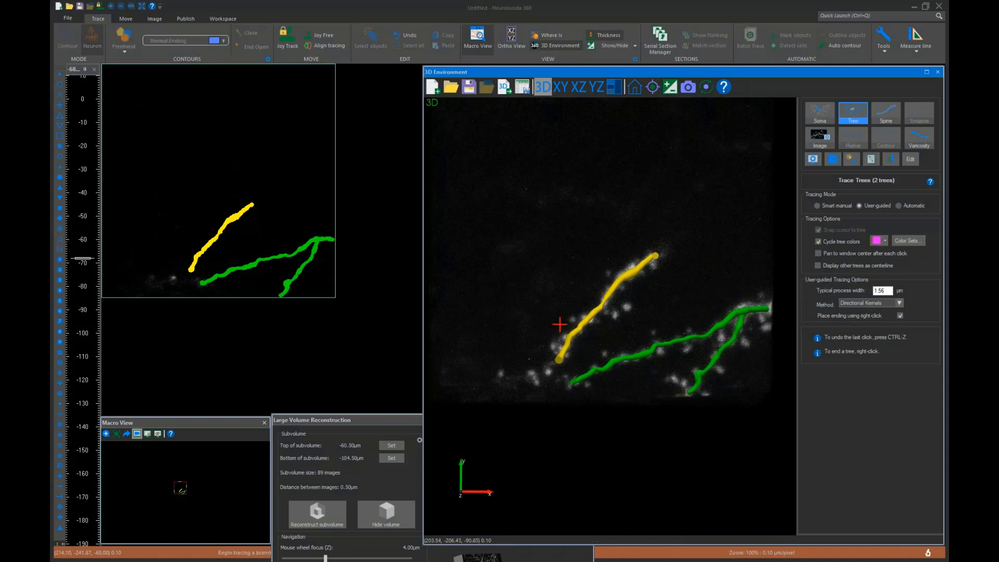
# Switch to the Spine tool and detect all spines along the traced dendrites
pyautogui.moveTo(542, 326)
pyautogui.mouseDown()
pyautogui.moveTo(580, 318)
pyautogui.moveTo(562, 223)
pyautogui.moveTo(554, 323)
pyautogui.mouseUp()
pyautogui.scroll(-3, 579, 319)
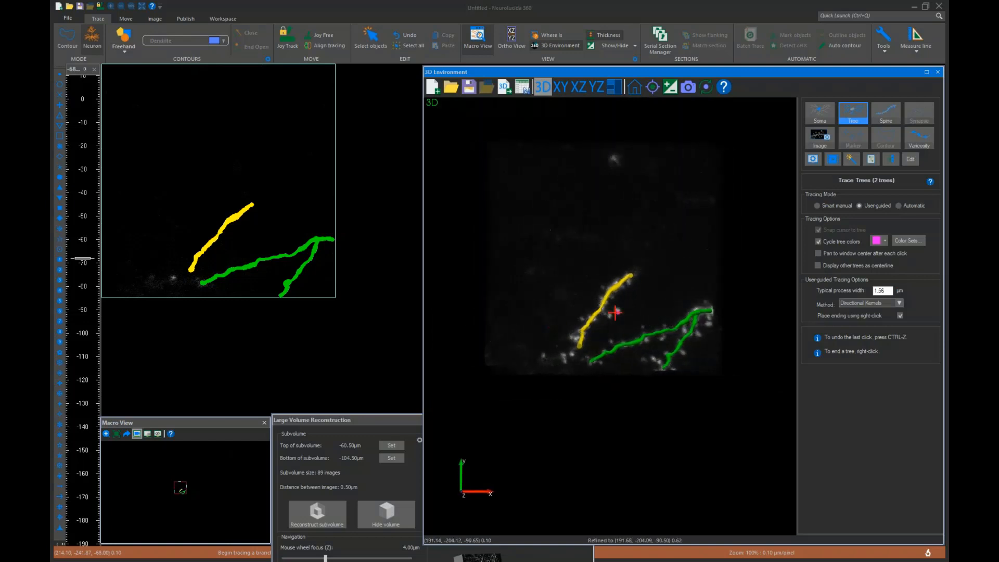
pyautogui.moveTo(639, 289); pyautogui.dragTo(635, 318, button='middle')
pyautogui.scroll(2, 659, 303)
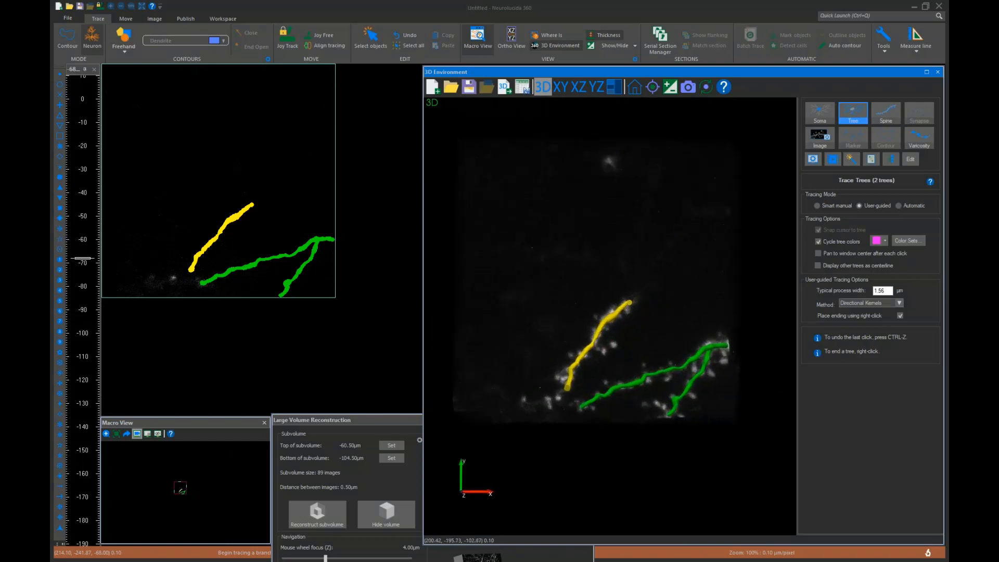
pyautogui.click(886, 111)
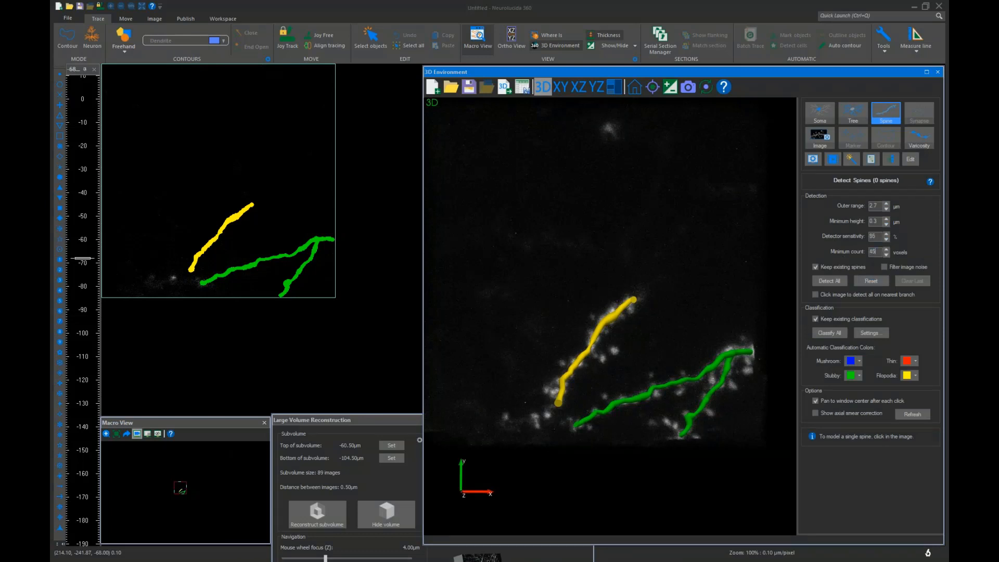
pyautogui.click(822, 282)
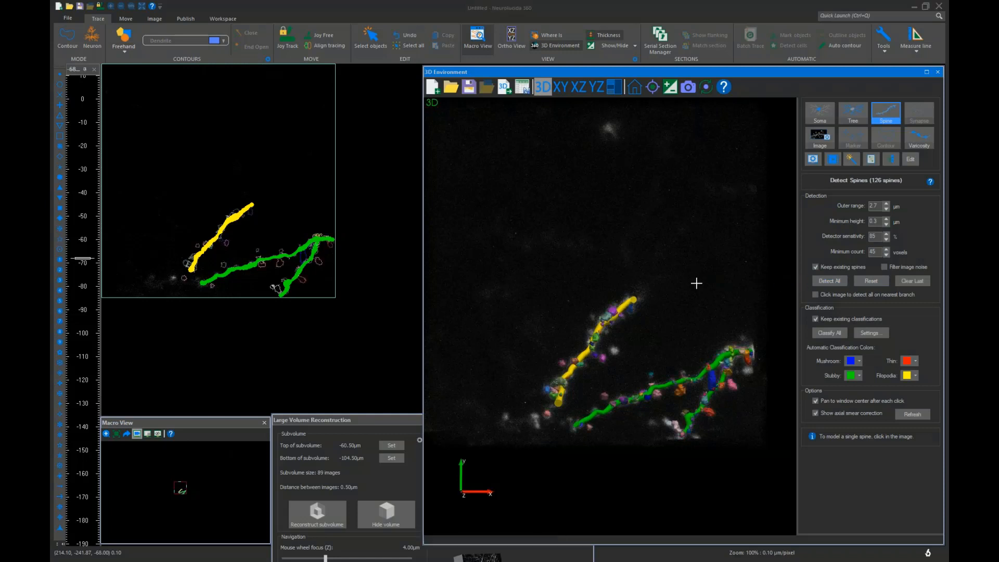
pyautogui.moveTo(696, 283)
pyautogui.mouseDown()
pyautogui.moveTo(666, 277)
pyautogui.moveTo(703, 292)
pyautogui.mouseUp()
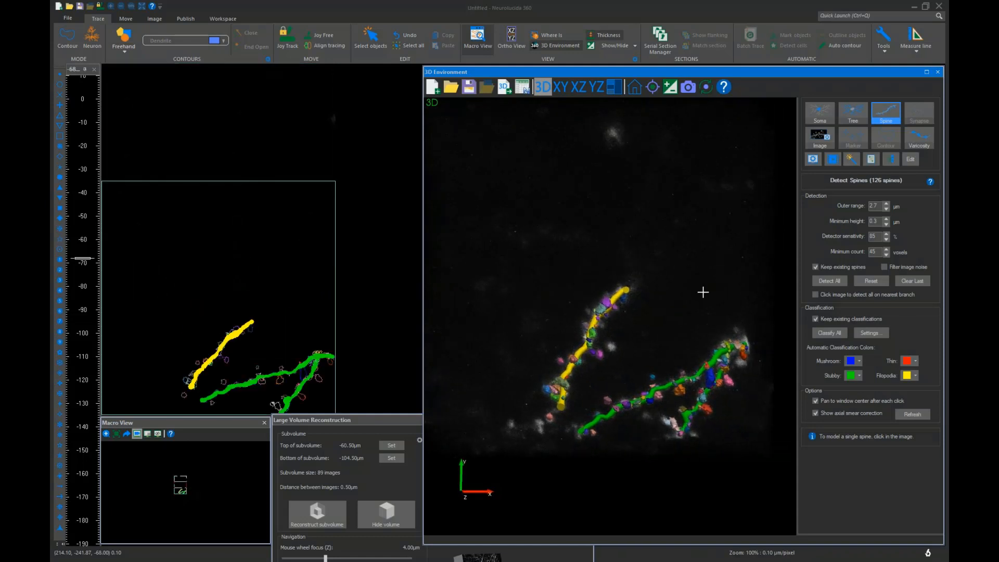
# Focus down through the image stack and set the bottom of the subvolume at -84.00 µm
pyautogui.scroll(-5, 261, 240)
pyautogui.scroll(4, 260, 239)
pyautogui.scroll(3, 277, 284)
pyautogui.scroll(-1, 277, 285)
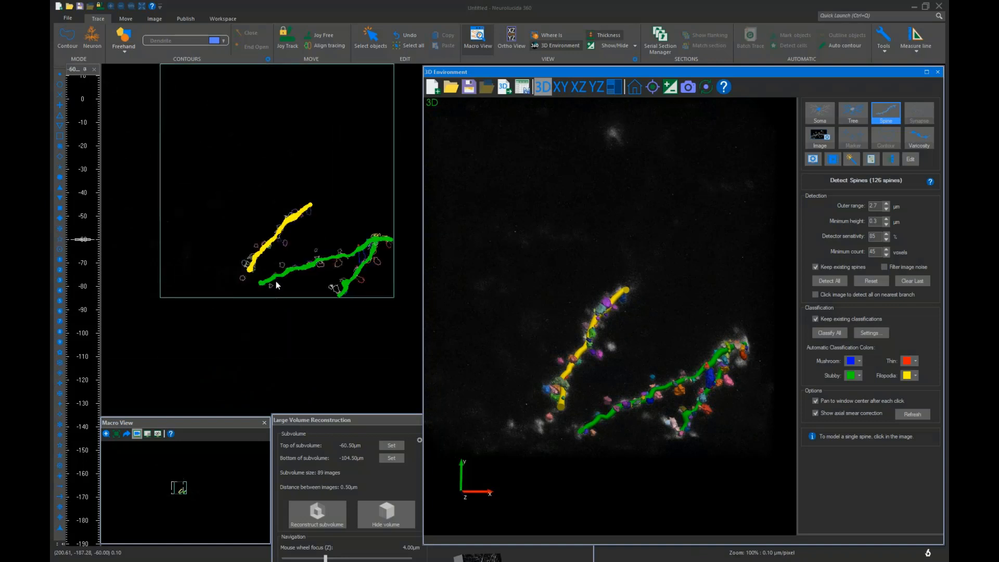
pyautogui.scroll(-5, 276, 281)
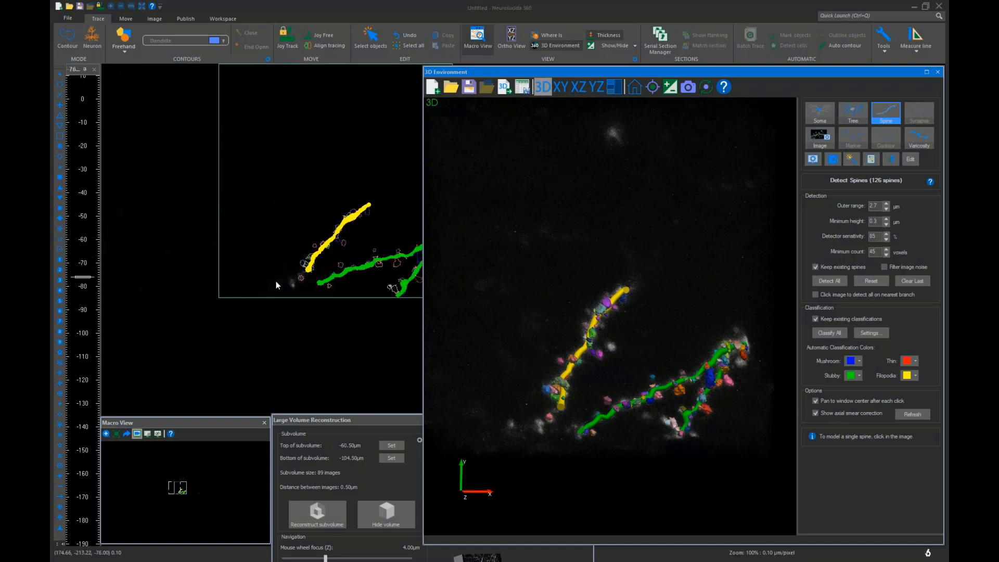
pyautogui.scroll(-1, 275, 282)
pyautogui.scroll(2, 274, 282)
pyautogui.scroll(-3, 274, 282)
pyautogui.scroll(2, 276, 330)
pyautogui.click(391, 458)
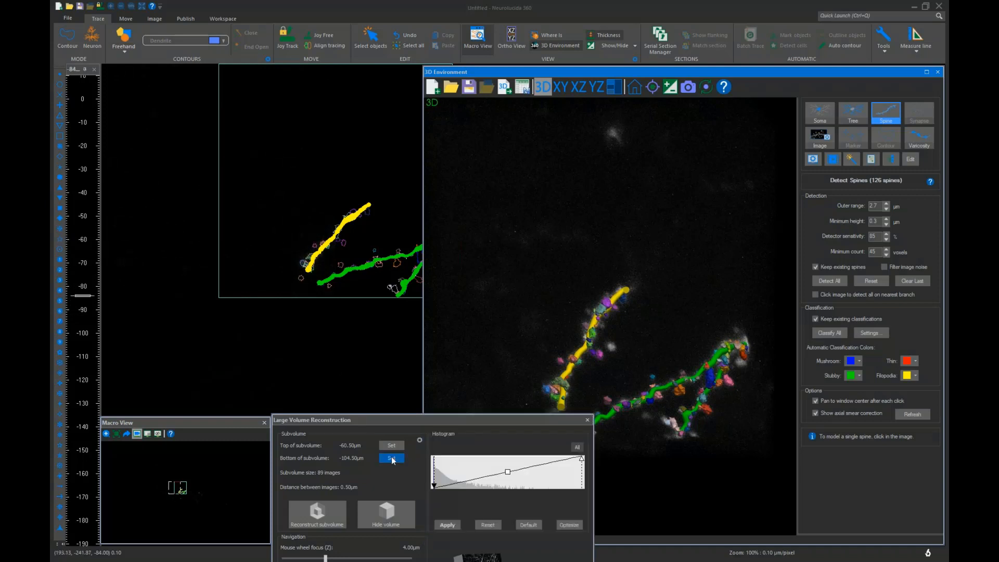
# Focus up through the stack, set the top of the subvolume at -60.00 µm, and reconstruct the subvolume
pyautogui.scroll(-2, 250, 319)
pyautogui.scroll(9, 250, 319)
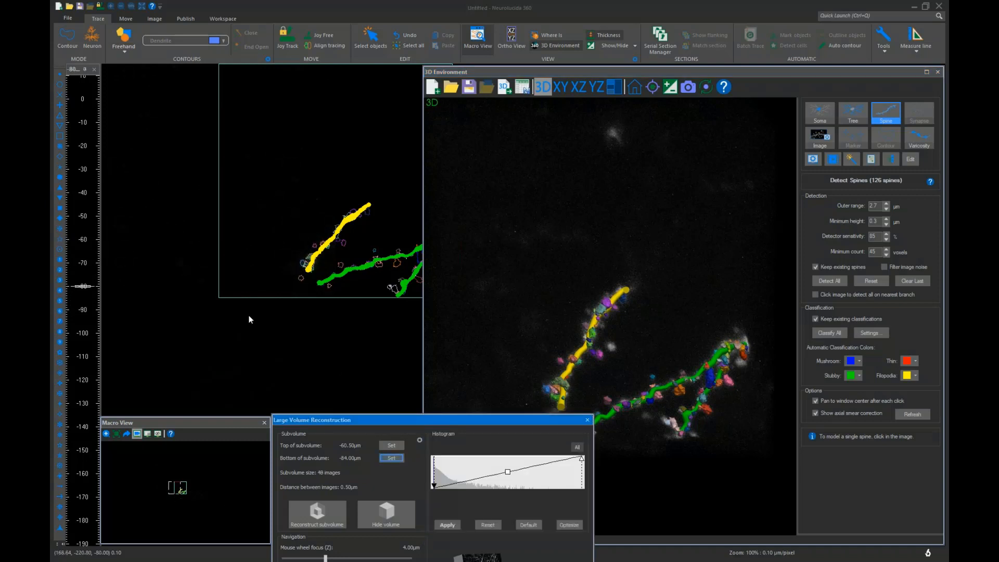
pyautogui.scroll(-4, 250, 319)
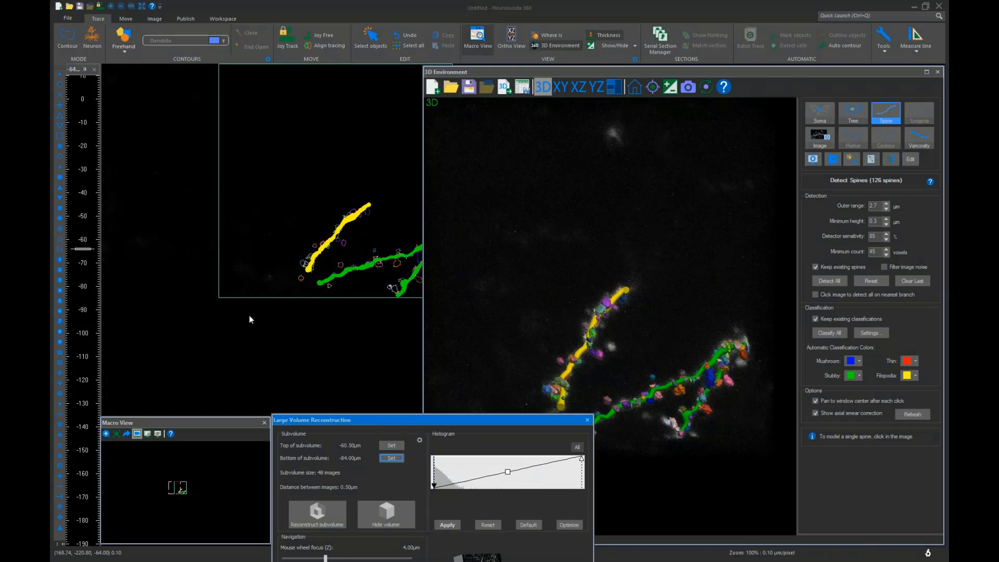
pyautogui.scroll(3, 250, 319)
pyautogui.click(391, 446)
pyautogui.click(316, 513)
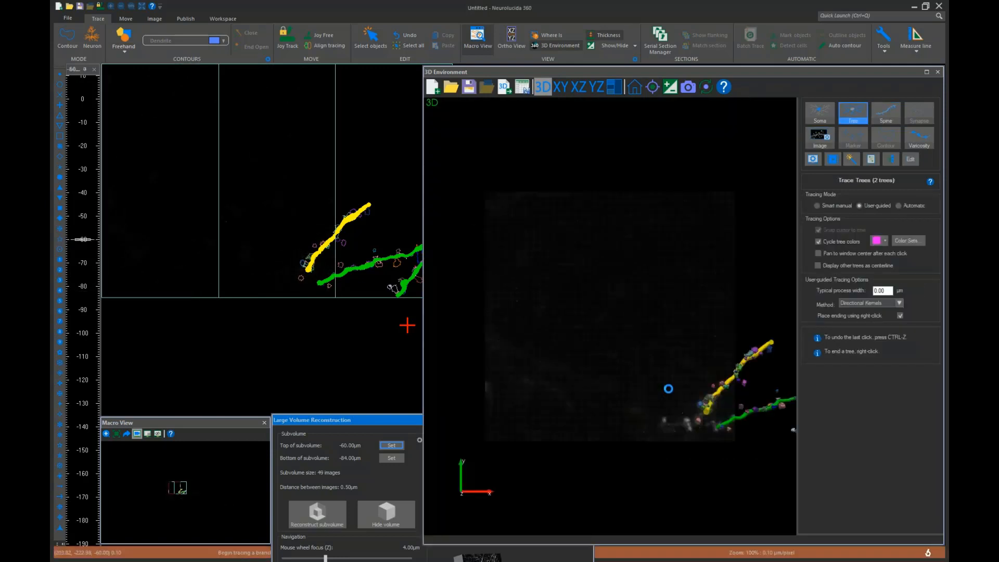
pyautogui.scroll(-1, 665, 391)
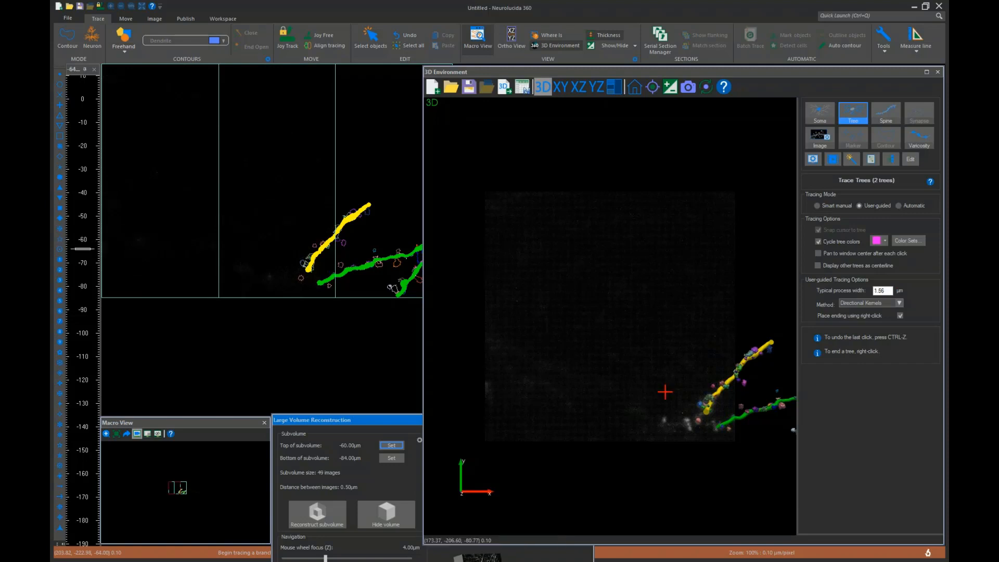
pyautogui.scroll(2, 665, 391)
pyautogui.moveTo(702, 410); pyautogui.dragTo(602, 354, button='middle')
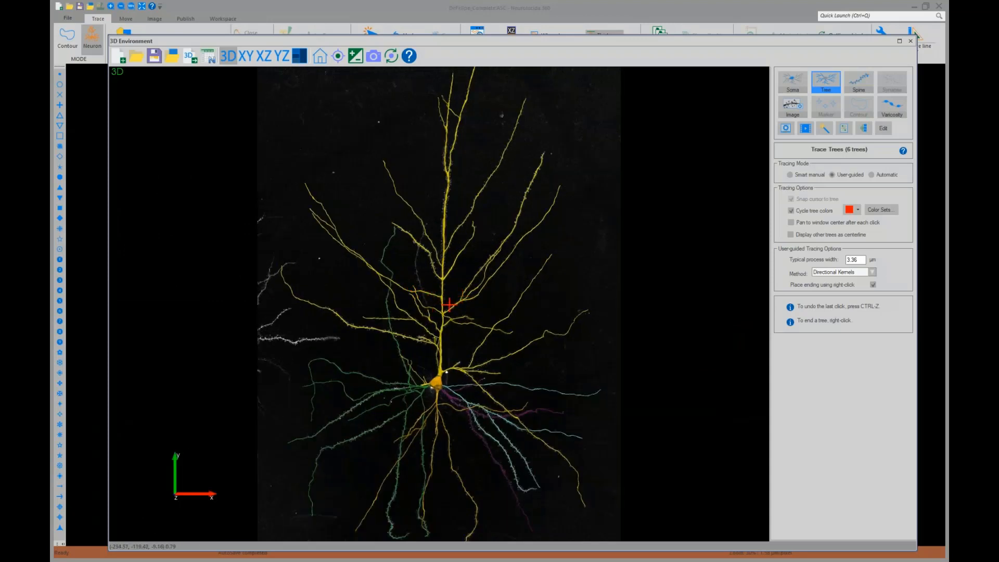
# Zoom in on the apical dendrites of the neuron and turn on displaying other trees as centerlines
pyautogui.moveTo(436, 338); pyautogui.dragTo(495, 367)
pyautogui.scroll(4, 495, 367)
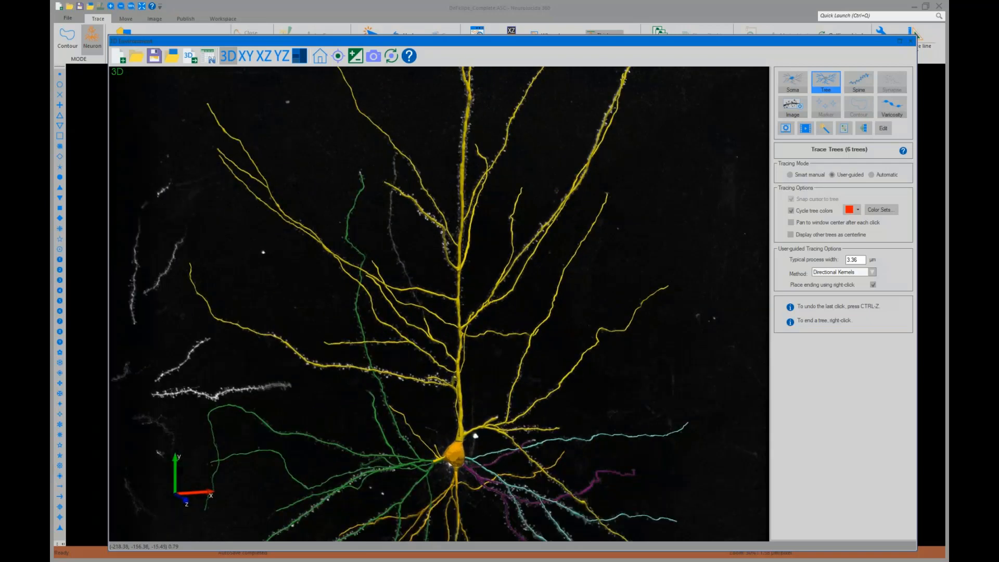
pyautogui.moveTo(452, 297); pyautogui.dragTo(450, 333, button='middle')
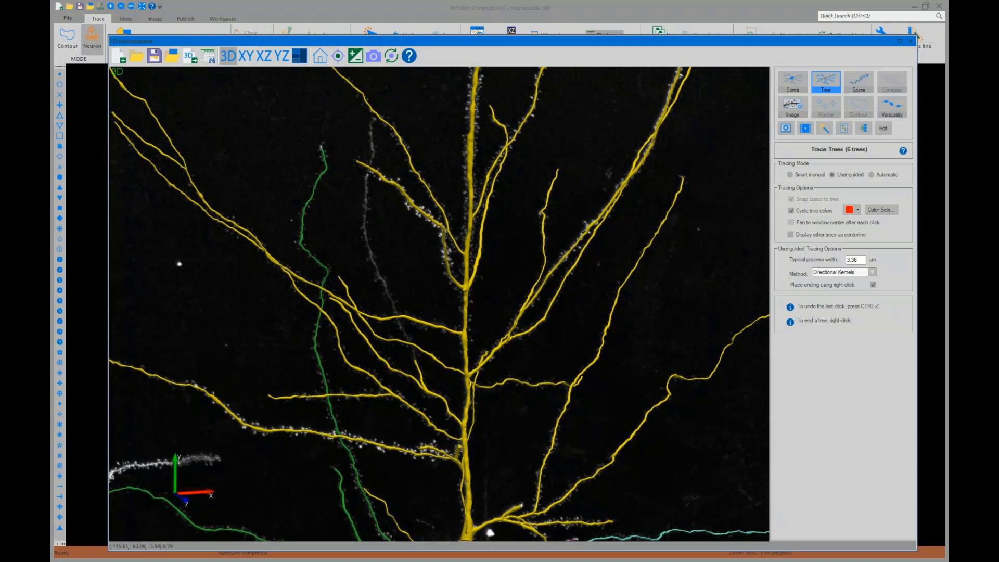
pyautogui.click(791, 235)
# Trace the faint untraced dendrite from its top end downward in several clicks and end the tree
pyautogui.click(370, 138)
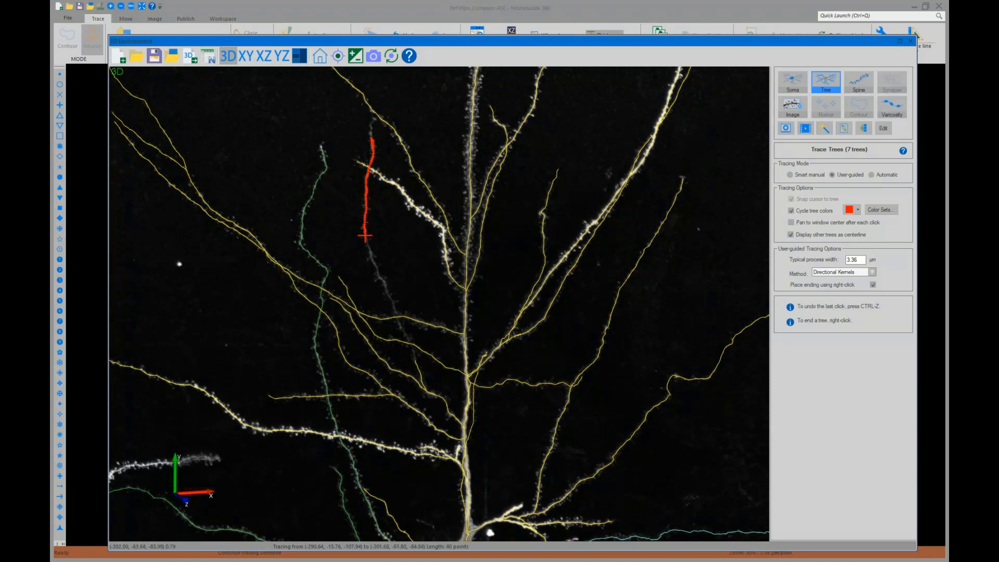
pyautogui.scroll(3, 366, 246)
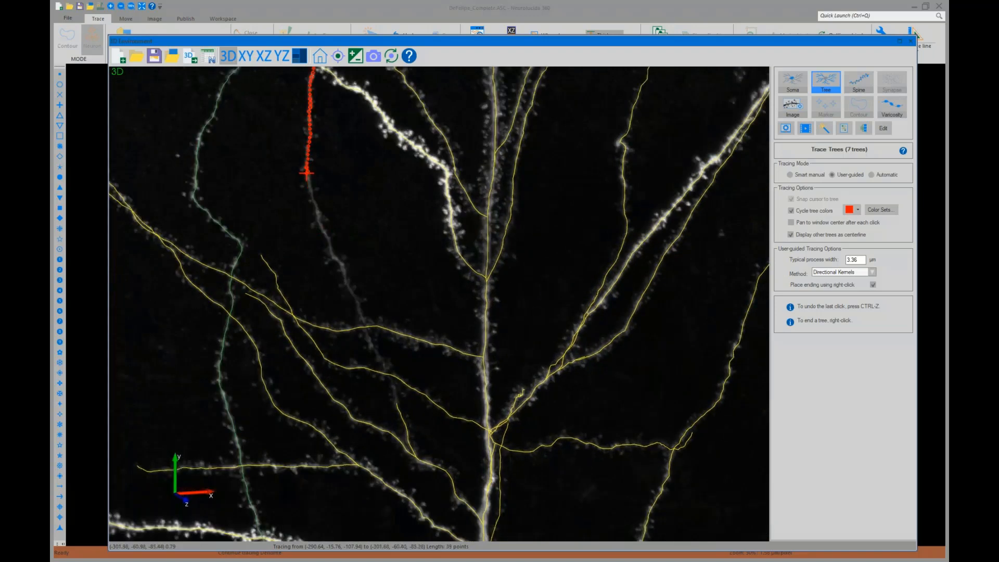
pyautogui.click(307, 172)
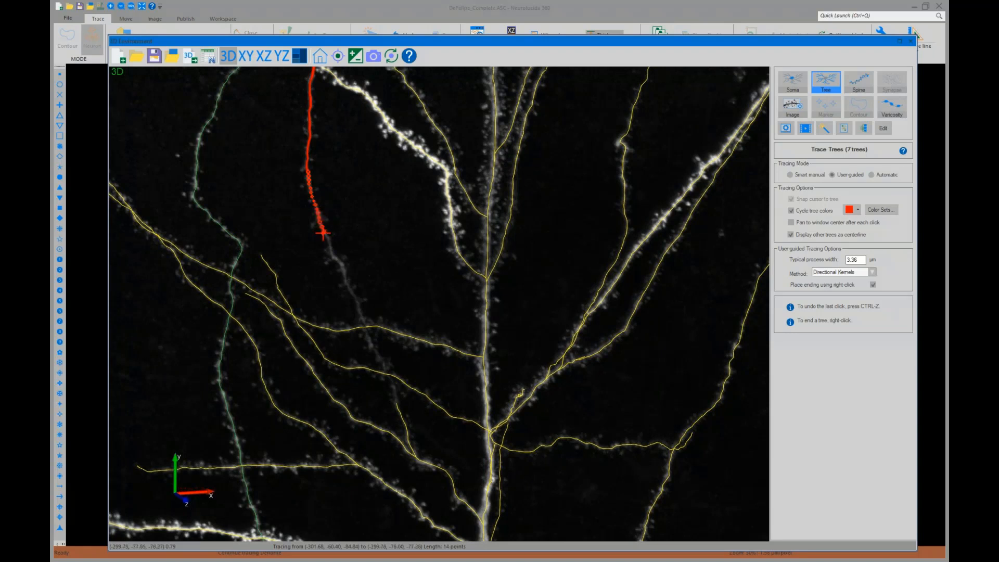
pyautogui.click(329, 247)
pyautogui.click(349, 292)
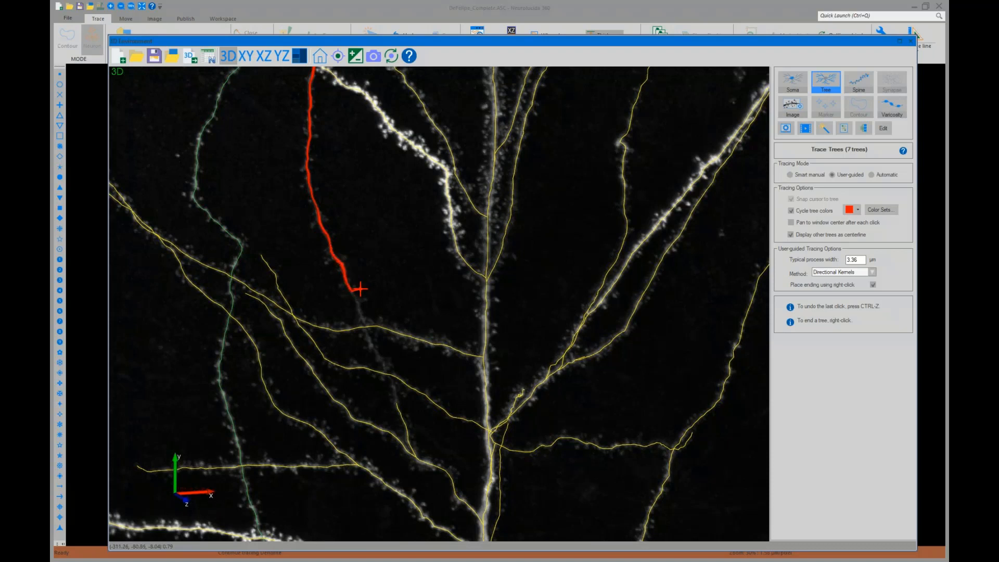
pyautogui.rightClick(360, 289)
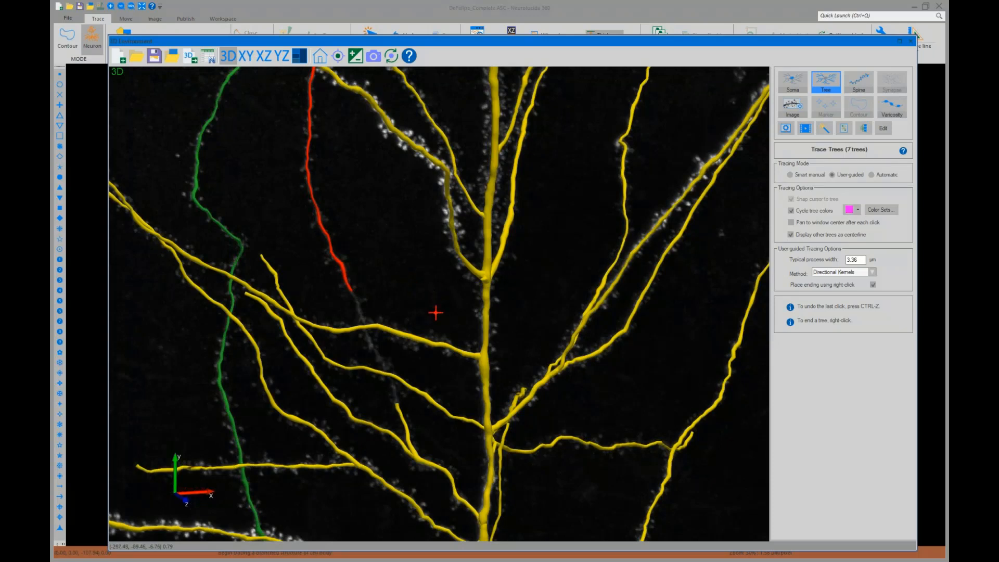
# Trace a connecting segment from the branch below up to the new dendrite's lower end, joining the two trees
pyautogui.scroll(-1, 436, 313)
pyautogui.scroll(5, 394, 368)
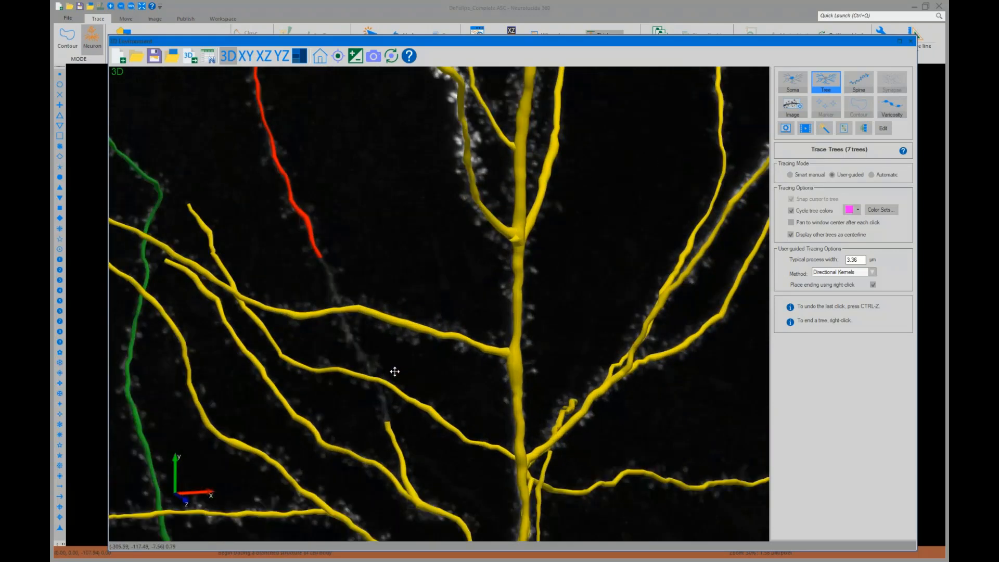
pyautogui.click(375, 445)
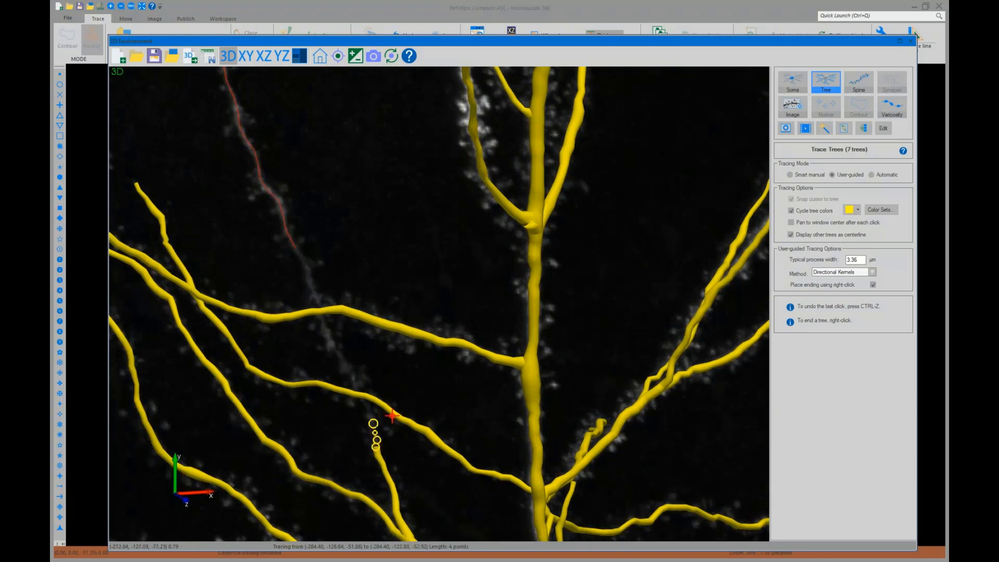
pyautogui.scroll(-3, 392, 415)
pyautogui.moveTo(401, 404)
pyautogui.mouseDown(button='middle')
pyautogui.moveTo(471, 366)
pyautogui.moveTo(417, 393)
pyautogui.mouseUp(button='middle')
pyautogui.scroll(2, 407, 323)
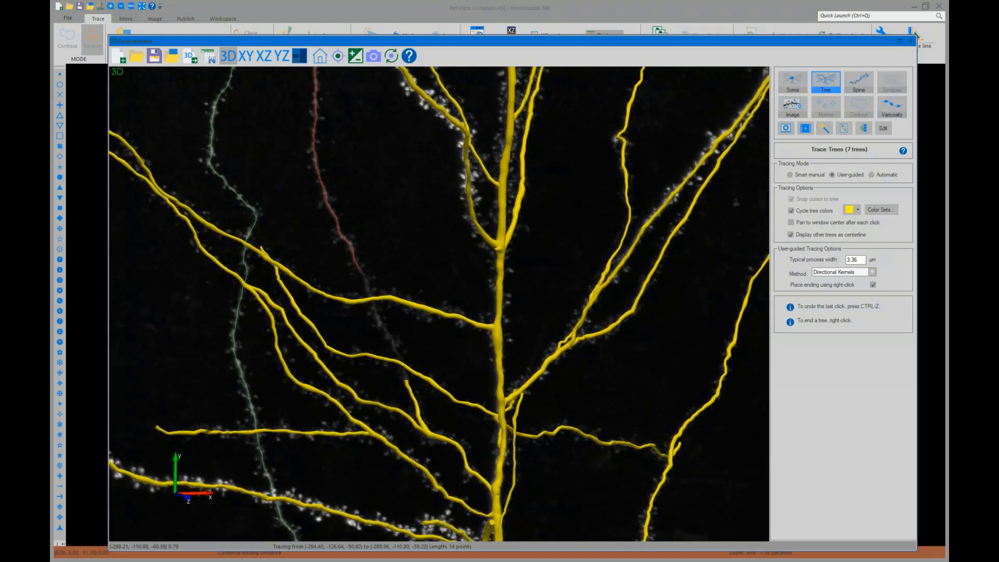
pyautogui.click(364, 303)
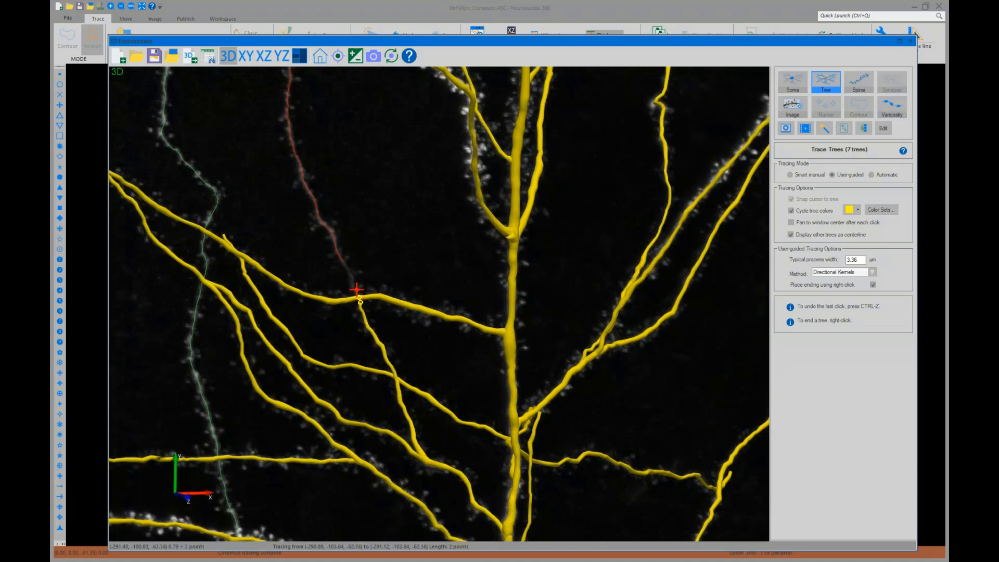
pyautogui.click(345, 262)
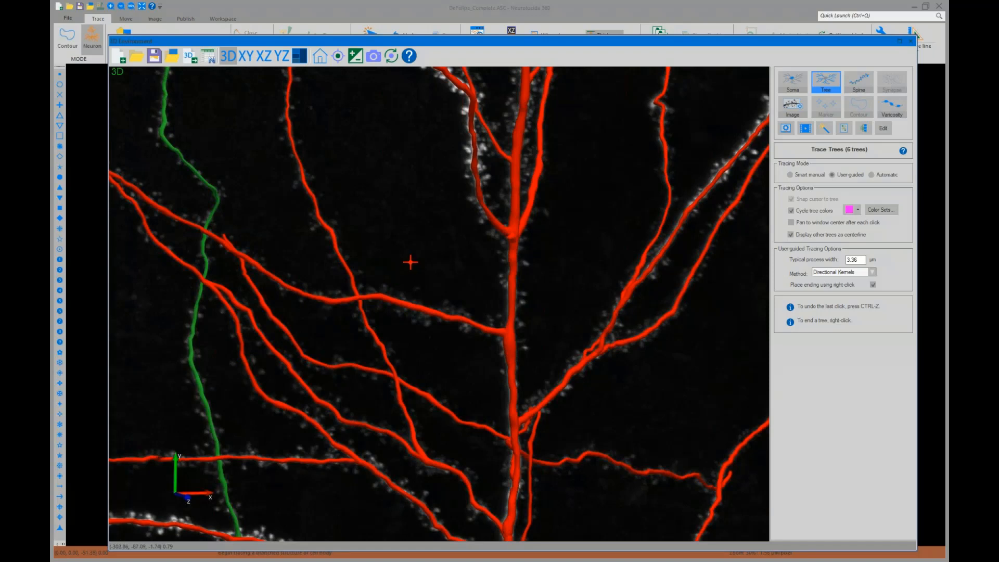
# Examine the whole reconstructed neuron by zooming out, zooming back in, and panning over the dendrites
pyautogui.scroll(-2, 410, 262)
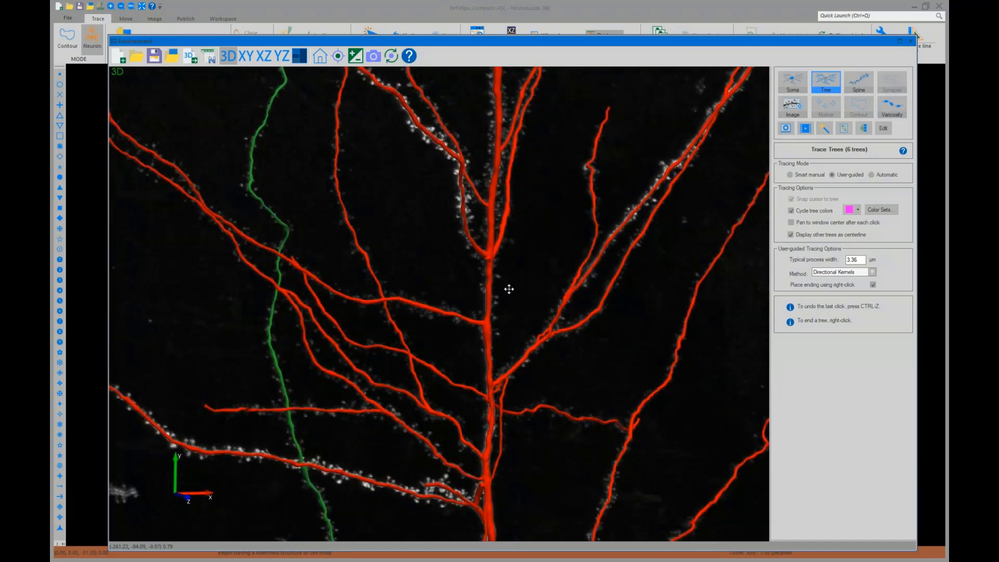
pyautogui.scroll(-1, 493, 290)
pyautogui.scroll(-4, 492, 291)
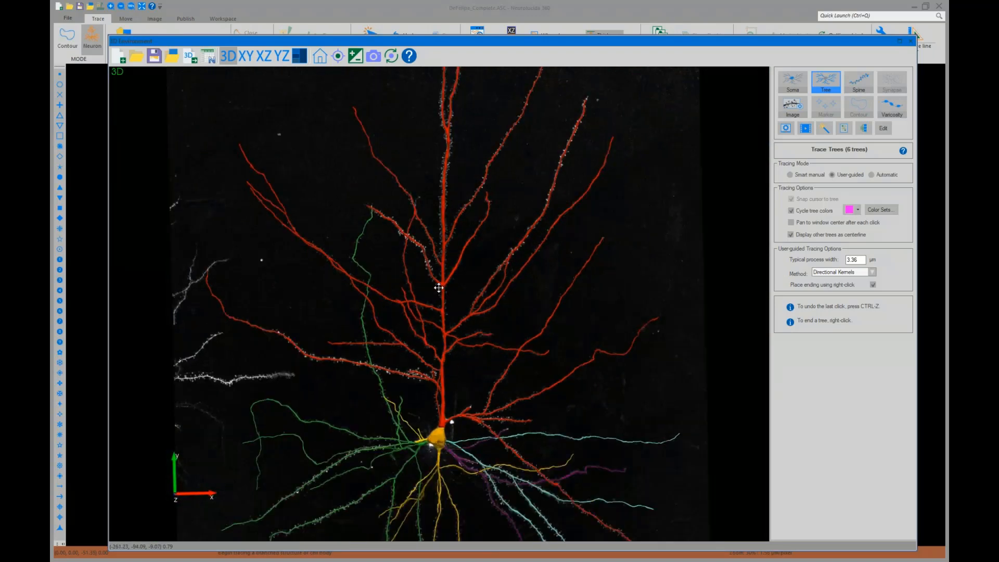
pyautogui.scroll(-2, 559, 359)
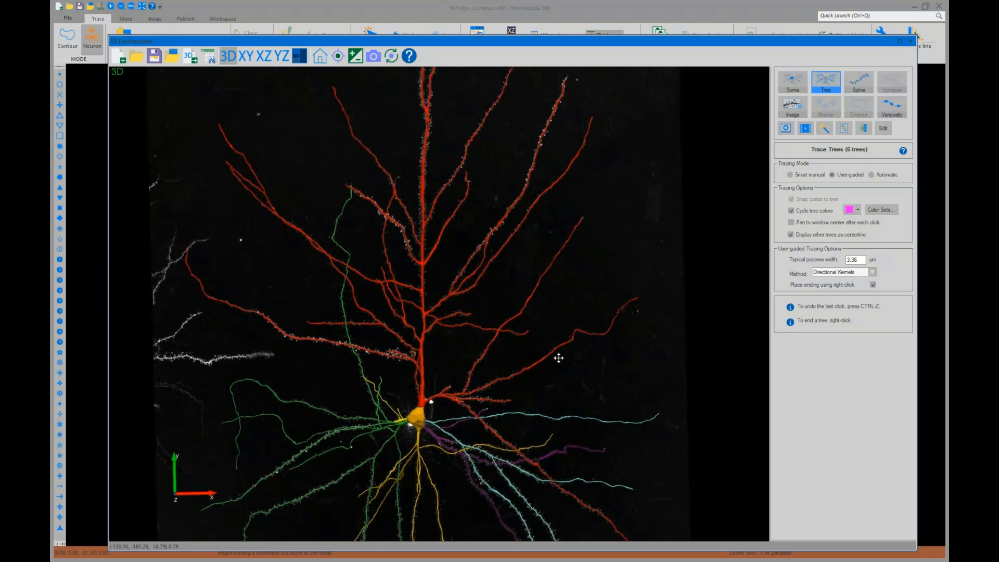
pyautogui.scroll(-3, 559, 358)
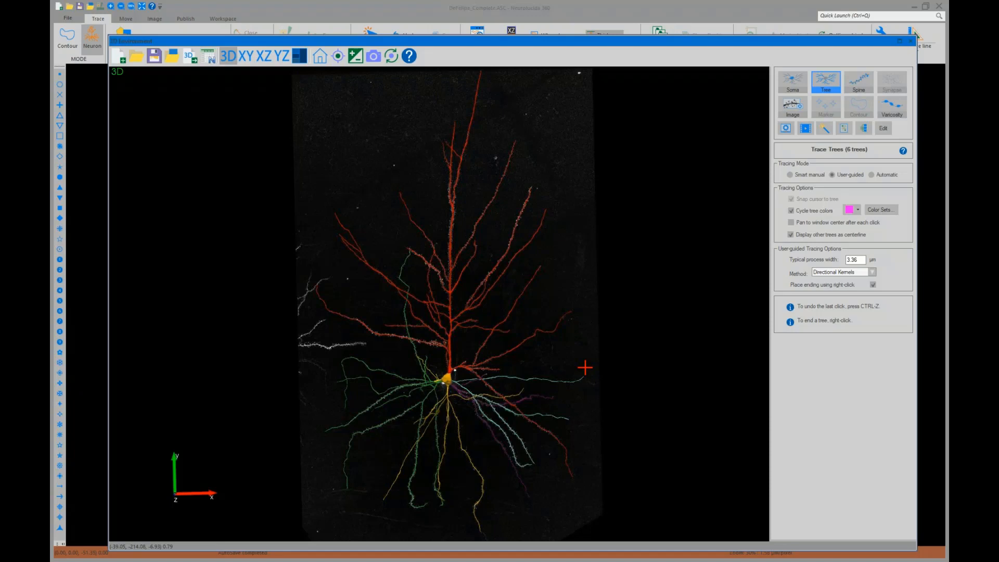
pyautogui.scroll(5, 473, 380)
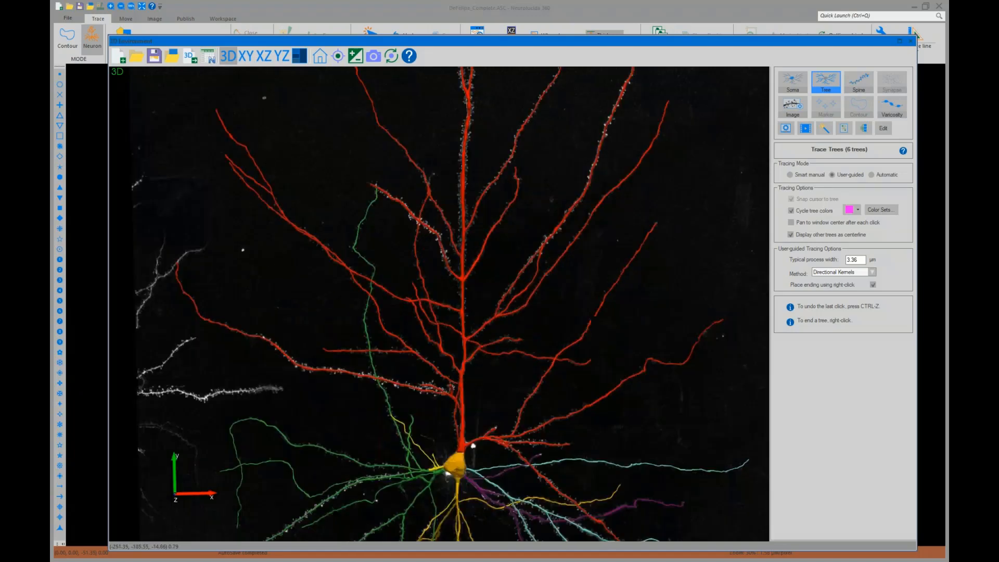
pyautogui.scroll(6, 473, 446)
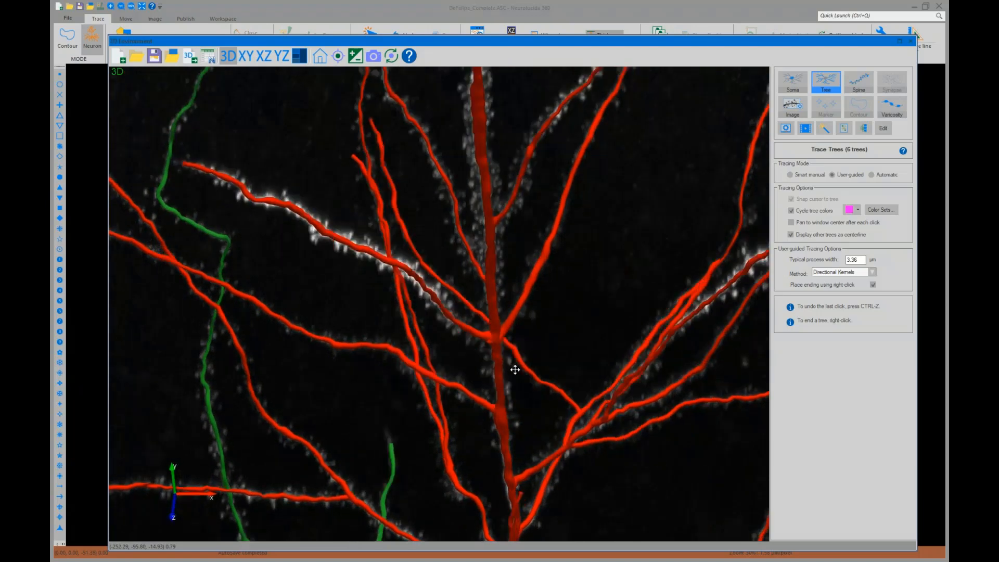
pyautogui.moveTo(515, 369); pyautogui.dragTo(554, 231)
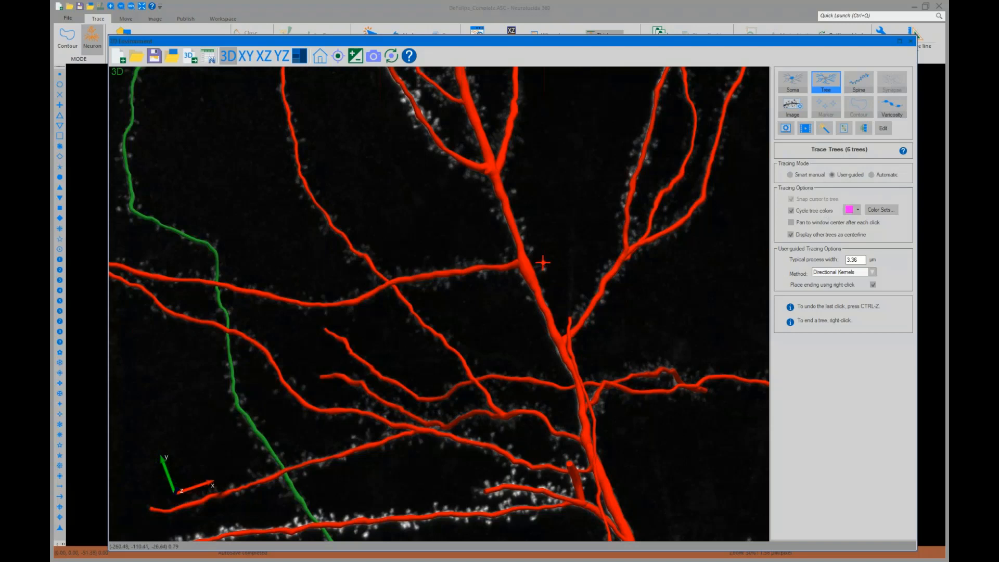
# Rotate and zoom out over the full reconstructed neuron, briefly checking the tracing method options
pyautogui.moveTo(568, 256)
pyautogui.mouseDown()
pyautogui.moveTo(536, 297)
pyautogui.moveTo(447, 343)
pyautogui.moveTo(353, 345)
pyautogui.moveTo(365, 333)
pyautogui.mouseUp()
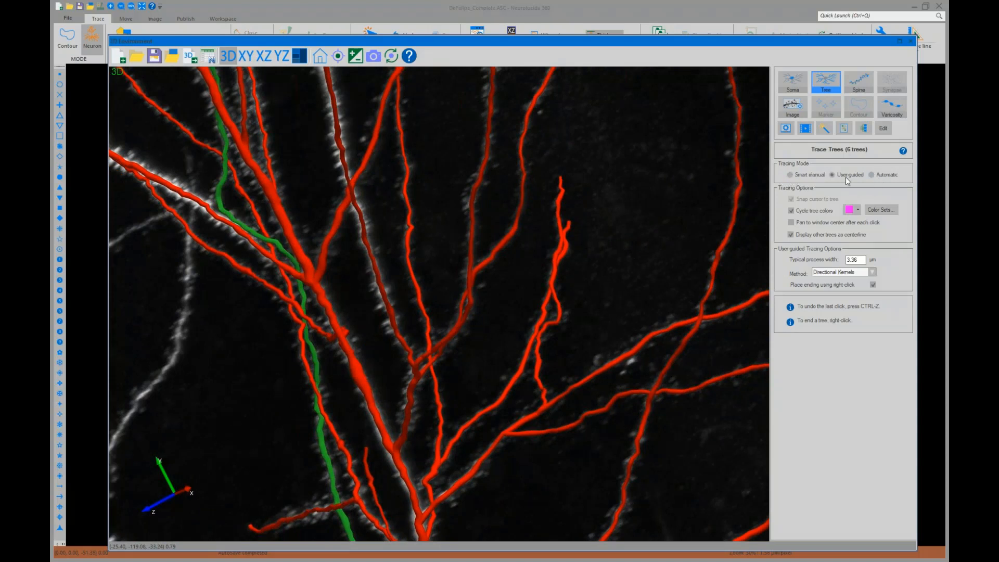
pyautogui.click(873, 272)
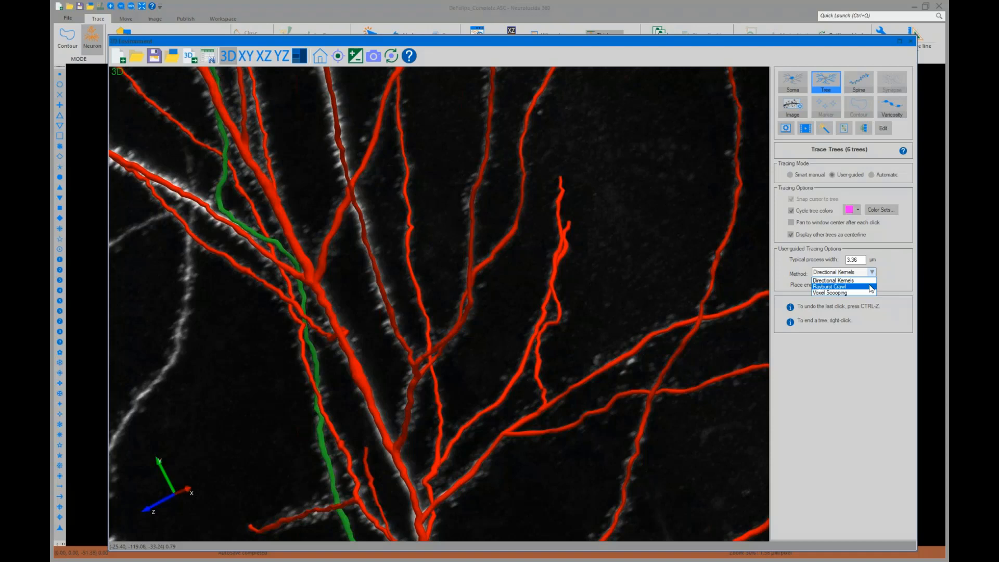
pyautogui.click(836, 389)
pyautogui.scroll(-10, 670, 339)
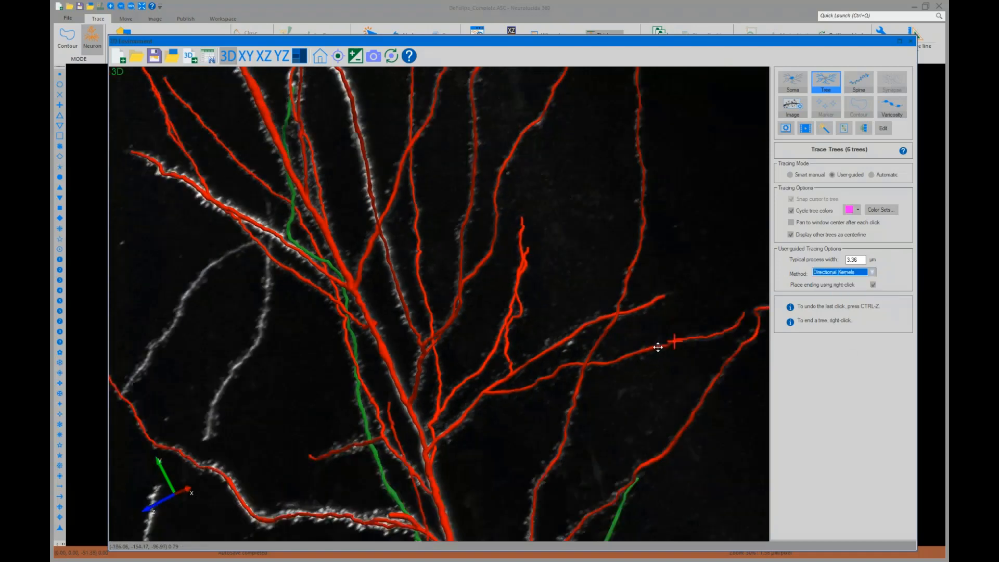
pyautogui.moveTo(549, 432); pyautogui.dragTo(666, 328)
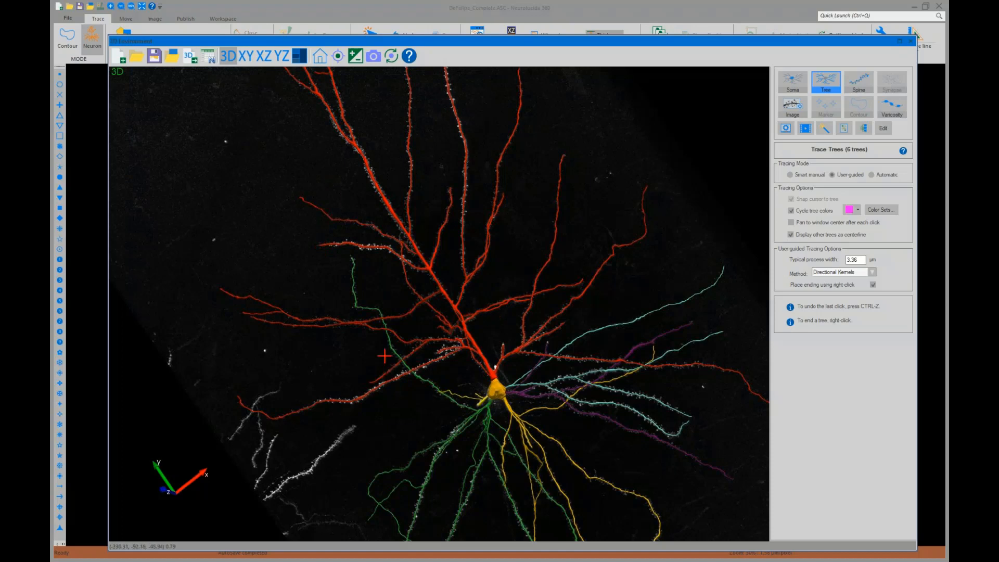
pyautogui.scroll(-5, 498, 311)
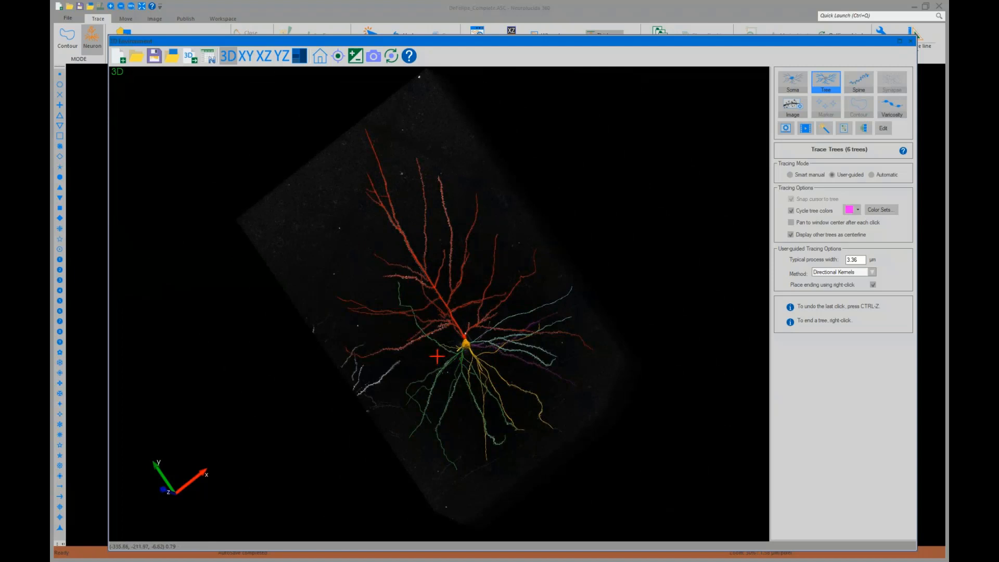
pyautogui.click(486, 346)
pyautogui.moveTo(471, 365); pyautogui.dragTo(590, 387, button='middle')
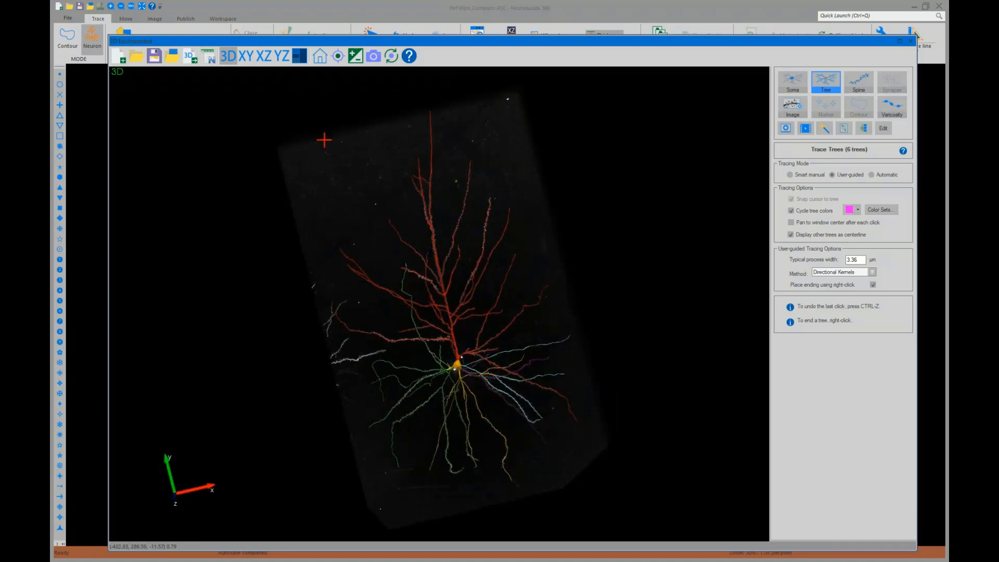
pyautogui.click(434, 274)
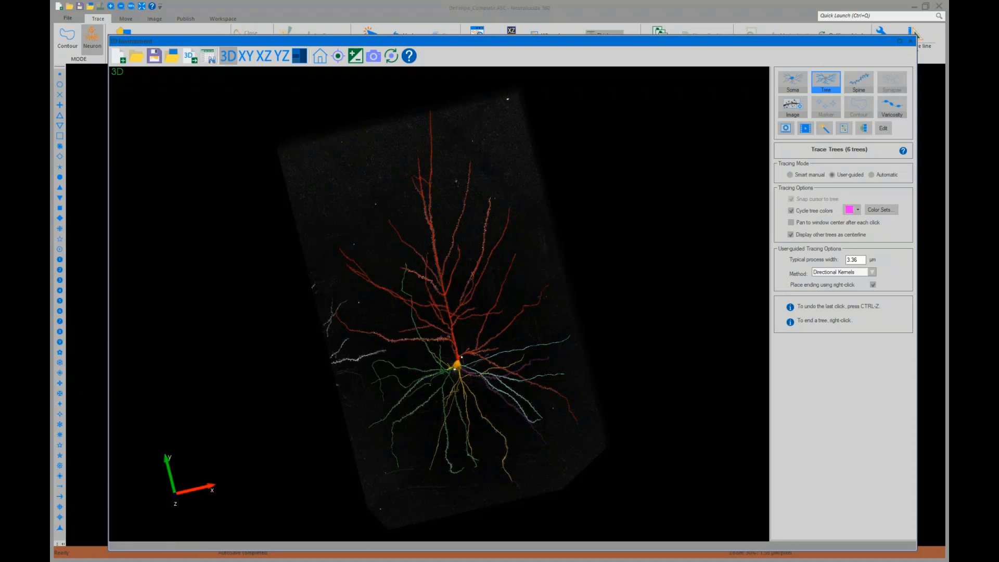
# Save the reconstruction and open it in Neurolucida Explorer
pyautogui.click(212, 62)
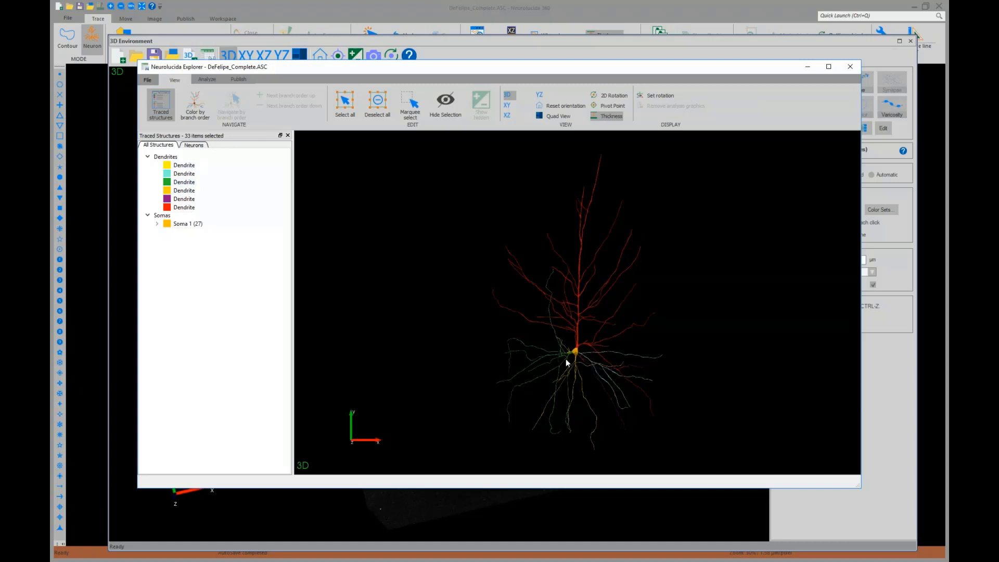
# Run a Sholl Analysis with pale yellow spheres on the dendrites and branch order
pyautogui.click(208, 79)
pyautogui.click(221, 117)
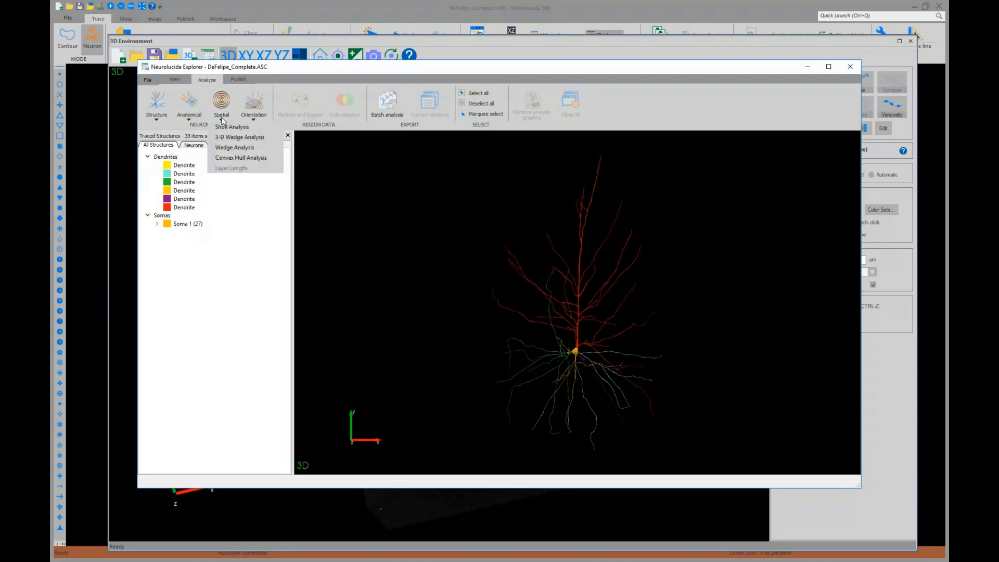
pyautogui.click(229, 126)
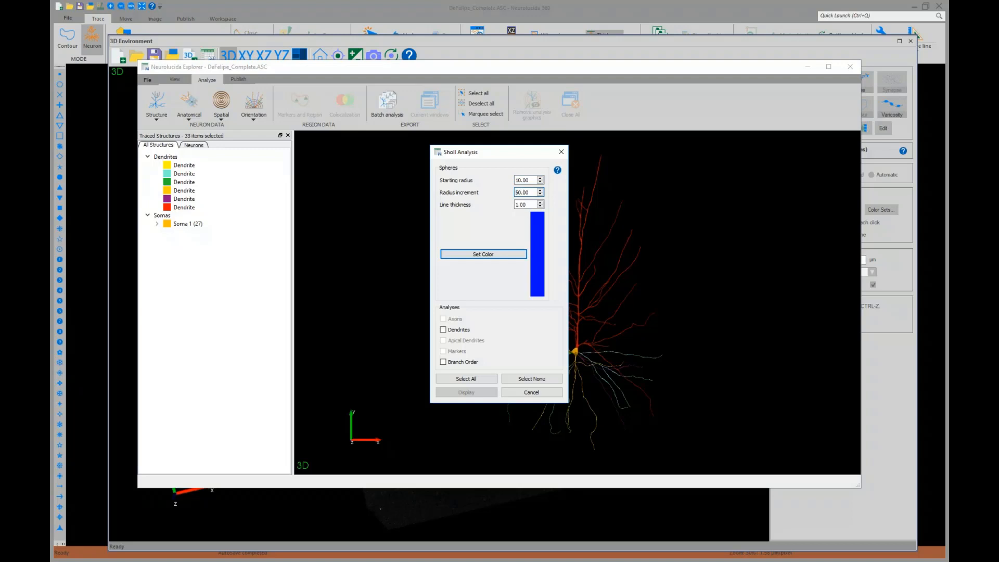
pyautogui.click(491, 255)
pyautogui.click(480, 253)
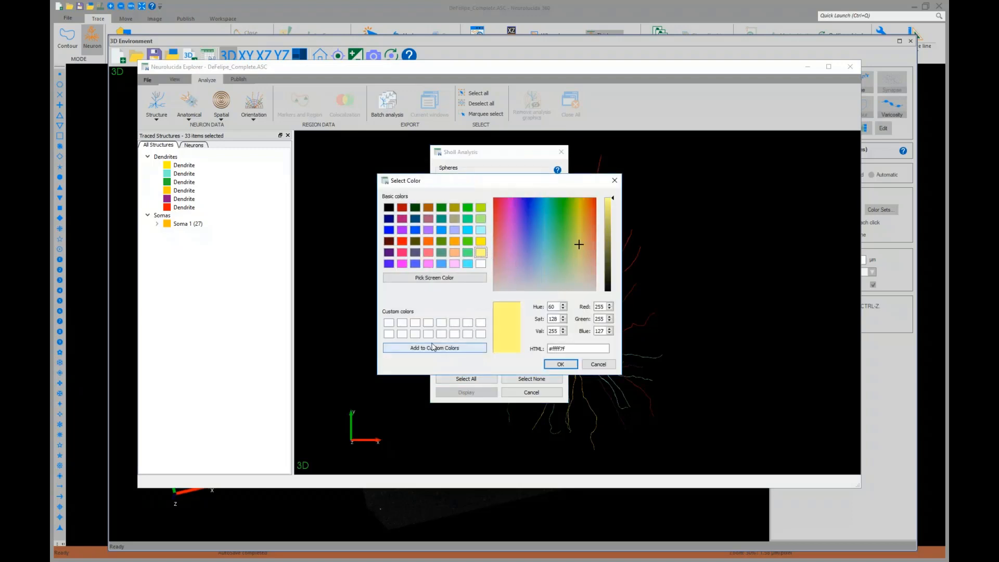
pyautogui.click(562, 364)
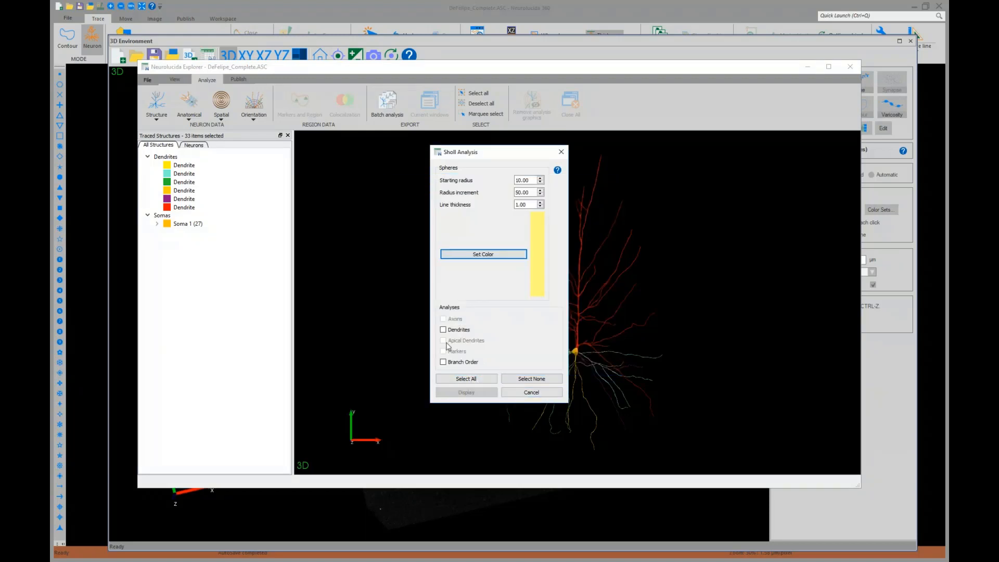
pyautogui.click(467, 378)
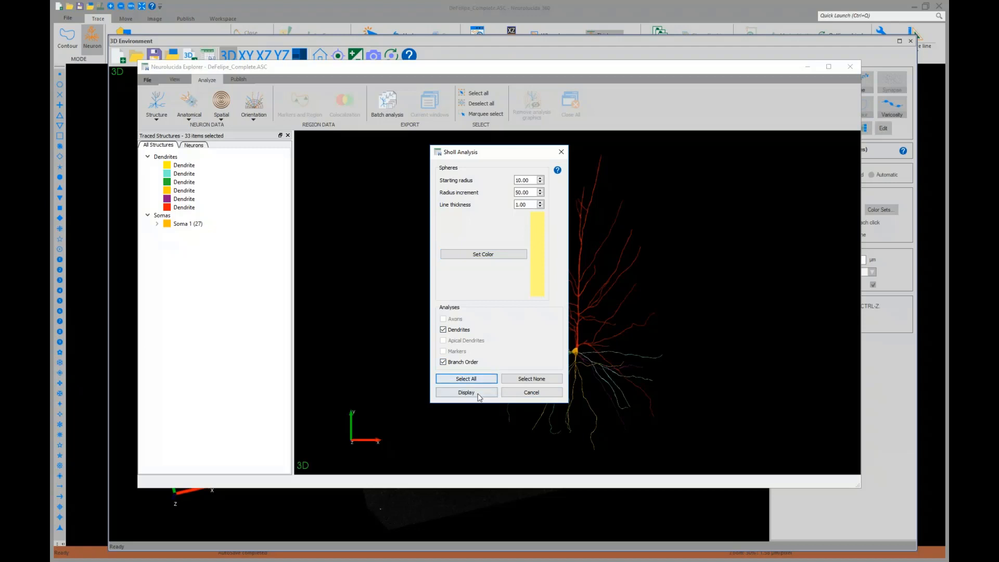
pyautogui.click(467, 393)
# Examine the Sholl branch order results table, highlighting individual radius spheres in the 3D view
pyautogui.moveTo(689, 277); pyautogui.dragTo(468, 213)
pyautogui.click(618, 490)
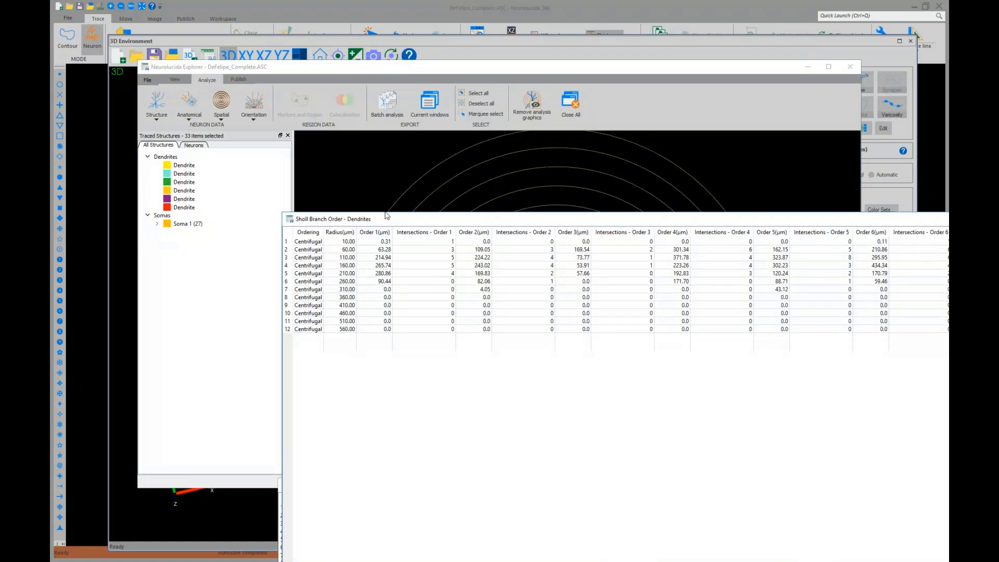
pyautogui.moveTo(387, 215); pyautogui.dragTo(367, 399)
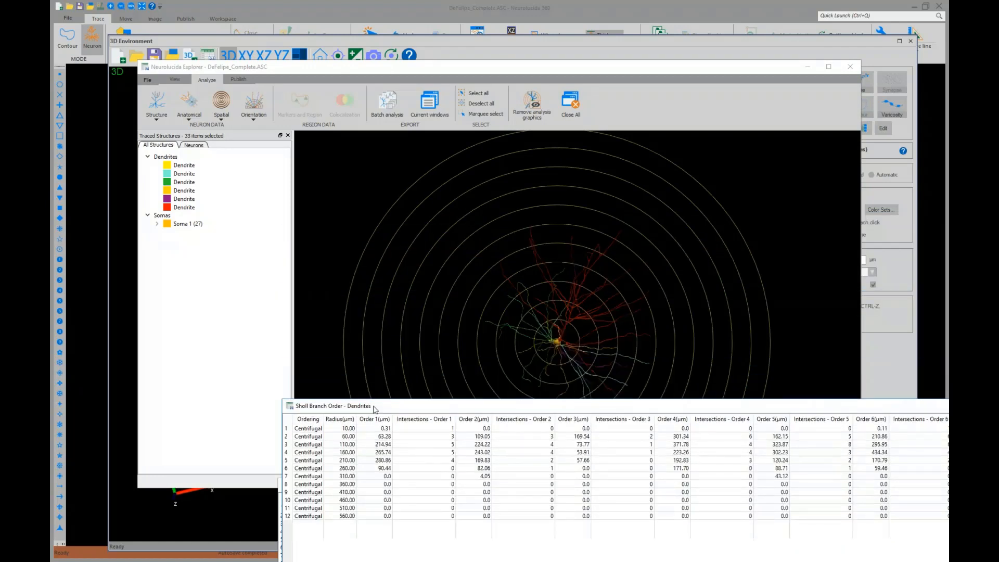
pyautogui.moveTo(492, 410); pyautogui.dragTo(443, 372)
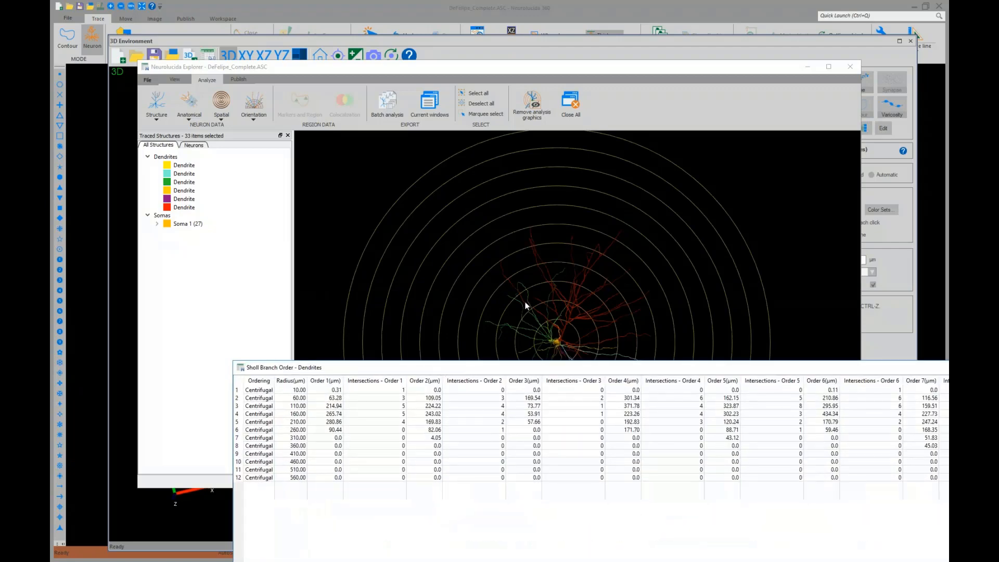
pyautogui.click(302, 422)
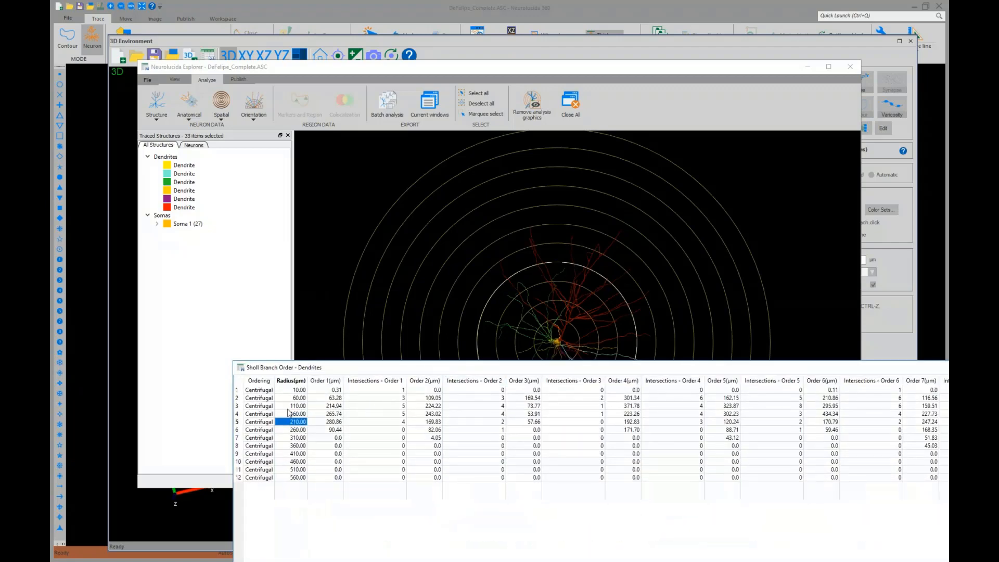
pyautogui.click(288, 438)
pyautogui.click(293, 462)
pyautogui.click(298, 399)
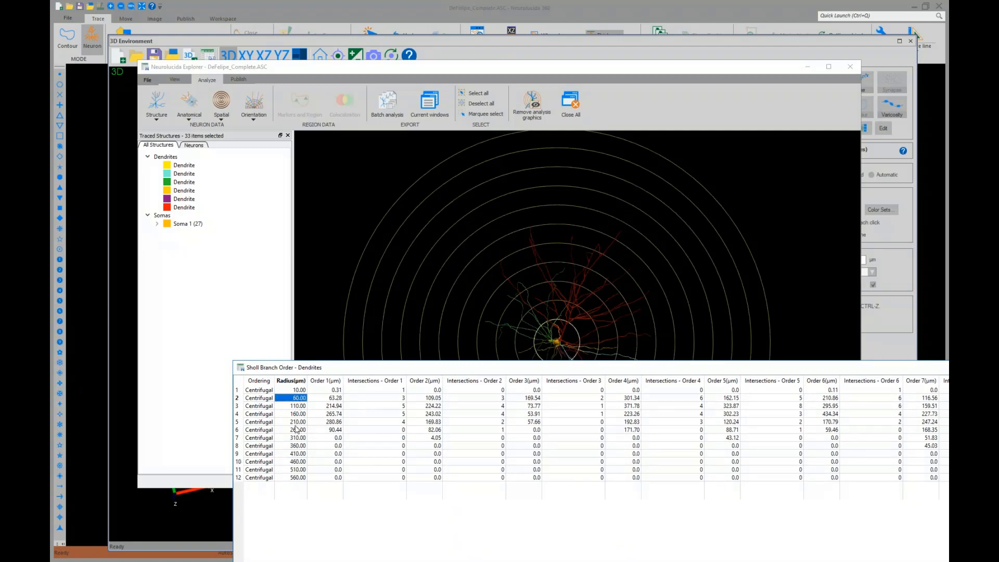
pyautogui.click(298, 422)
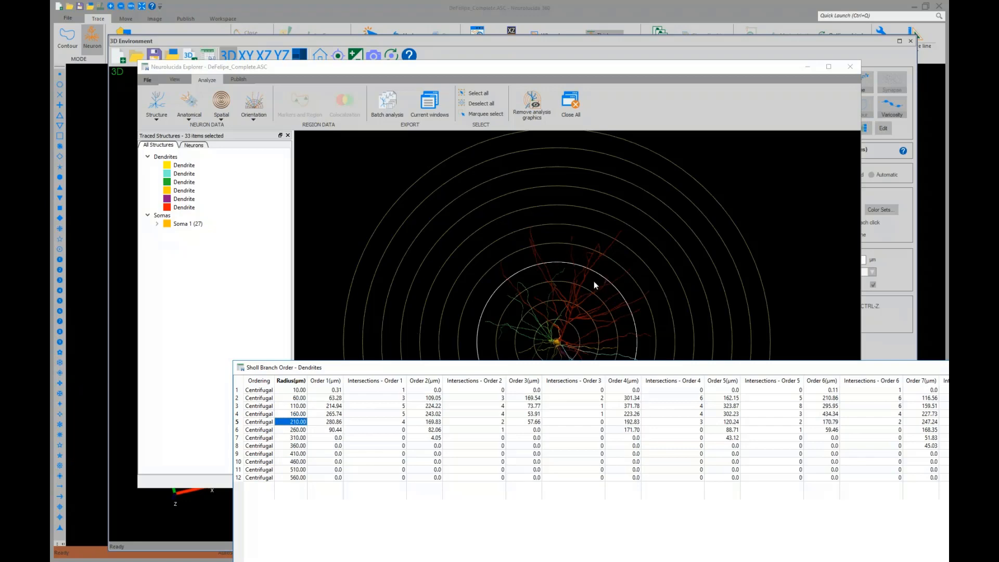
pyautogui.moveTo(591, 367); pyautogui.dragTo(525, 347)
pyautogui.moveTo(542, 312); pyautogui.dragTo(688, 250)
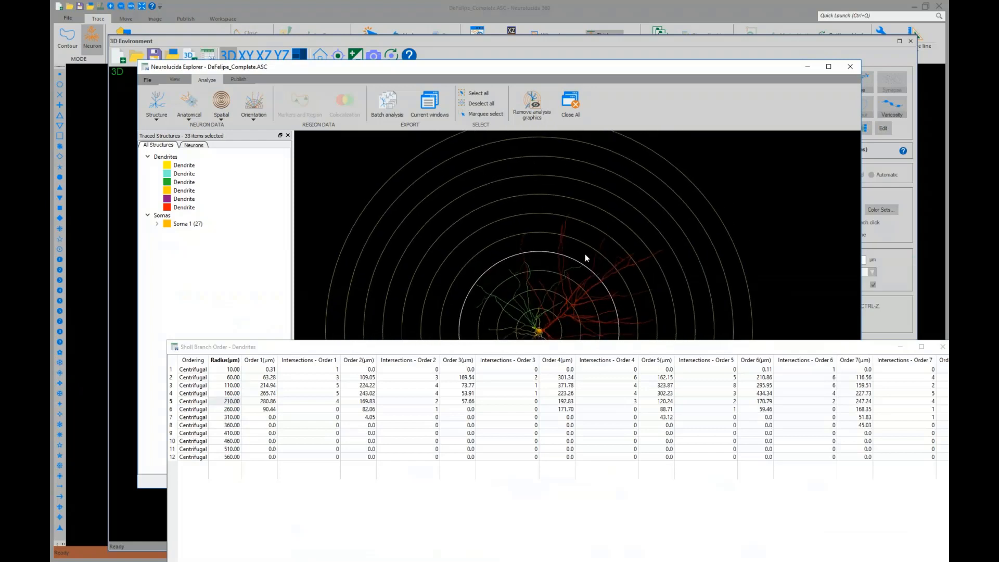
# Color the dendrites by branch order and clear the Sholl analysis graphics and result windows
pyautogui.click(180, 80)
pyautogui.click(192, 110)
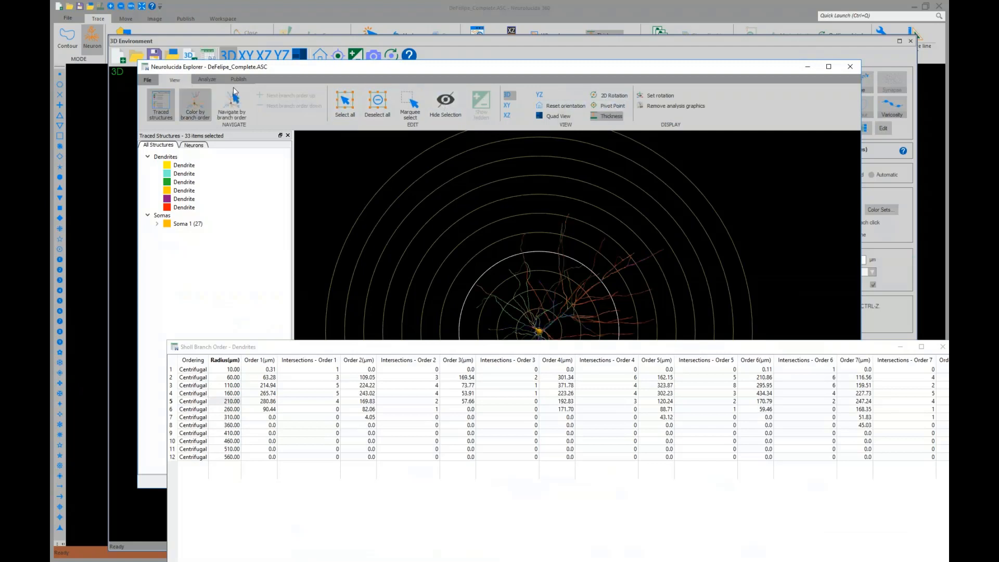
pyautogui.click(207, 80)
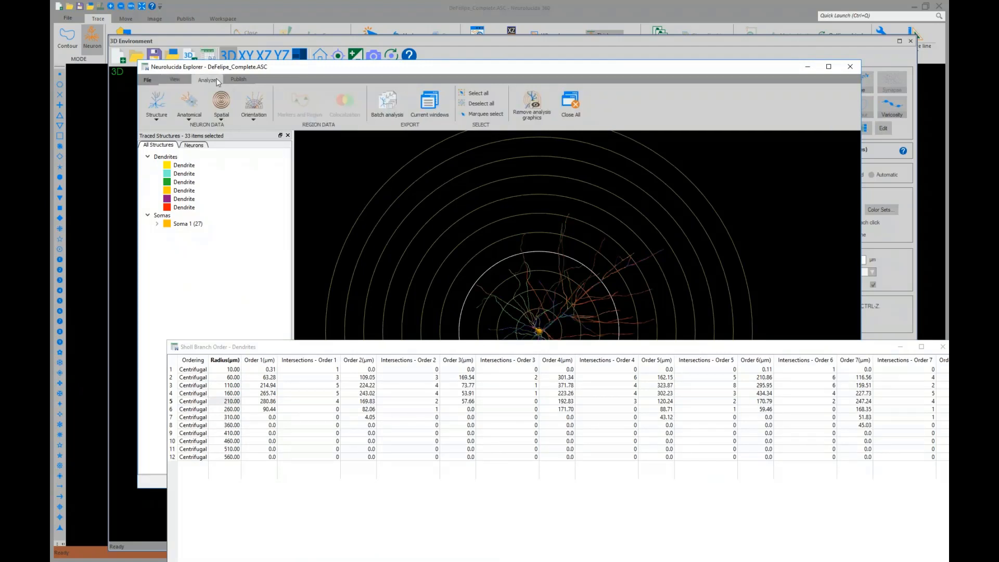
pyautogui.click(532, 102)
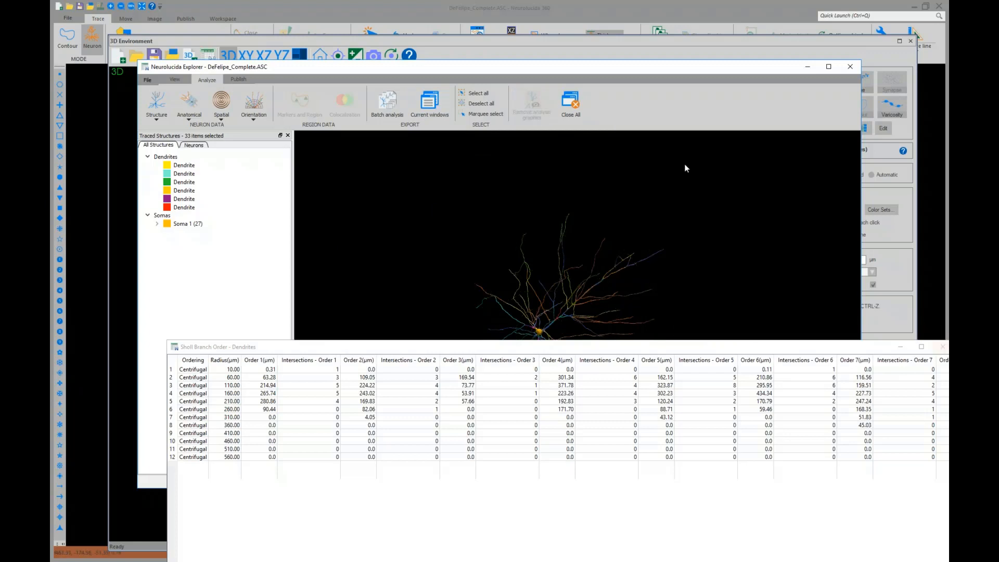
pyautogui.click(572, 104)
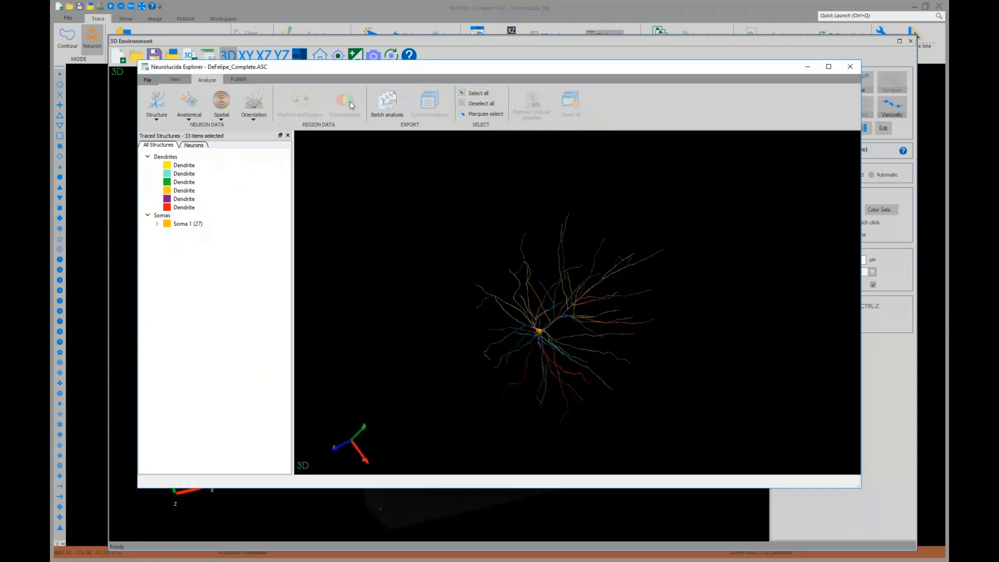
# Reset the view orientation and reapply coloring by branch order
pyautogui.click(175, 81)
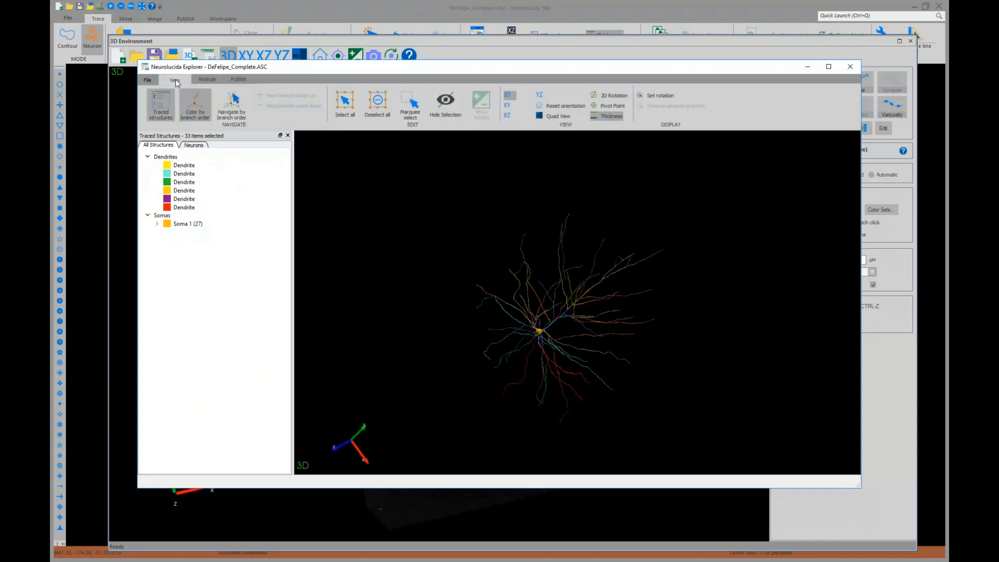
pyautogui.click(195, 104)
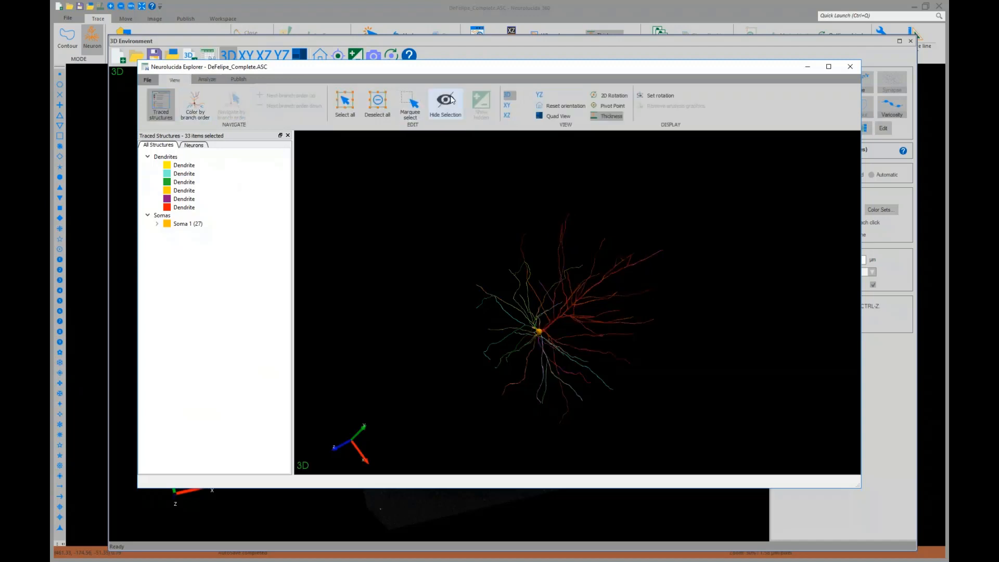
pyautogui.click(543, 107)
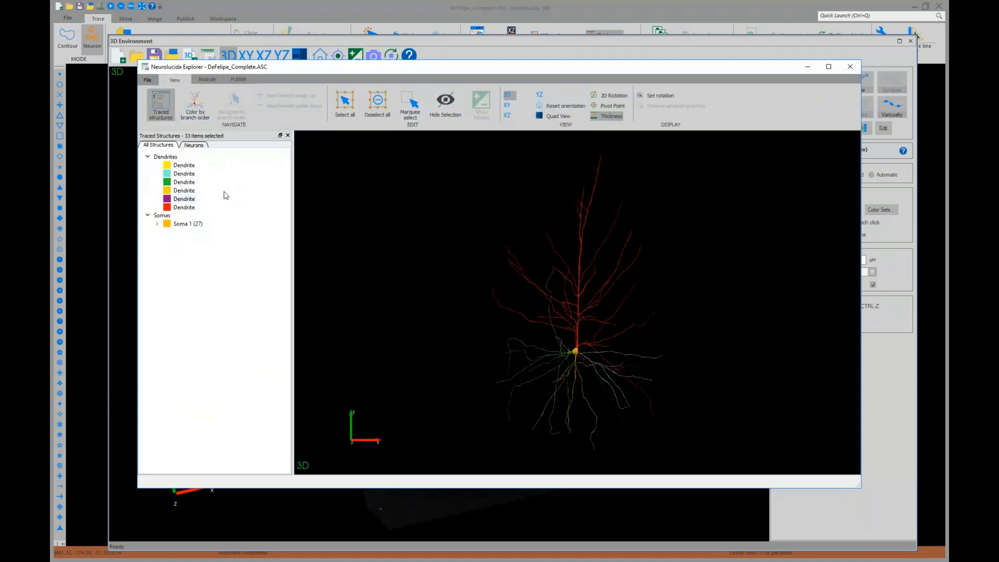
pyautogui.click(205, 109)
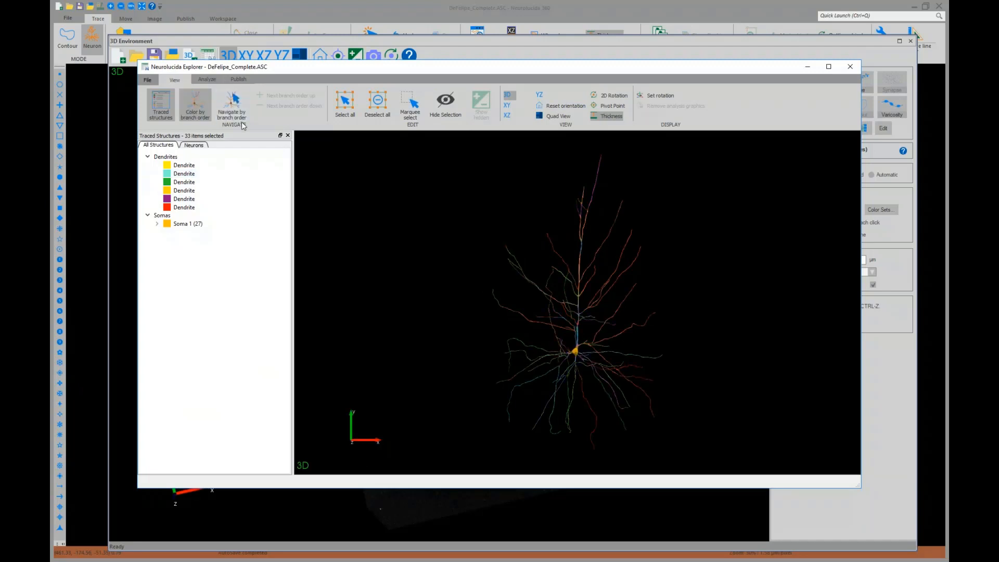
# Navigate the neuron by branch order, stepping up through successive branch orders
pyautogui.click(239, 108)
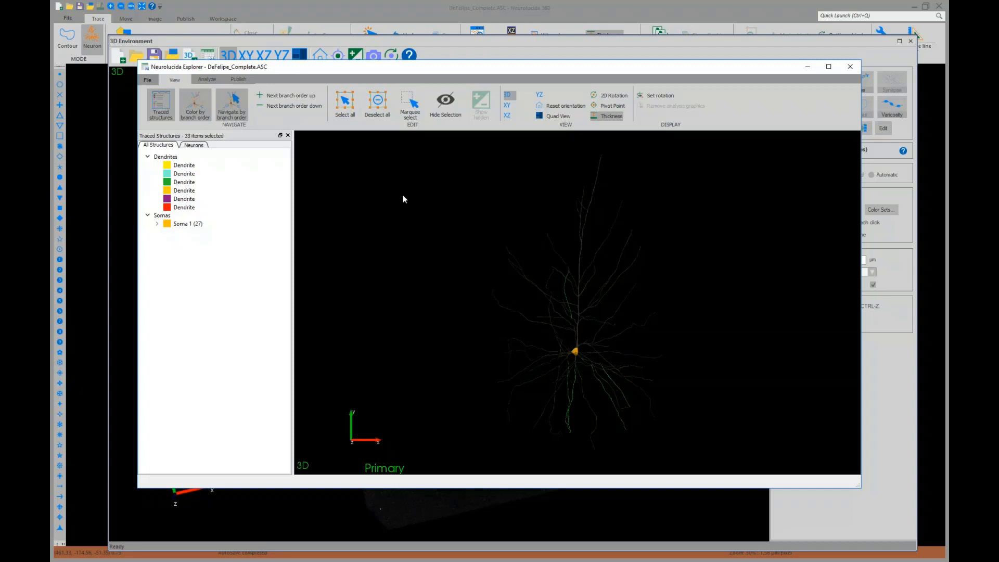
pyautogui.click(284, 95)
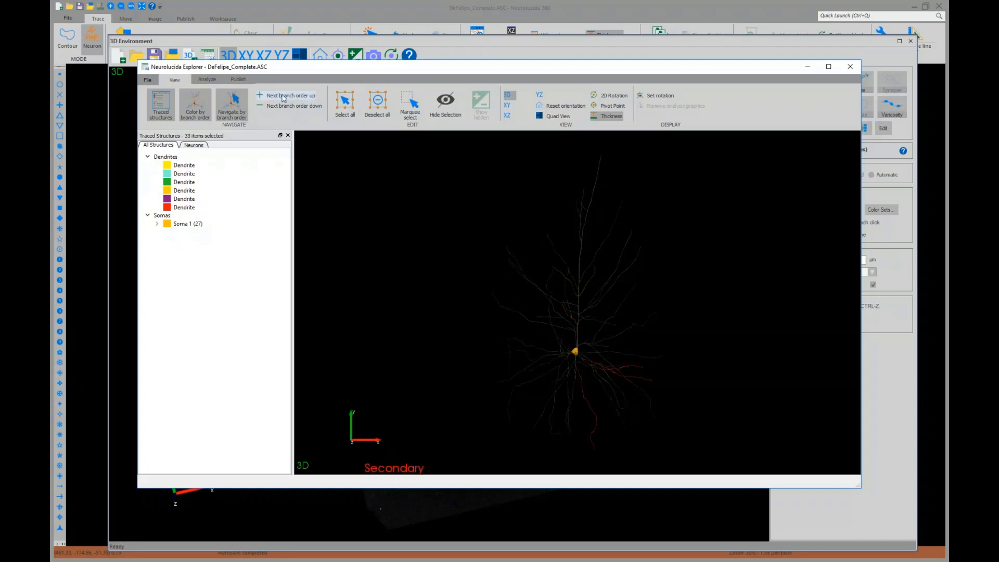
pyautogui.click(283, 97)
pyautogui.click(284, 97)
pyautogui.click(283, 97)
pyautogui.click(284, 97)
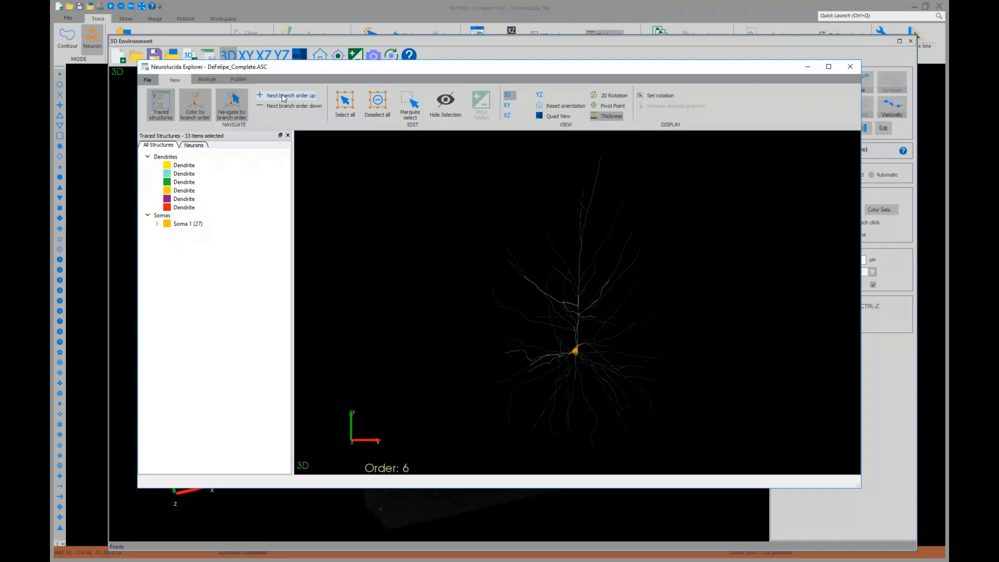
pyautogui.click(284, 97)
pyautogui.click(284, 97)
pyautogui.click(283, 97)
pyautogui.click(284, 97)
pyautogui.click(283, 97)
pyautogui.click(284, 97)
# Step back down through the branch orders
pyautogui.click(287, 107)
pyautogui.click(287, 107)
pyautogui.click(287, 107)
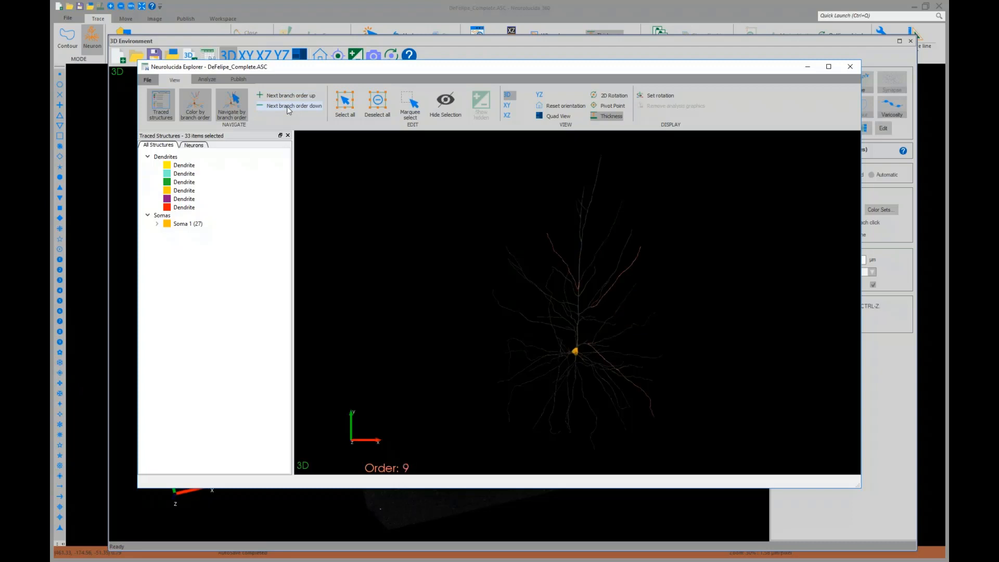
pyautogui.click(287, 107)
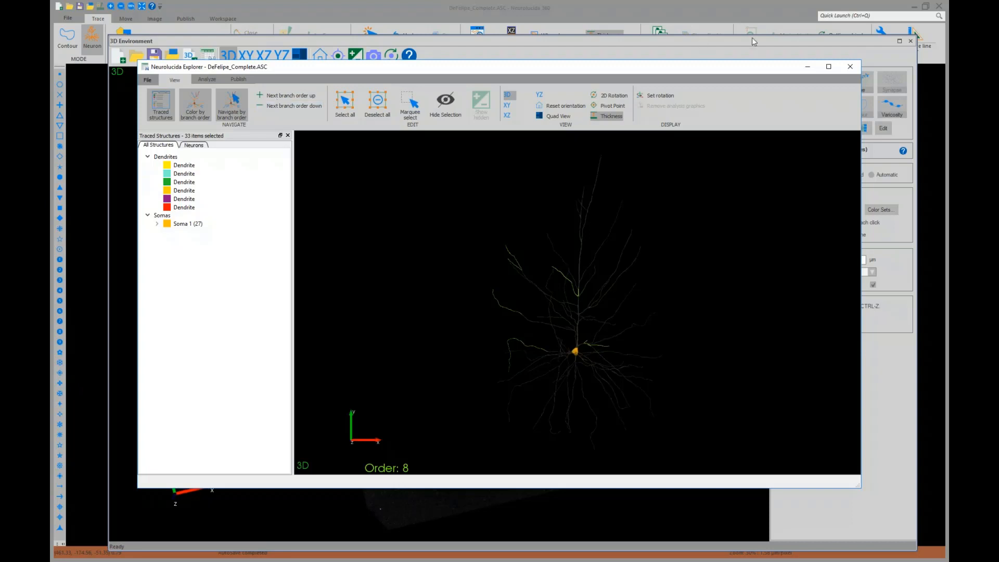
# Close Neurolucida Explorer and return to the 3D environment view of the neuron
pyautogui.click(849, 66)
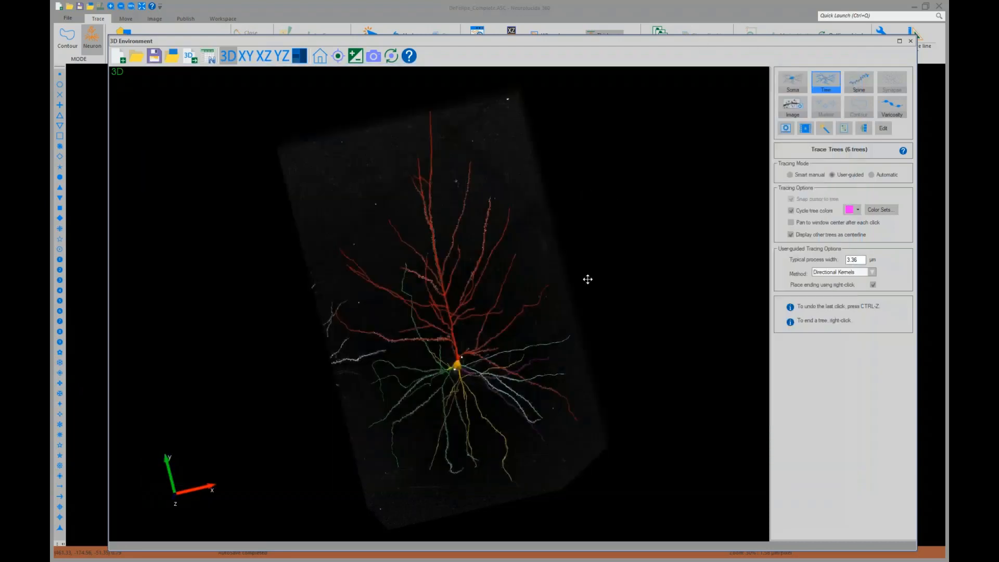
pyautogui.moveTo(446, 343); pyautogui.dragTo(477, 384, button='middle')
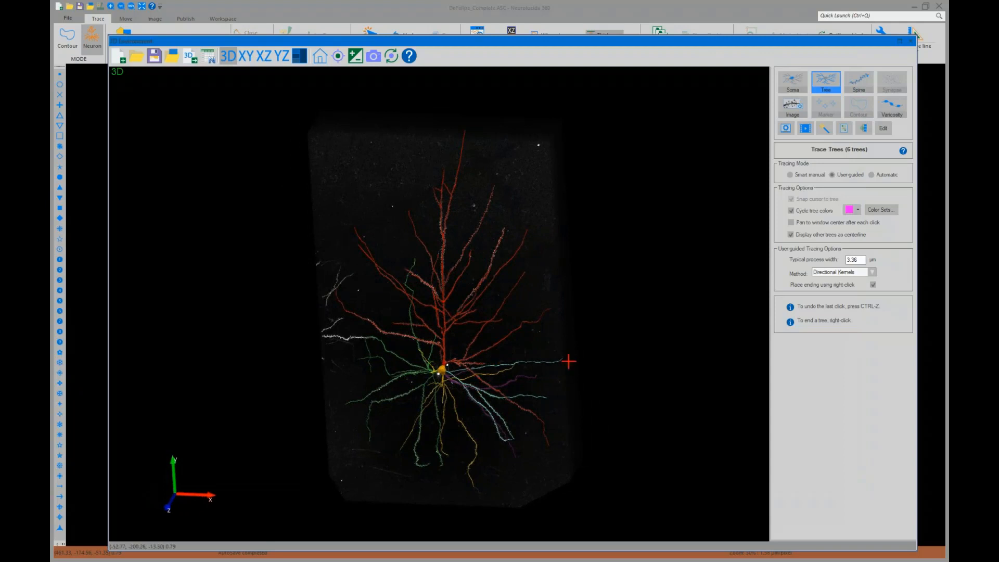
pyautogui.scroll(2, 569, 361)
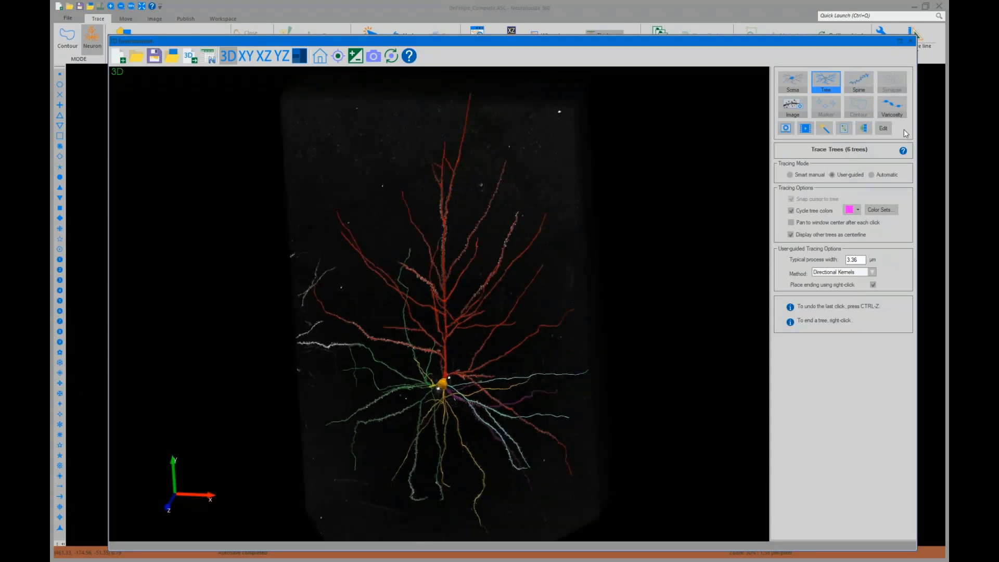
# Open the image display settings and enable partial projection of the image stack
pyautogui.click(793, 106)
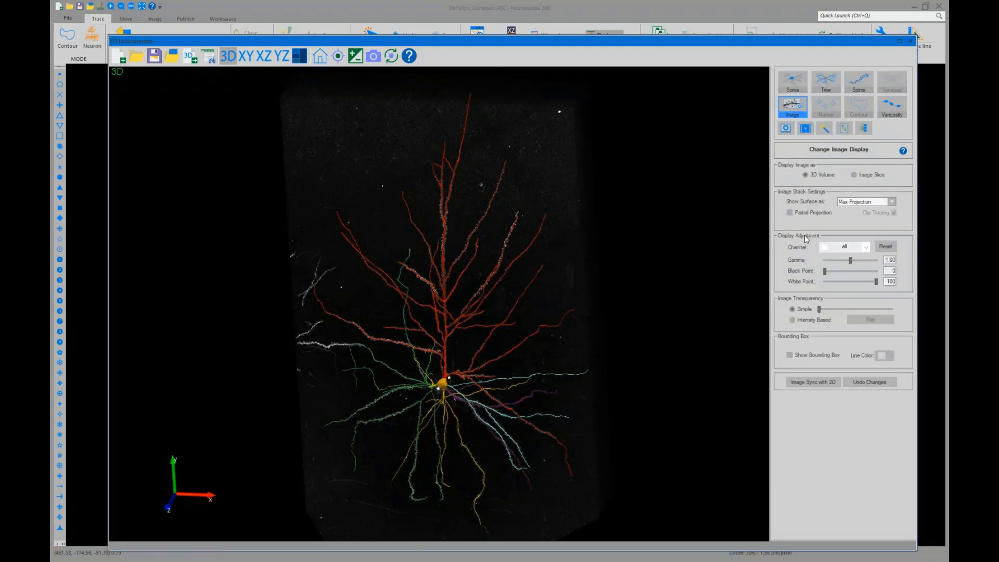
pyautogui.click(791, 213)
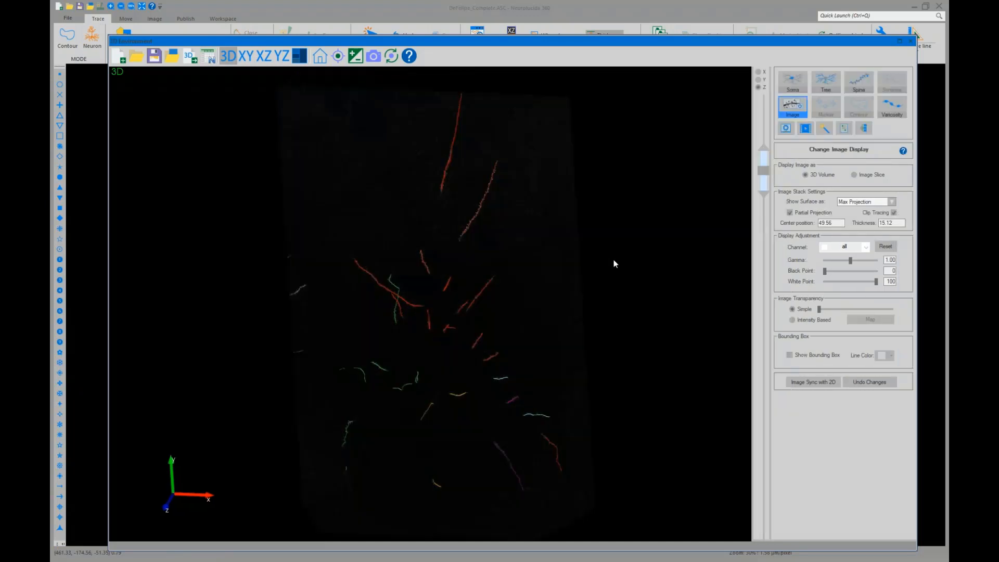
pyautogui.scroll(-3, 615, 260)
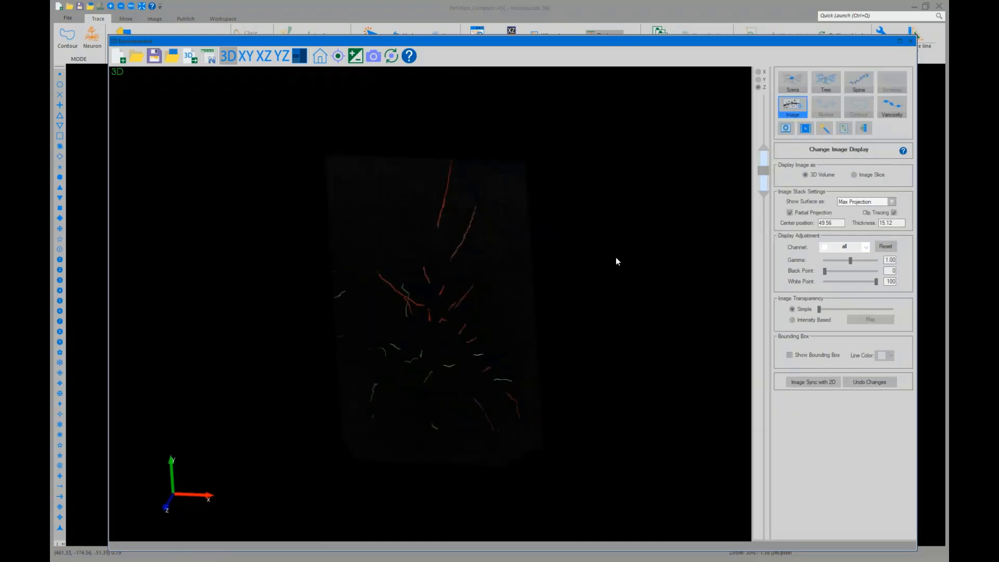
# Switch the partial projection to the Y axis and slide the projection slab through the image stack
pyautogui.click(759, 79)
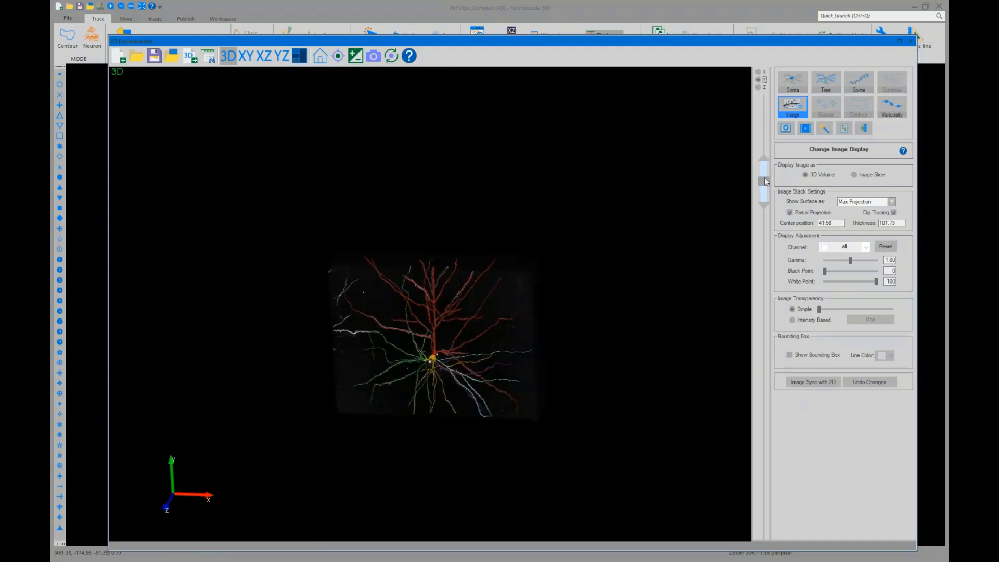
pyautogui.moveTo(765, 178); pyautogui.dragTo(766, 115)
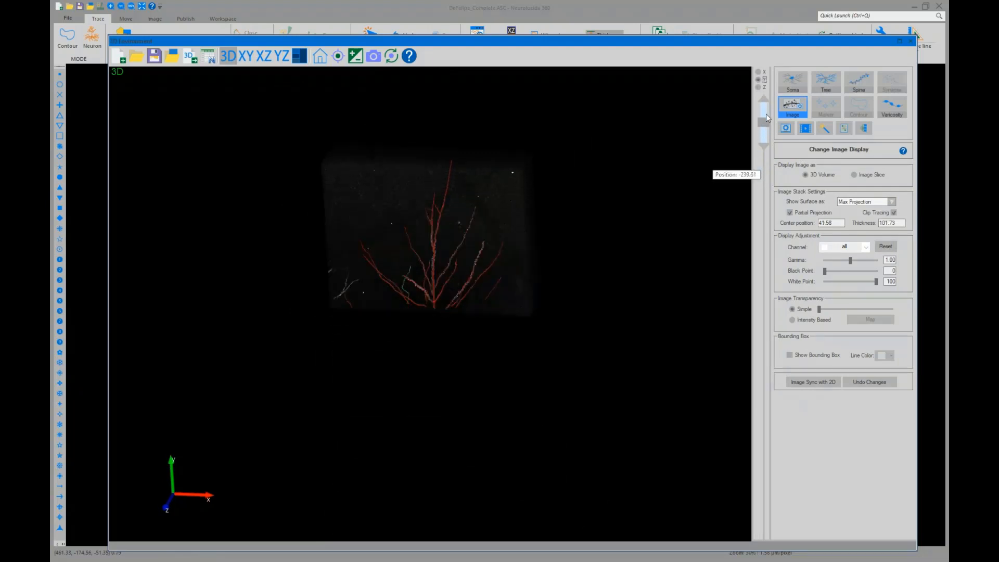
pyautogui.moveTo(555, 253); pyautogui.dragTo(575, 230)
pyautogui.scroll(2, 534, 214)
pyautogui.moveTo(534, 214); pyautogui.dragTo(527, 240, button='middle')
pyautogui.scroll(1, 524, 287)
pyautogui.scroll(-2, 524, 288)
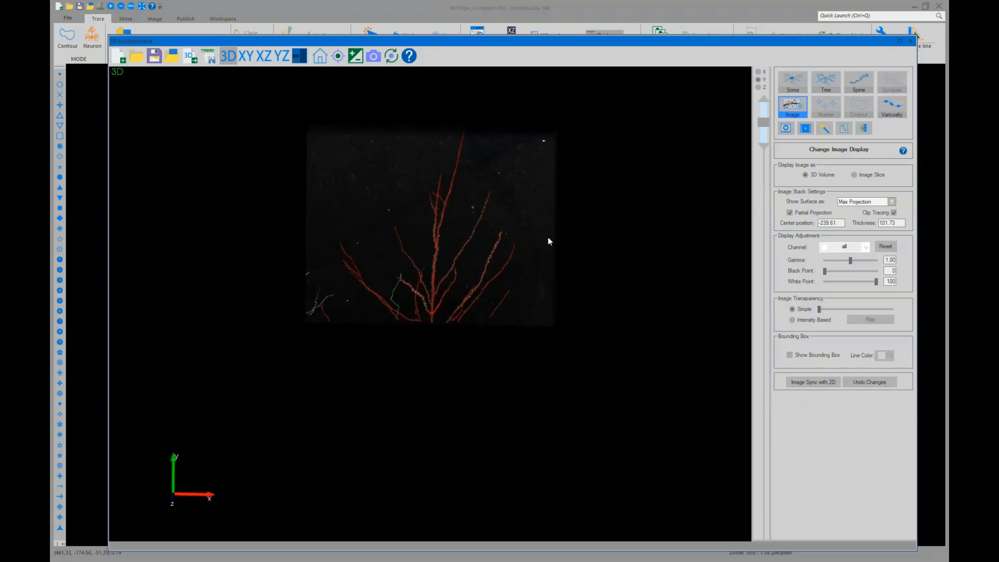
pyautogui.moveTo(653, 170); pyautogui.dragTo(677, 147)
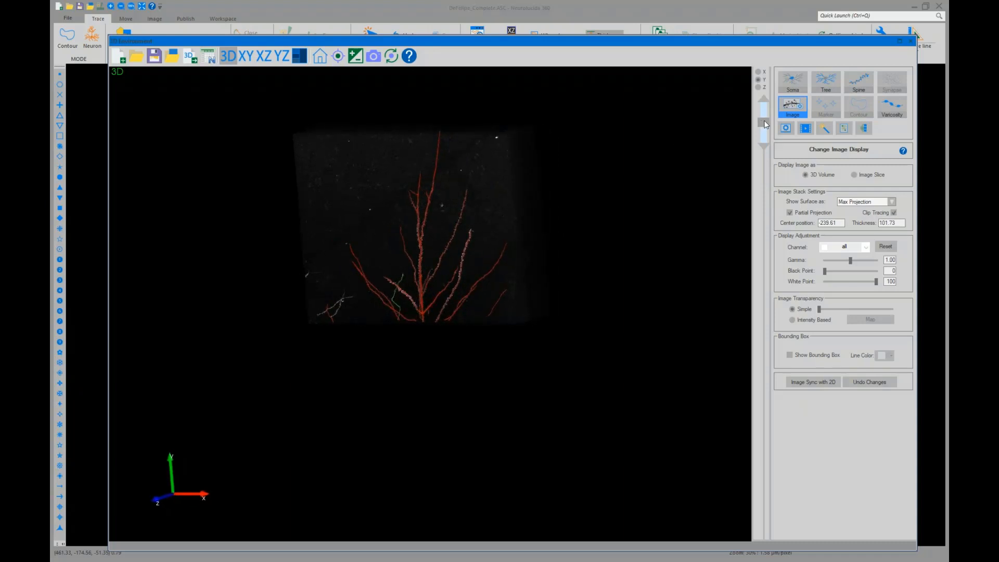
pyautogui.moveTo(766, 125); pyautogui.dragTo(731, 250)
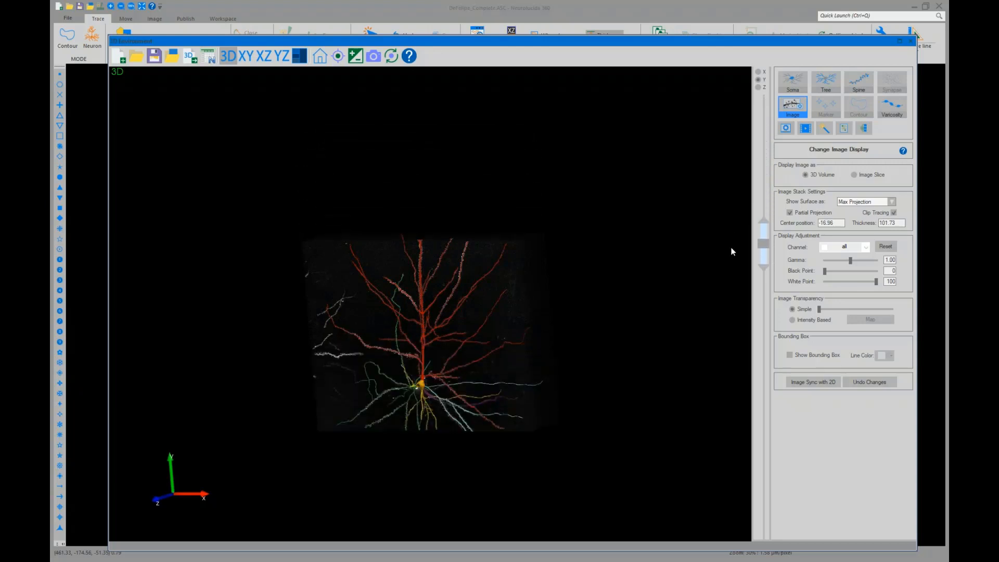
pyautogui.scroll(2, 526, 322)
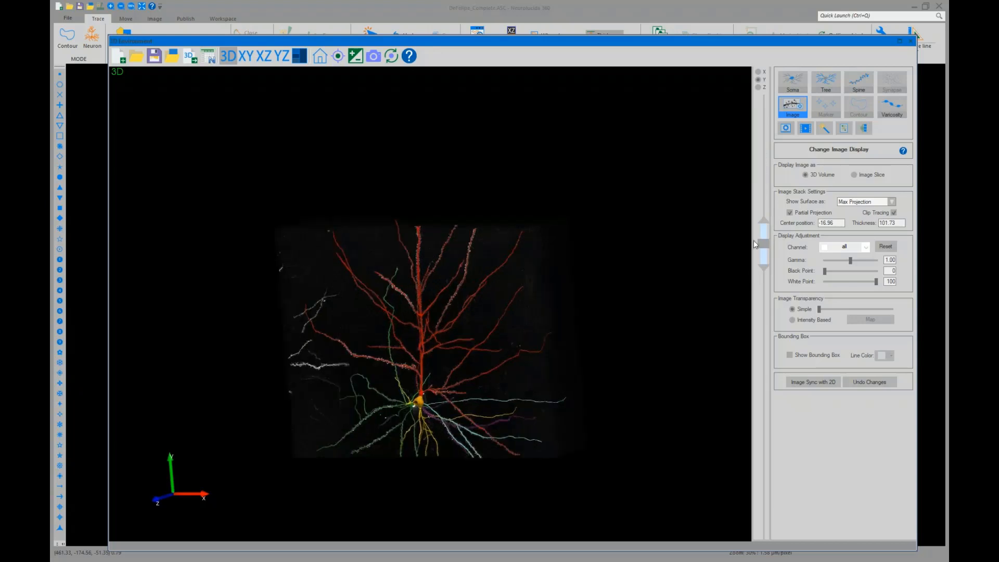
pyautogui.moveTo(763, 243); pyautogui.dragTo(759, 266)
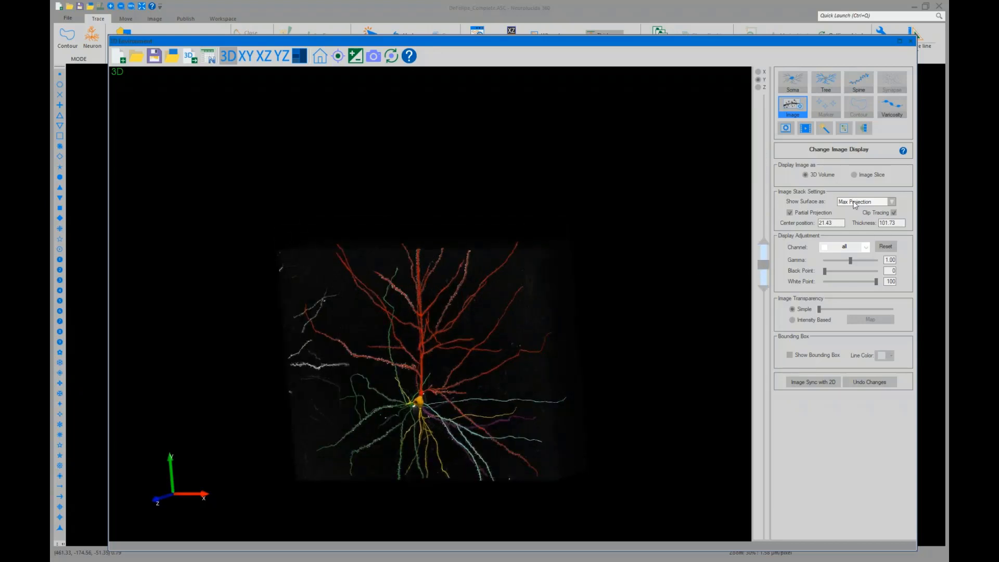
# Toggle Clip Tracing off and back on to compare clipped and full tracing within the slab
pyautogui.click(894, 213)
pyautogui.moveTo(763, 264); pyautogui.dragTo(761, 272)
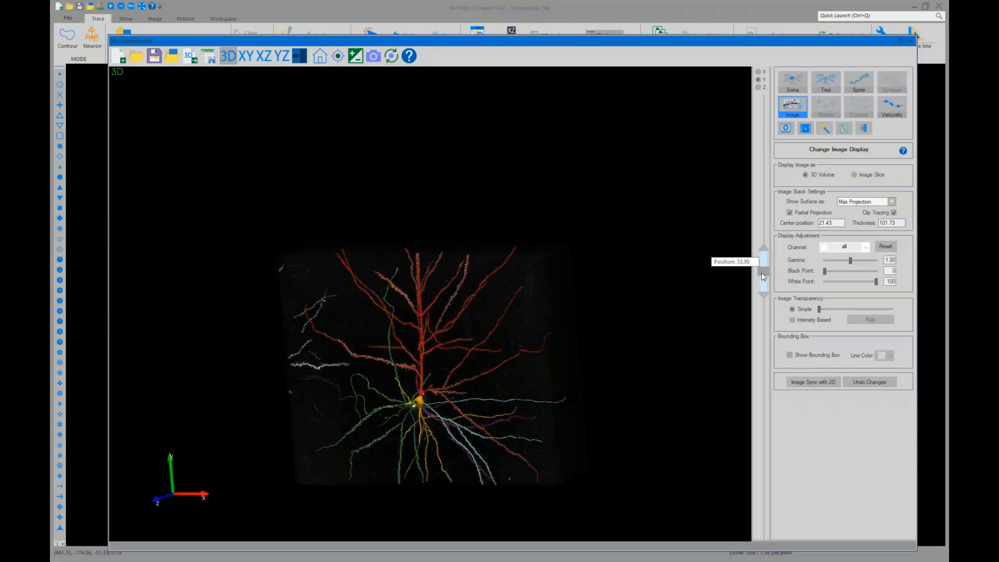
pyautogui.click(894, 214)
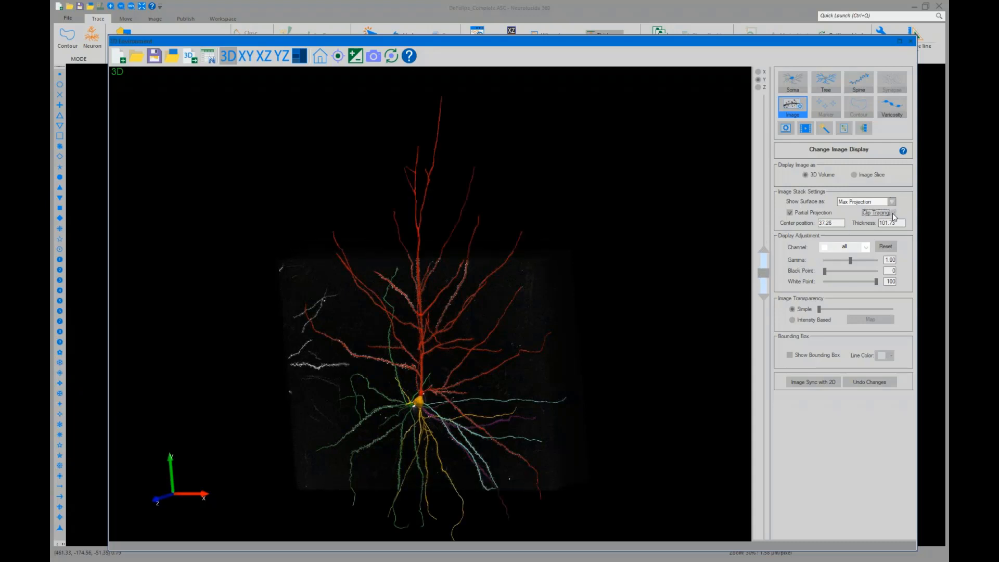
pyautogui.click(893, 214)
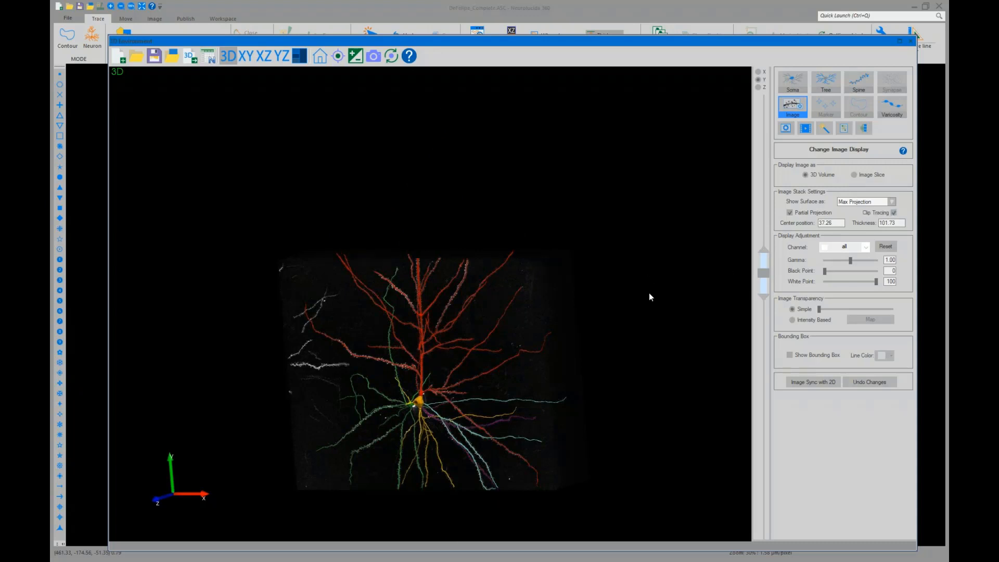
# Resize the projection slab to a thickness of about 70 centred near -23.68
pyautogui.moveTo(648, 292)
pyautogui.mouseDown()
pyautogui.moveTo(596, 296)
pyautogui.moveTo(623, 295)
pyautogui.moveTo(636, 313)
pyautogui.mouseUp()
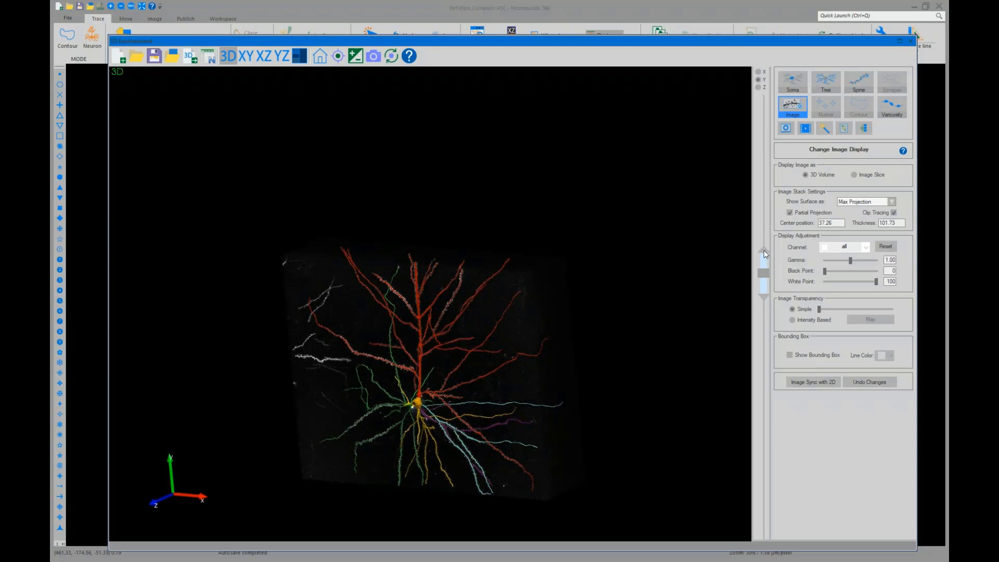
pyautogui.moveTo(766, 254); pyautogui.dragTo(763, 218)
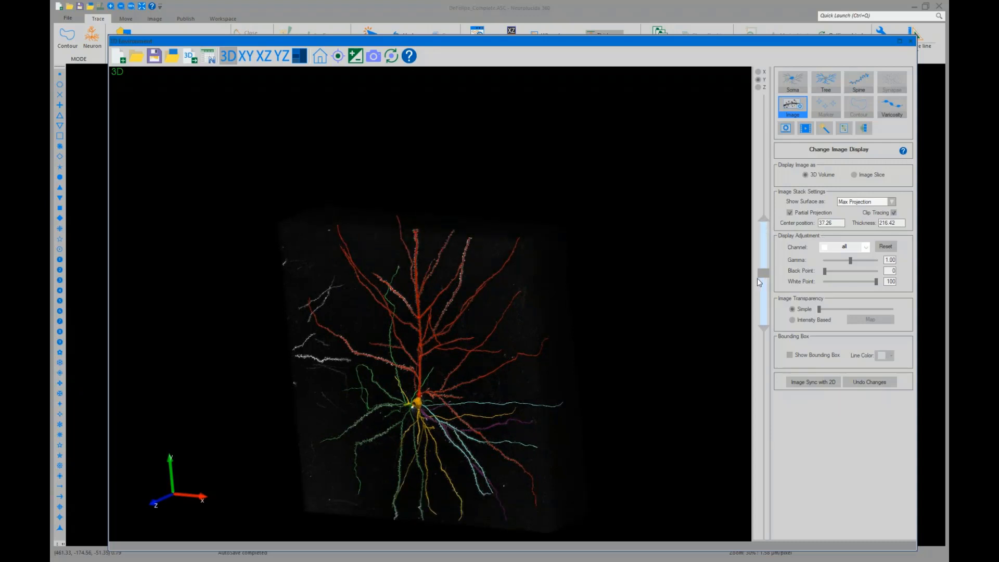
pyautogui.moveTo(761, 274); pyautogui.dragTo(757, 279)
pyautogui.moveTo(766, 328); pyautogui.dragTo(757, 236)
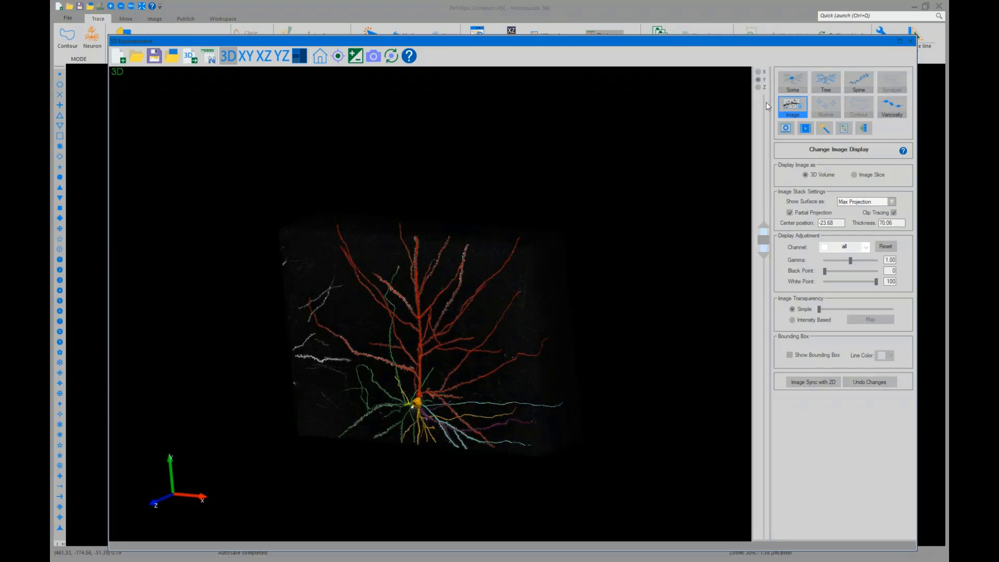
# Temporarily hide the tracing to inspect the underlying image up close, and show the tracing again
pyautogui.click(356, 55)
pyautogui.scroll(8, 408, 323)
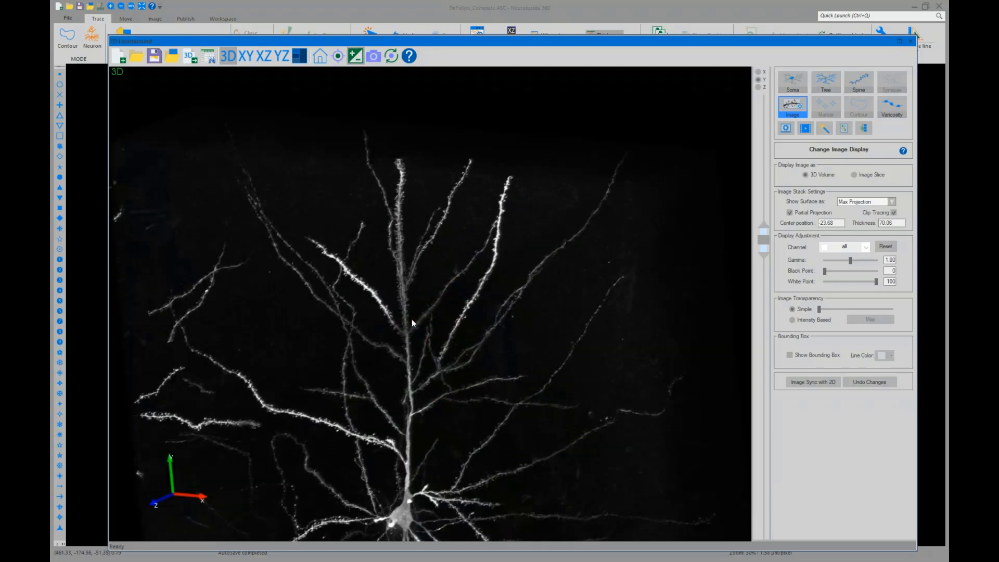
pyautogui.moveTo(405, 315); pyautogui.dragTo(422, 267, button='middle')
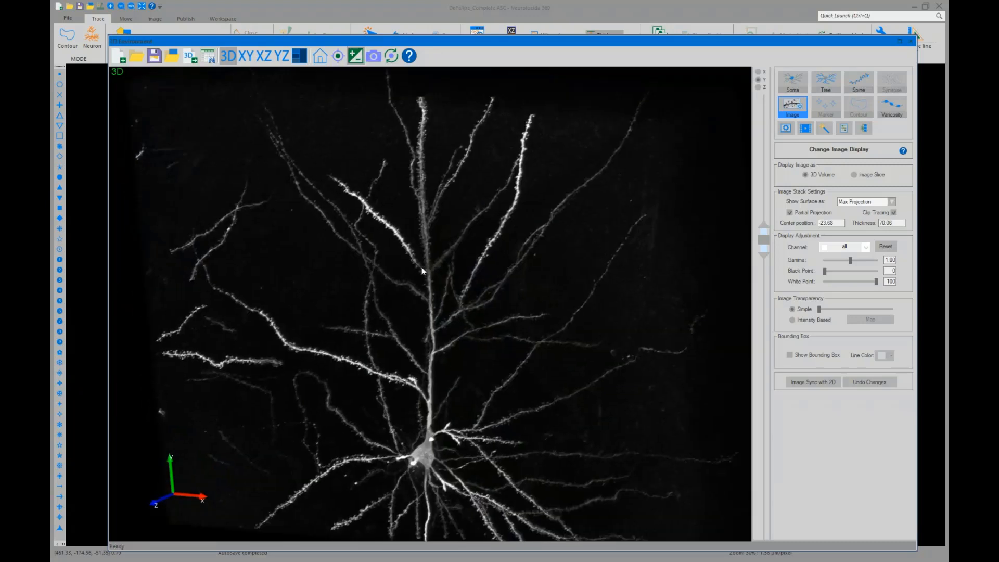
pyautogui.click(356, 58)
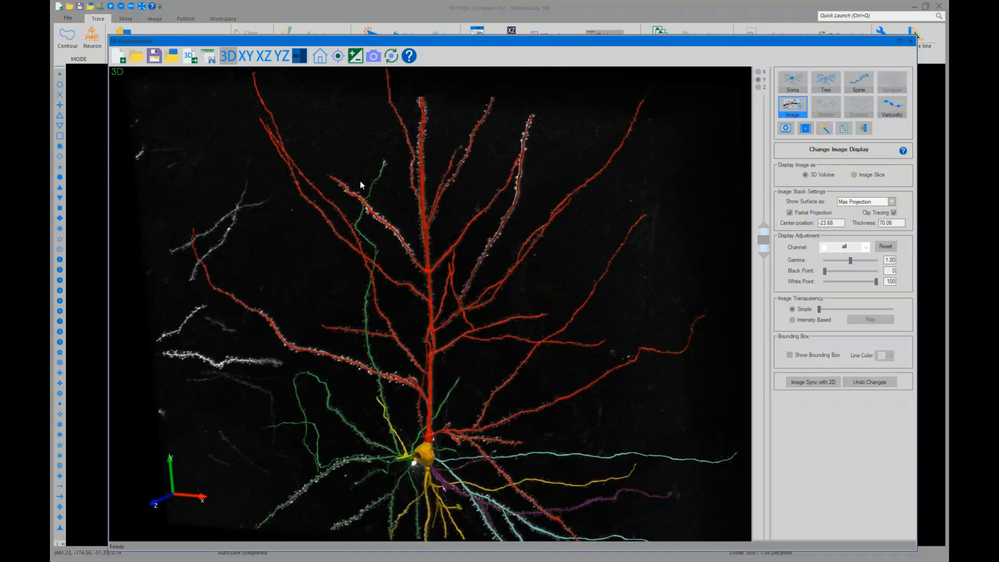
# Turn off partial projection to display the full image stack
pyautogui.scroll(-4, 419, 335)
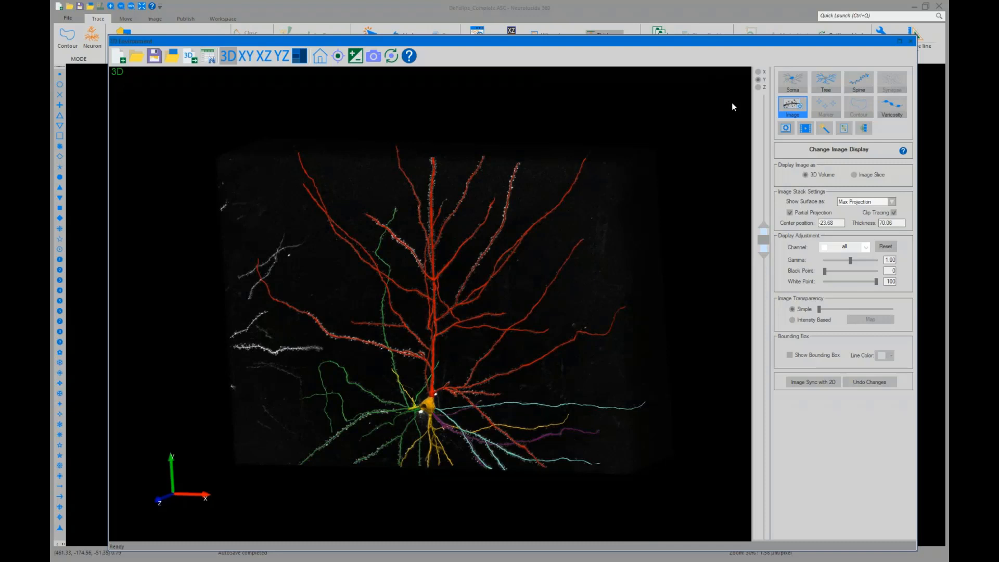
pyautogui.click(790, 212)
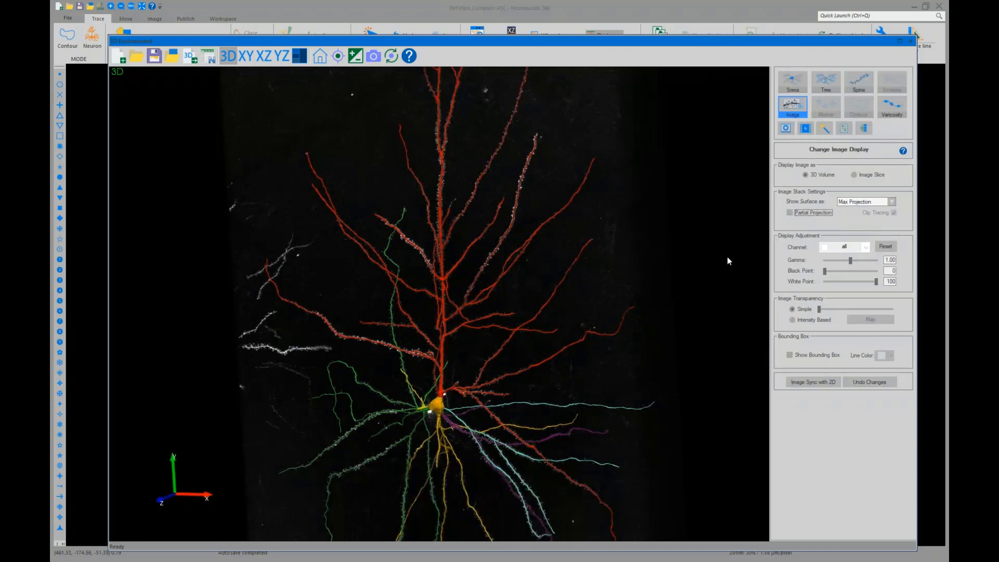
pyautogui.scroll(-1, 711, 270)
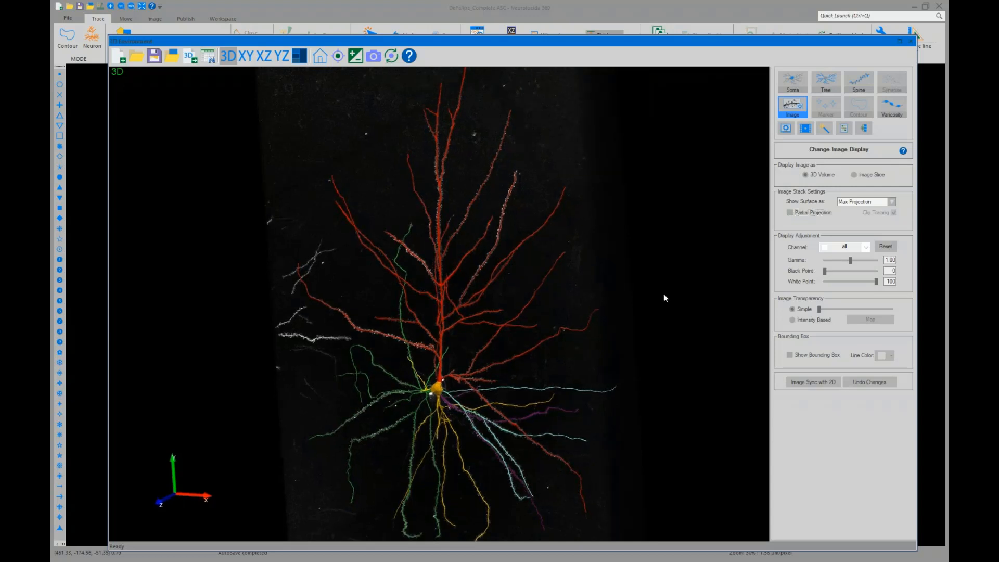
# With the tracing hidden, lower the image gamma to about 0.59 and reset the display adjustment before showing the tracing again
pyautogui.click(356, 56)
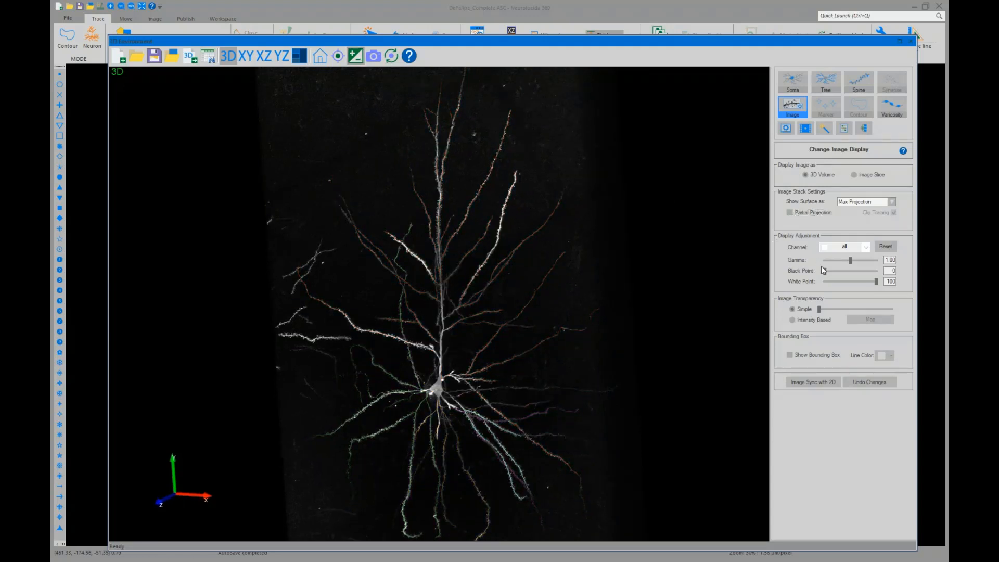
pyautogui.moveTo(824, 271); pyautogui.dragTo(883, 284)
pyautogui.moveTo(853, 260); pyautogui.dragTo(843, 260)
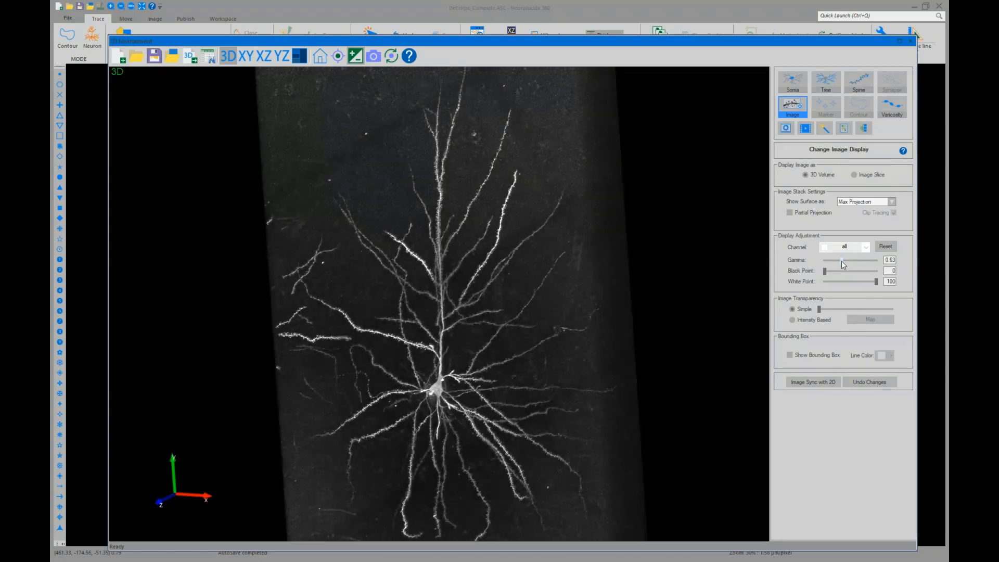
pyautogui.click(884, 247)
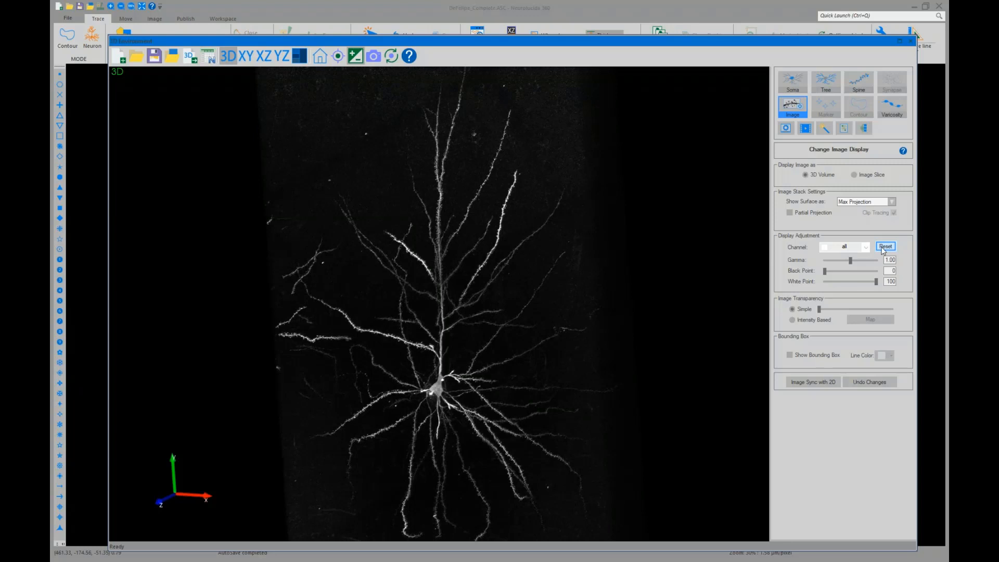
pyautogui.click(361, 60)
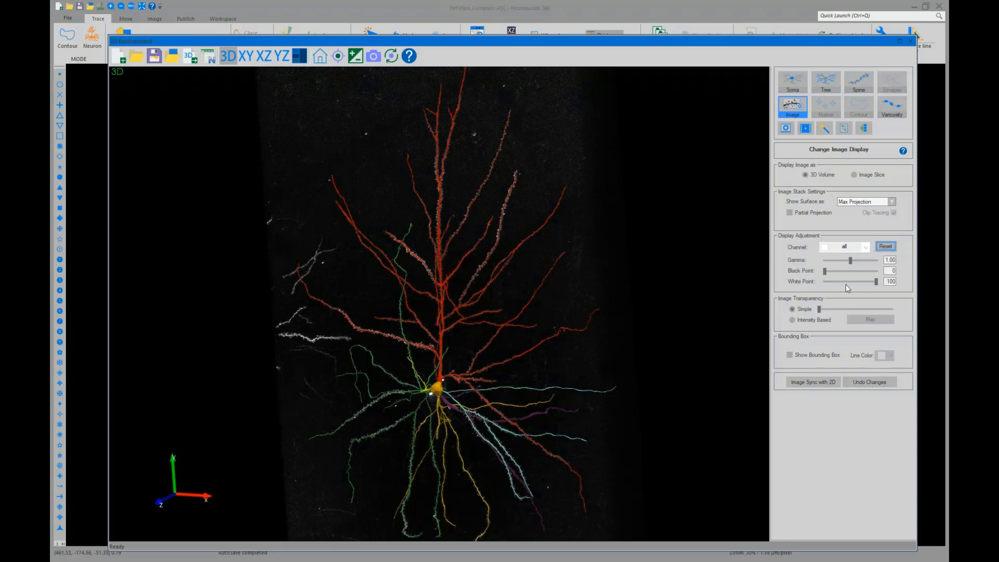
# Open the movie creation panel, reset the view to home, and set the movie's start position
pyautogui.click(805, 129)
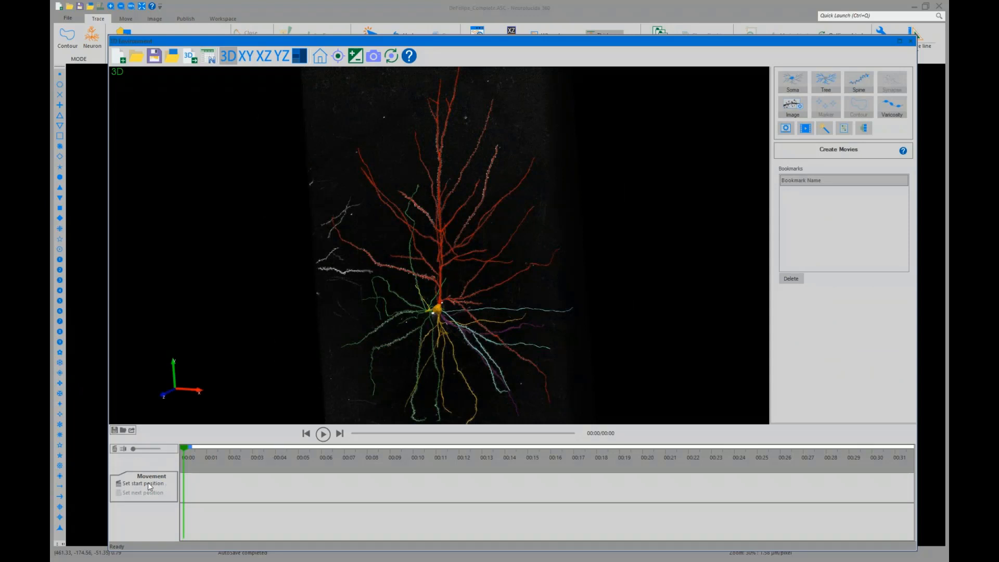
pyautogui.click(320, 55)
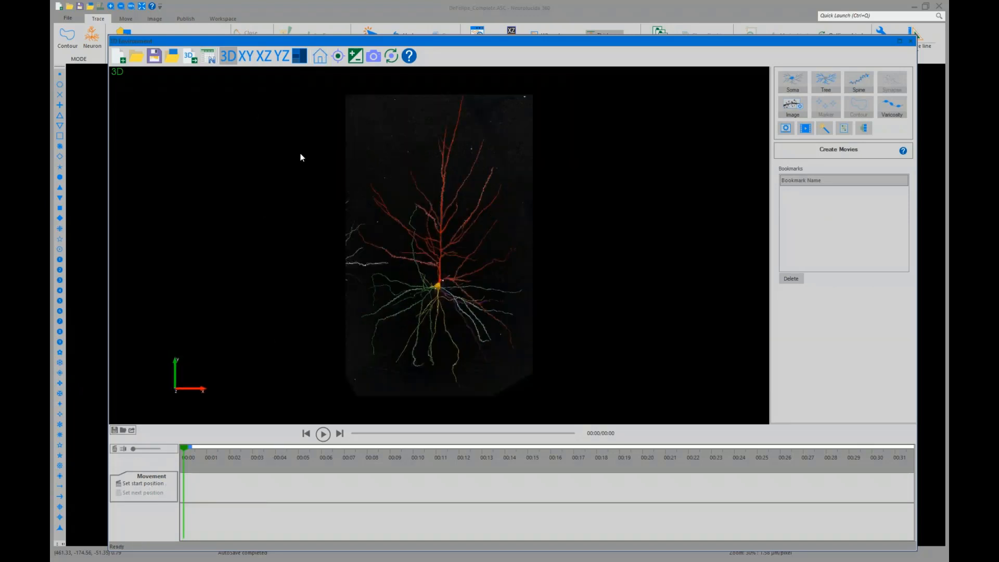
pyautogui.click(143, 483)
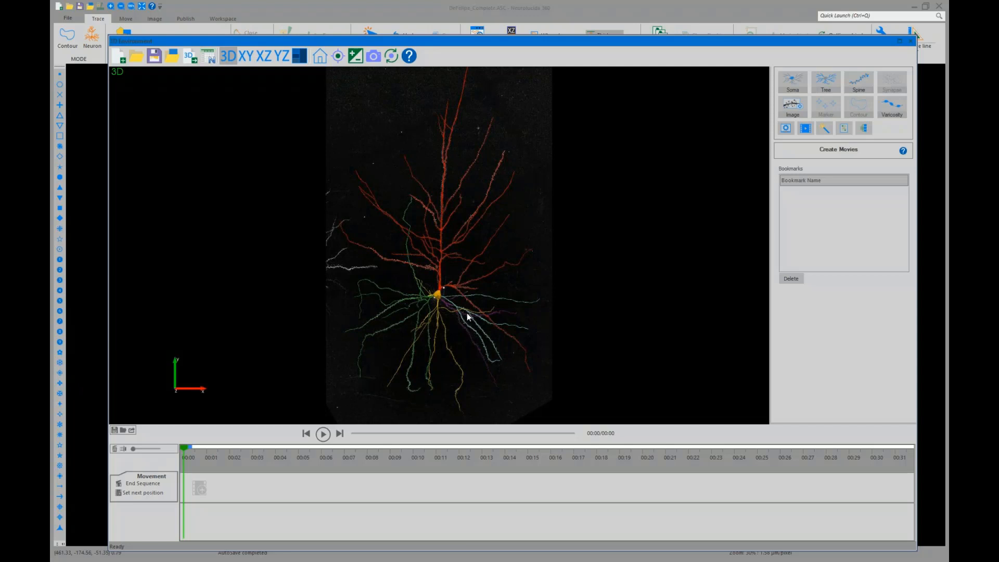
# Zoom into the apical dendrite and set this view as the next movie position, adding the first clip
pyautogui.moveTo(449, 168); pyautogui.dragTo(450, 222, button='middle')
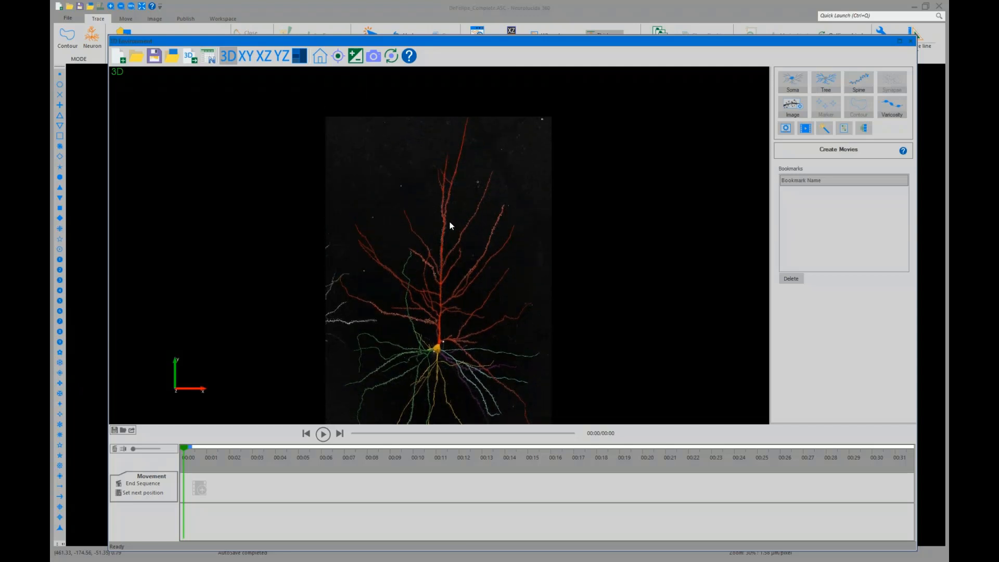
pyautogui.scroll(3, 450, 222)
pyautogui.scroll(5, 451, 225)
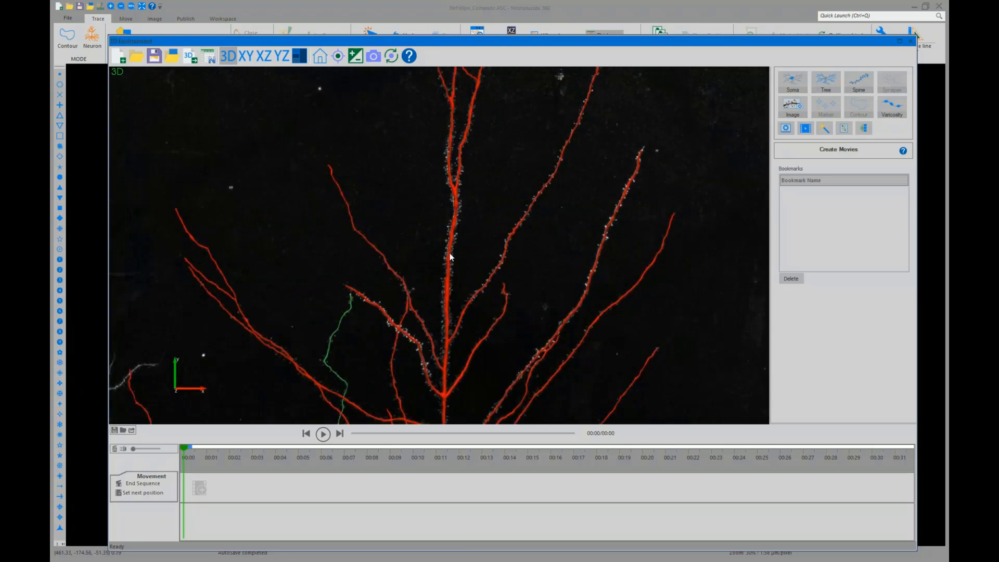
pyautogui.moveTo(449, 280); pyautogui.dragTo(460, 218)
pyautogui.moveTo(461, 218); pyautogui.dragTo(443, 312, button='middle')
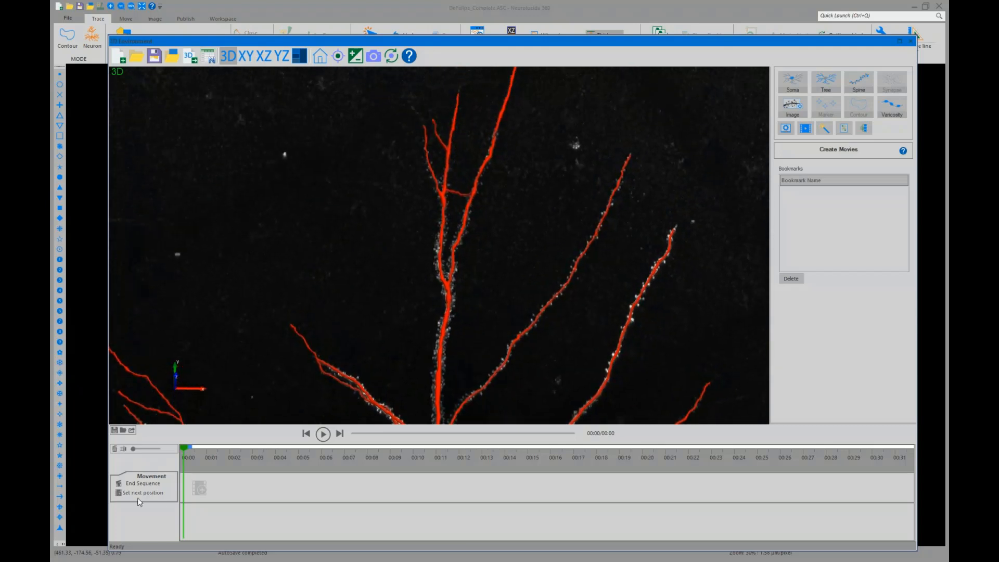
pyautogui.click(199, 491)
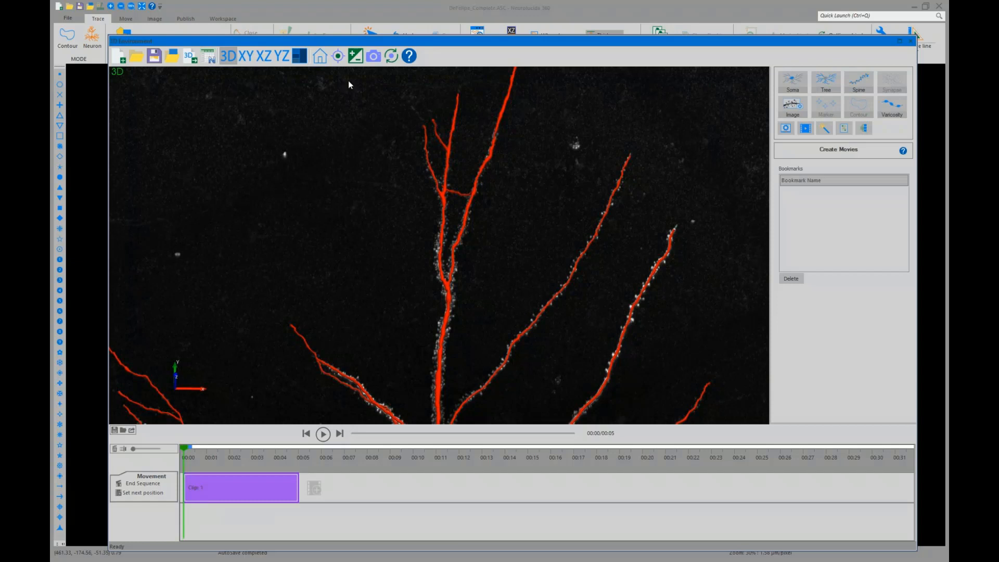
# Zoom in closely on the dendrite branches to show the spines and add this view as a second movie clip
pyautogui.click(338, 56)
pyautogui.click(464, 328)
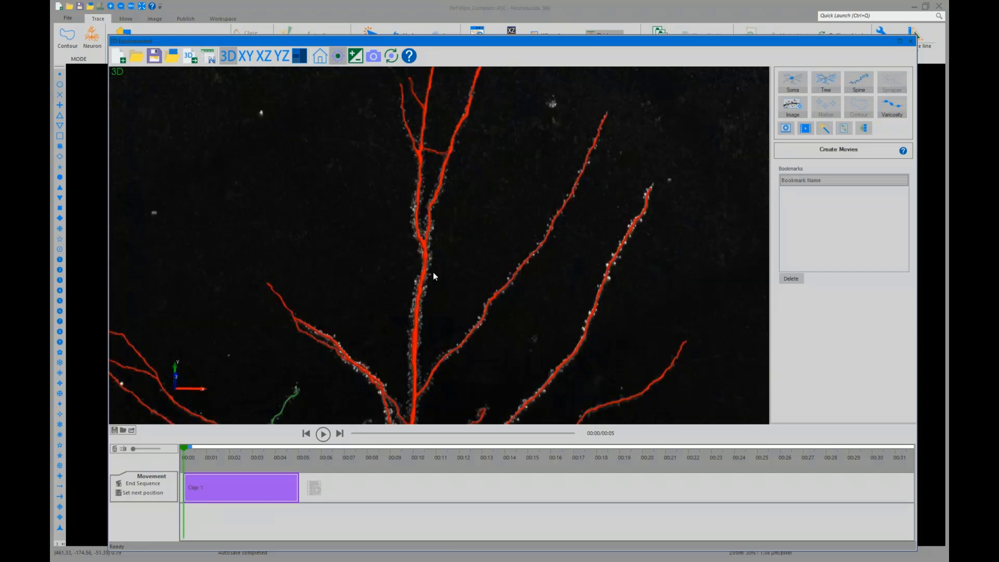
pyautogui.click(495, 305)
pyautogui.scroll(5, 423, 295)
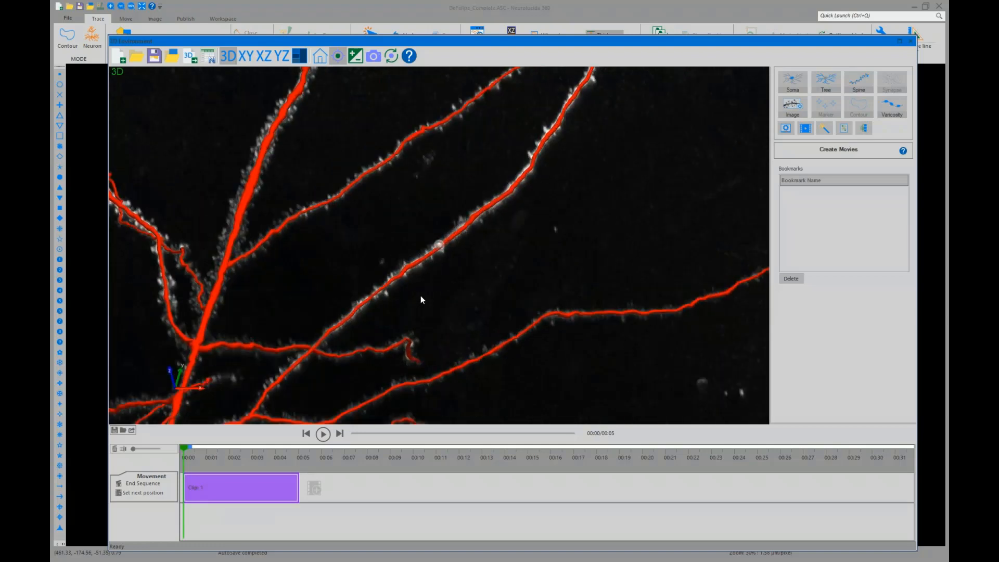
pyautogui.scroll(3, 420, 295)
pyautogui.scroll(-4, 411, 297)
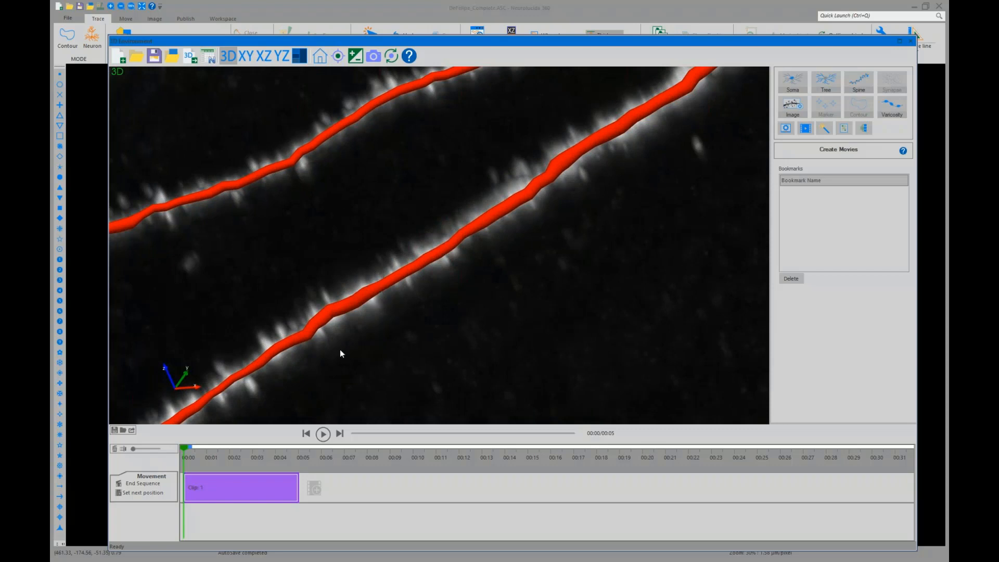
pyautogui.click(315, 489)
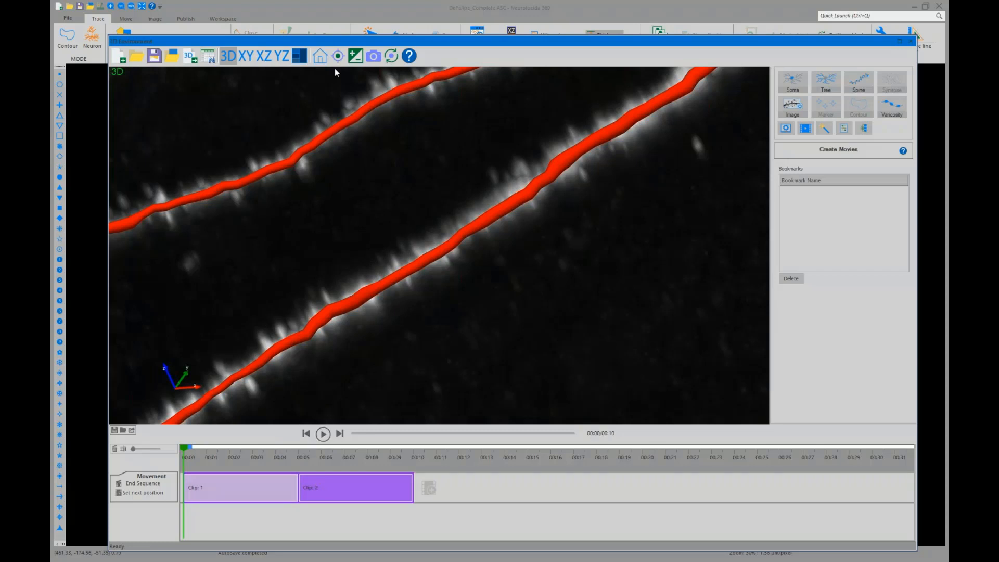
# Preview the movie from the home view, then add a third clip ending at a slightly zoomed-in whole-neuron view
pyautogui.click(319, 56)
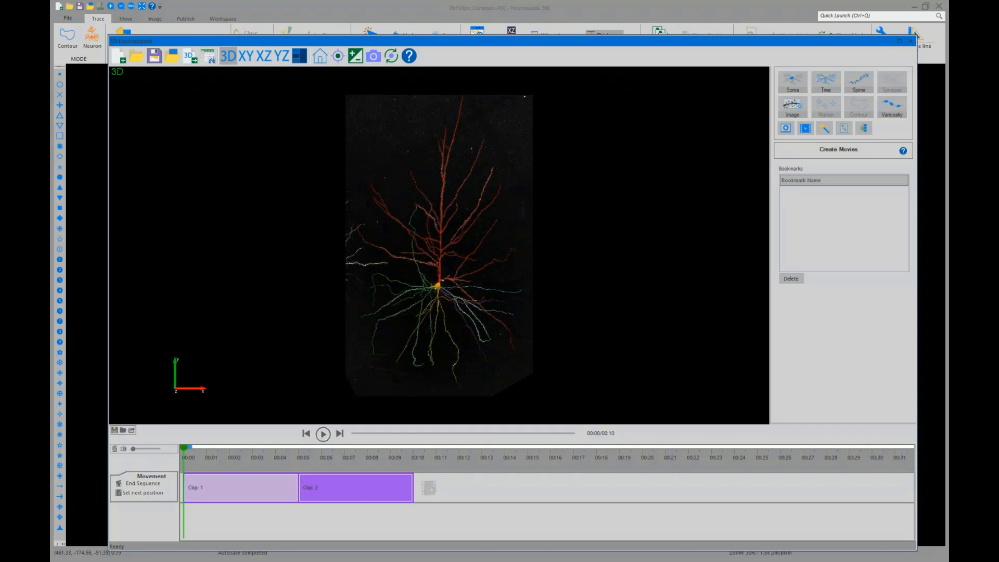
pyautogui.click(323, 437)
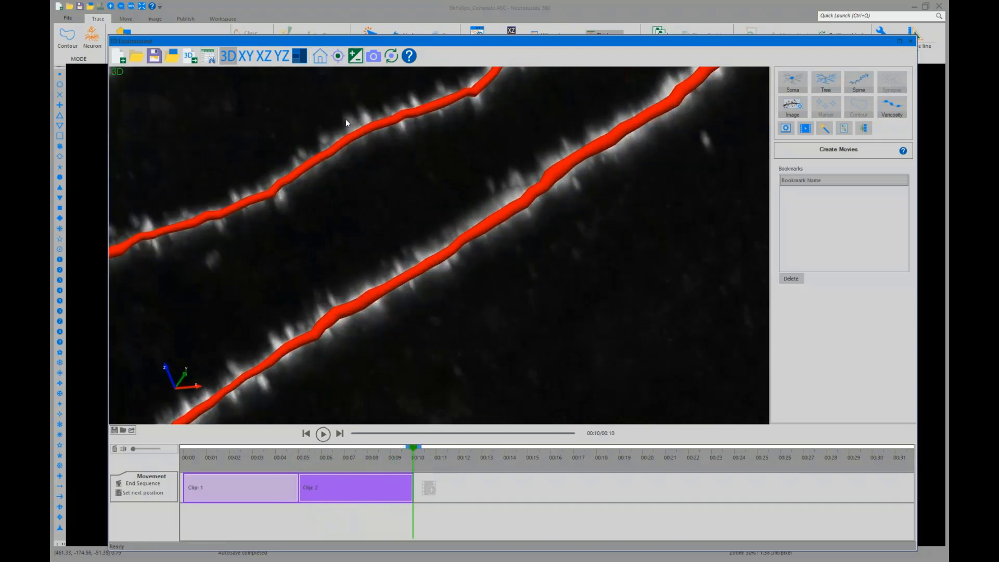
pyautogui.scroll(-6, 349, 234)
pyautogui.scroll(-8, 355, 257)
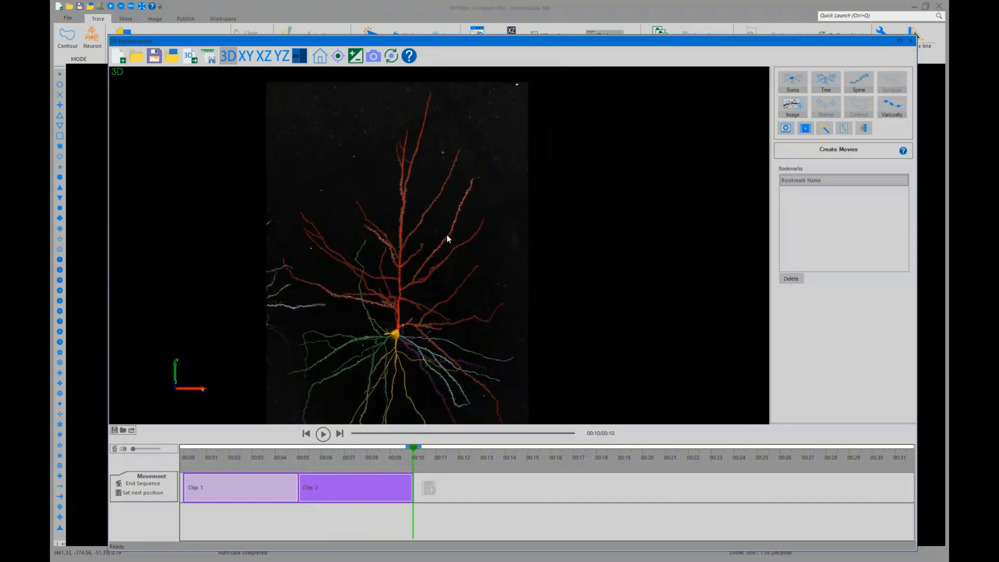
pyautogui.click(320, 56)
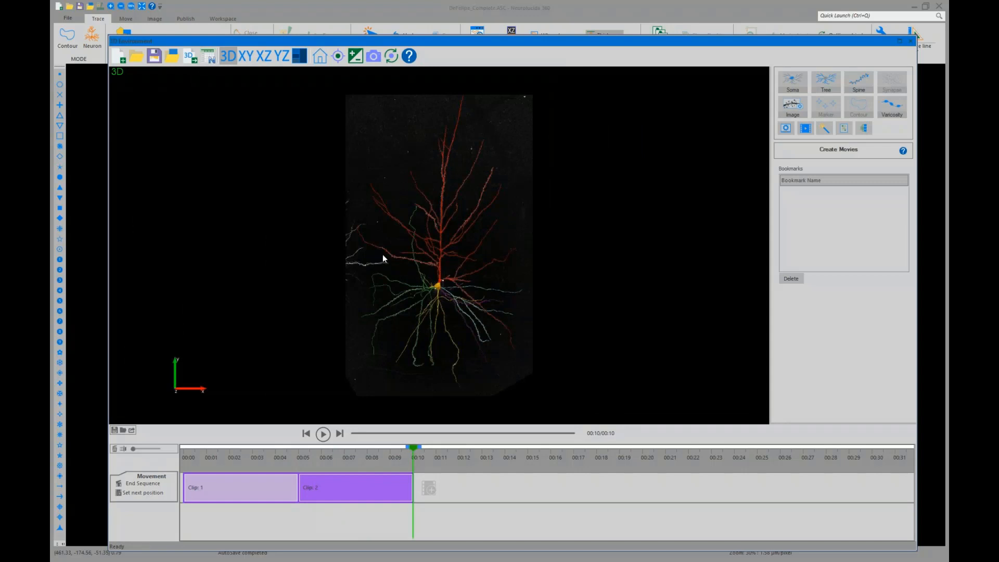
pyautogui.scroll(2, 383, 254)
pyautogui.click(429, 487)
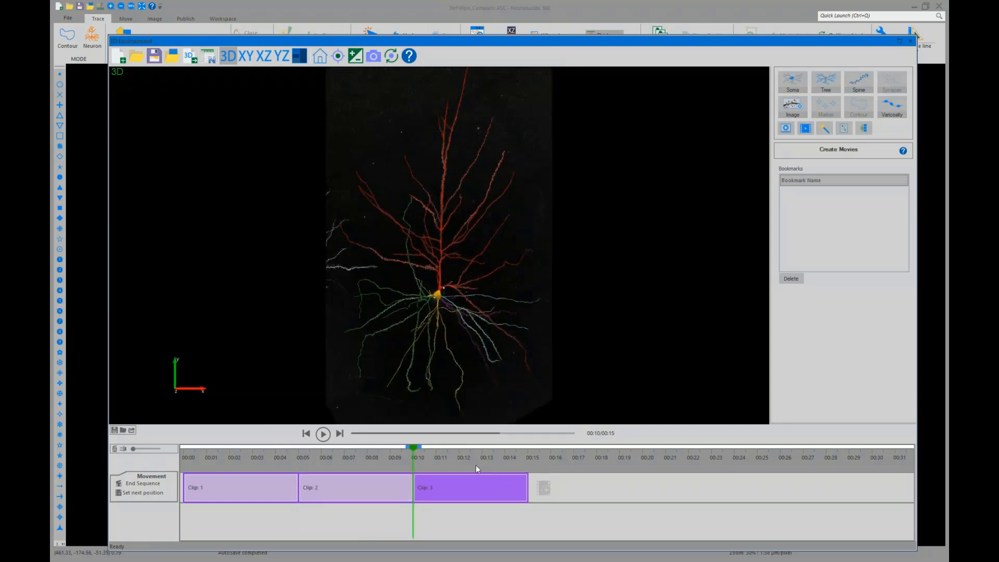
# Rewind to the start and examine the neuron around the soma from several zooms and angles
pyautogui.moveTo(413, 449); pyautogui.dragTo(184, 484)
pyautogui.scroll(8, 409, 291)
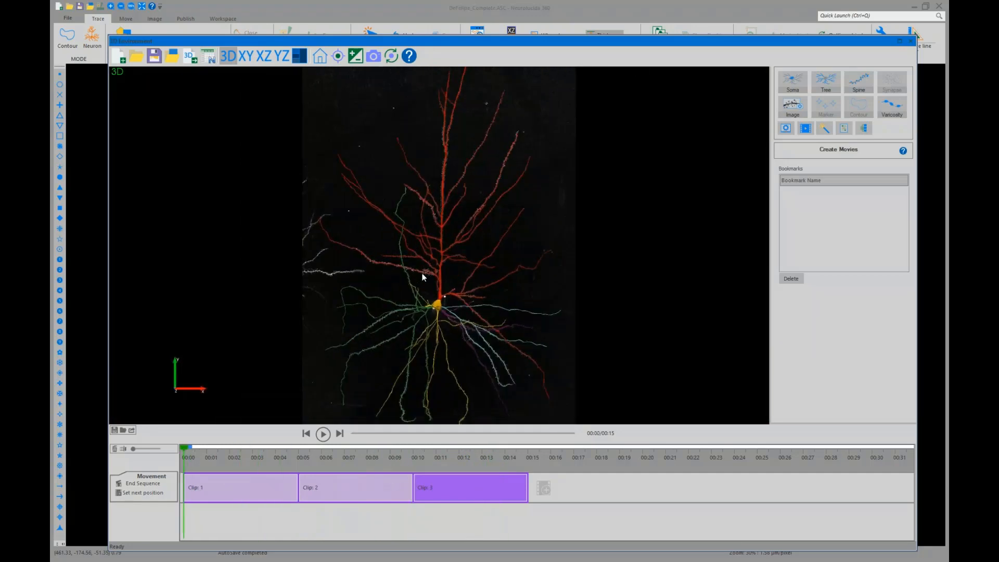
pyautogui.moveTo(495, 311); pyautogui.dragTo(432, 377, button='right')
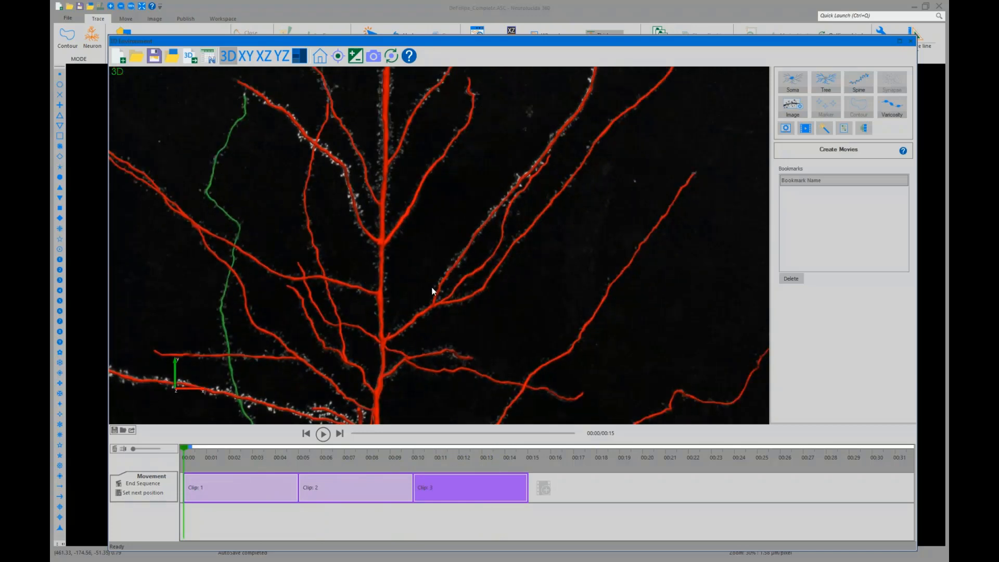
pyautogui.moveTo(412, 307); pyautogui.dragTo(469, 223)
pyautogui.scroll(2, 448, 244)
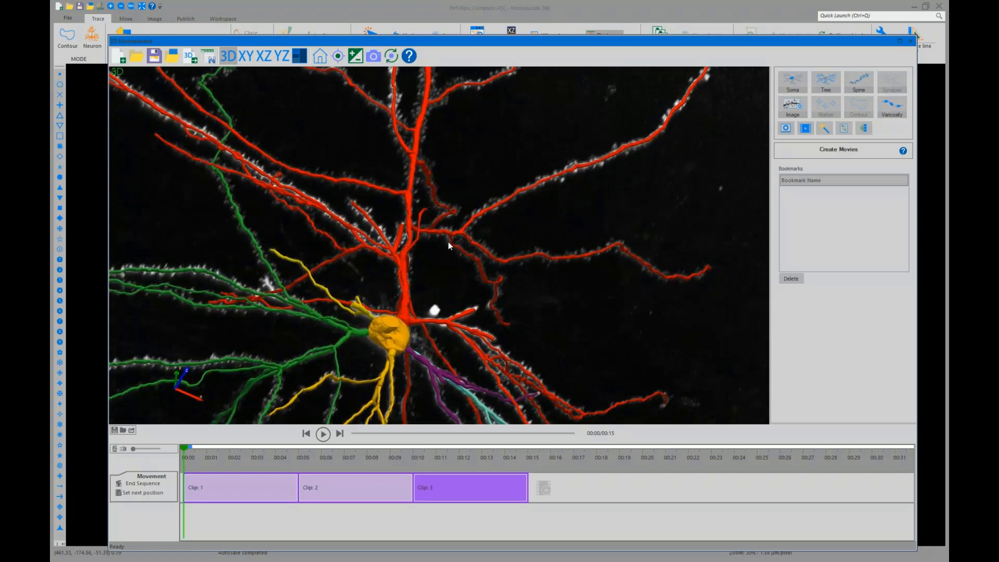
pyautogui.moveTo(548, 268); pyautogui.dragTo(418, 267, button='right')
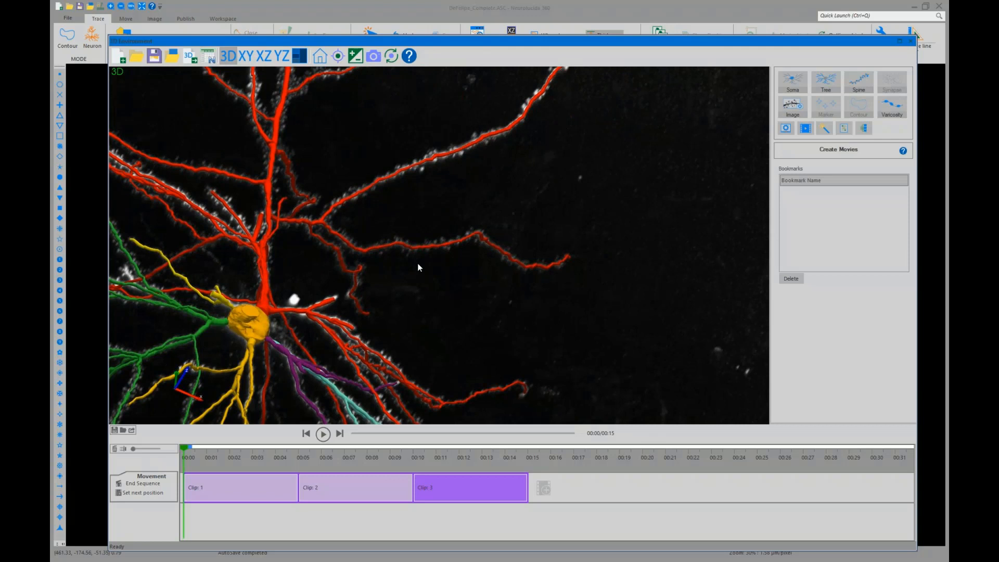
pyautogui.moveTo(417, 265); pyautogui.dragTo(397, 264)
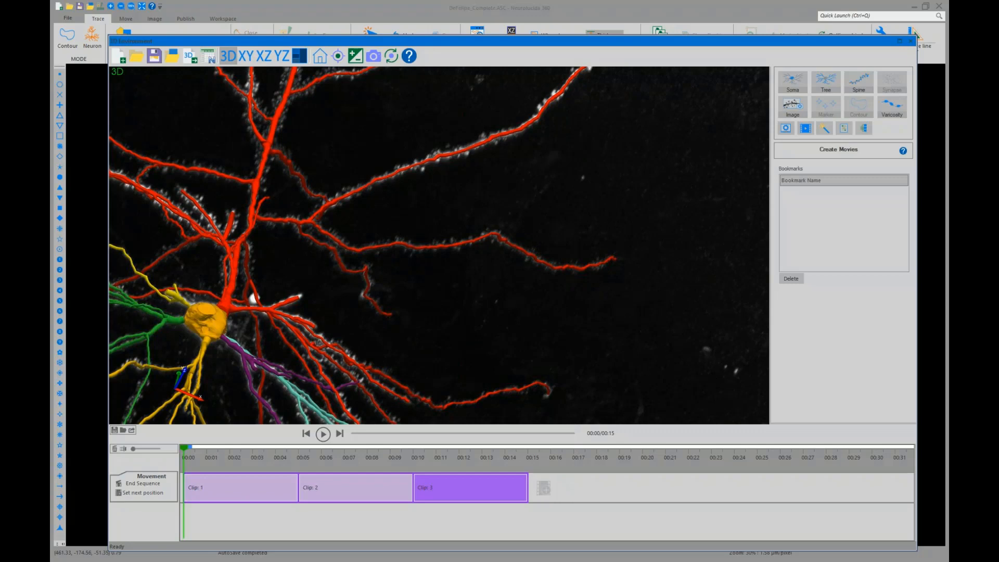
pyautogui.moveTo(217, 386); pyautogui.dragTo(365, 309)
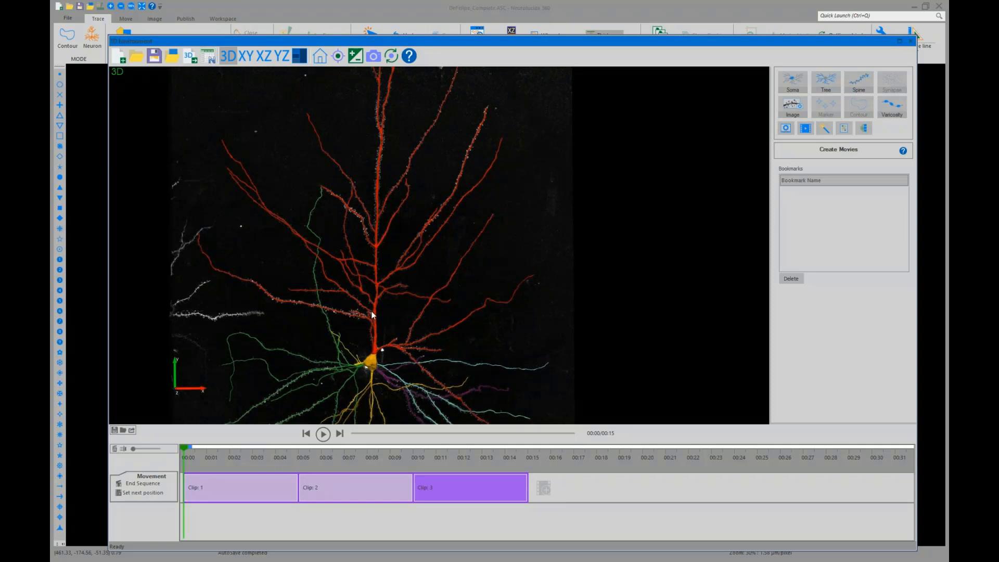
pyautogui.scroll(-3, 320, 312)
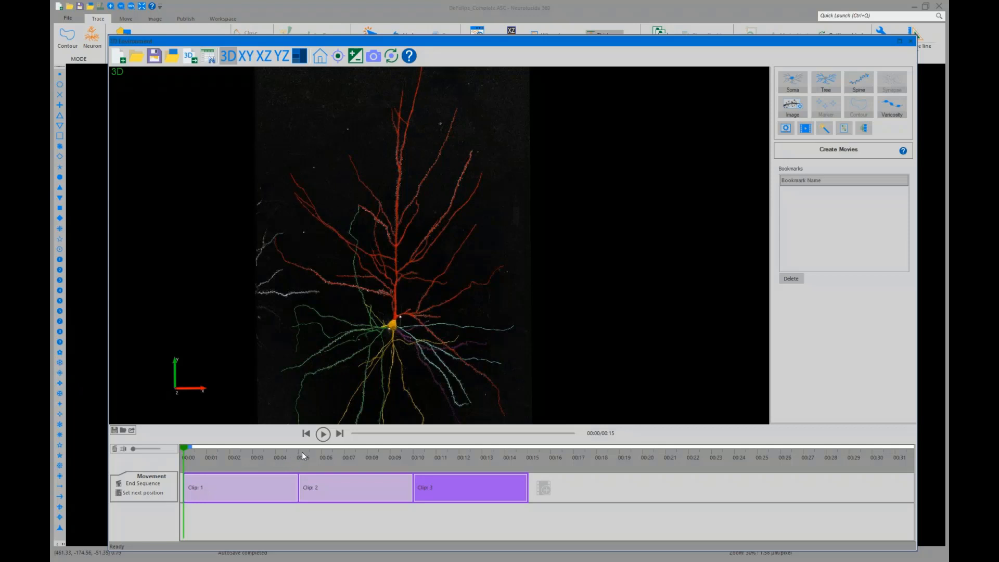
pyautogui.scroll(-1, 323, 372)
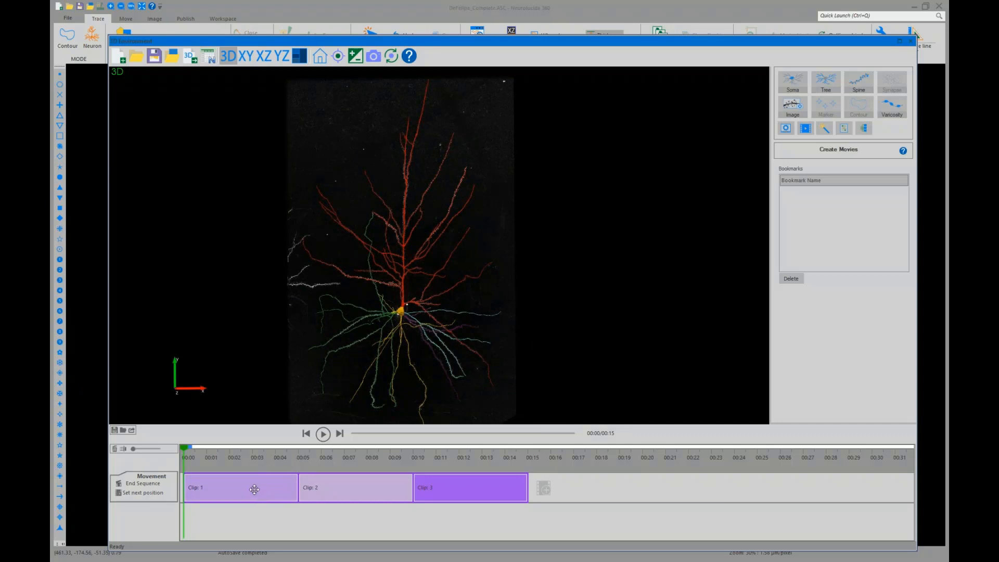
# Customize the first clip to turn off Show Tracing
pyautogui.rightClick(273, 491)
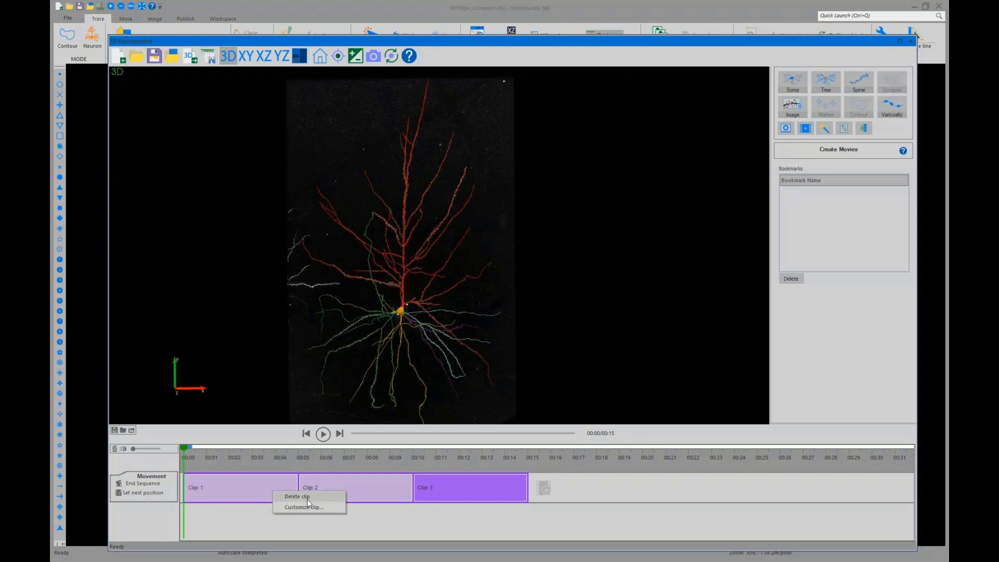
pyautogui.click(312, 507)
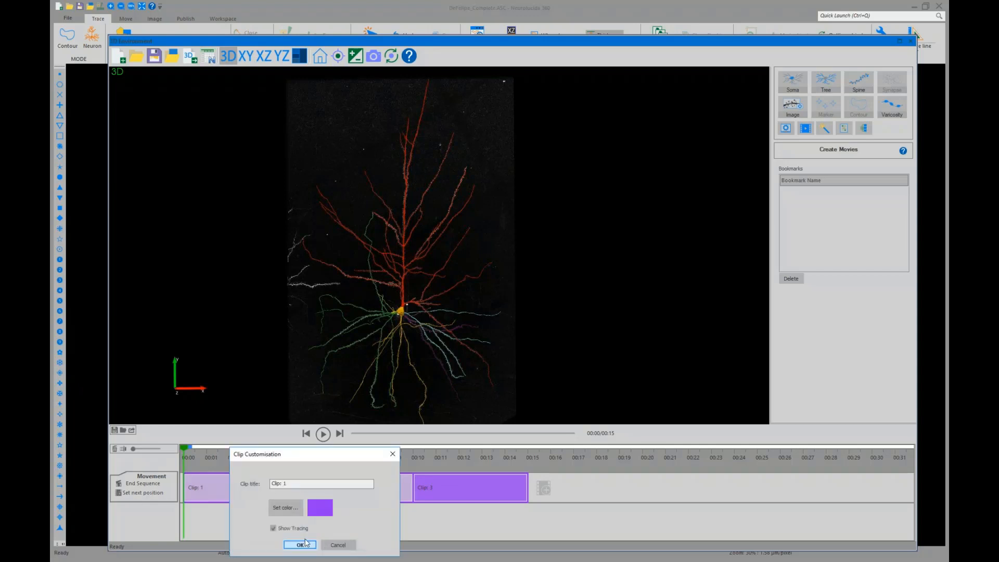
pyautogui.click(273, 528)
pyautogui.click(300, 545)
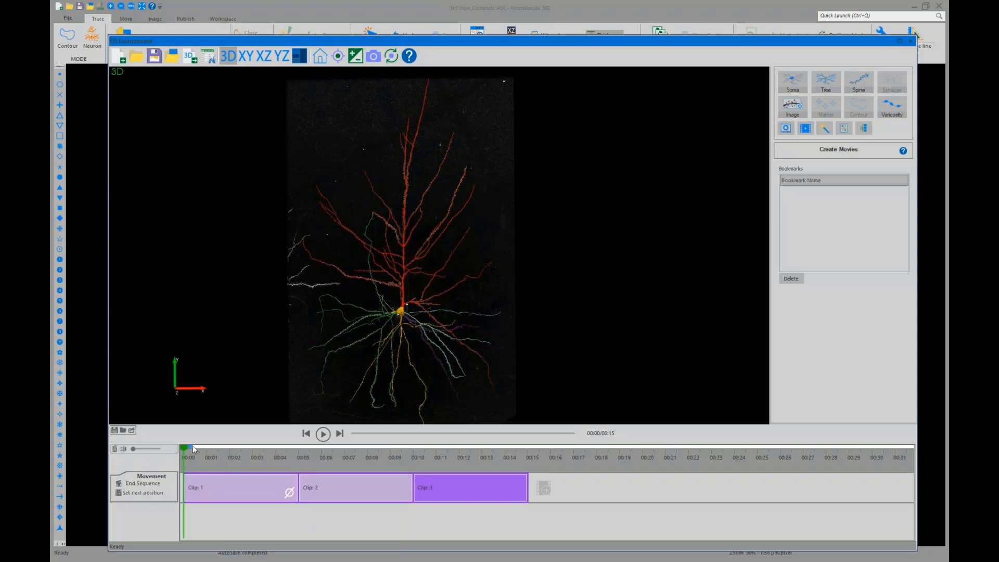
# Split the second clip at about 6 seconds and hide the tracing in the newly inserted clip
pyautogui.moveTo(182, 449); pyautogui.dragTo(323, 469)
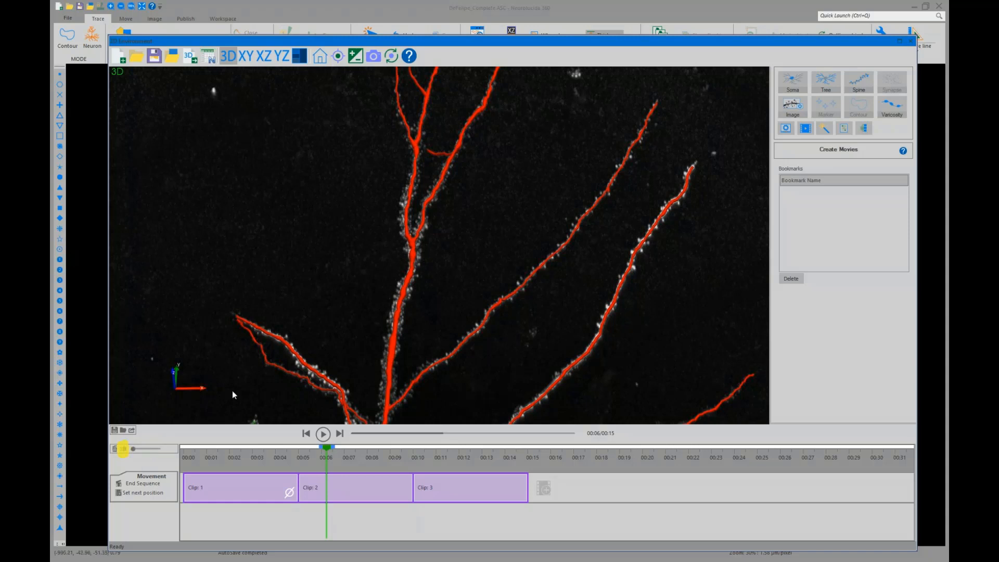
pyautogui.click(355, 483)
pyautogui.rightClick(371, 484)
pyautogui.click(398, 500)
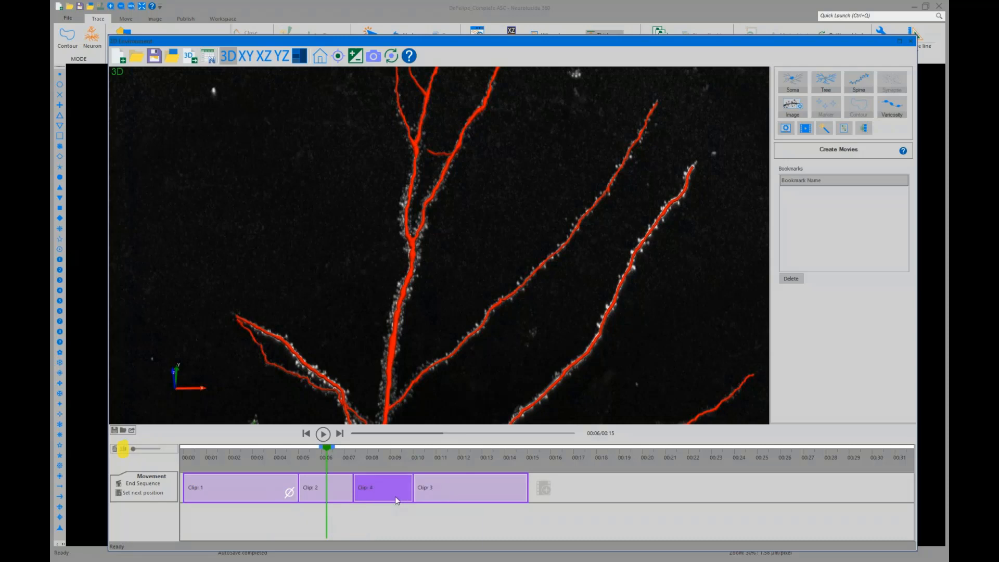
pyautogui.click(383, 539)
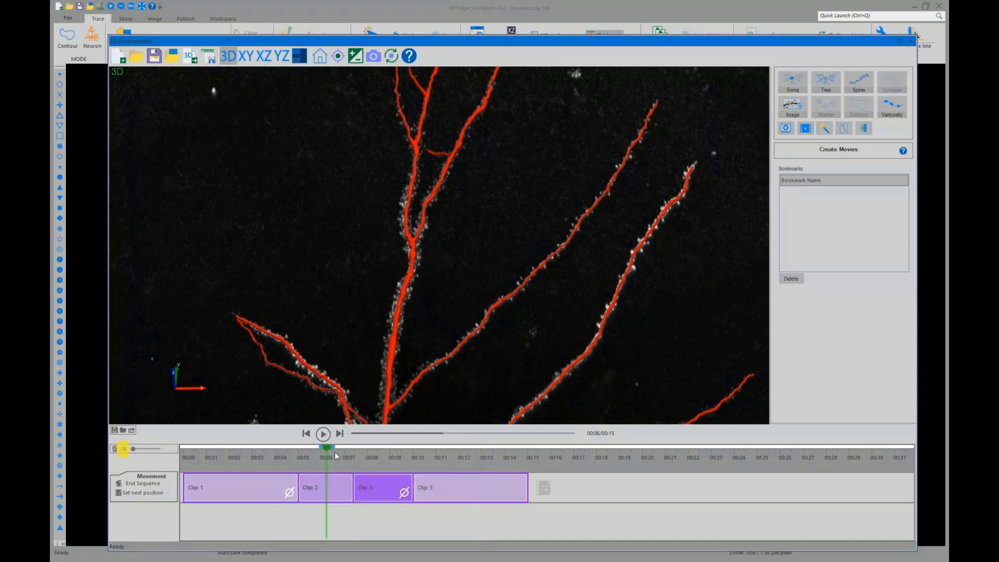
# Lengthen the last clip so the movie runs to about 17 seconds, and rewind to the start
pyautogui.moveTo(325, 450)
pyautogui.mouseDown()
pyautogui.moveTo(258, 457)
pyautogui.moveTo(386, 462)
pyautogui.mouseUp()
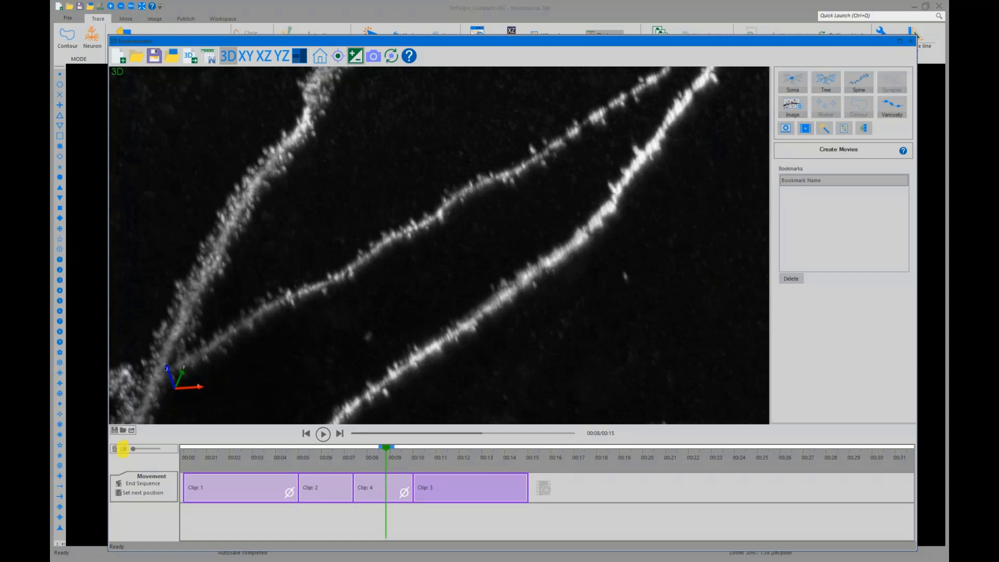
pyautogui.moveTo(527, 477); pyautogui.dragTo(577, 476)
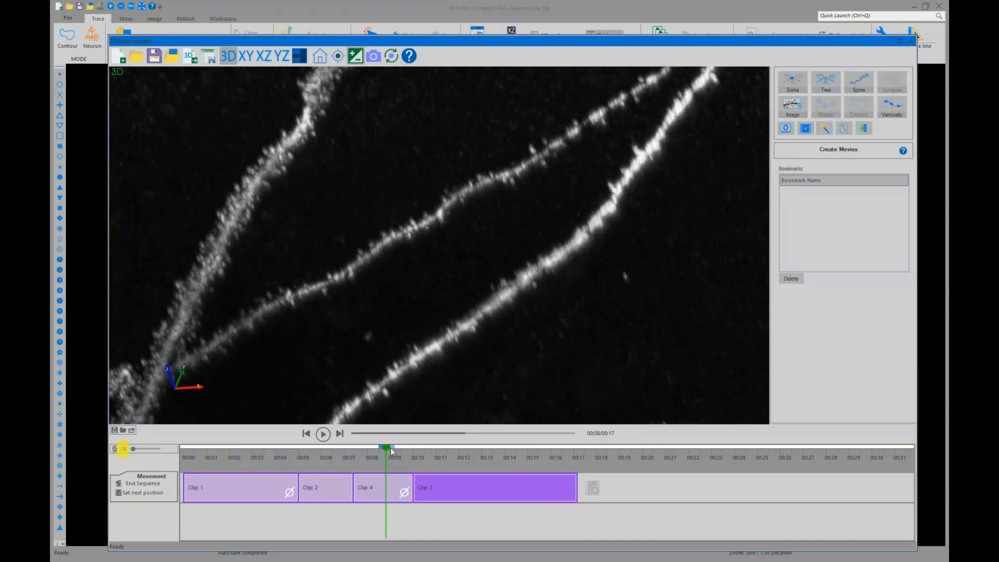
pyautogui.moveTo(390, 447); pyautogui.dragTo(175, 472)
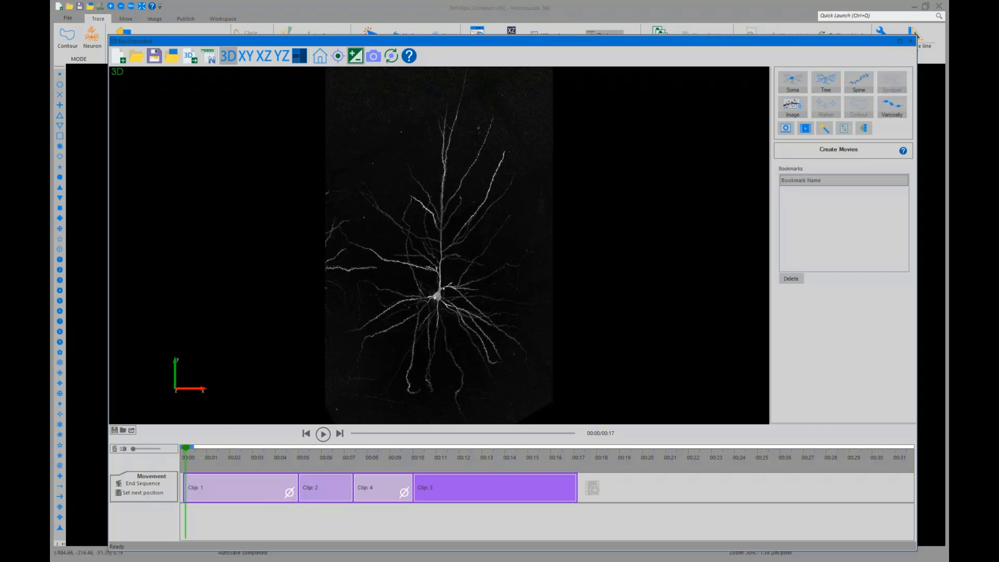
# Save the movie sequence as NL360movie2.xml
pyautogui.click(114, 431)
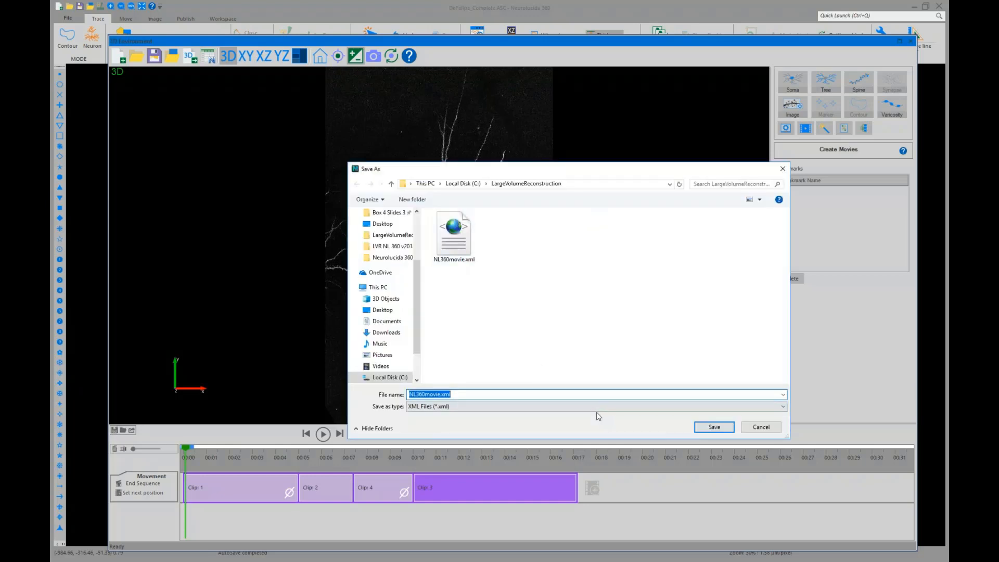
pyautogui.press('Left')
pyautogui.write('2')
pyautogui.press('Return')
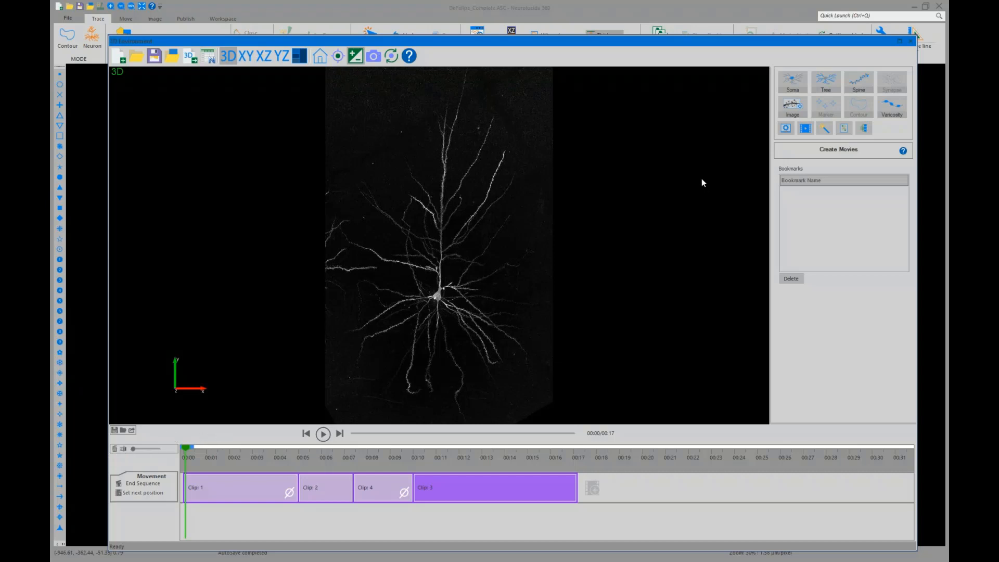
# Select all traced trees and recolor them yellow
pyautogui.click(825, 90)
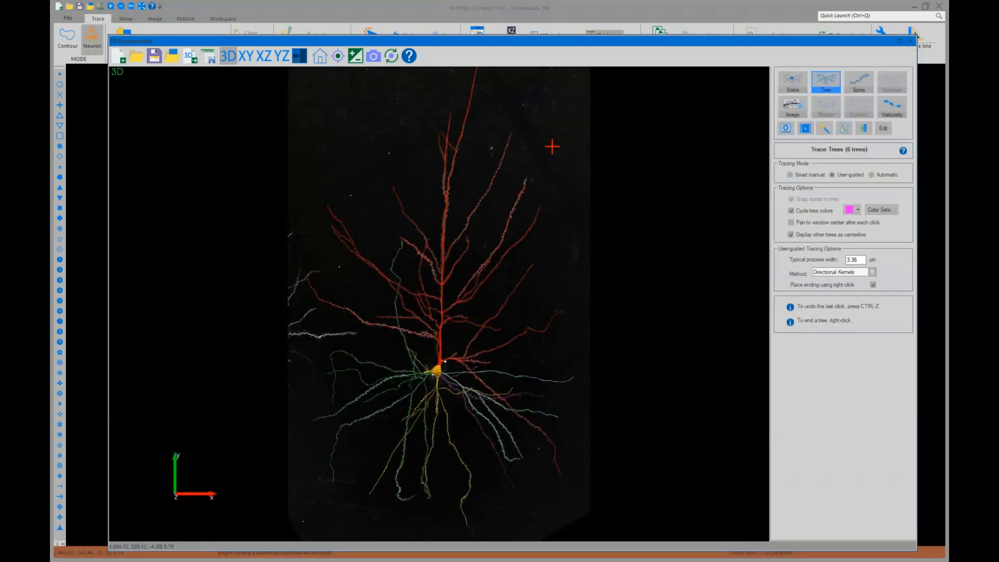
pyautogui.click(884, 129)
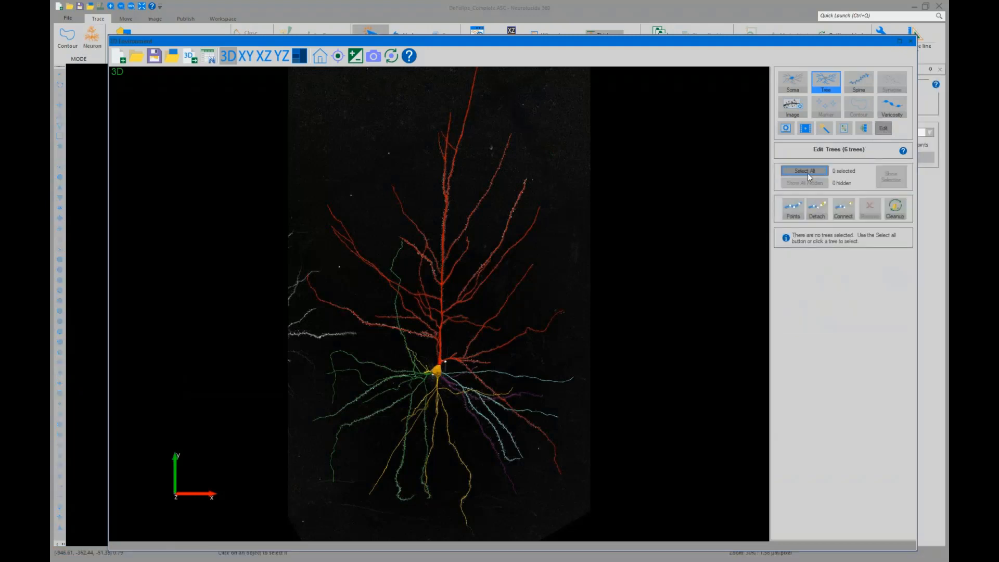
pyautogui.click(806, 171)
pyautogui.click(899, 236)
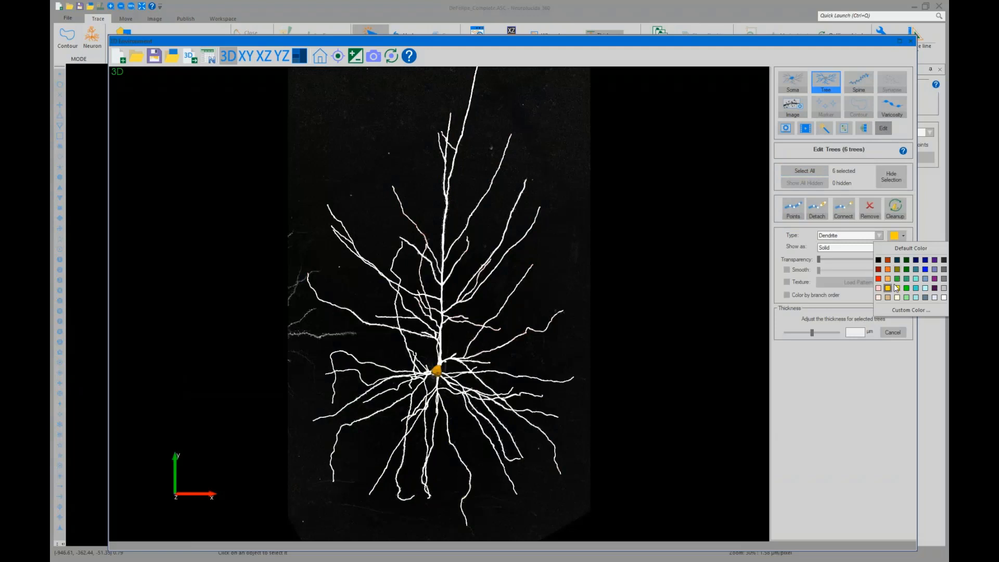
pyautogui.click(895, 286)
pyautogui.click(695, 262)
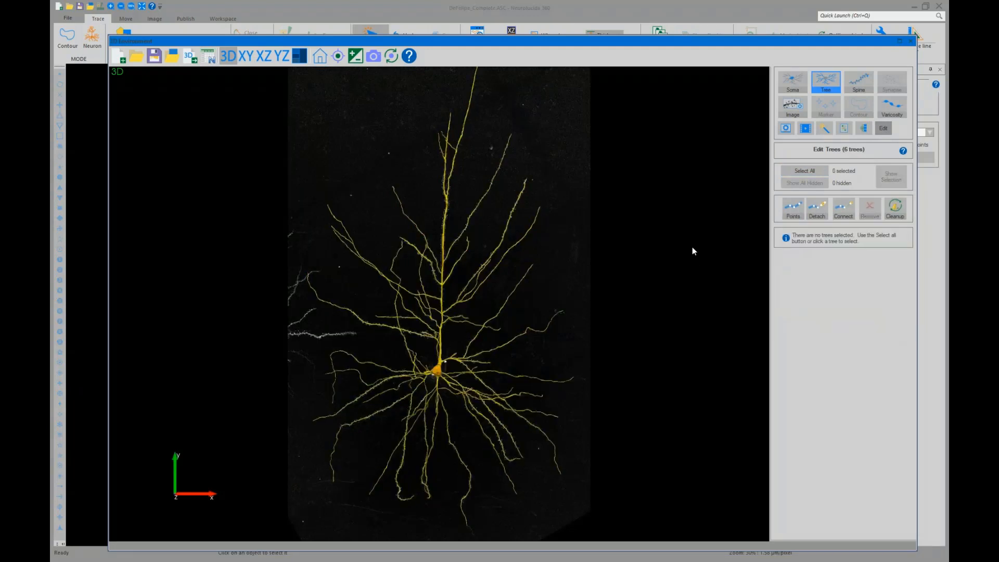
# Open the Create Movies panel and bring up the Export Movie dialog, then cancel it
pyautogui.click(805, 129)
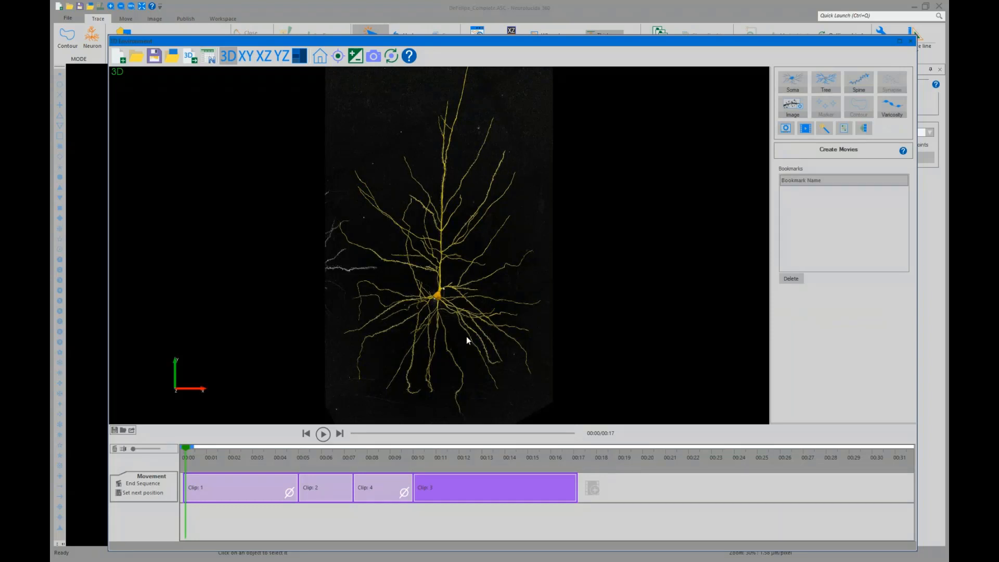
pyautogui.moveTo(468, 340)
pyautogui.mouseDown()
pyautogui.moveTo(397, 341)
pyautogui.moveTo(474, 341)
pyautogui.mouseUp()
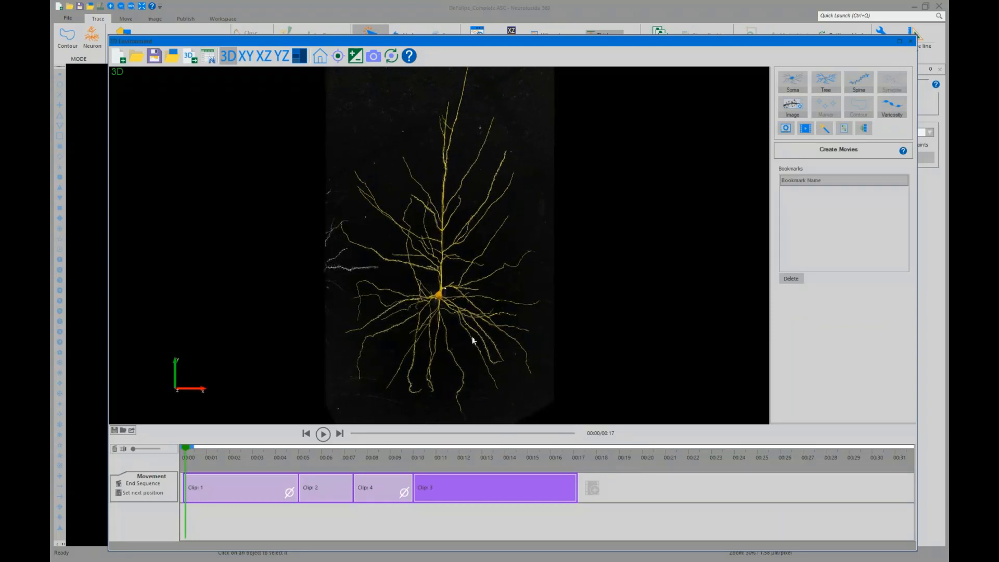
pyautogui.click(131, 429)
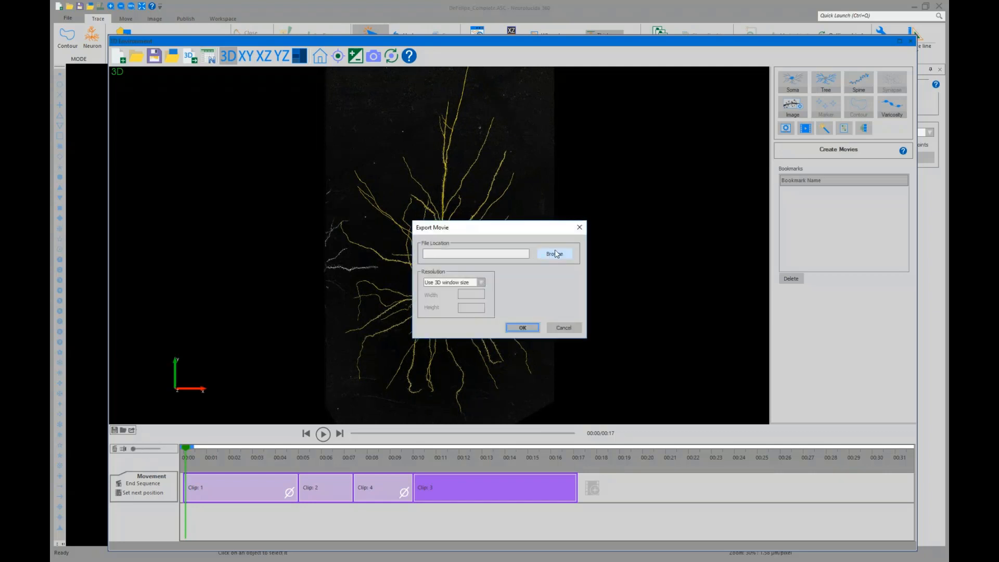
pyautogui.click(561, 328)
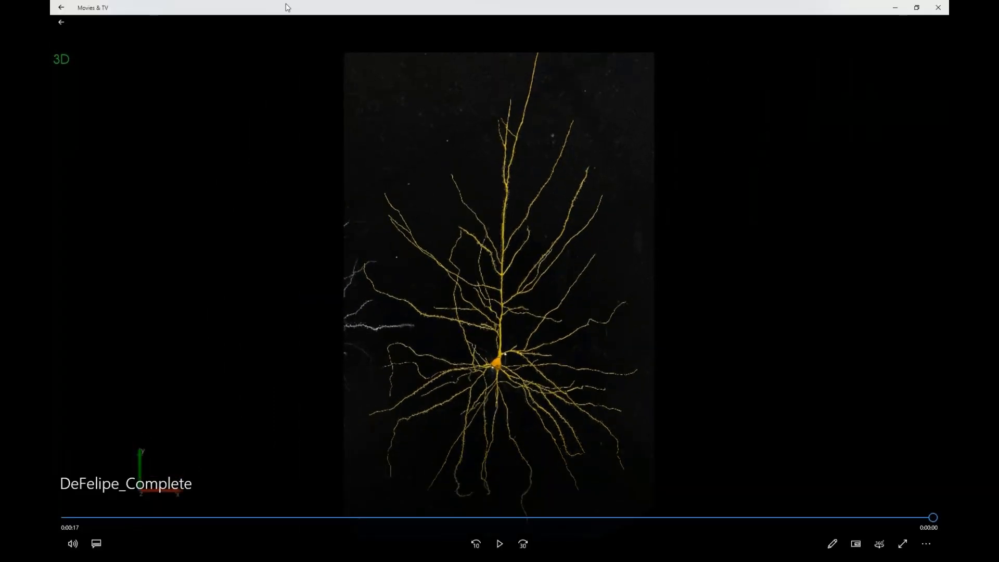
# Close the movie player and inspect the neuron in the 3D view by rotating, zooming and panning
pyautogui.click(938, 8)
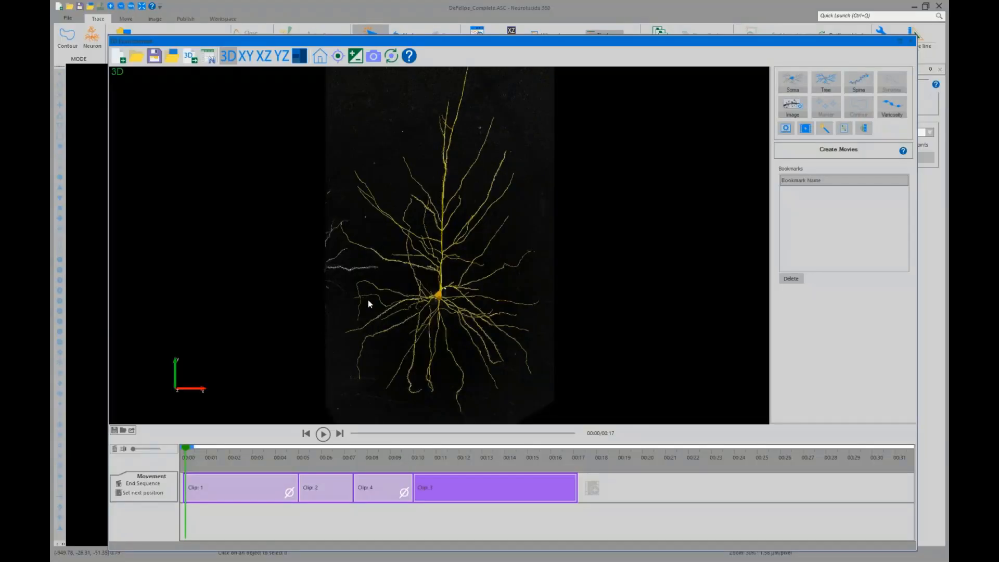
pyautogui.moveTo(367, 300); pyautogui.dragTo(522, 304)
pyautogui.scroll(1, 523, 304)
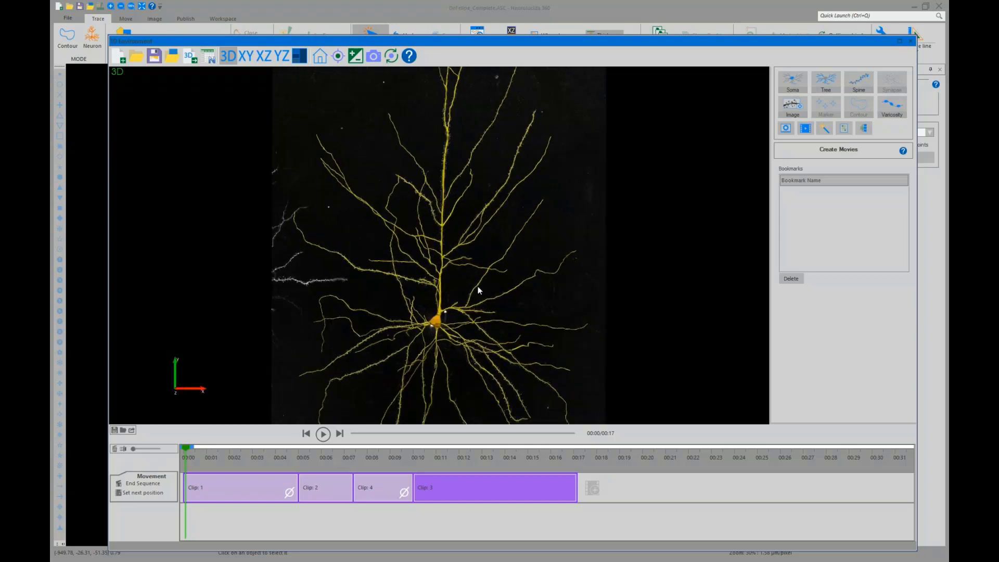
pyautogui.moveTo(478, 287); pyautogui.dragTo(478, 349, button='middle')
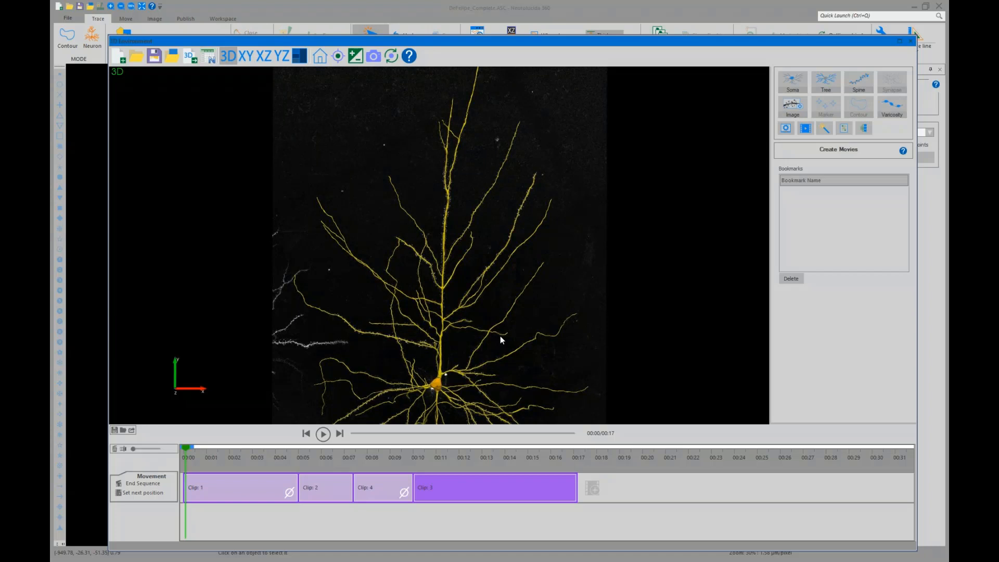
pyautogui.scroll(-2, 500, 337)
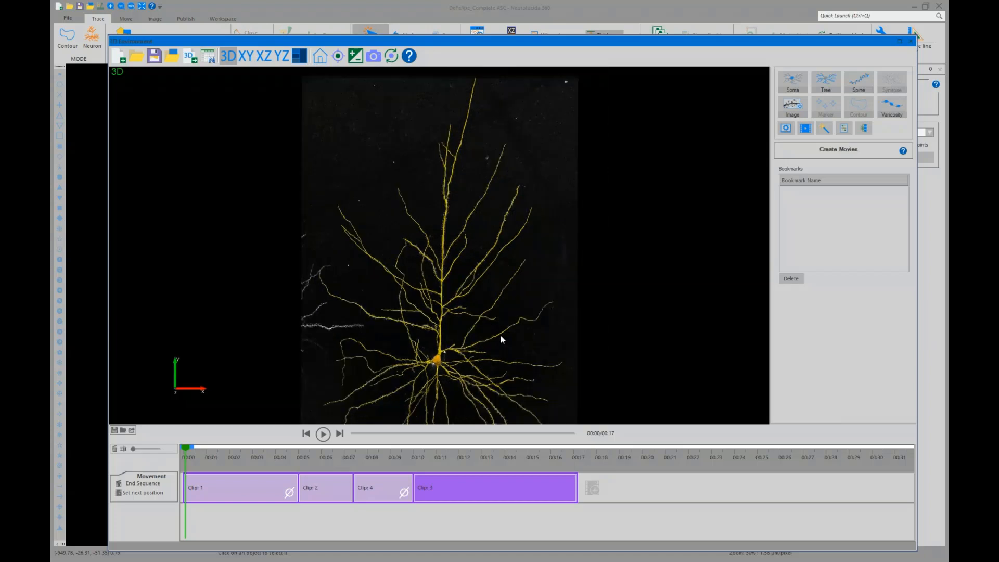
pyautogui.scroll(-2, 501, 337)
pyautogui.moveTo(499, 337); pyautogui.dragTo(505, 300, button='right')
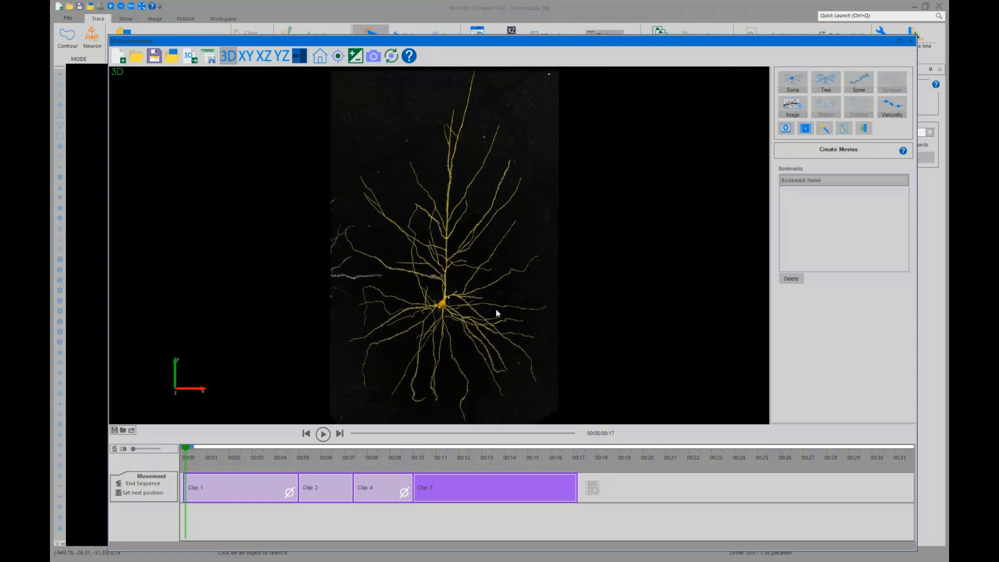